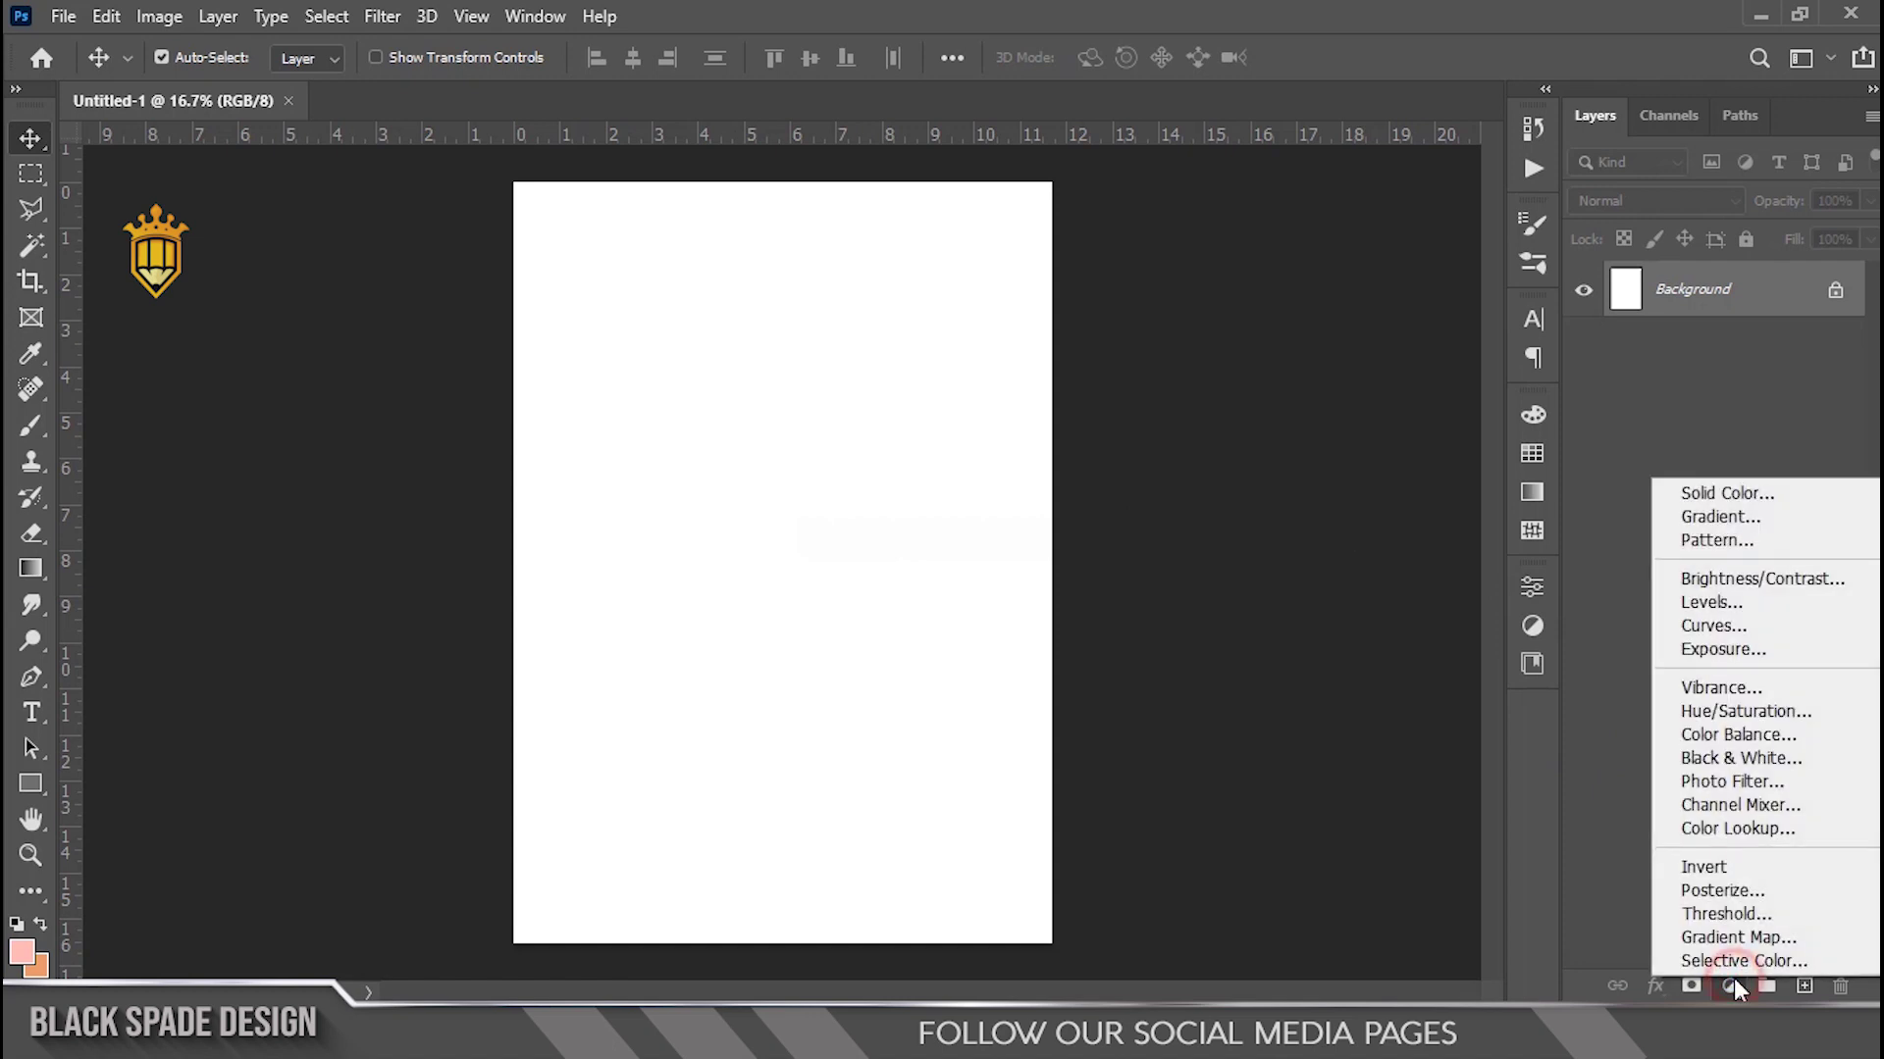
Add a radial pink-to-transparent Gradient Fill above the background, reversed, at 90° and 188% scale.
left_click(1727, 522)
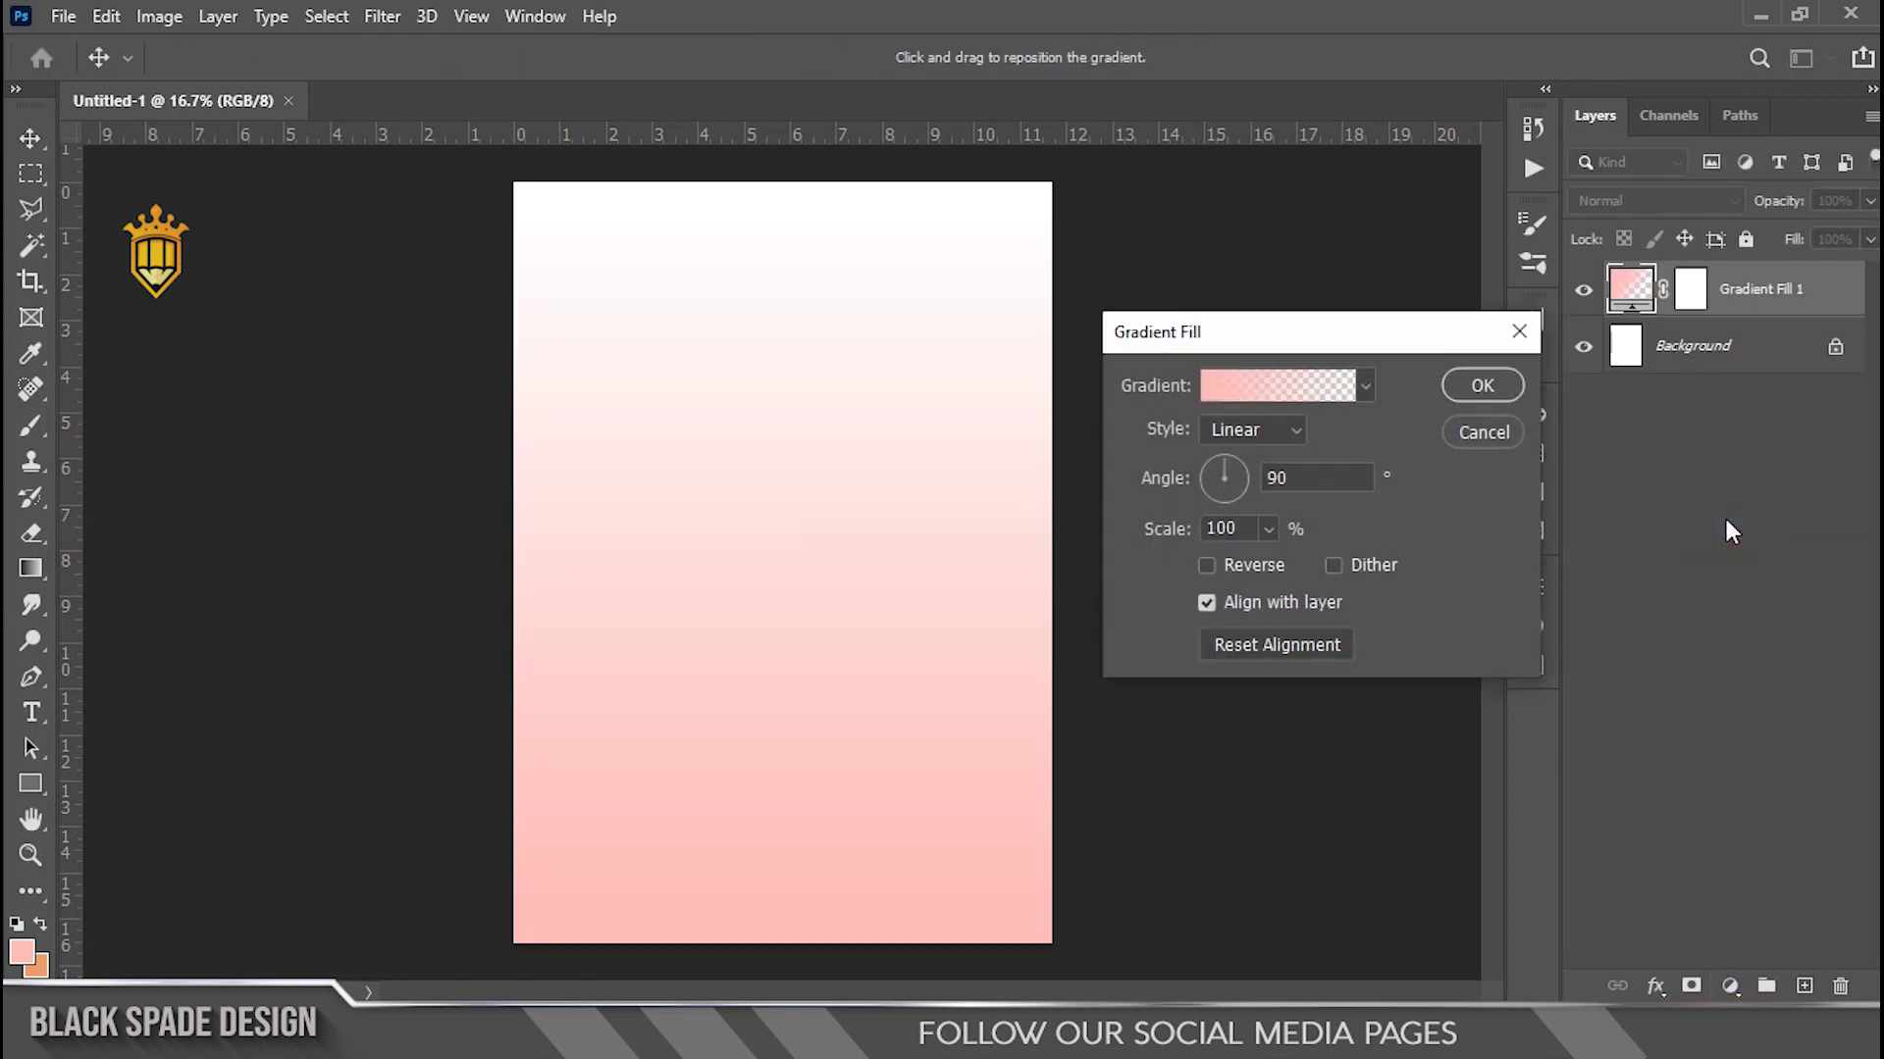
left_click(1265, 435)
left_click(1250, 480)
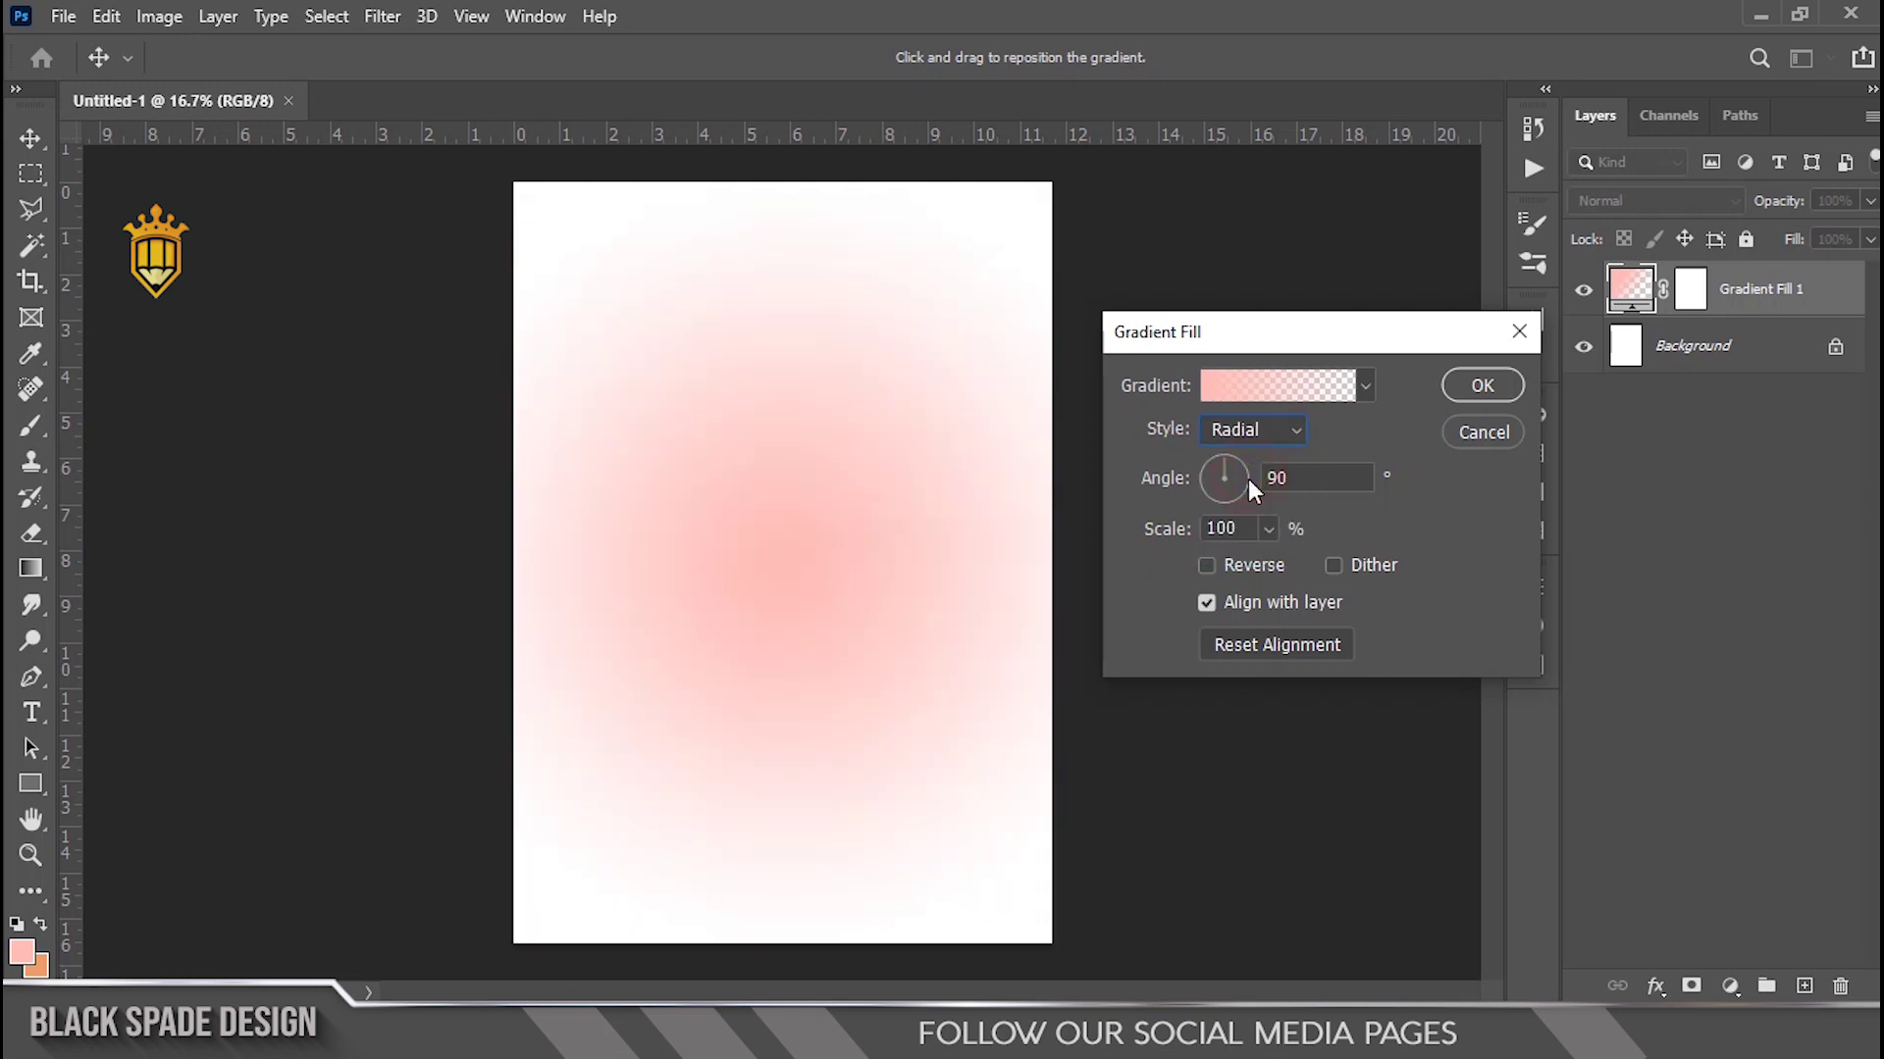
left_click(1235, 565)
left_click_drag(1275, 544, 1281, 561)
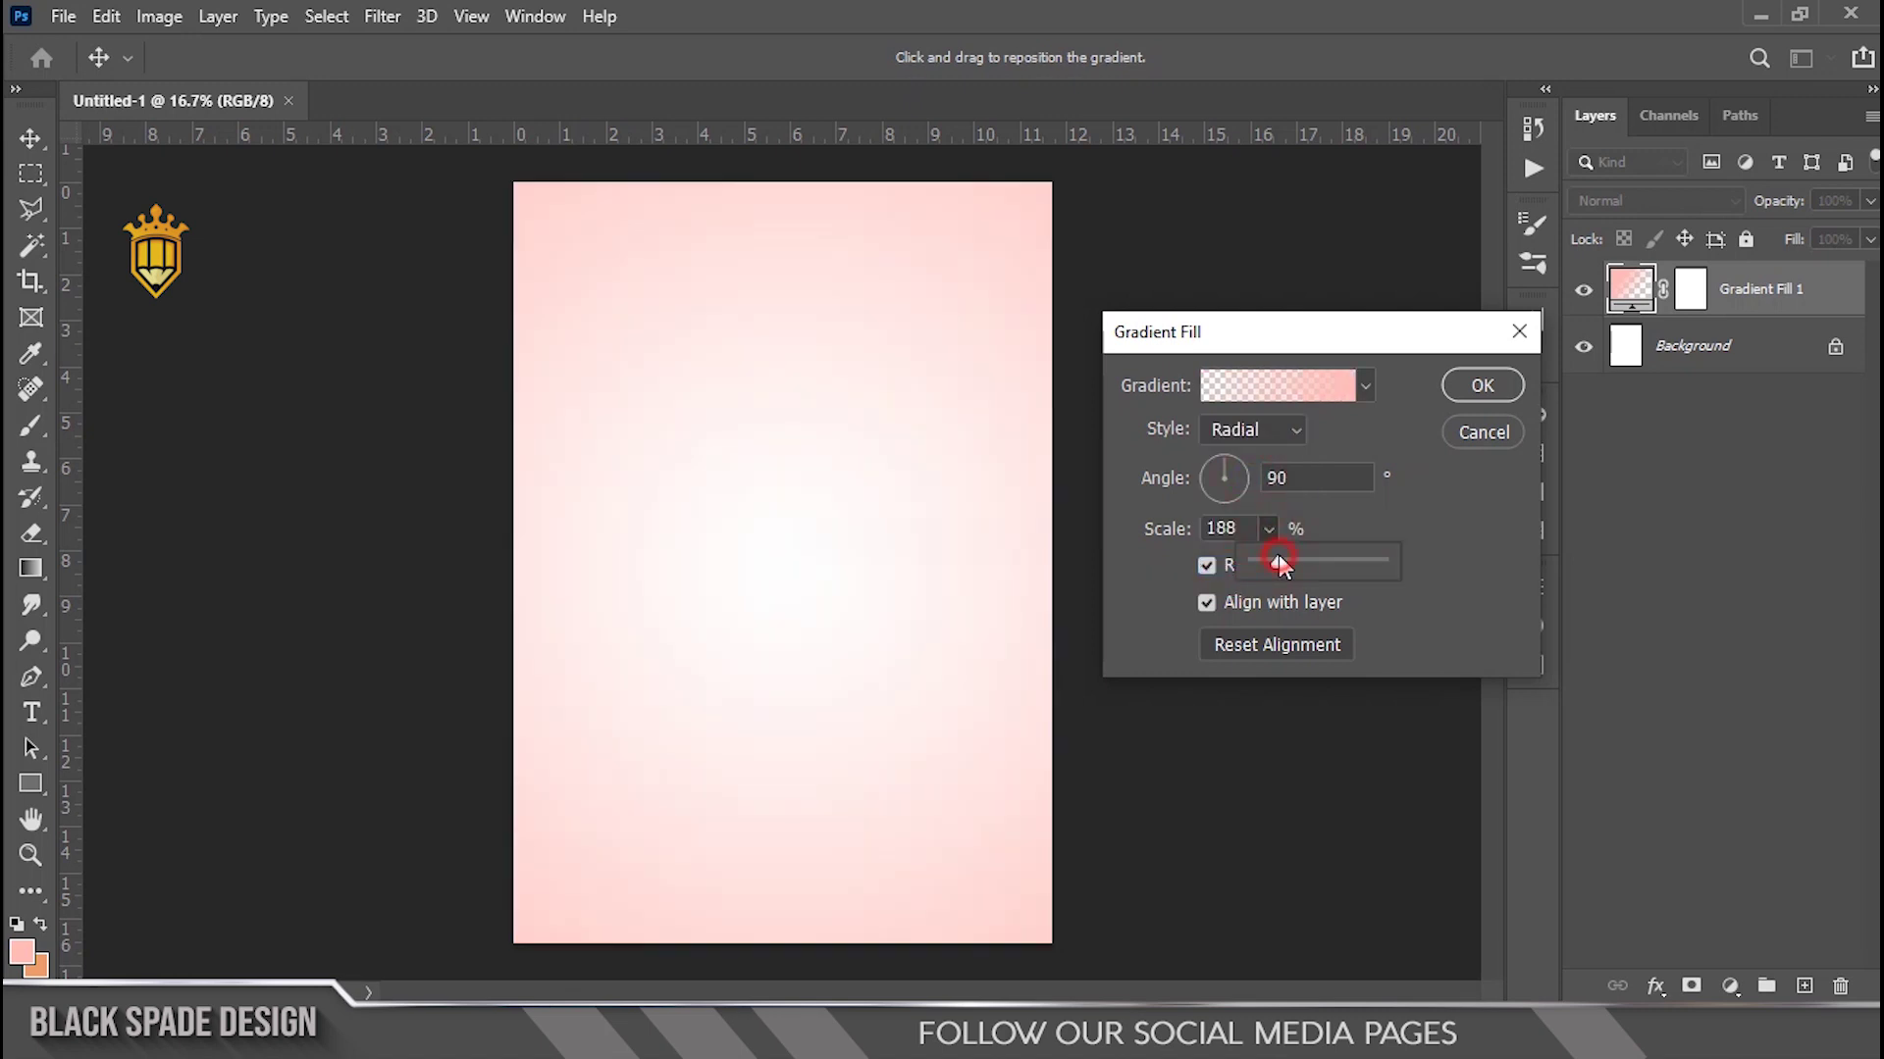
left_click(1480, 386)
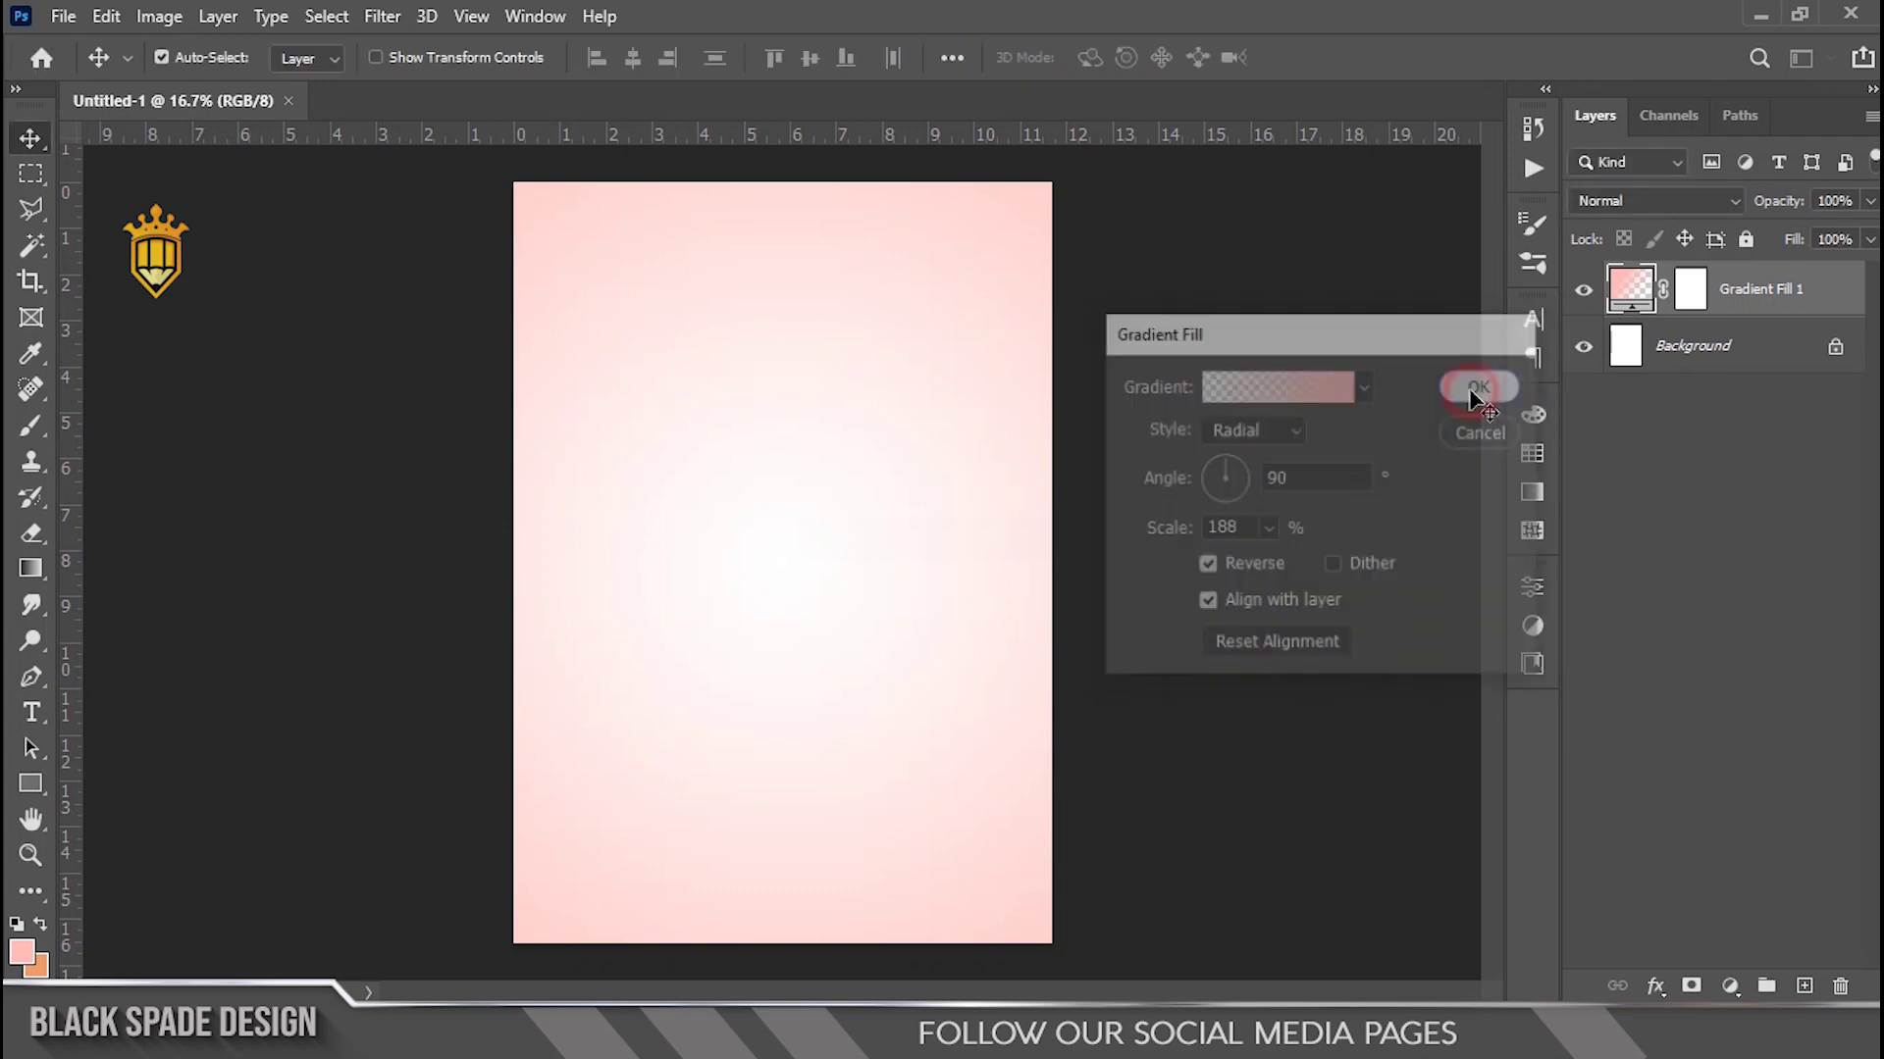
Draw a rectangle shape about 6.42 by 8.3 in on the upper part of the page and centre it horizontally.
scroll(657, 397, "down", 1)
scroll(658, 398, "up", 1)
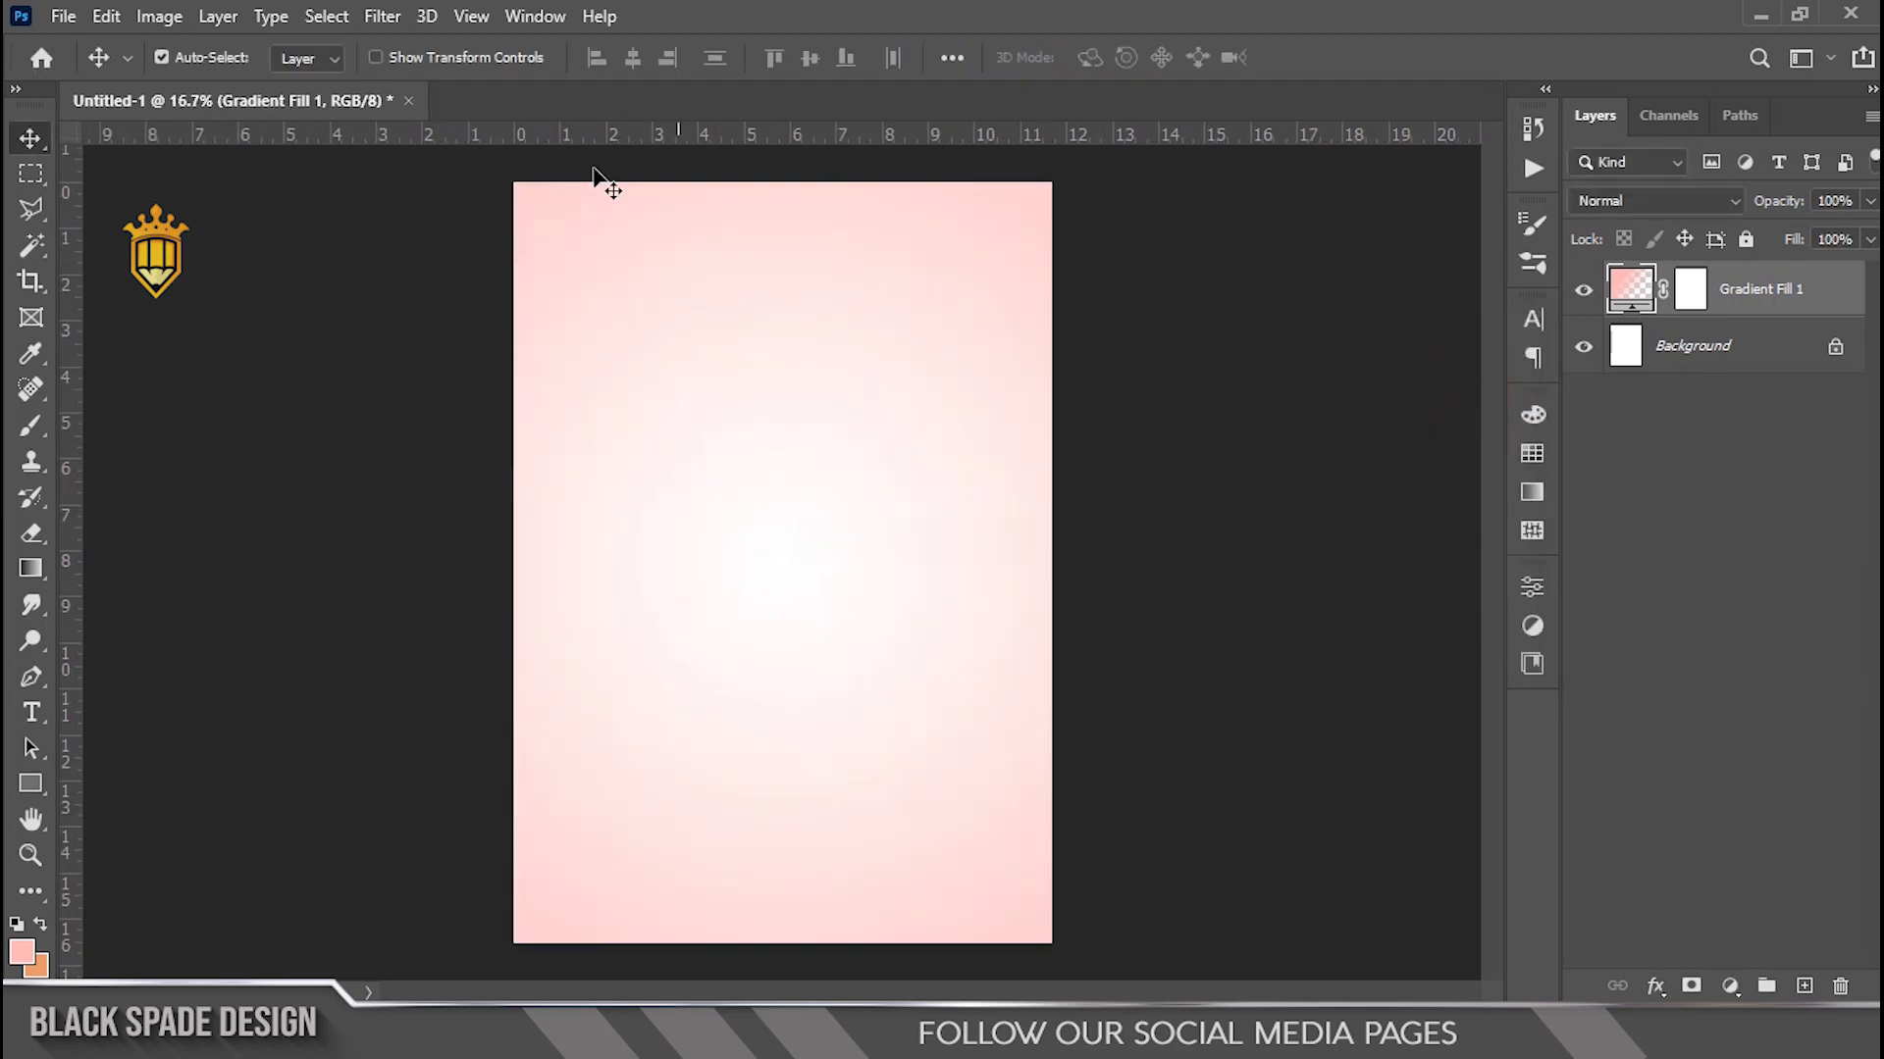
key("u")
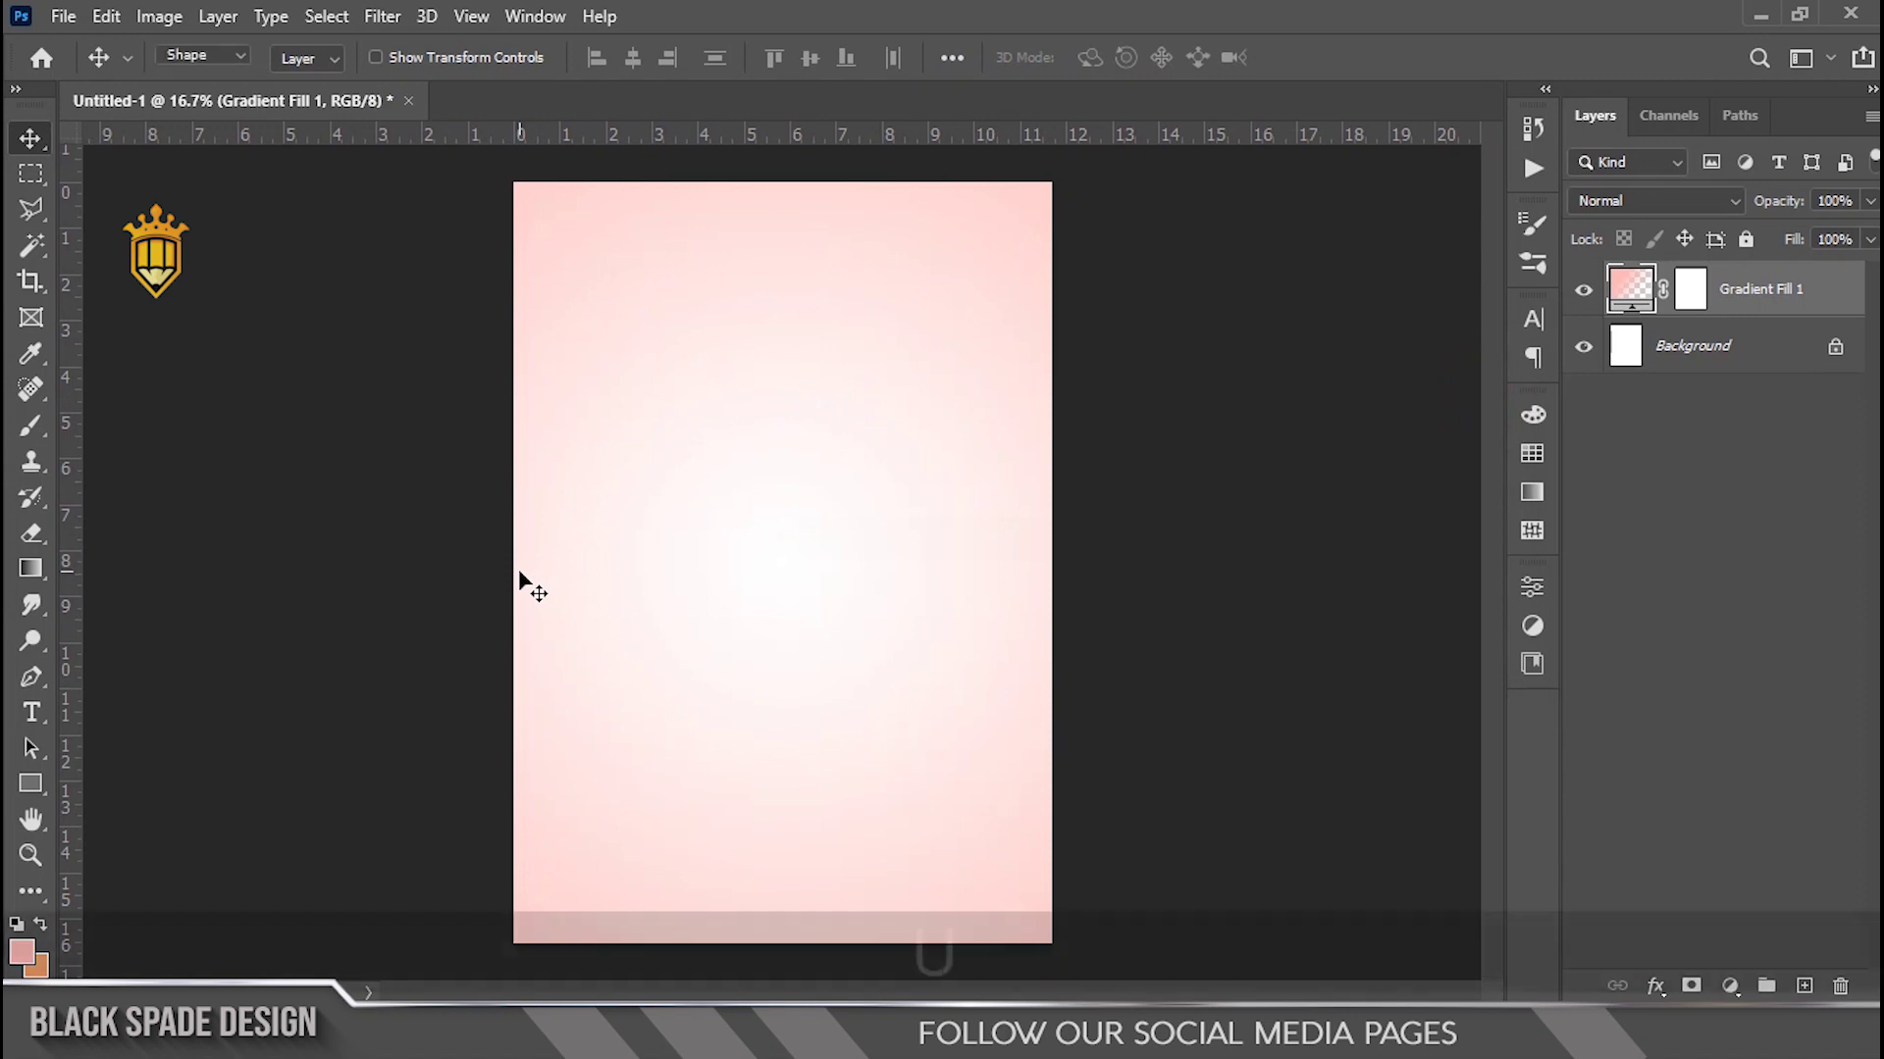
scroll(799, 432, "up", 1)
left_click_drag(622, 274, 975, 734)
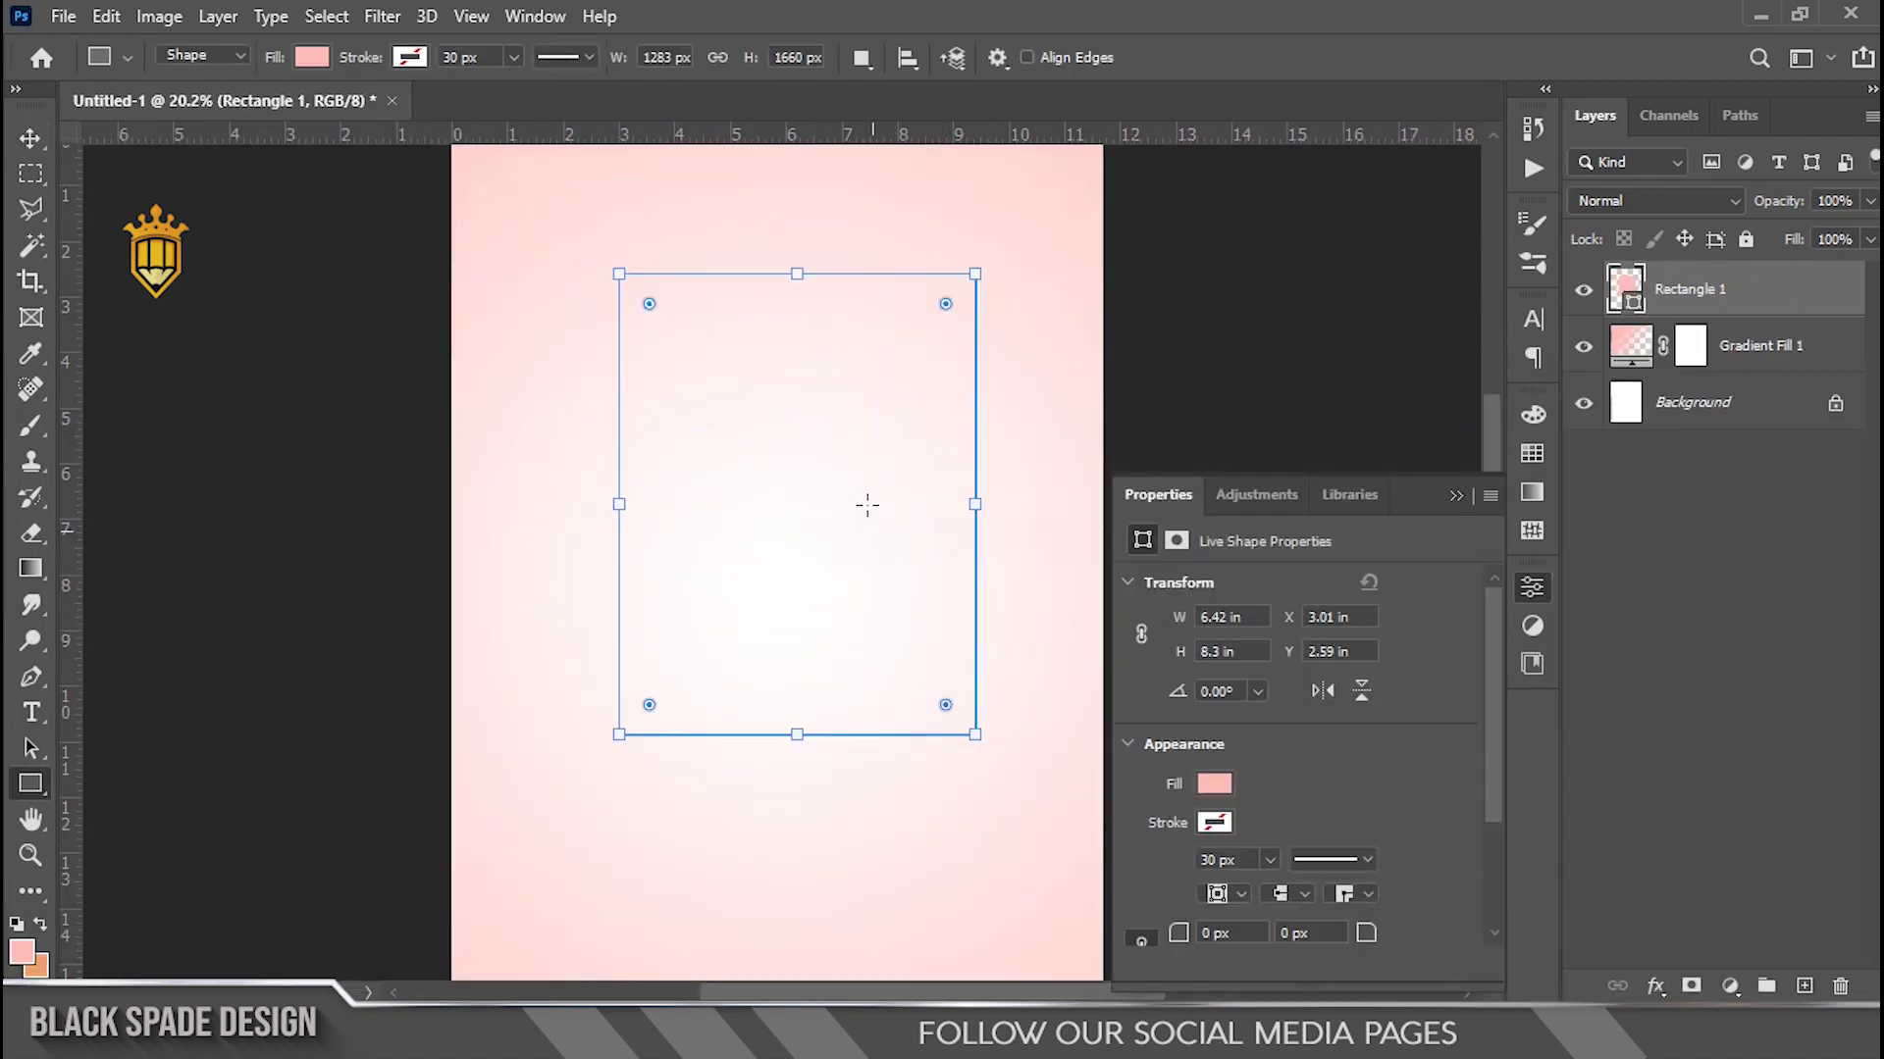
scroll(867, 504, "down", 1)
key("v")
left_click_drag(829, 538, 799, 542)
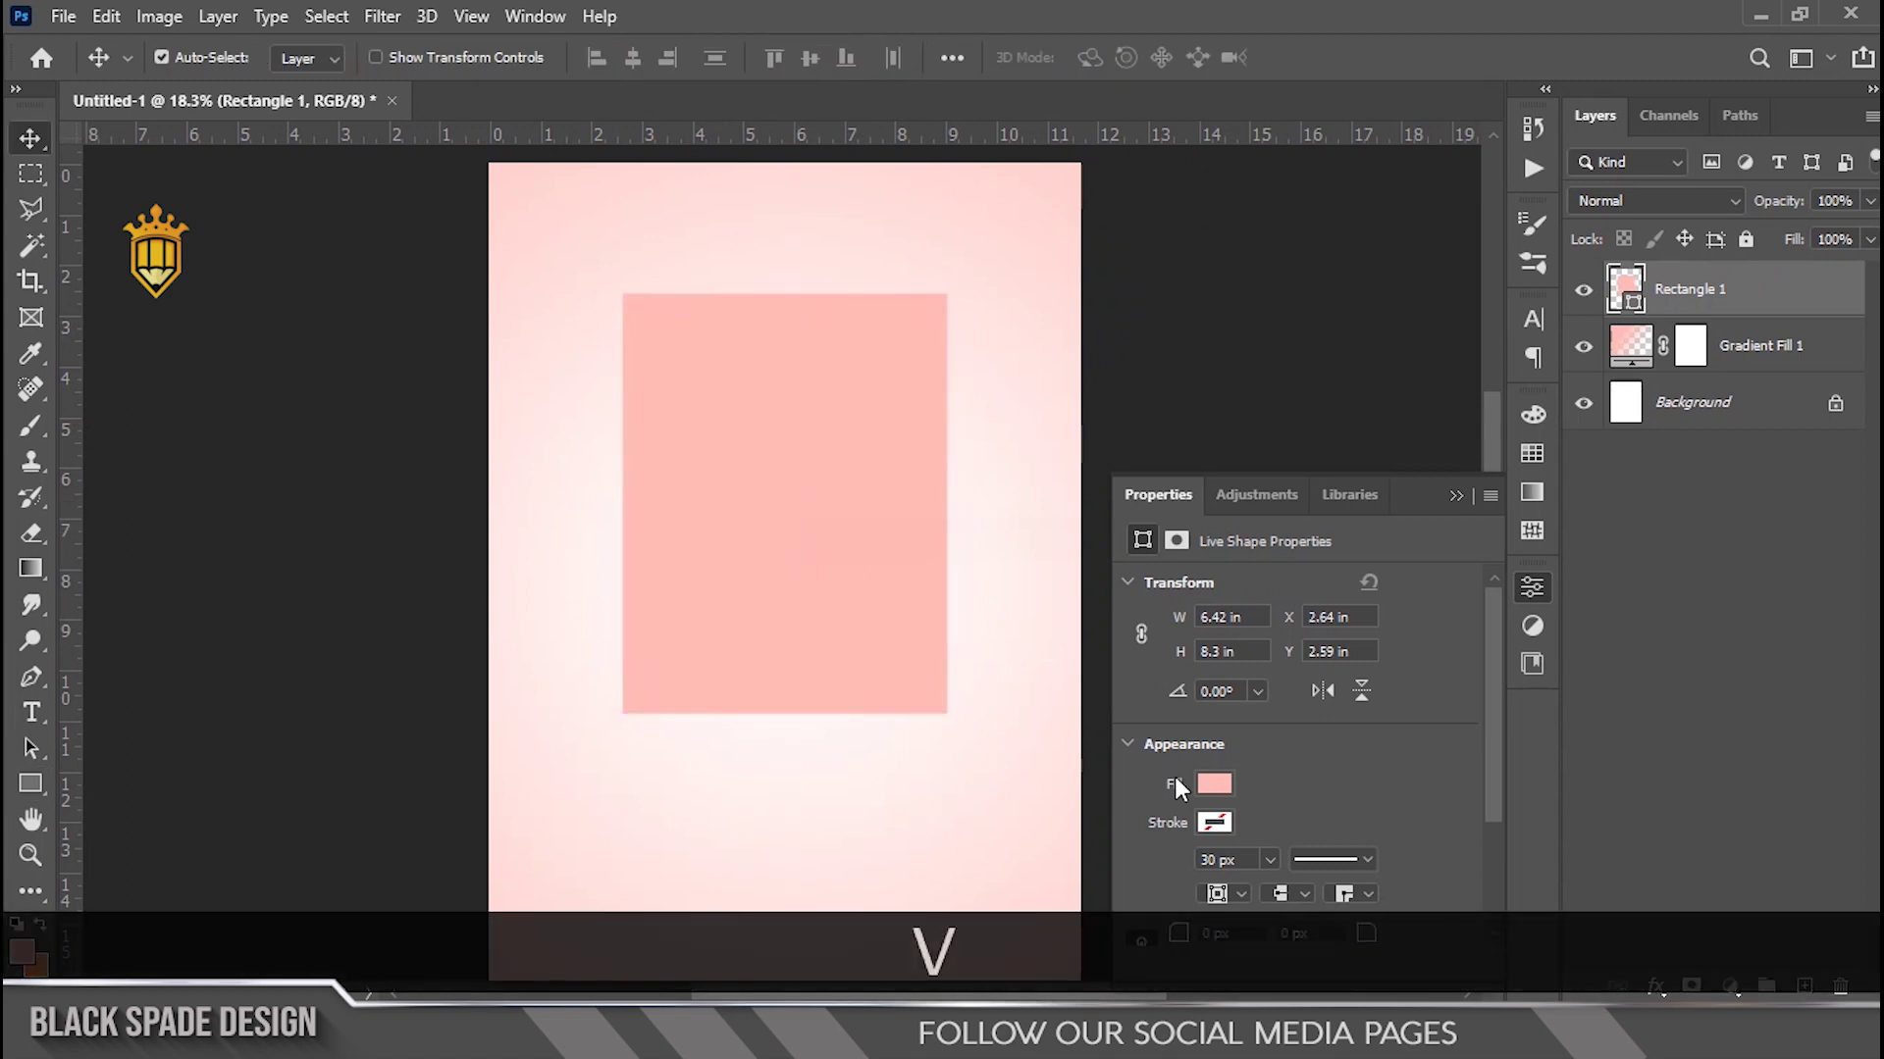
Change the rectangle's fill colour to white.
left_click(1214, 784)
left_click(1193, 679)
left_click(791, 504)
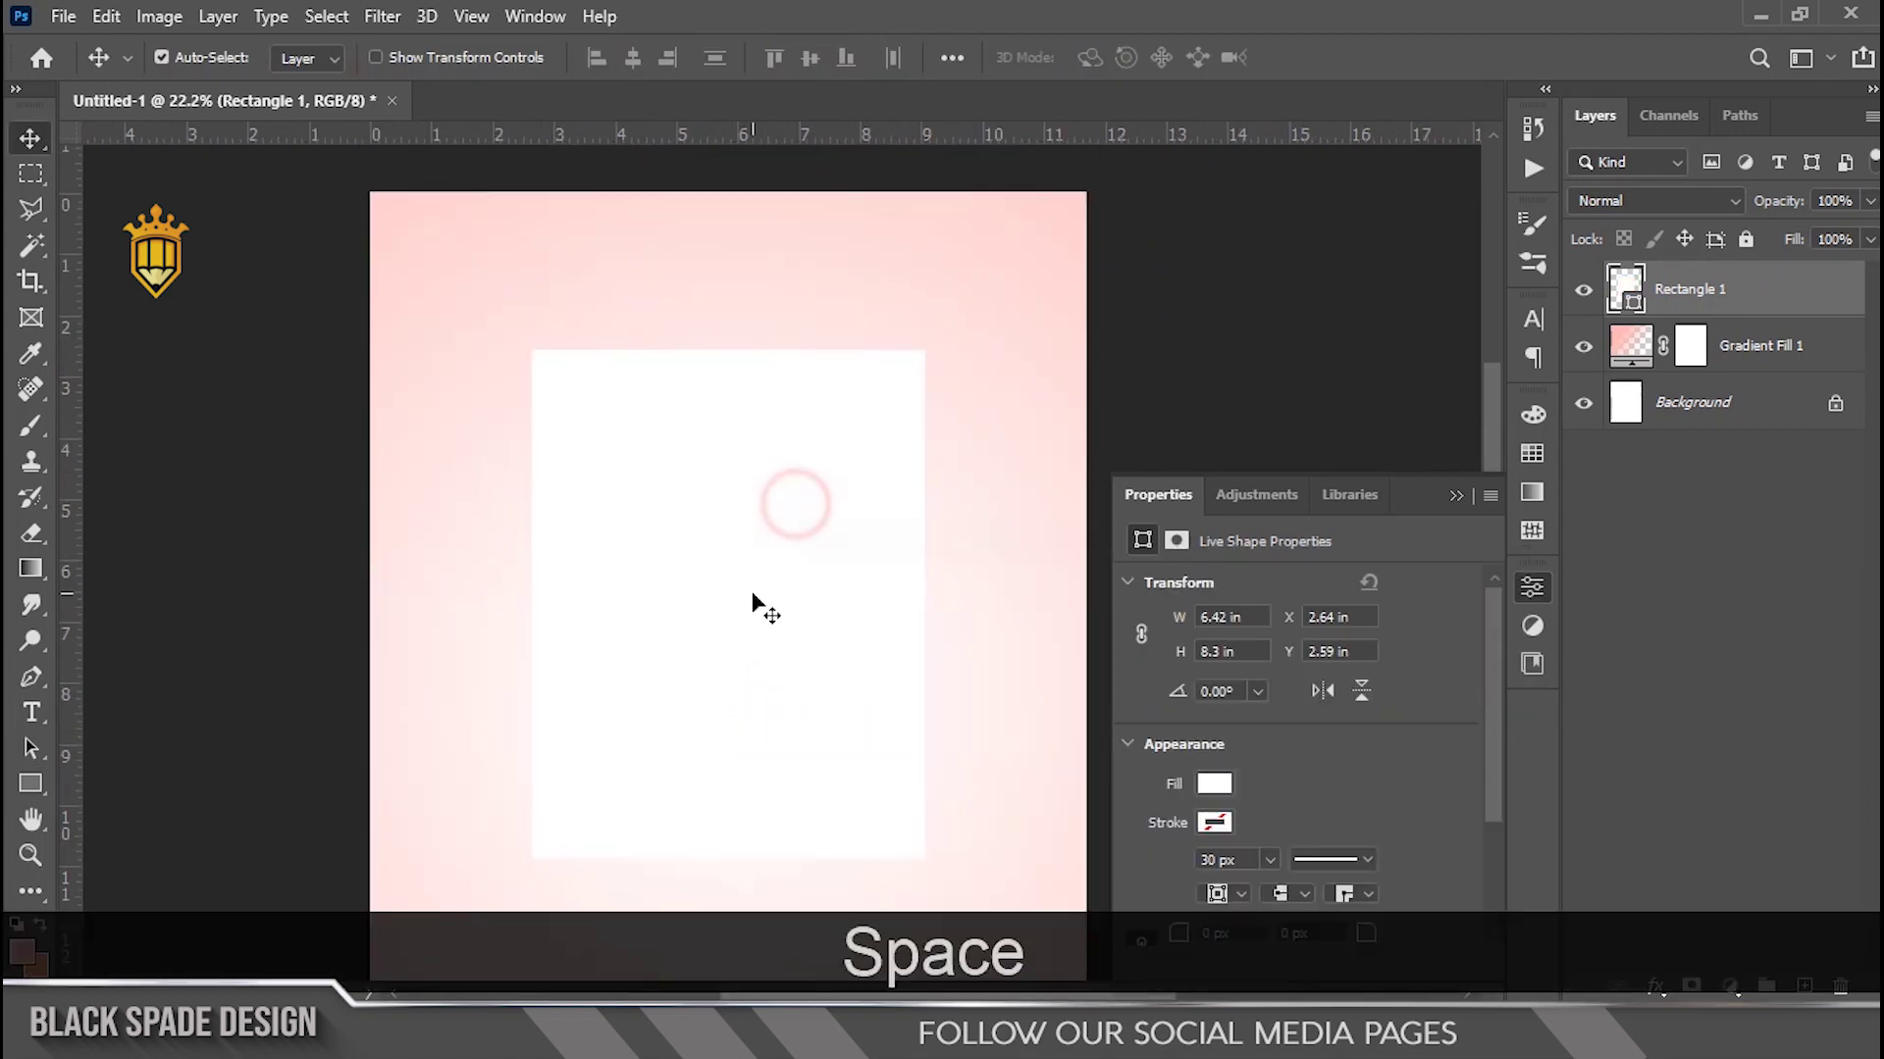
Resize the white rectangle to about 6.51 by 8.96 in, reposition it and rotate it about -9.72°.
key("ctrl+0")
key("ctrl+t")
left_click_drag(928, 302, 966, 286)
left_click_drag(951, 486, 935, 487)
left_click_drag(933, 272, 920, 282)
left_click_drag(1013, 523, 997, 485)
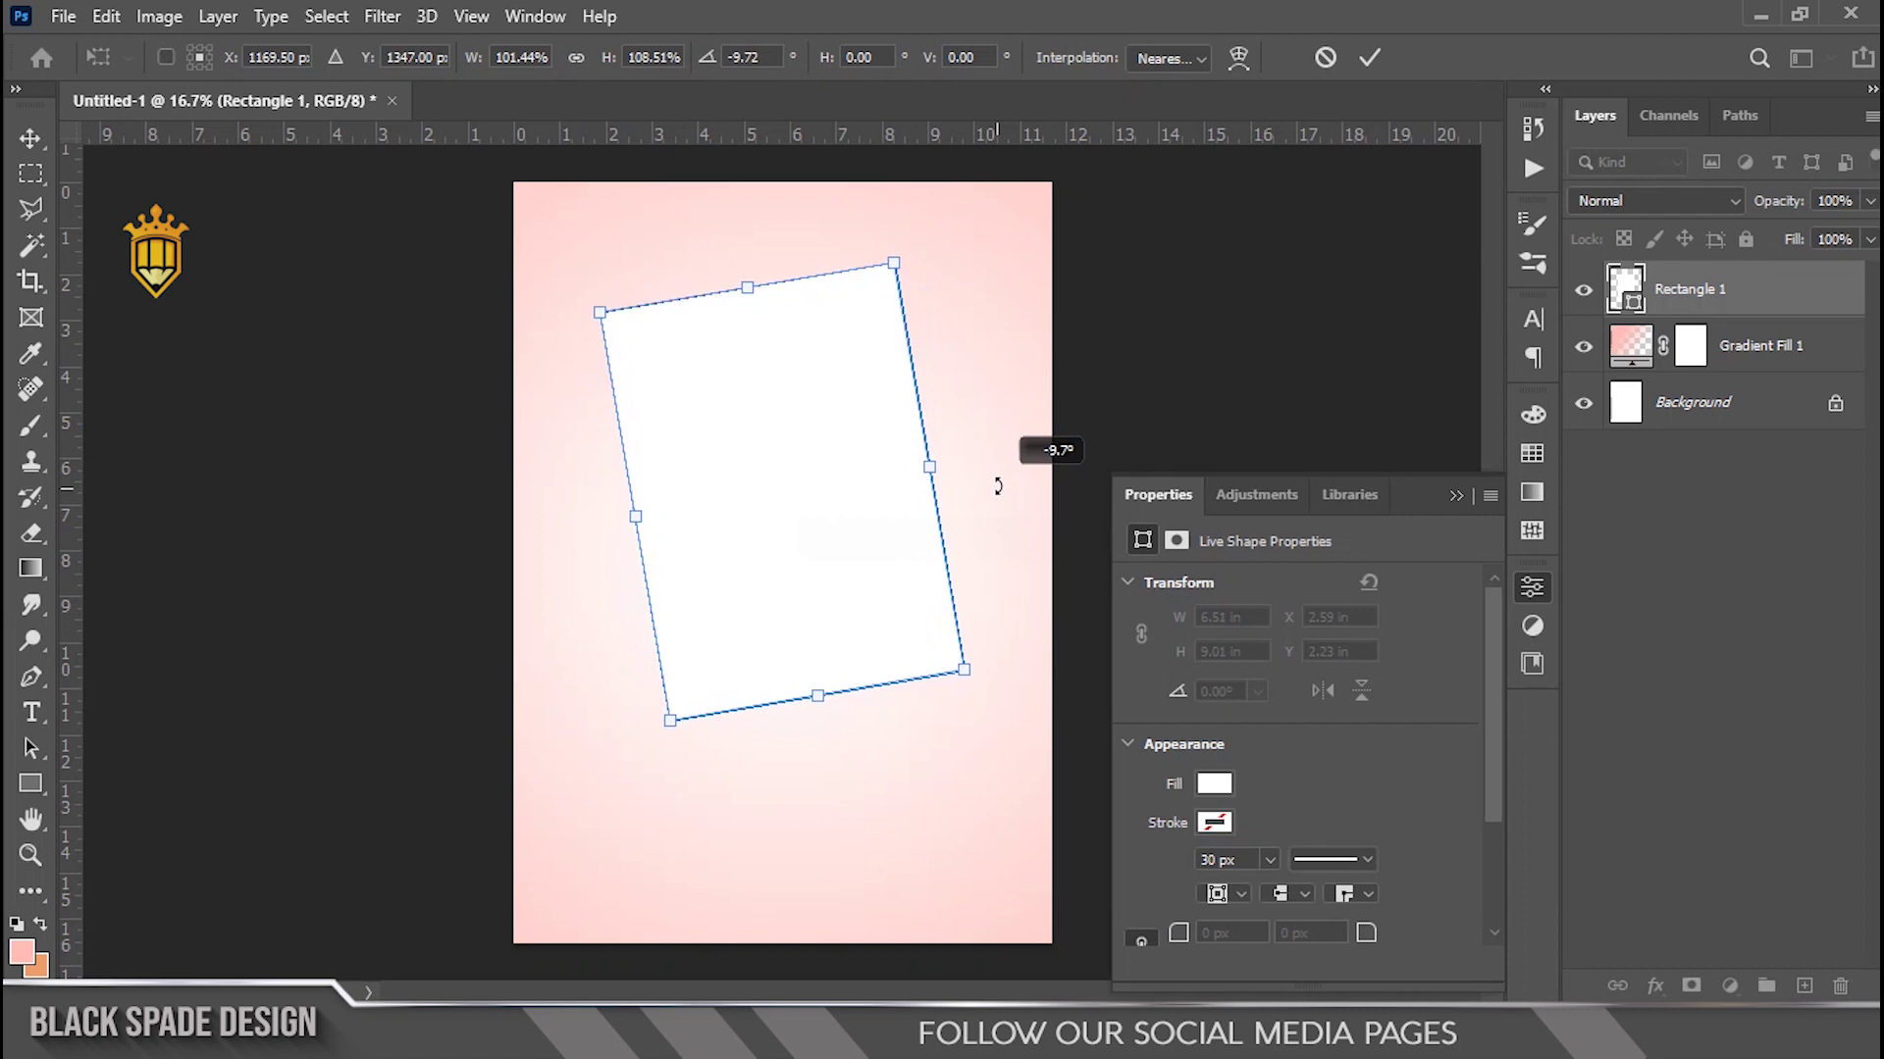
left_click_drag(822, 697, 821, 695)
key("Return")
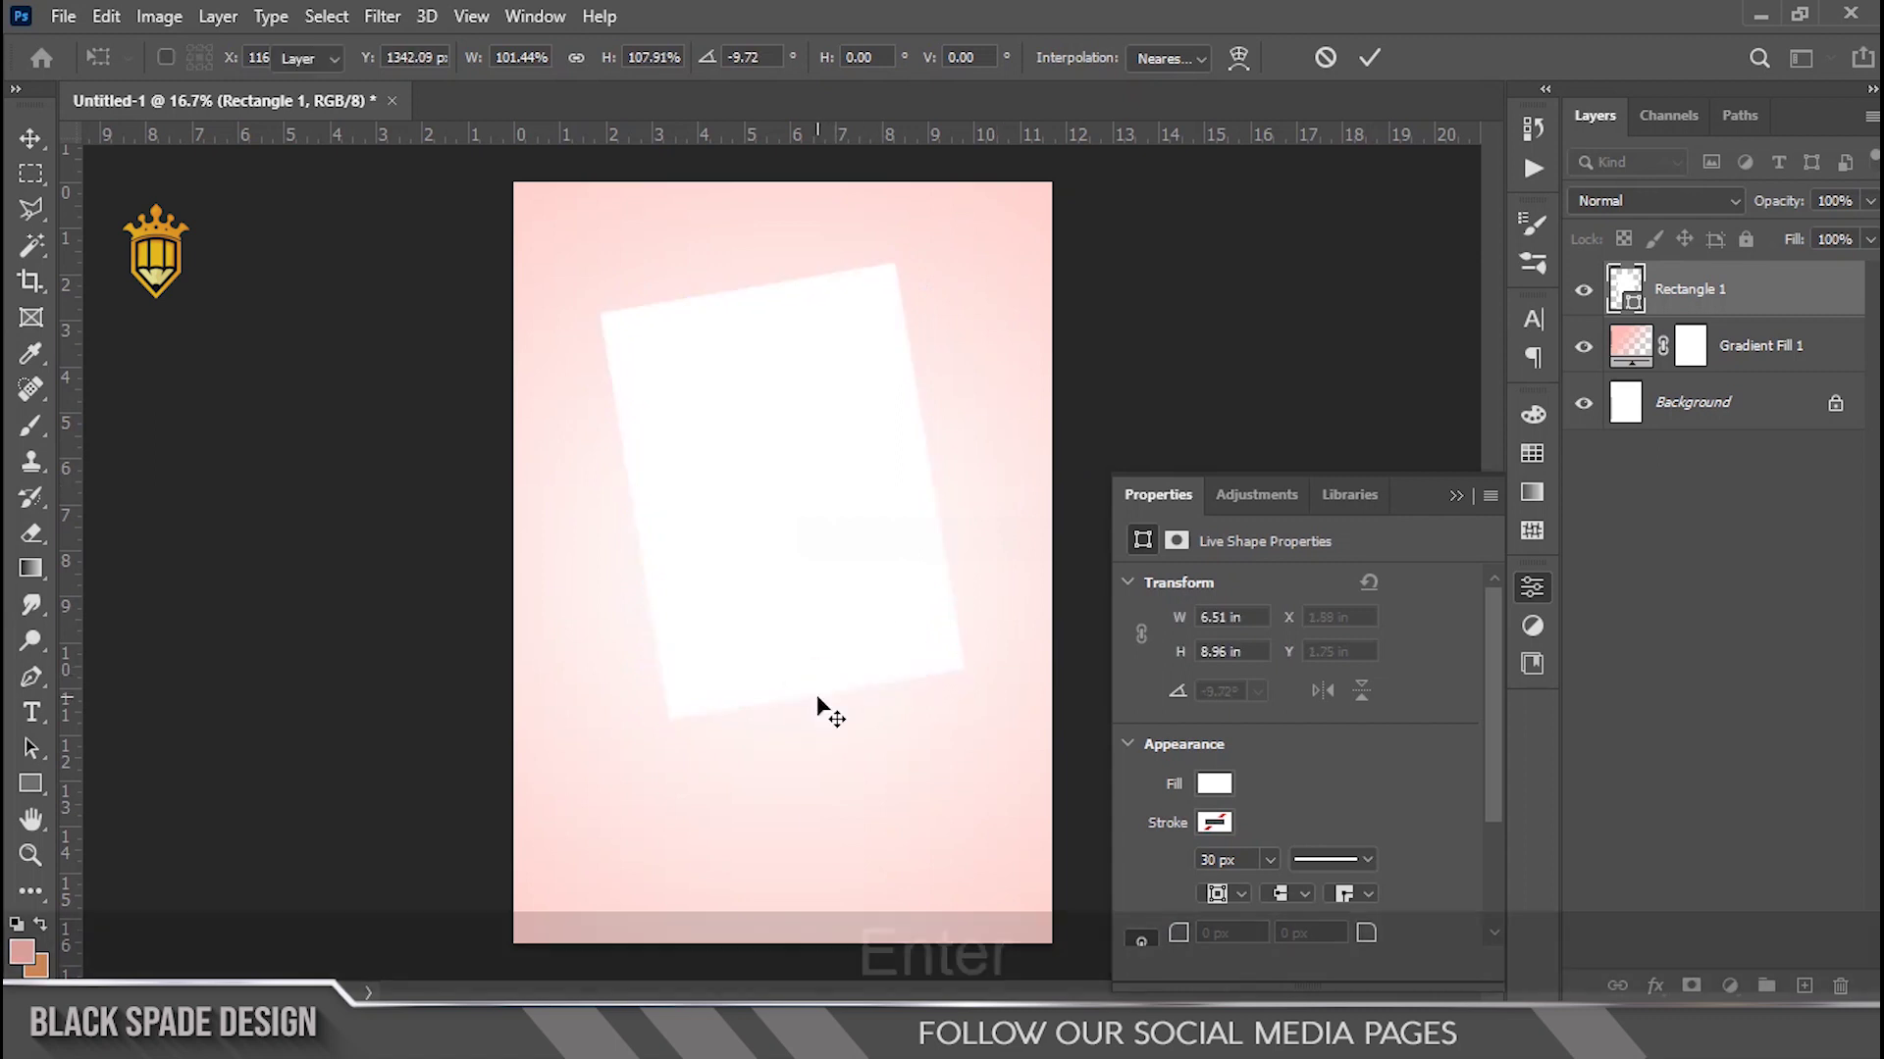
Duplicate the white rectangle and scale the copy to about 86.85% around its centre.
scroll(782, 521, "up", 2)
key("ctrl+j")
key("ctrl+t")
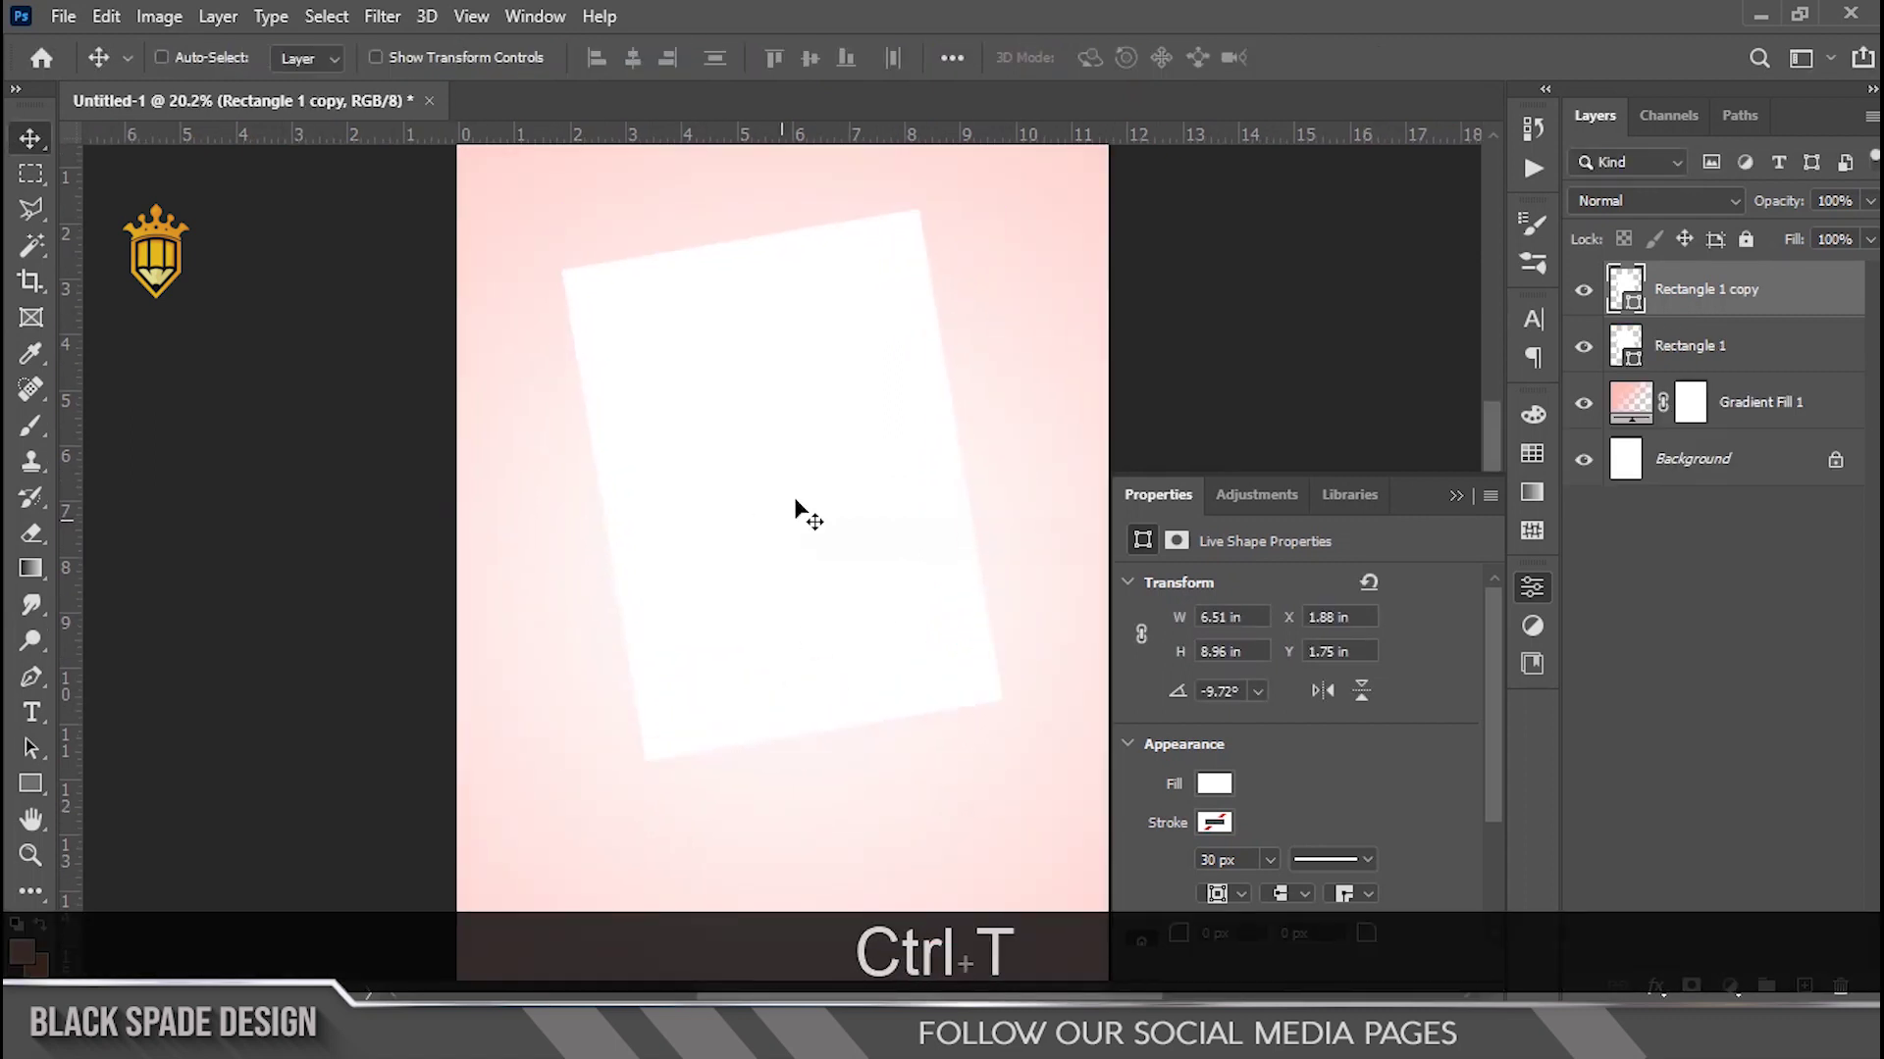
left_click_drag(994, 210, 926, 216)
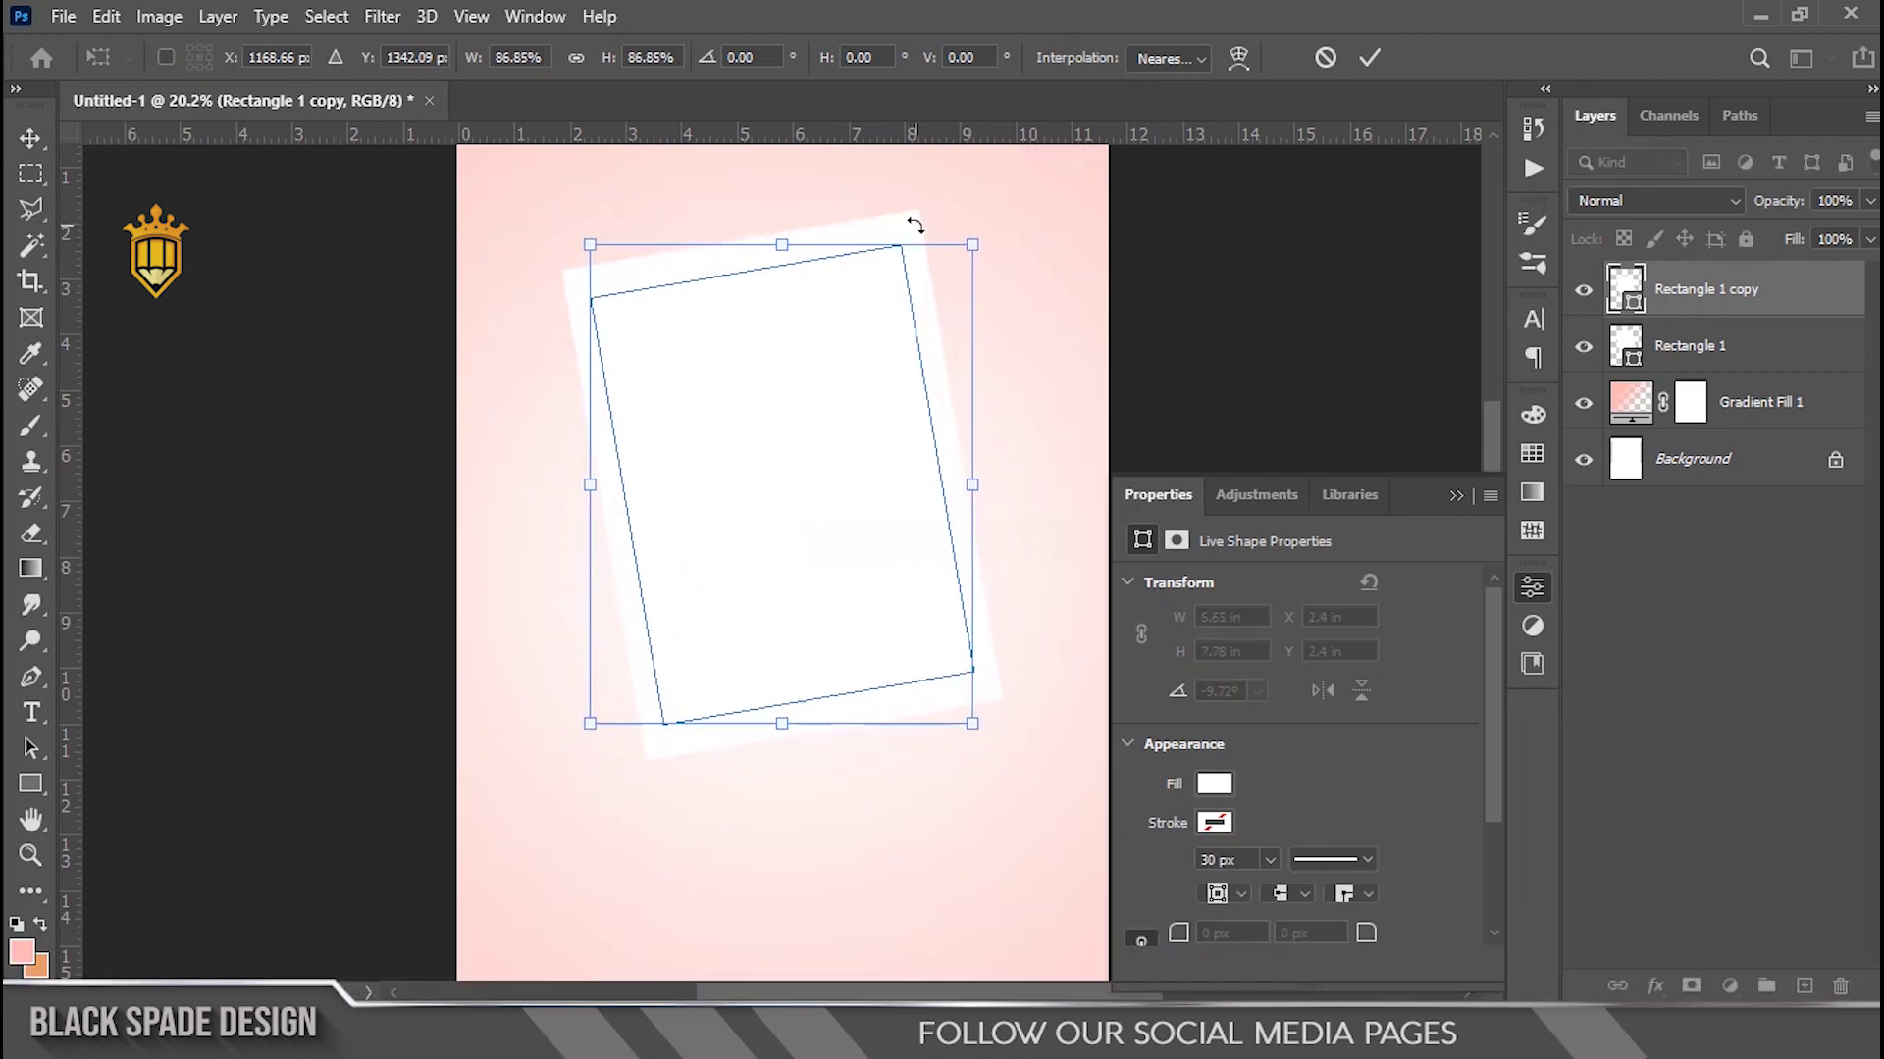
key("Return")
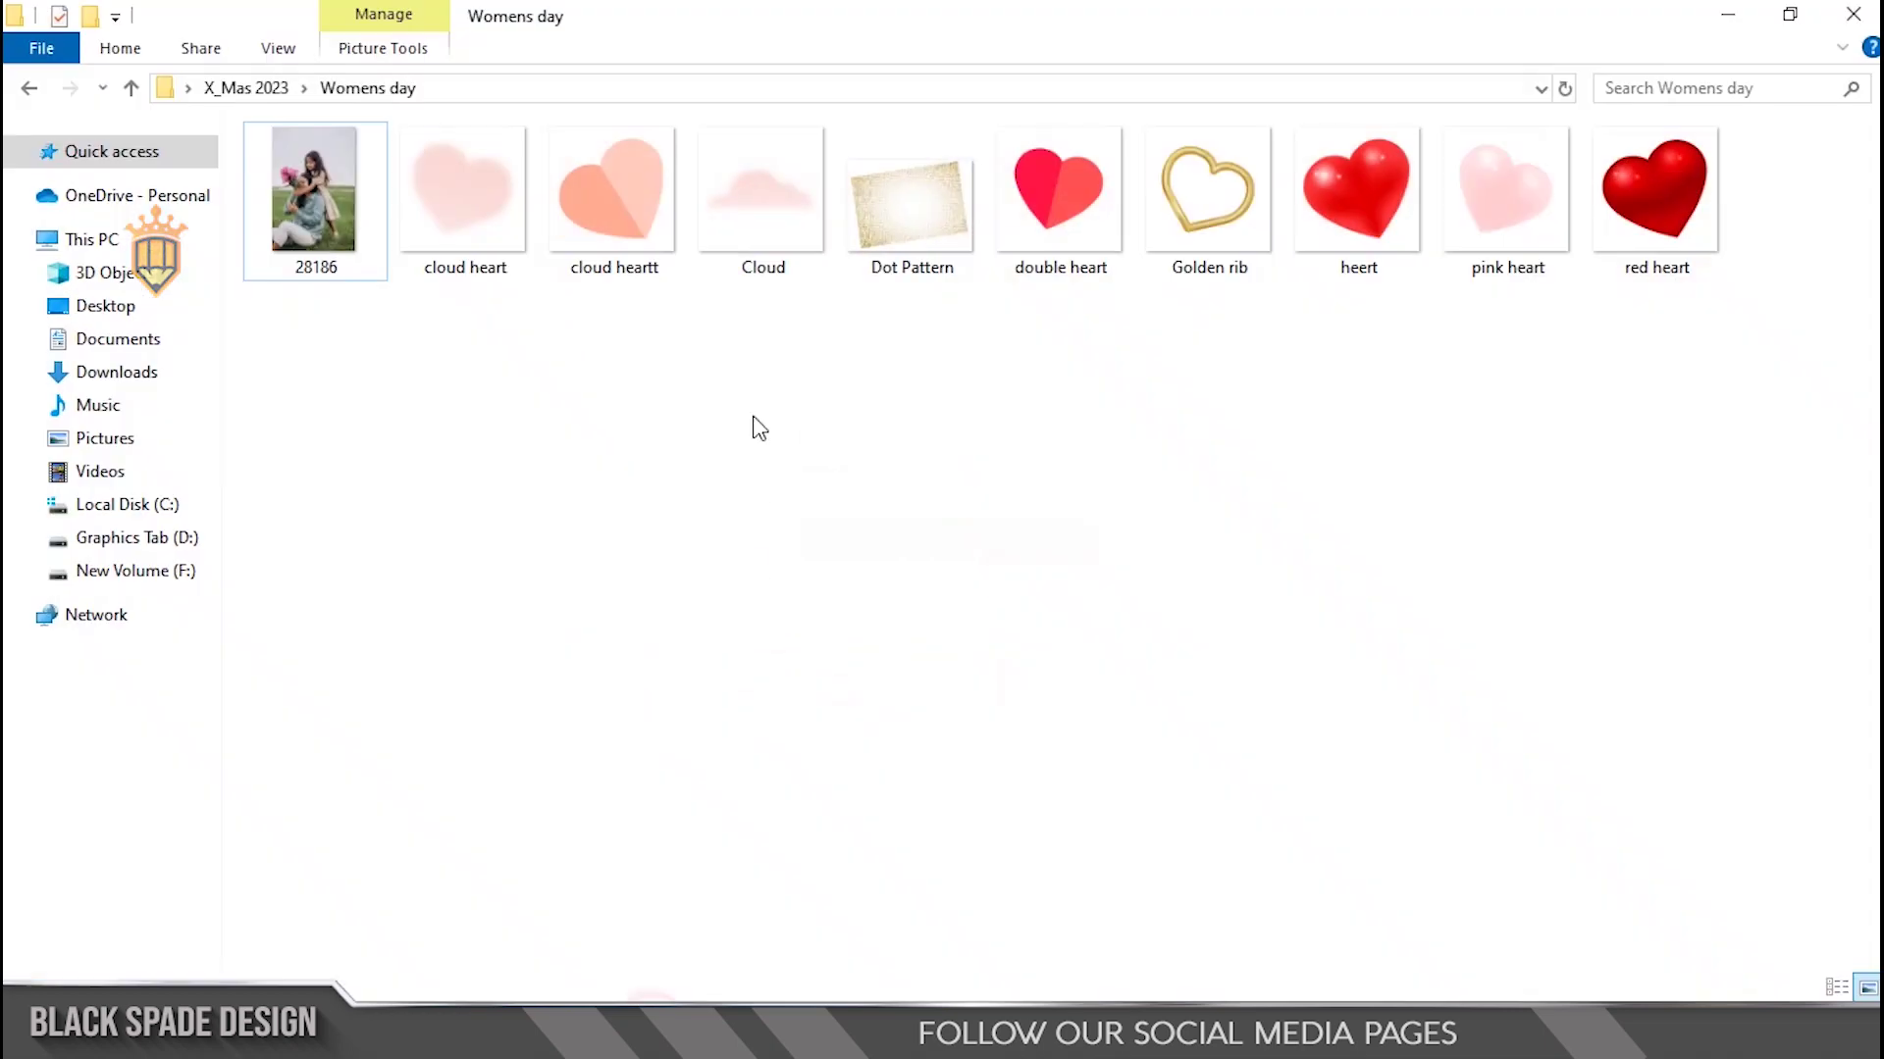
Place photo 28186 from the Womens day folder into the document and clip it to the smaller rectangle.
left_click_drag(304, 208, 862, 559)
key("Return")
right_click(1727, 290)
left_click(1423, 645)
Scale the clipped photo down to about 35% and move it to centre the people in the frame.
key("ctrl+0")
key("ctrl+t")
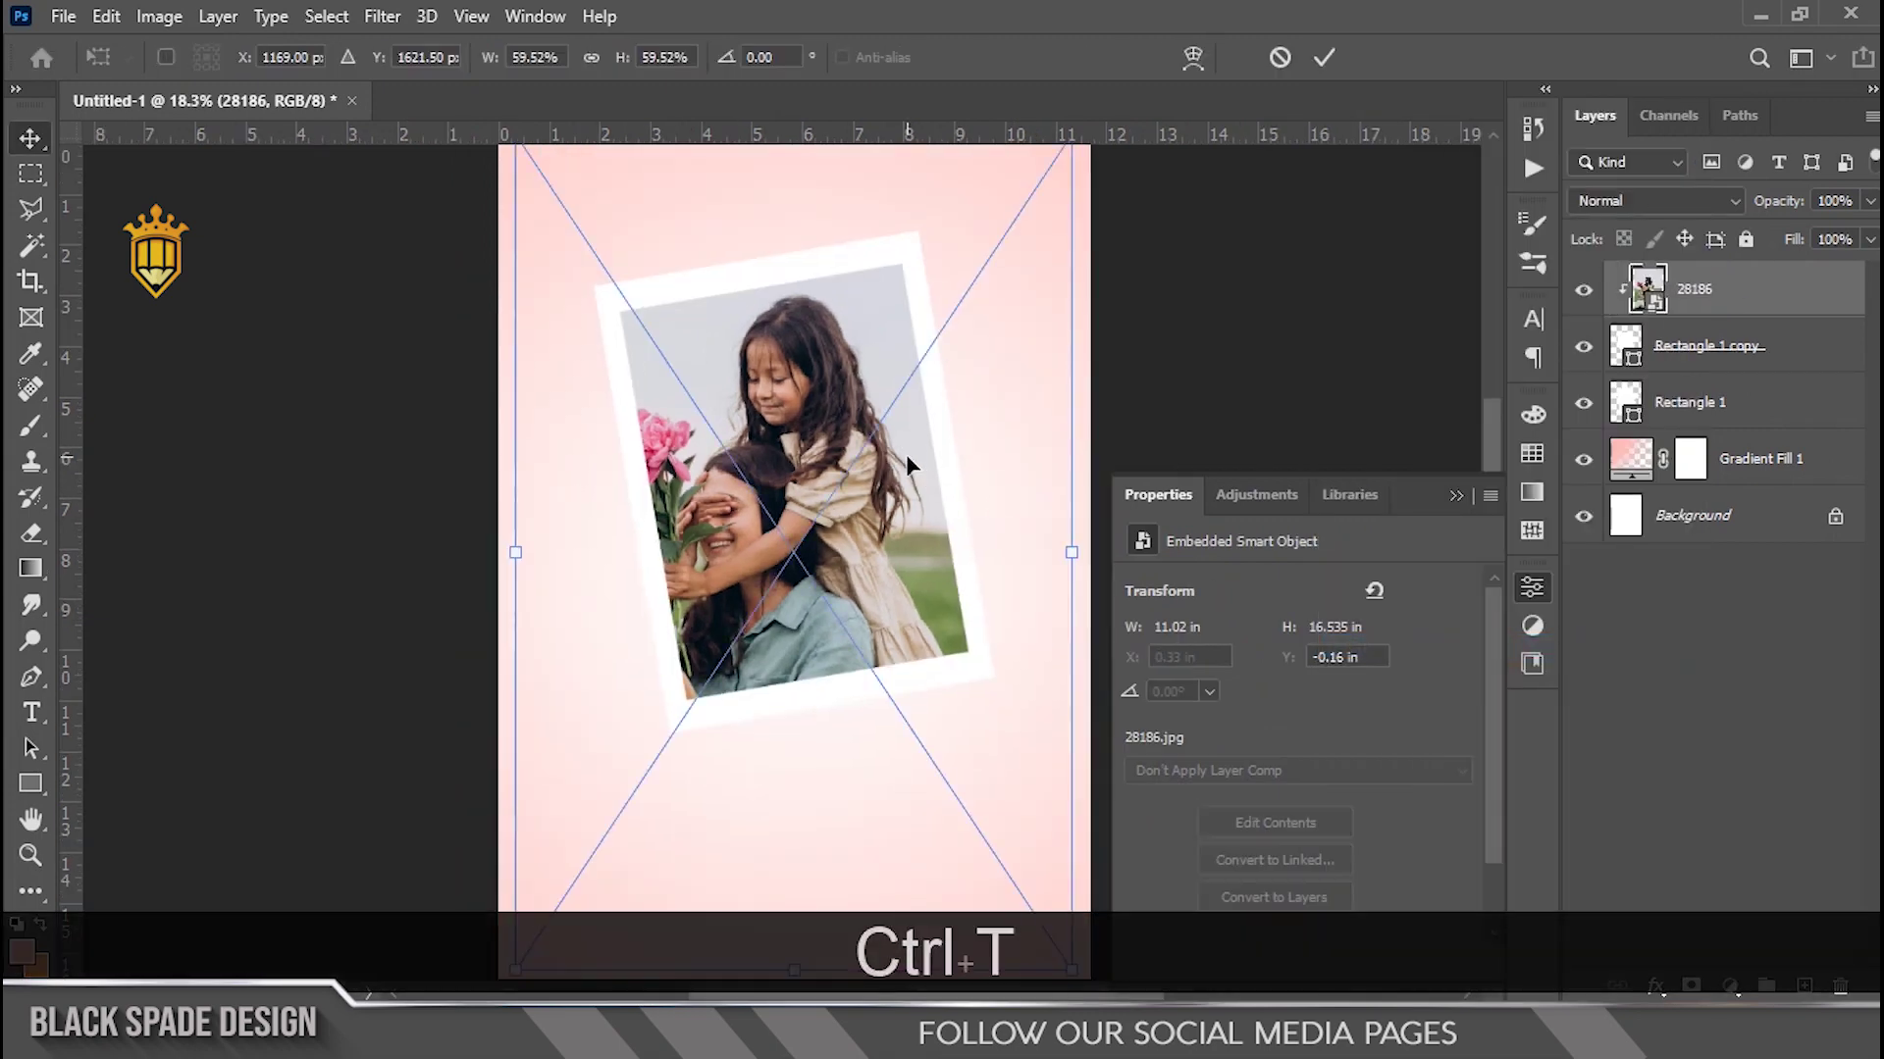
key("ctrl+0")
left_click_drag(1000, 215, 908, 359)
scroll(813, 538, "up", 4)
mouse_move(813, 538)
left_mouse_down()
mouse_move(813, 634)
mouse_move(814, 555)
left_mouse_up()
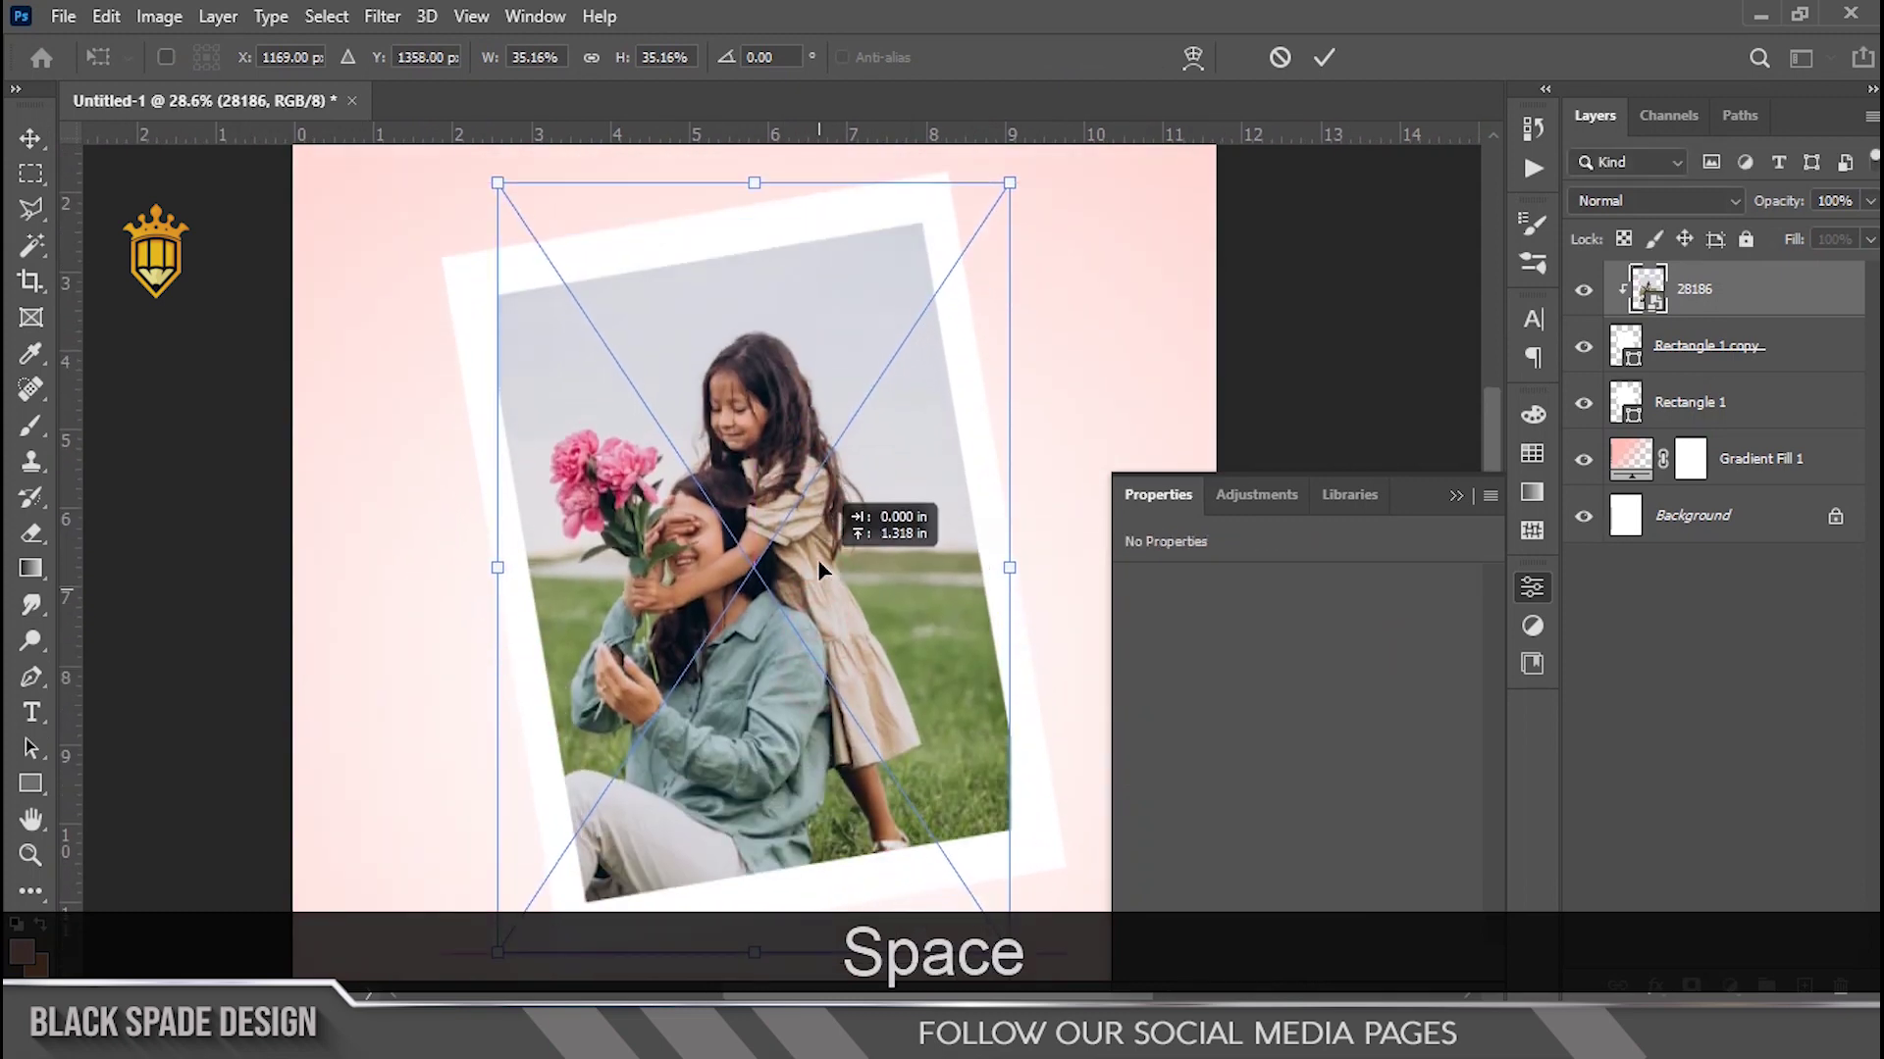
Rotate the photo about -9.55° to match the tilted frame, then adjust its size and position to fill it.
left_click_drag(1072, 448, 1049, 397)
left_click_drag(891, 537, 900, 484)
left_click_drag(1076, 852, 1062, 836)
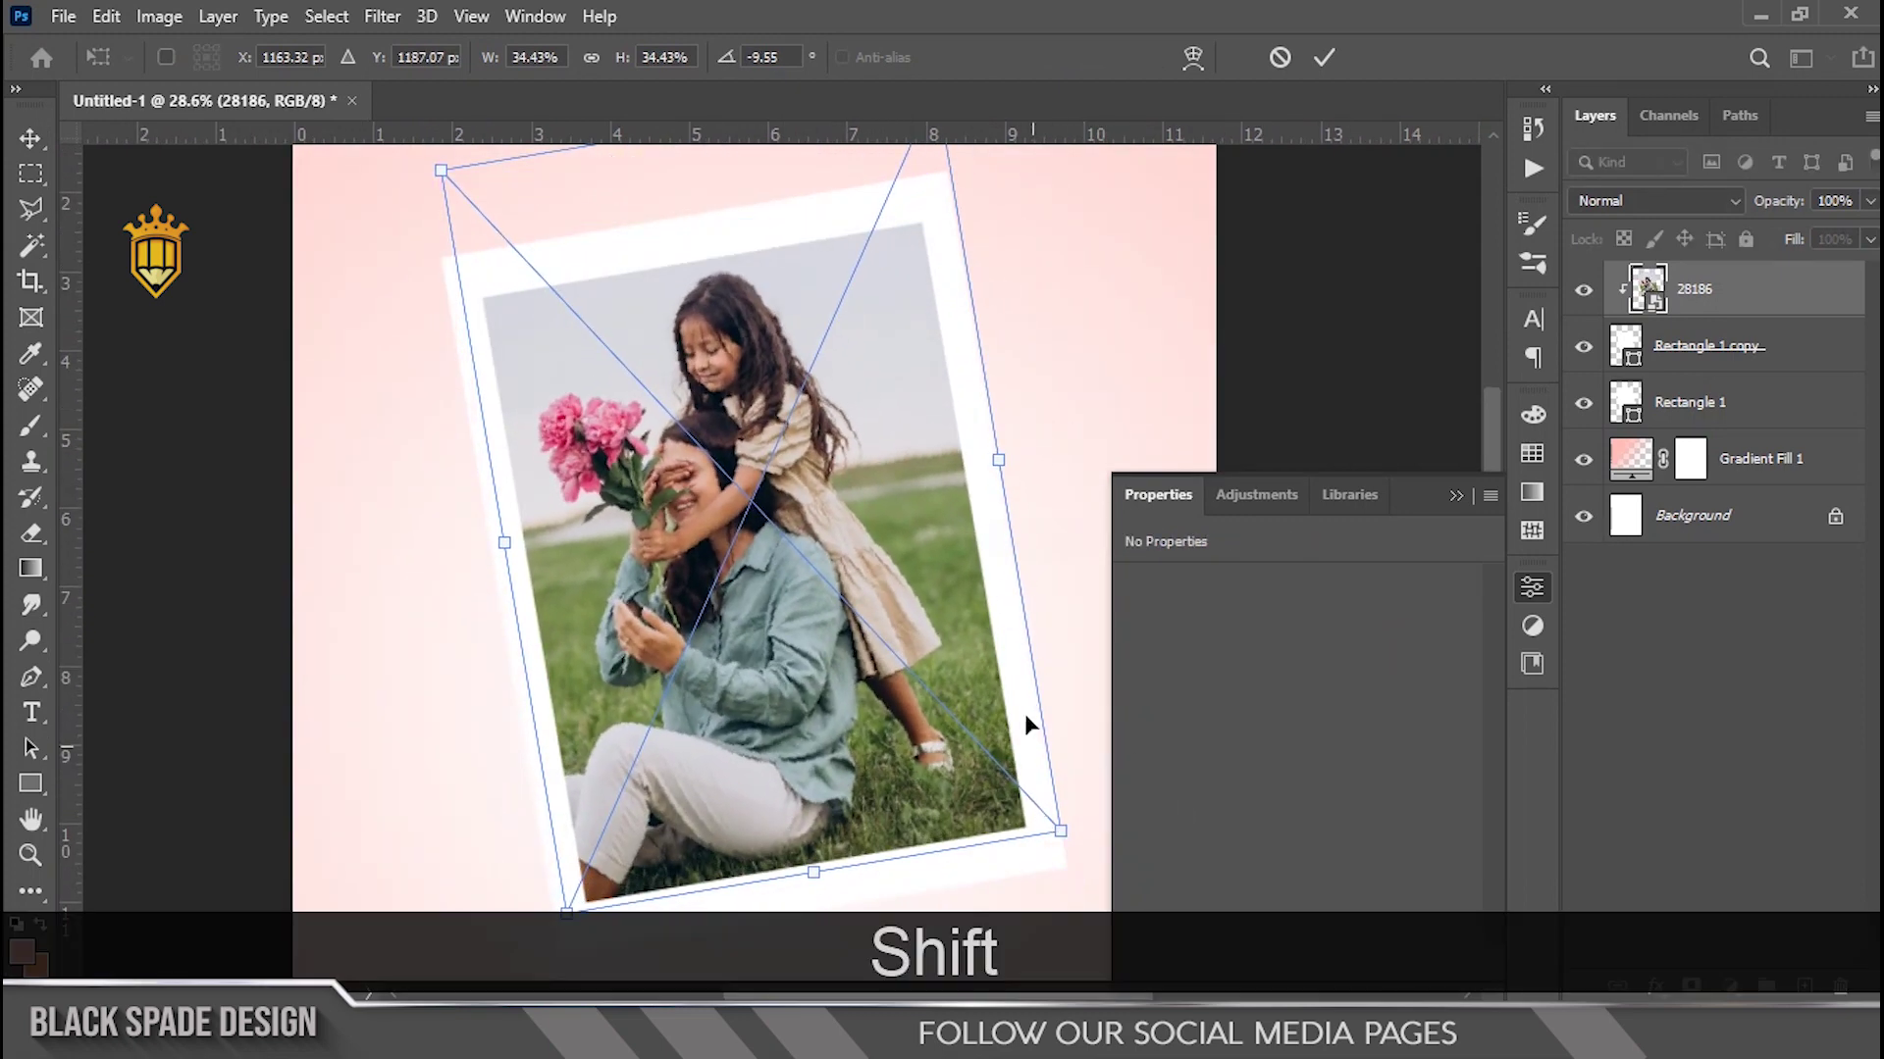
scroll(1028, 722, "down", 1)
left_click_drag(951, 198, 922, 236)
left_click_drag(488, 305, 496, 319)
key("Return")
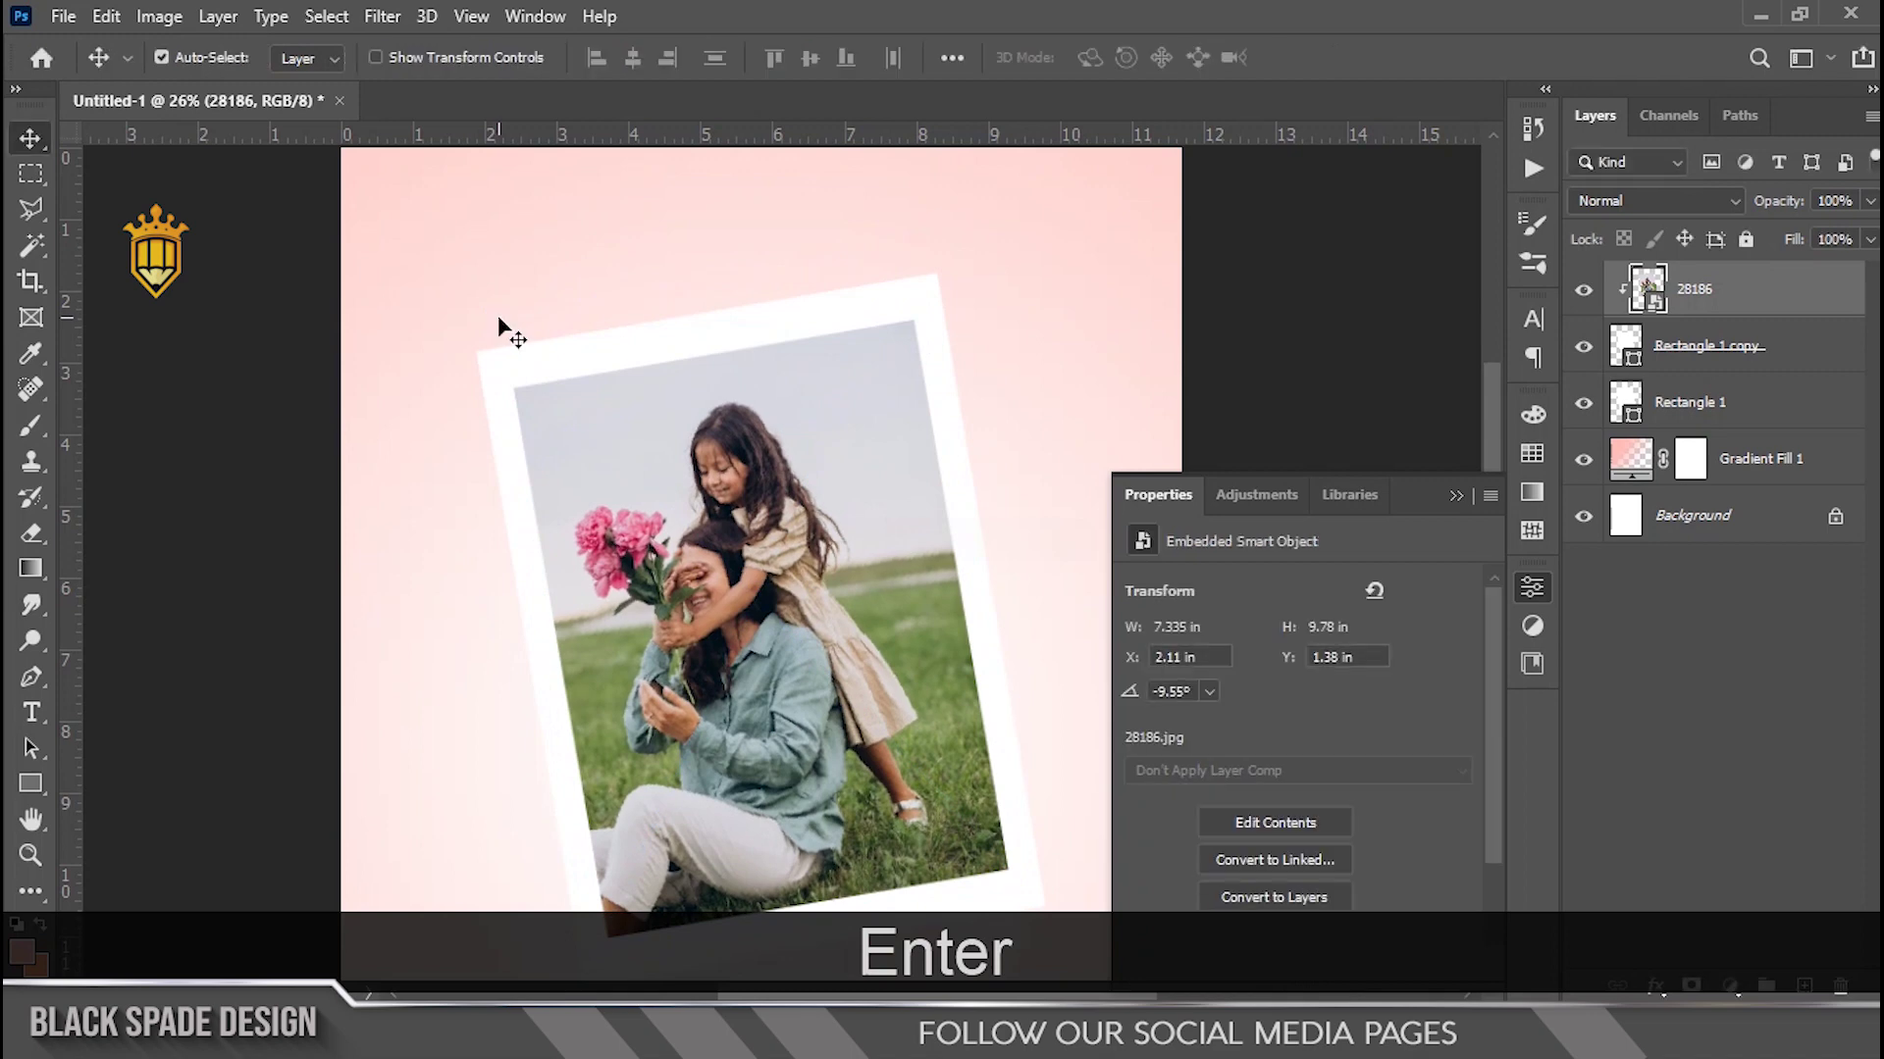
Apply a Levels adjustment to the photo, lowering the white input slightly and raising the black input slightly.
scroll(755, 481, "down", 3)
left_click(1454, 495)
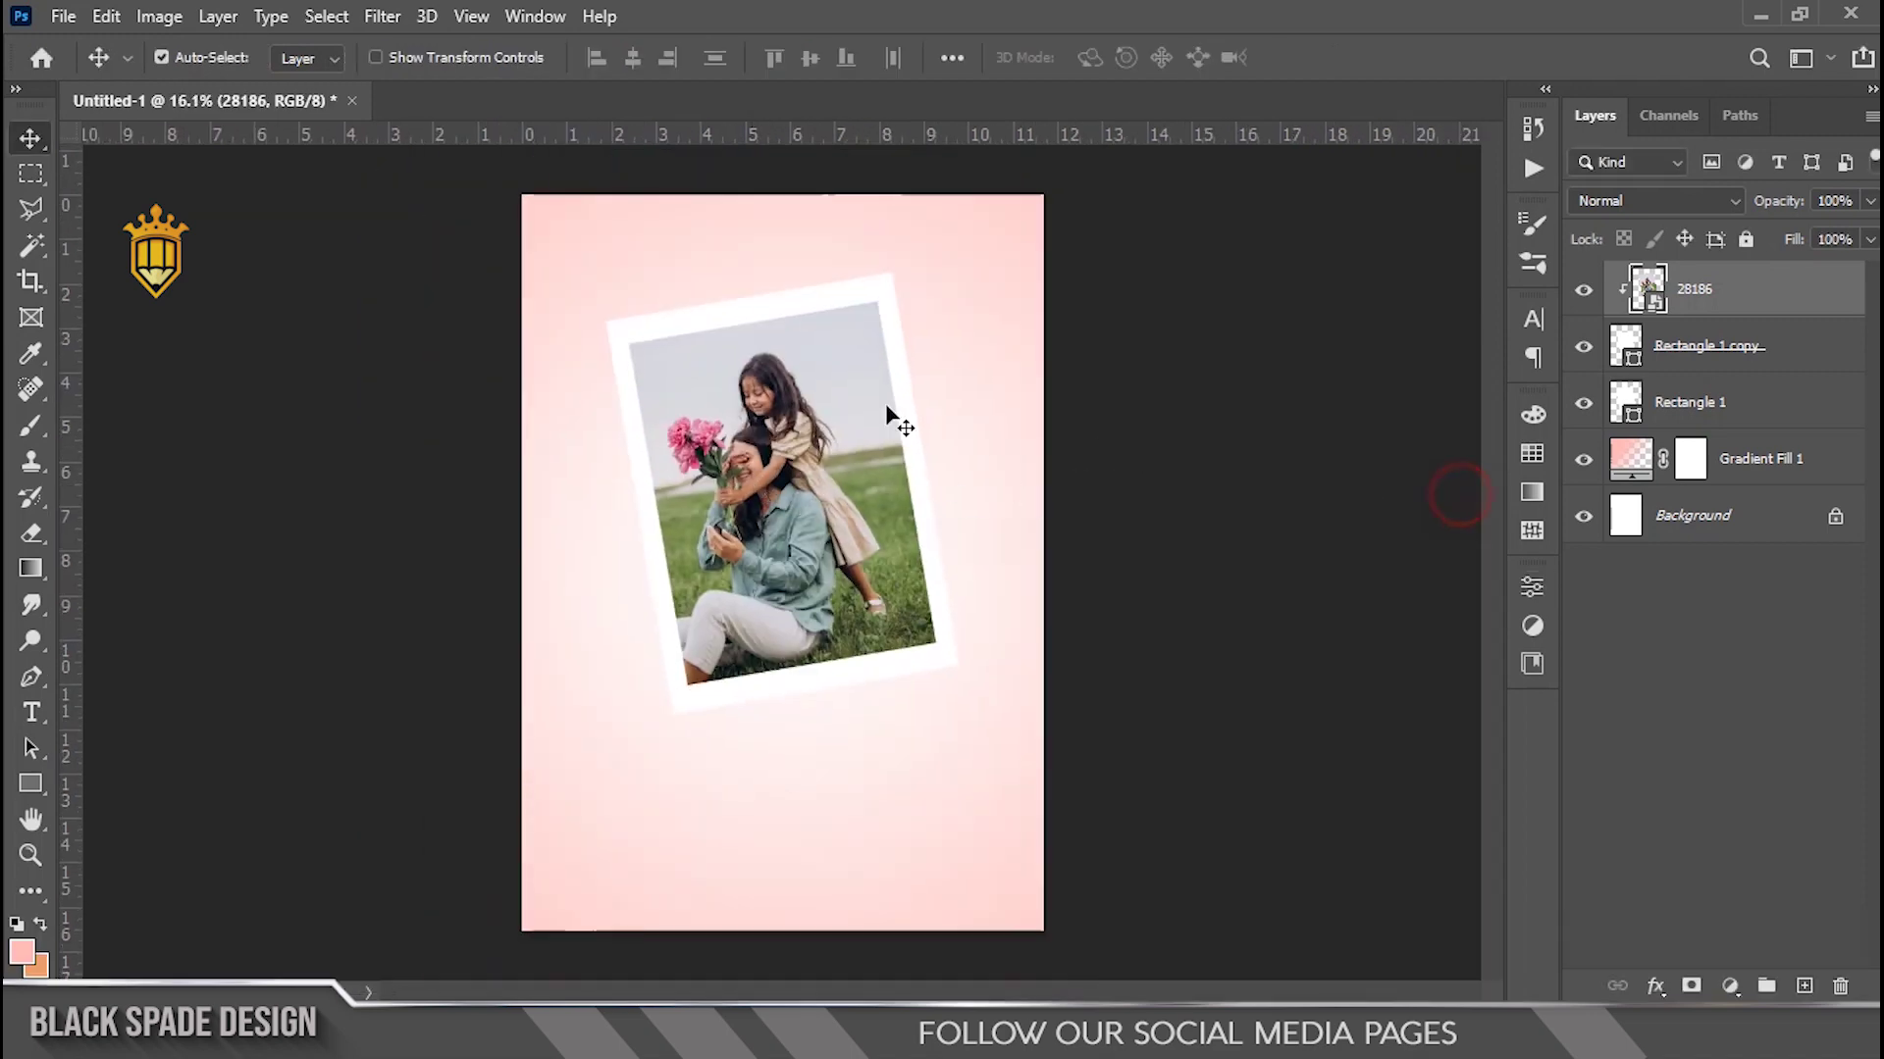
scroll(833, 412, "up", 3)
key("space")
right_click(719, 478)
left_click(756, 491)
key("ctrl+l")
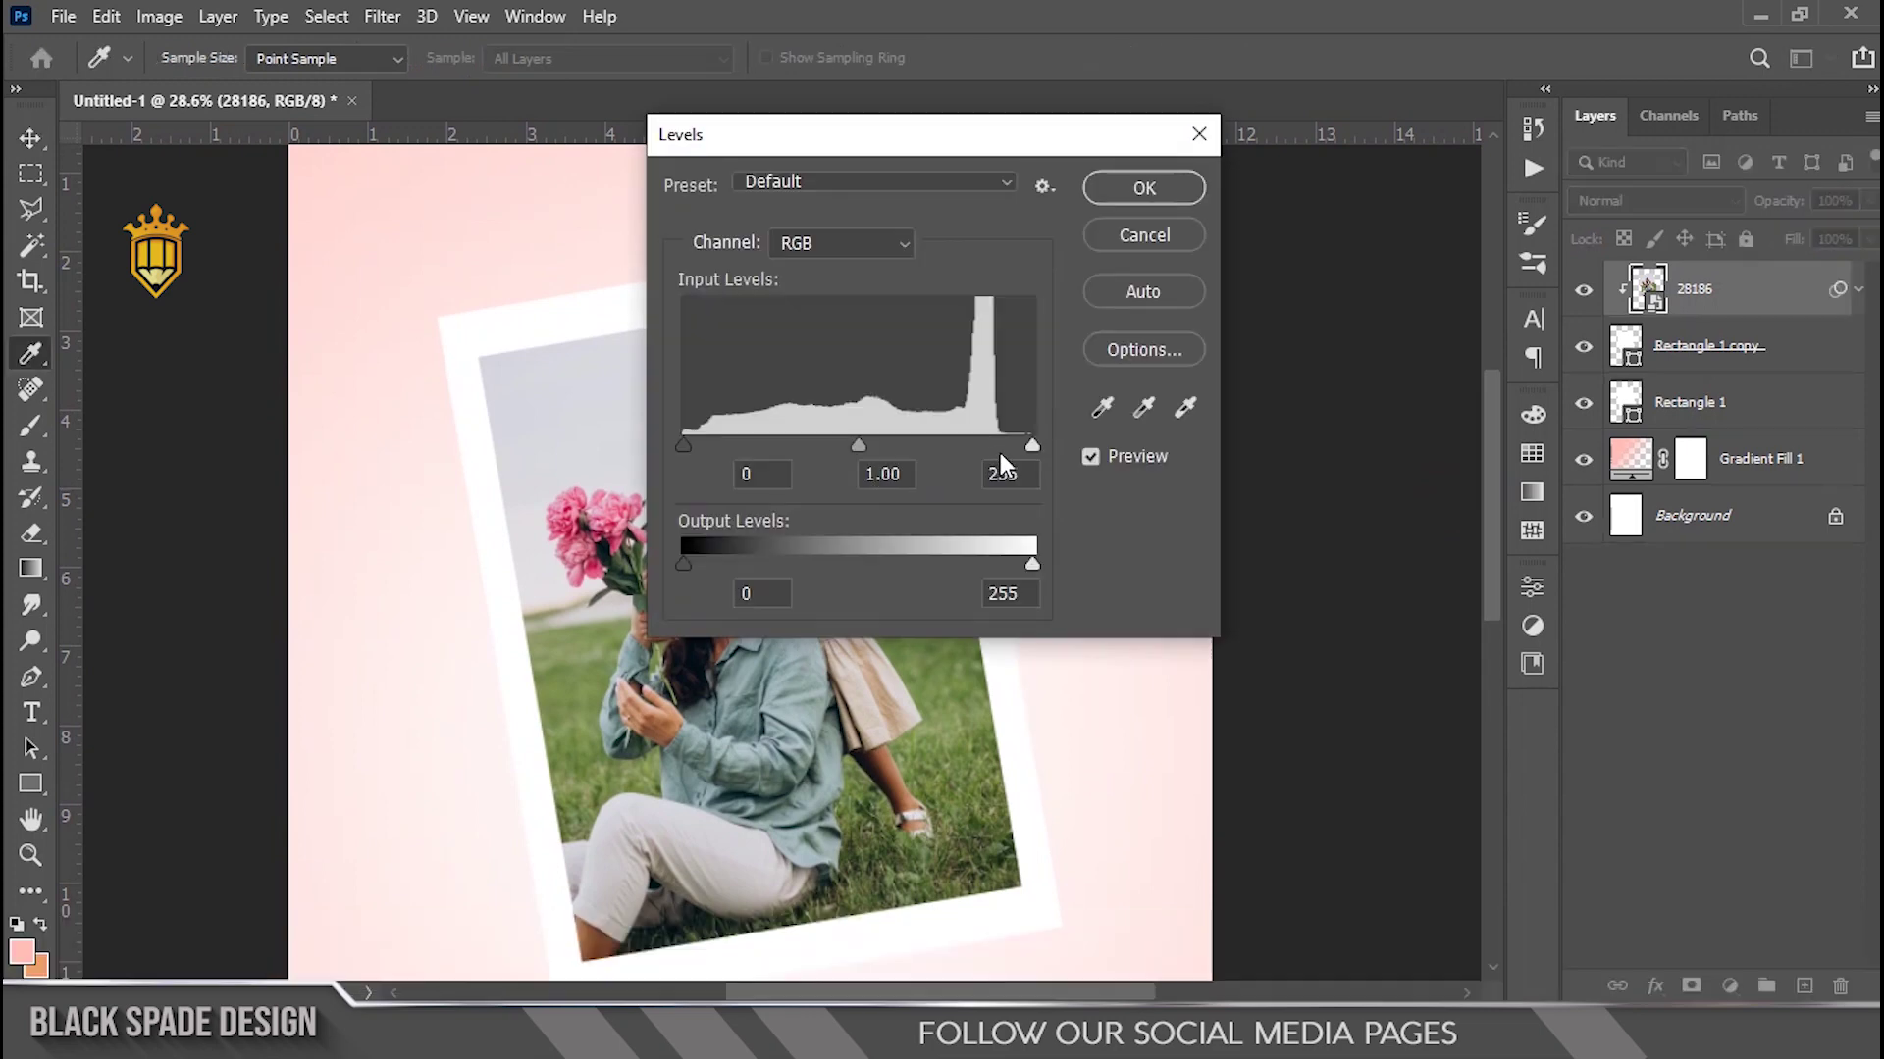
left_click_drag(1030, 446, 1017, 446)
left_click_drag(685, 448, 692, 448)
left_click(1141, 186)
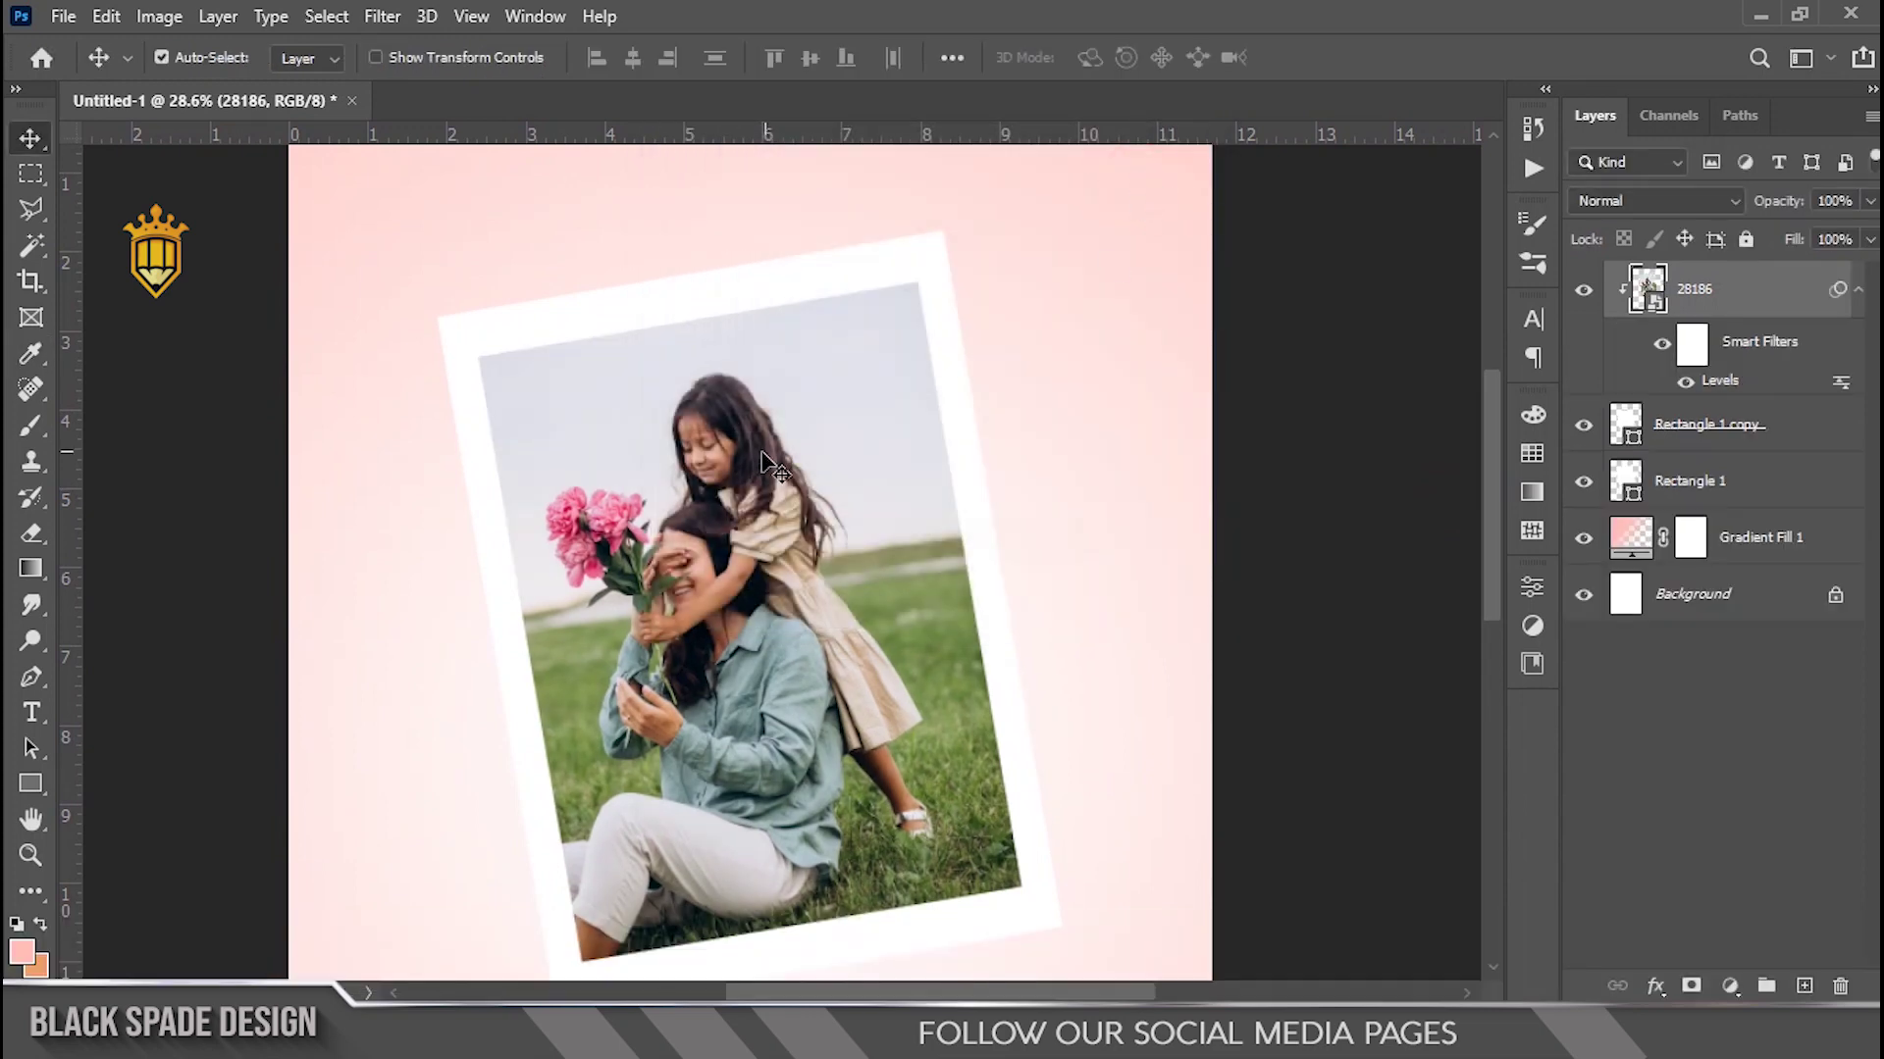
Duplicate the larger white rectangle and fill the original beneath it with black (000000).
scroll(779, 453, "down", 3)
left_click(1671, 445)
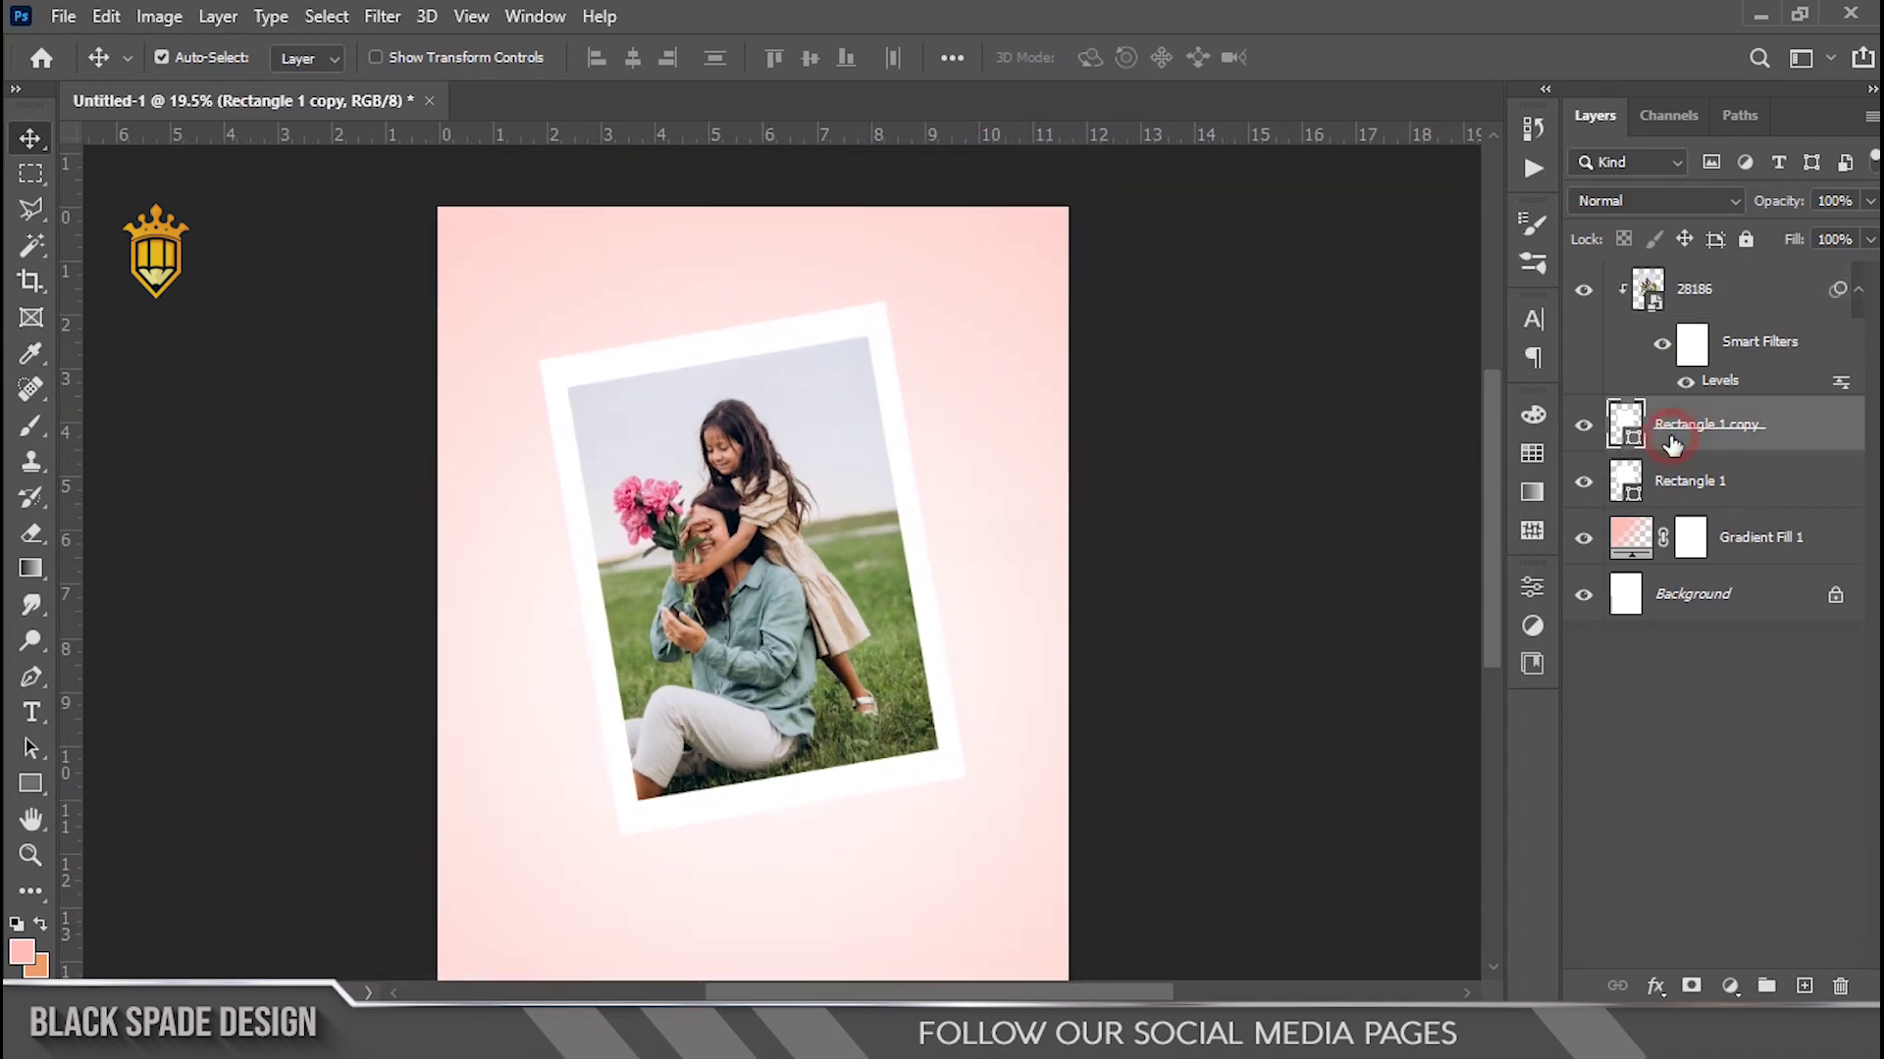
left_click(1671, 502)
scroll(844, 628, "up", 2)
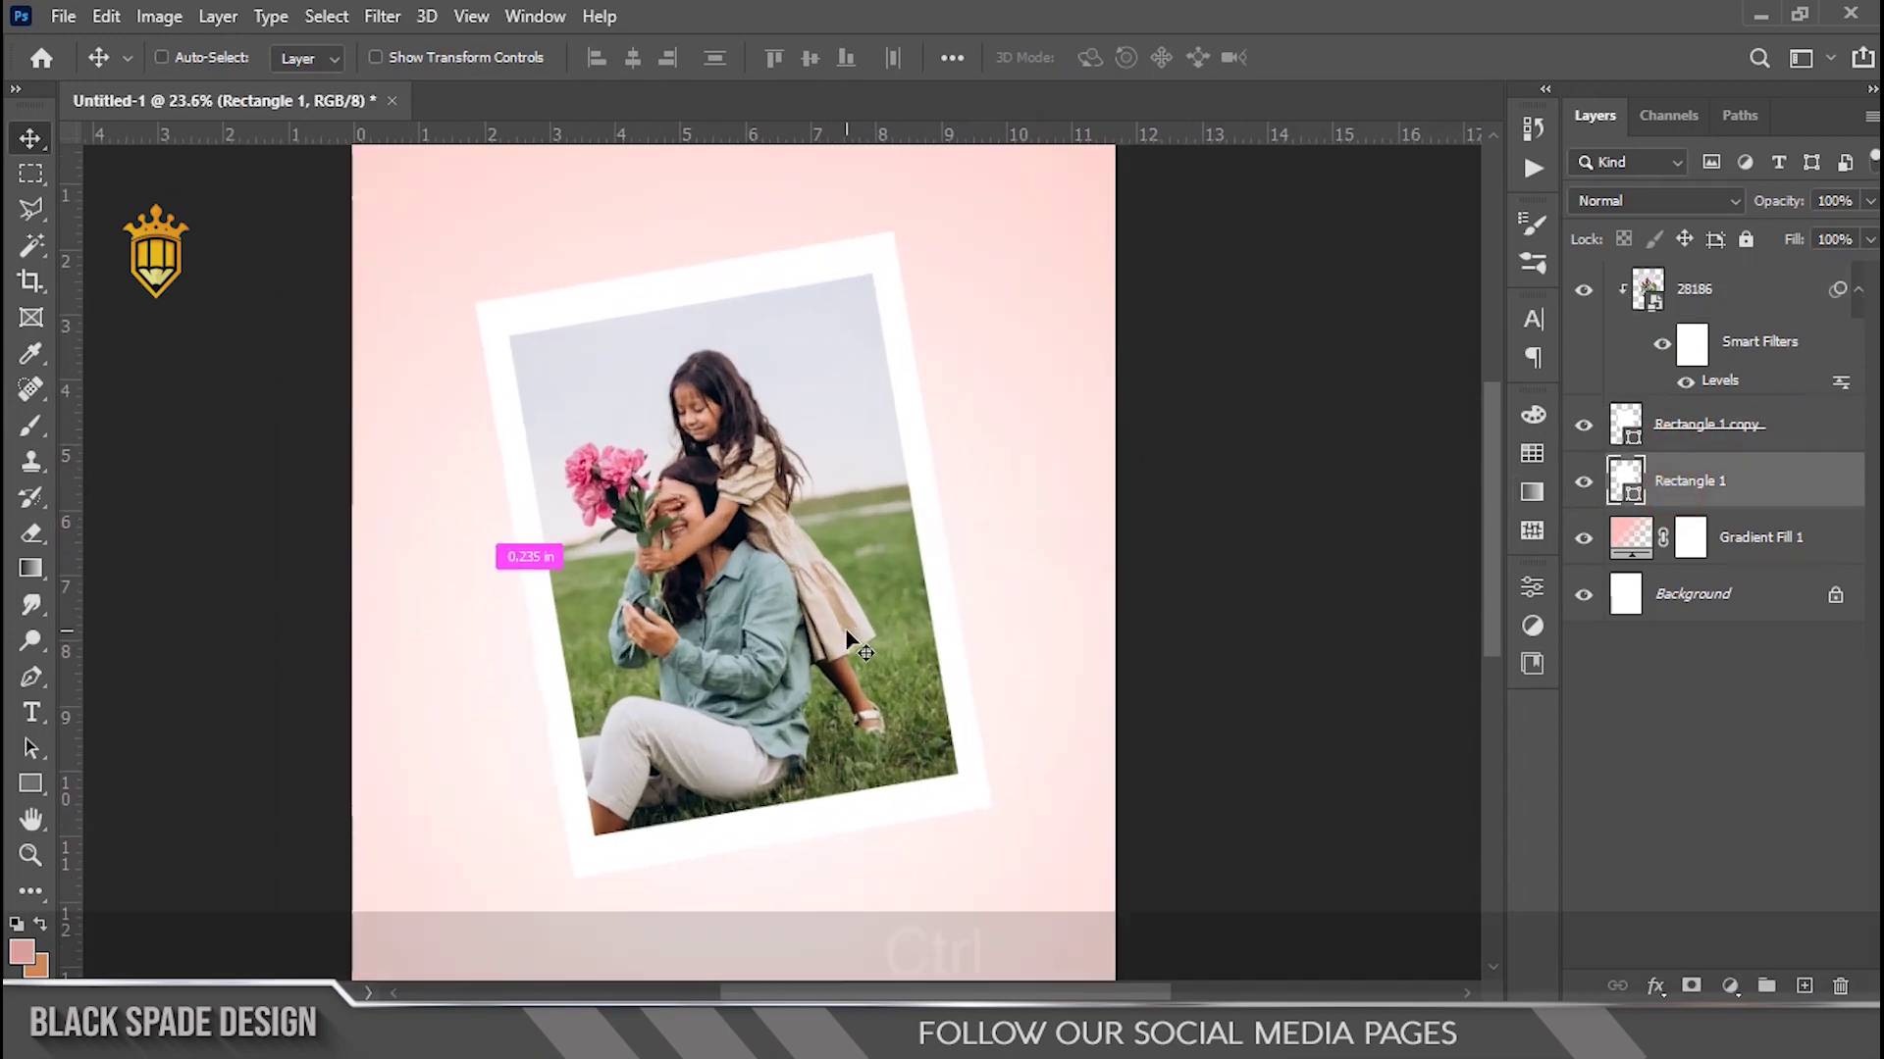
key("ctrl+j")
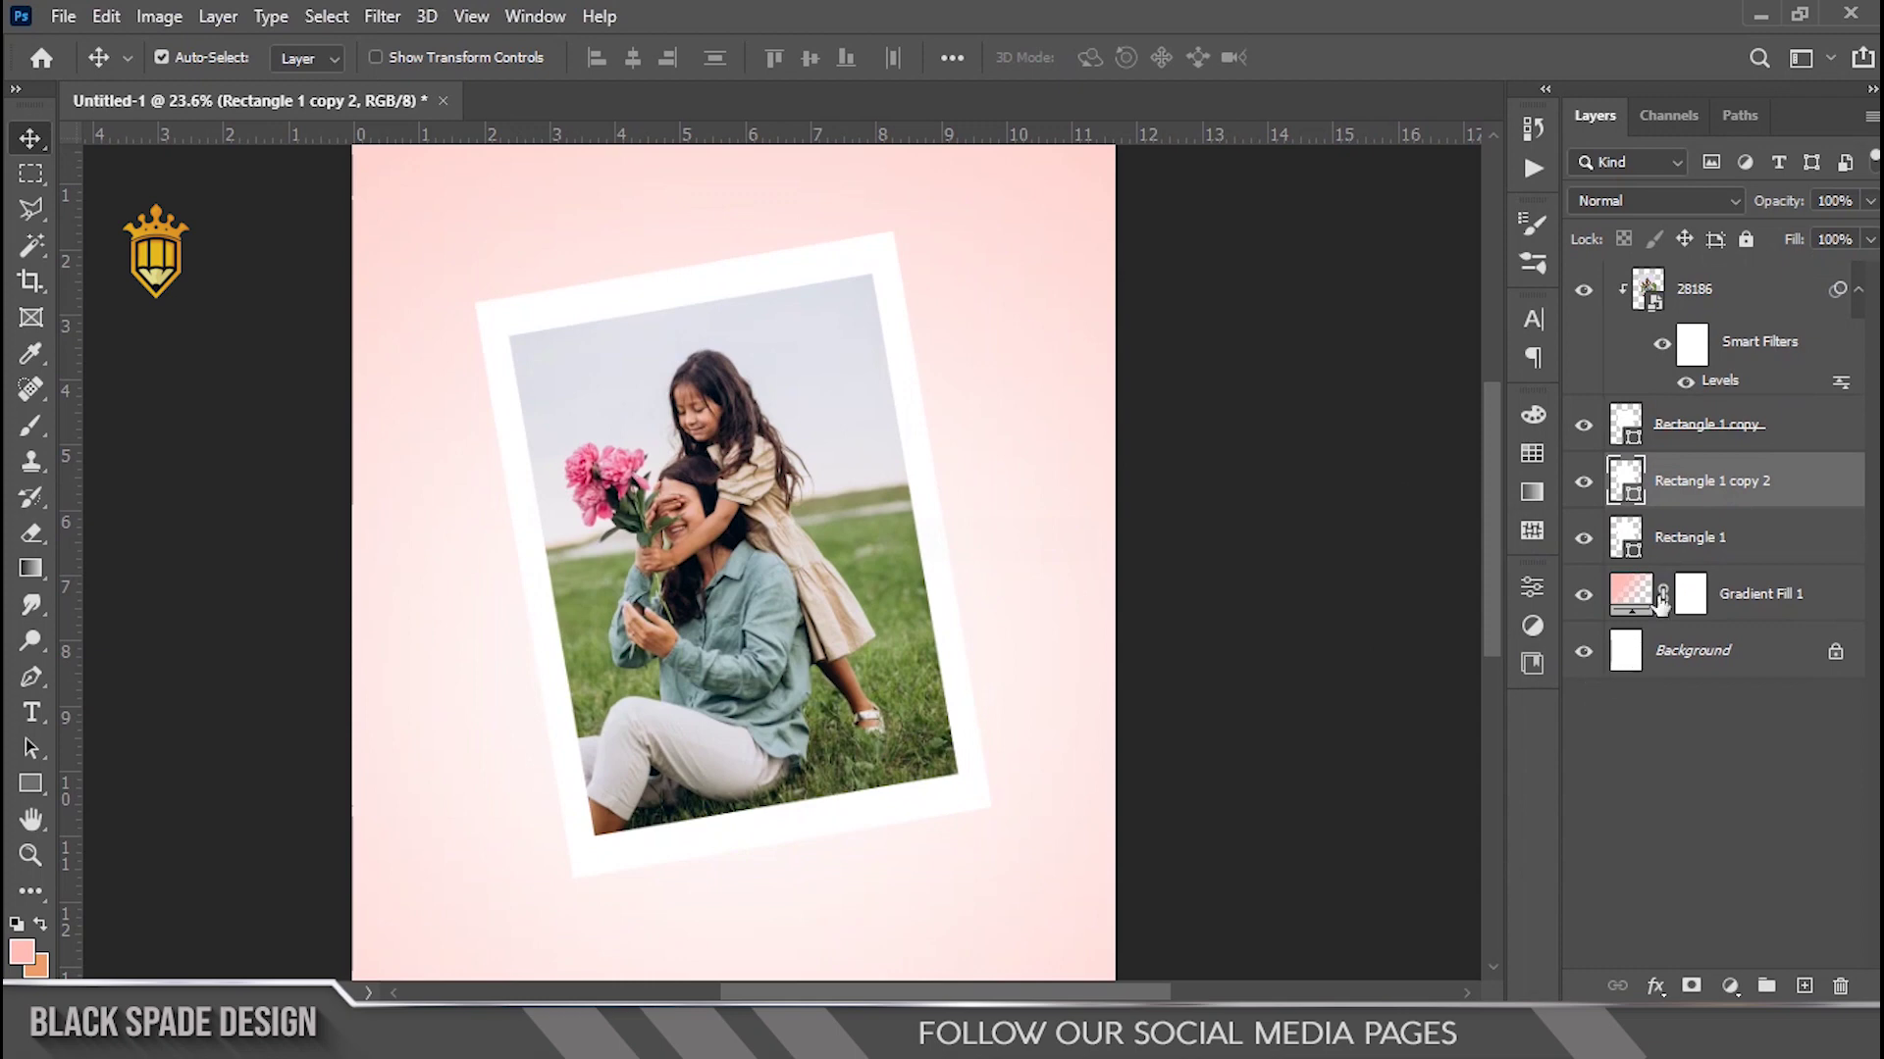
double_click(1632, 553)
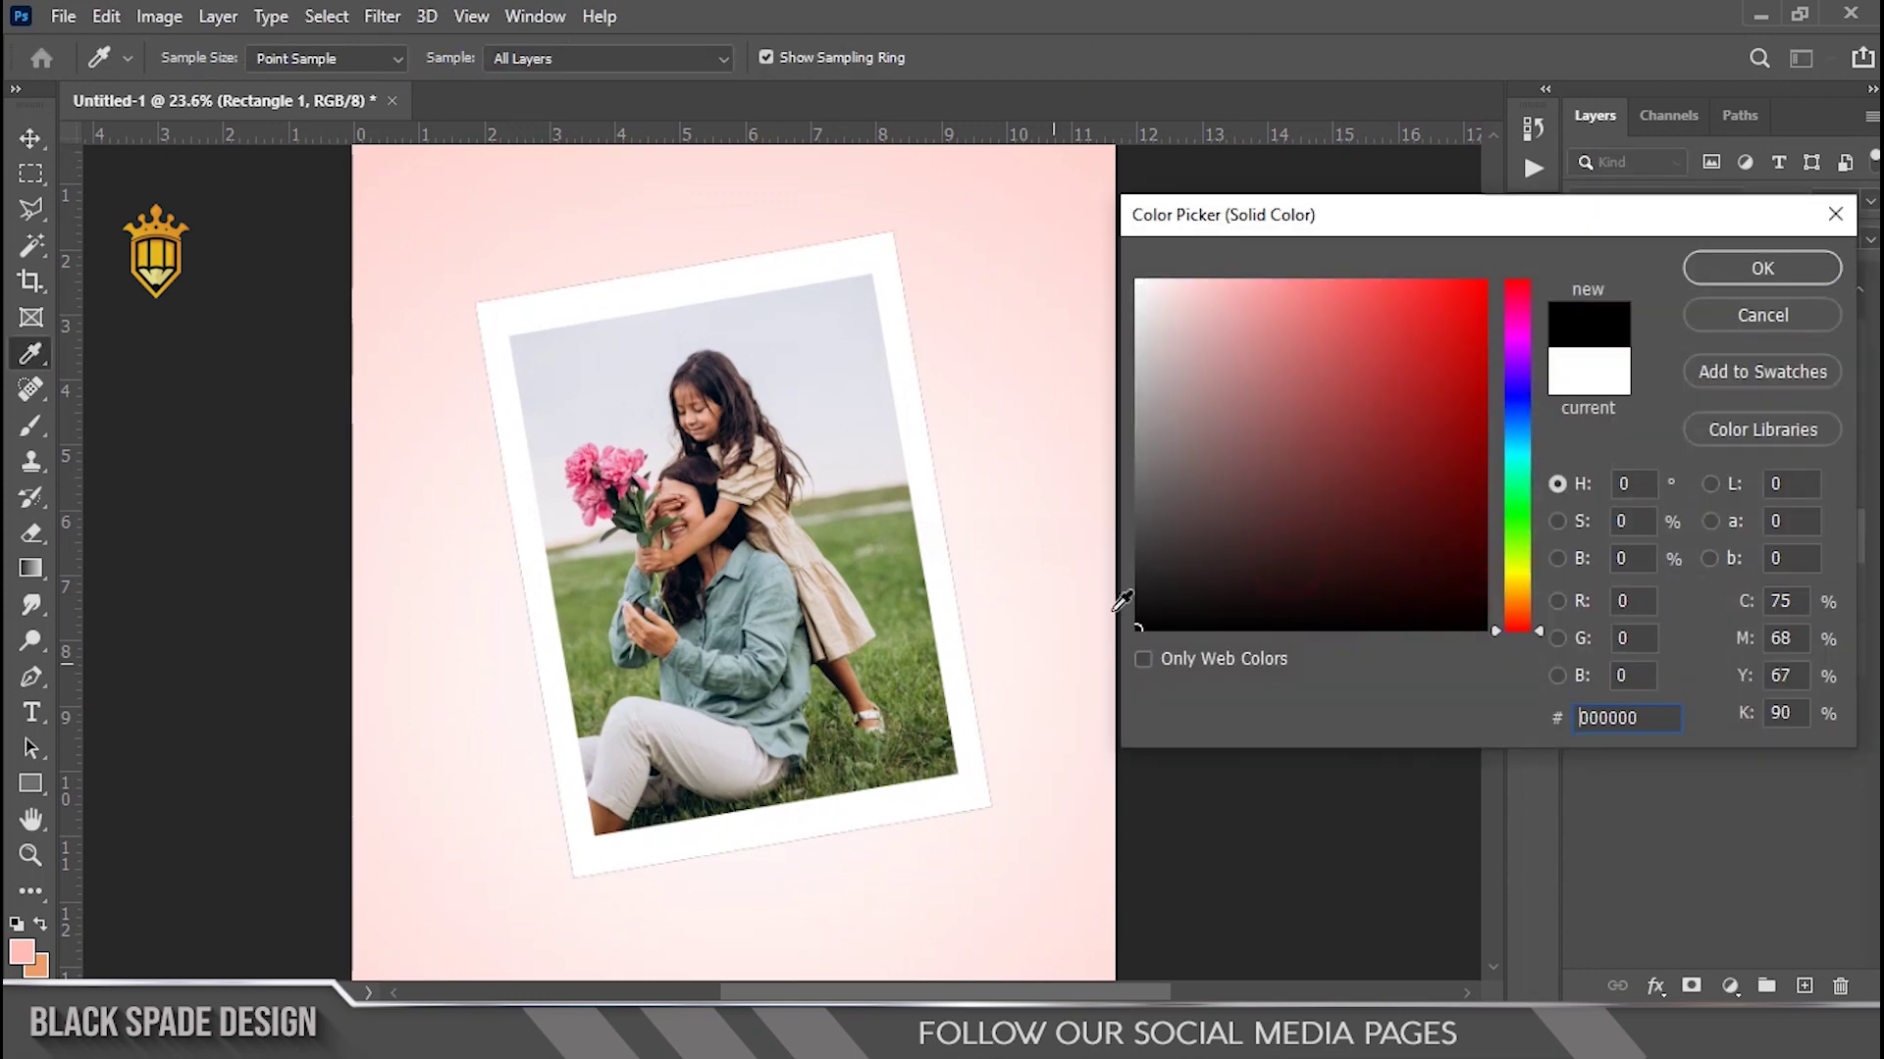
left_click(1747, 275)
Warp the black rectangle so its lower-left corner extends well below the white photo frame.
scroll(762, 780, "up", 2)
left_click_drag(762, 780, 811, 464)
scroll(651, 610, "up", 1)
key("ctrl+t")
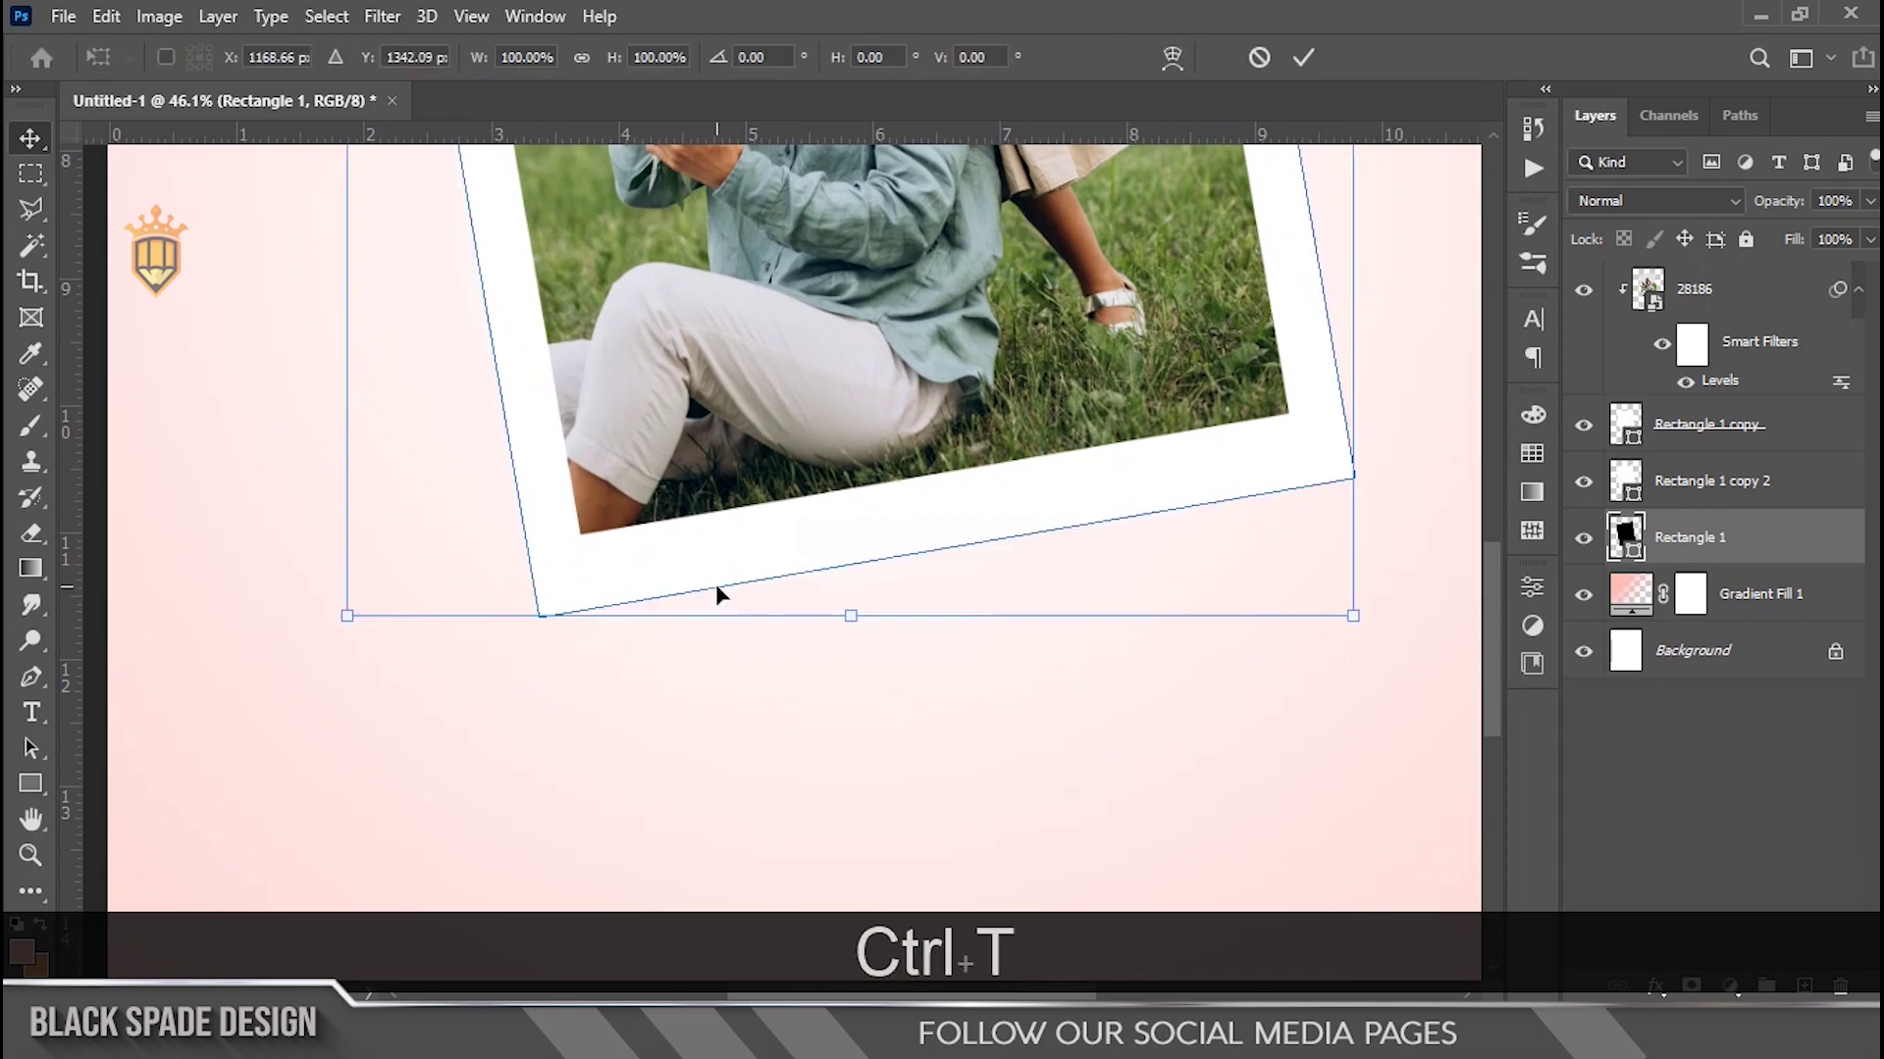
right_click(879, 406)
left_click(912, 584)
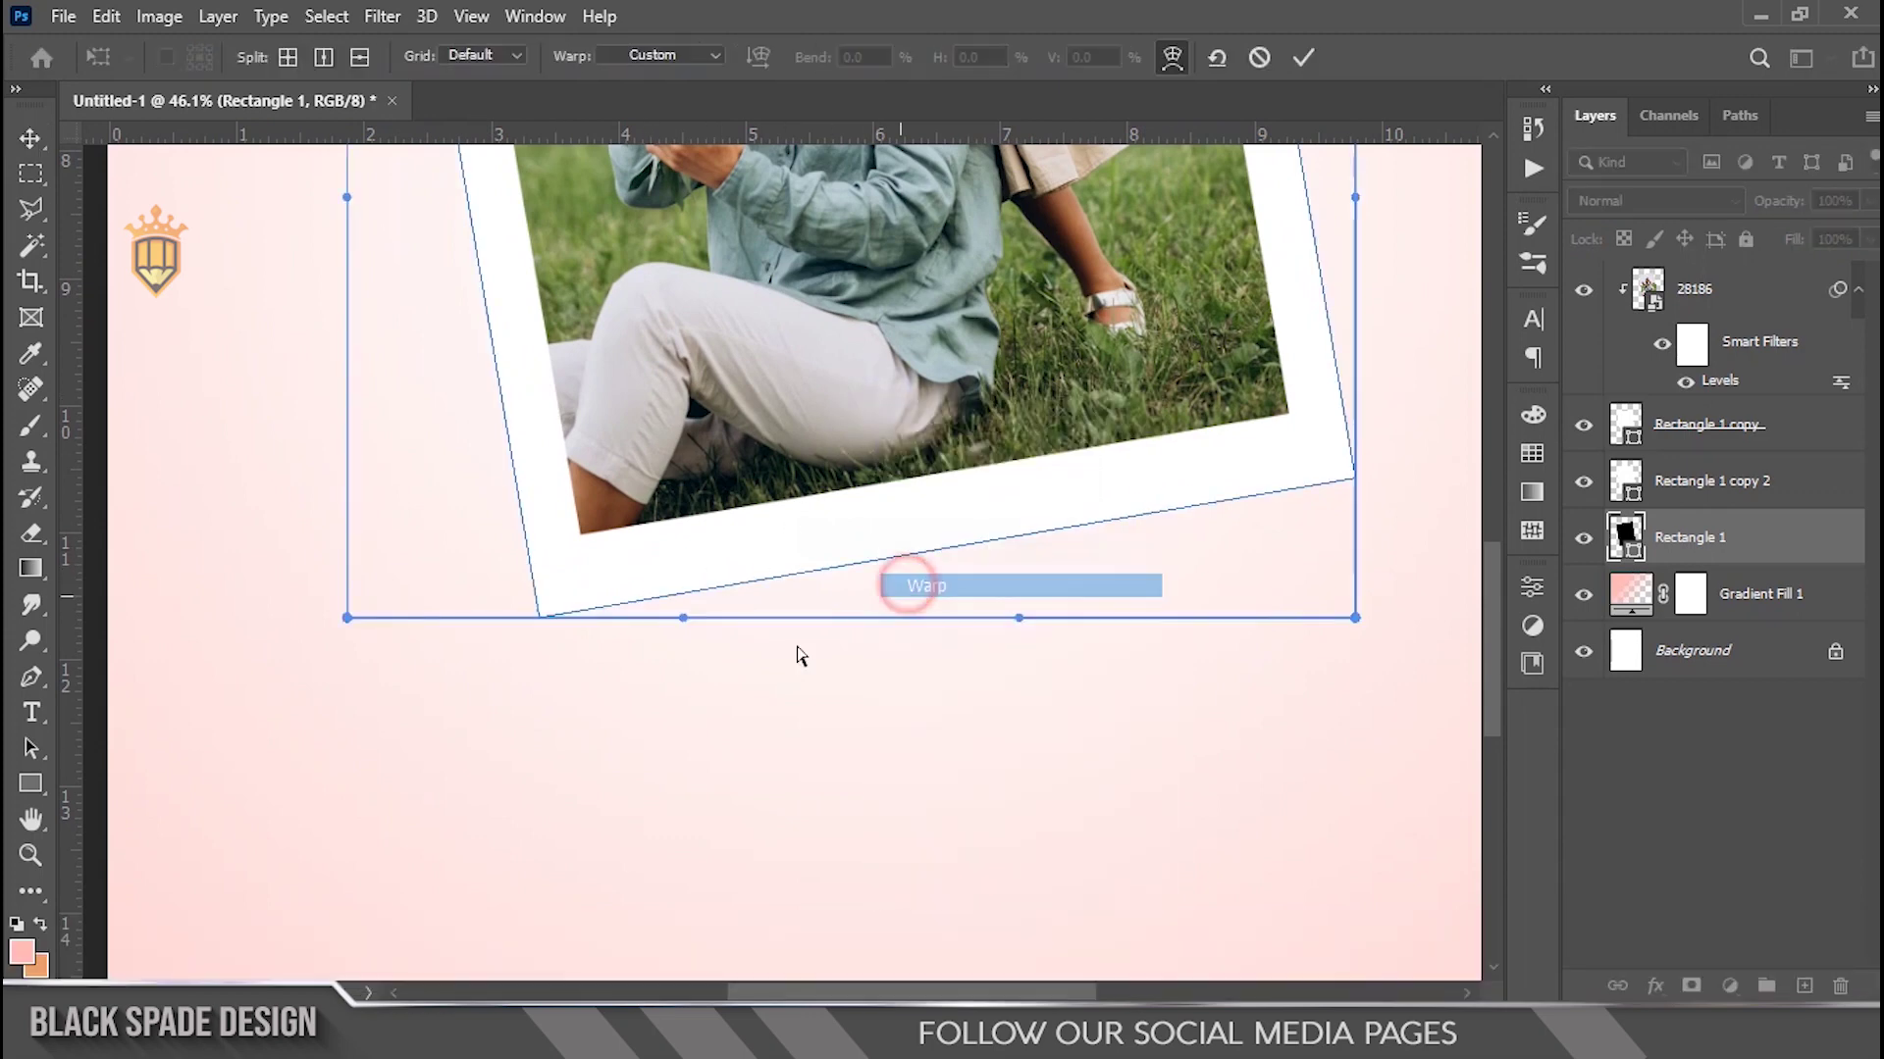
left_click_drag(347, 621, 375, 816)
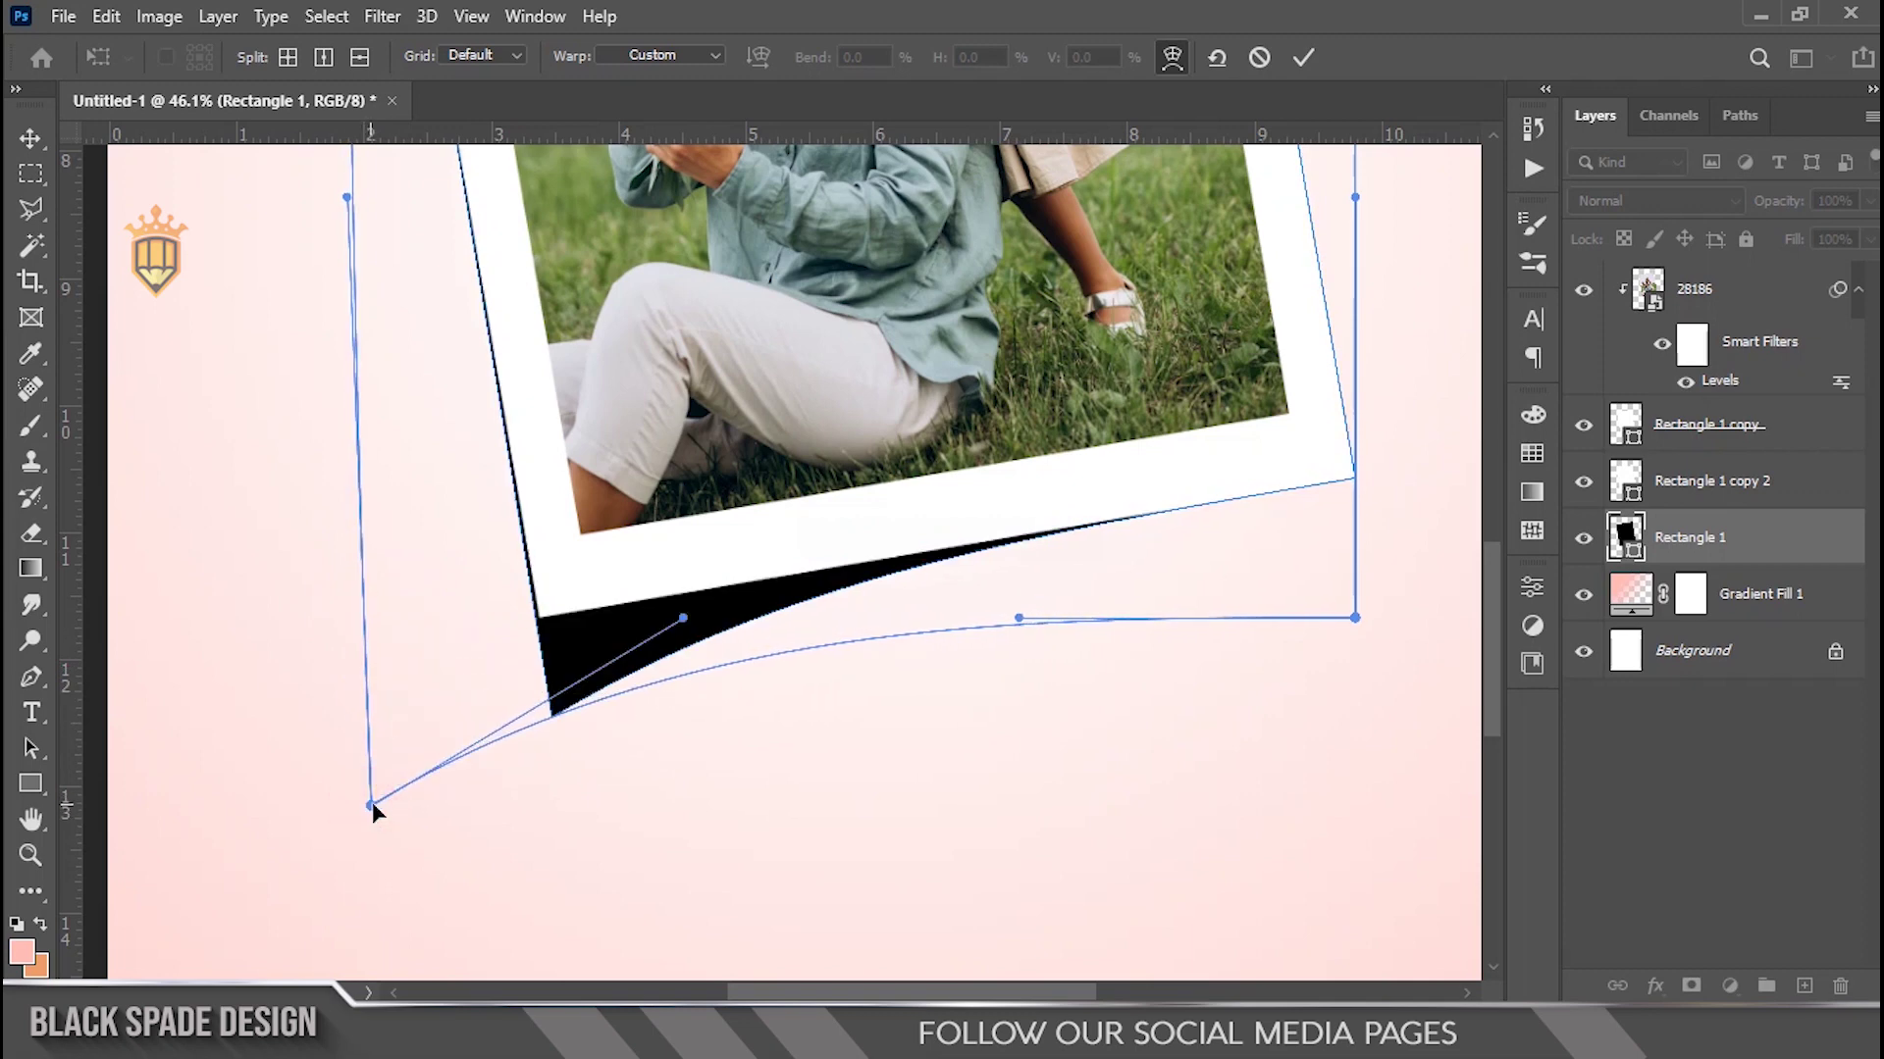
left_click_drag(372, 805, 379, 818)
Refine the curve of the black shape's bottom edge and apply the warp, converting the live shape to a regular path.
scroll(553, 620, "down", 2)
scroll(610, 684, "down", 1)
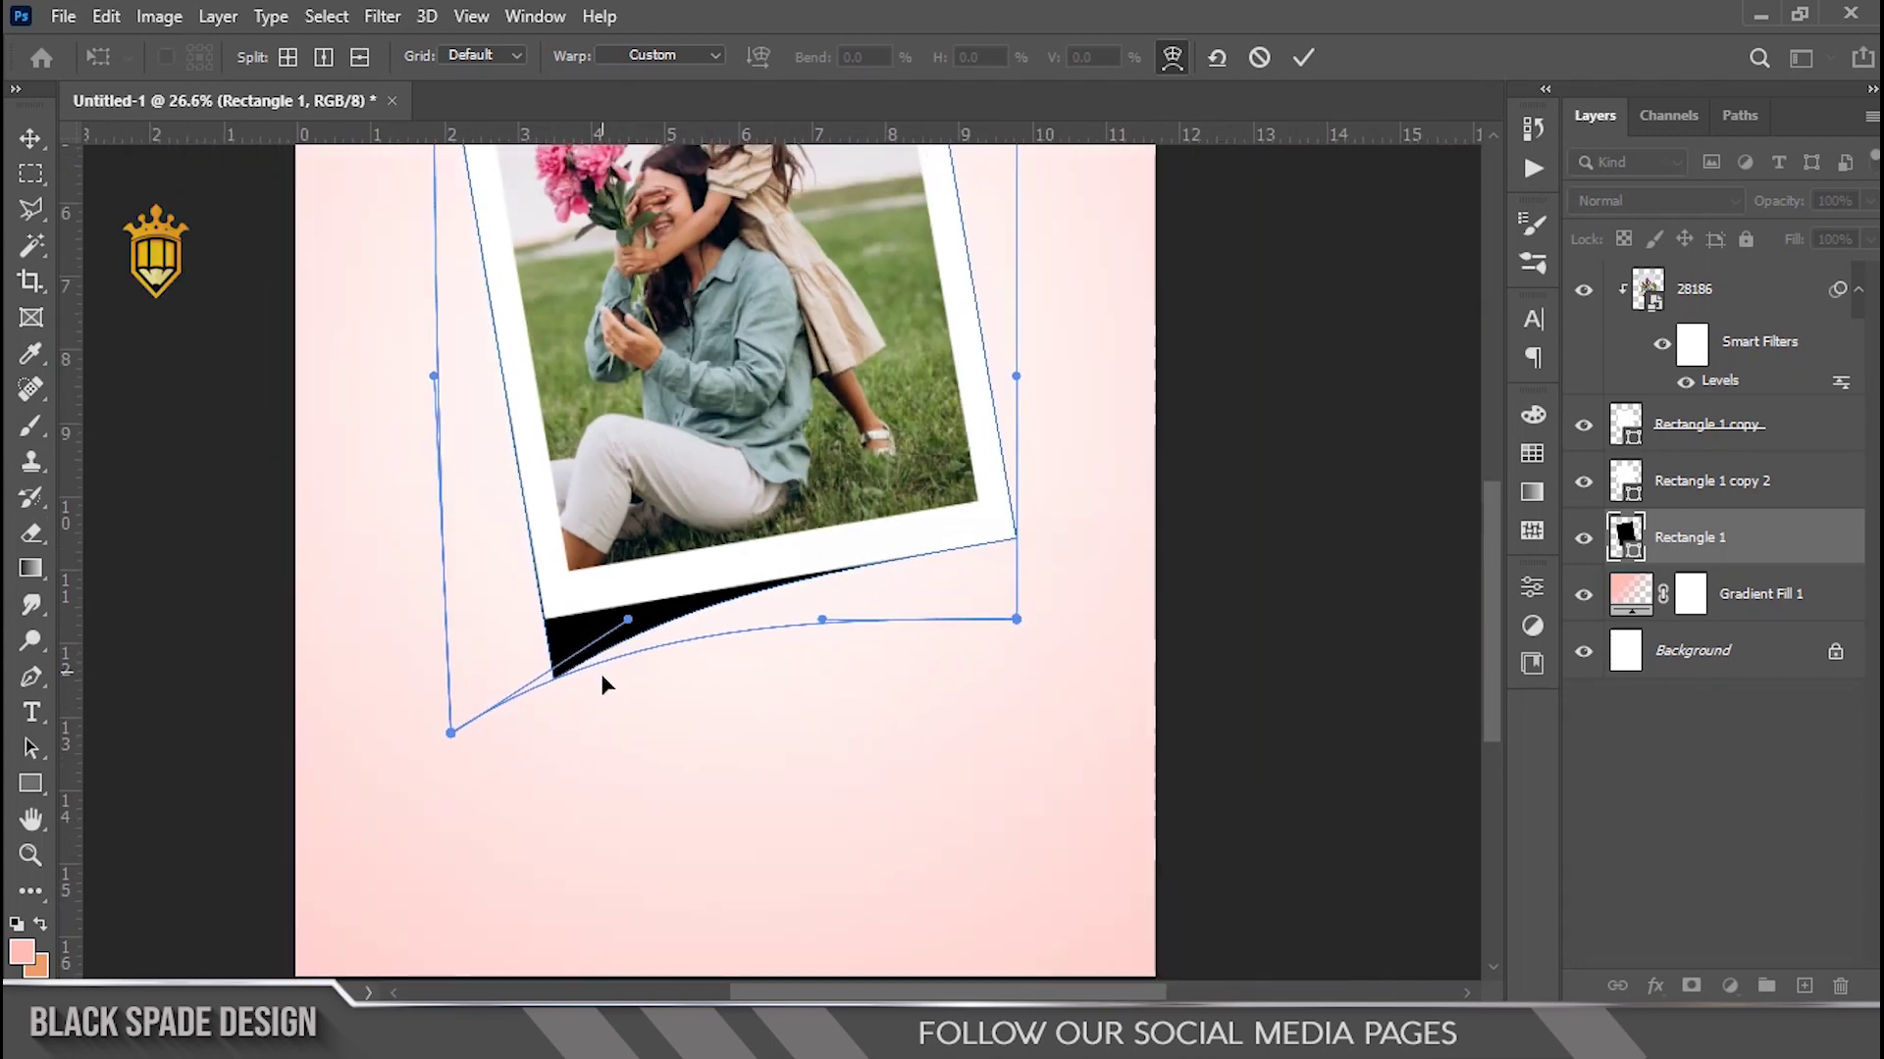
scroll(605, 681, "up", 3)
left_click_drag(312, 796, 312, 803)
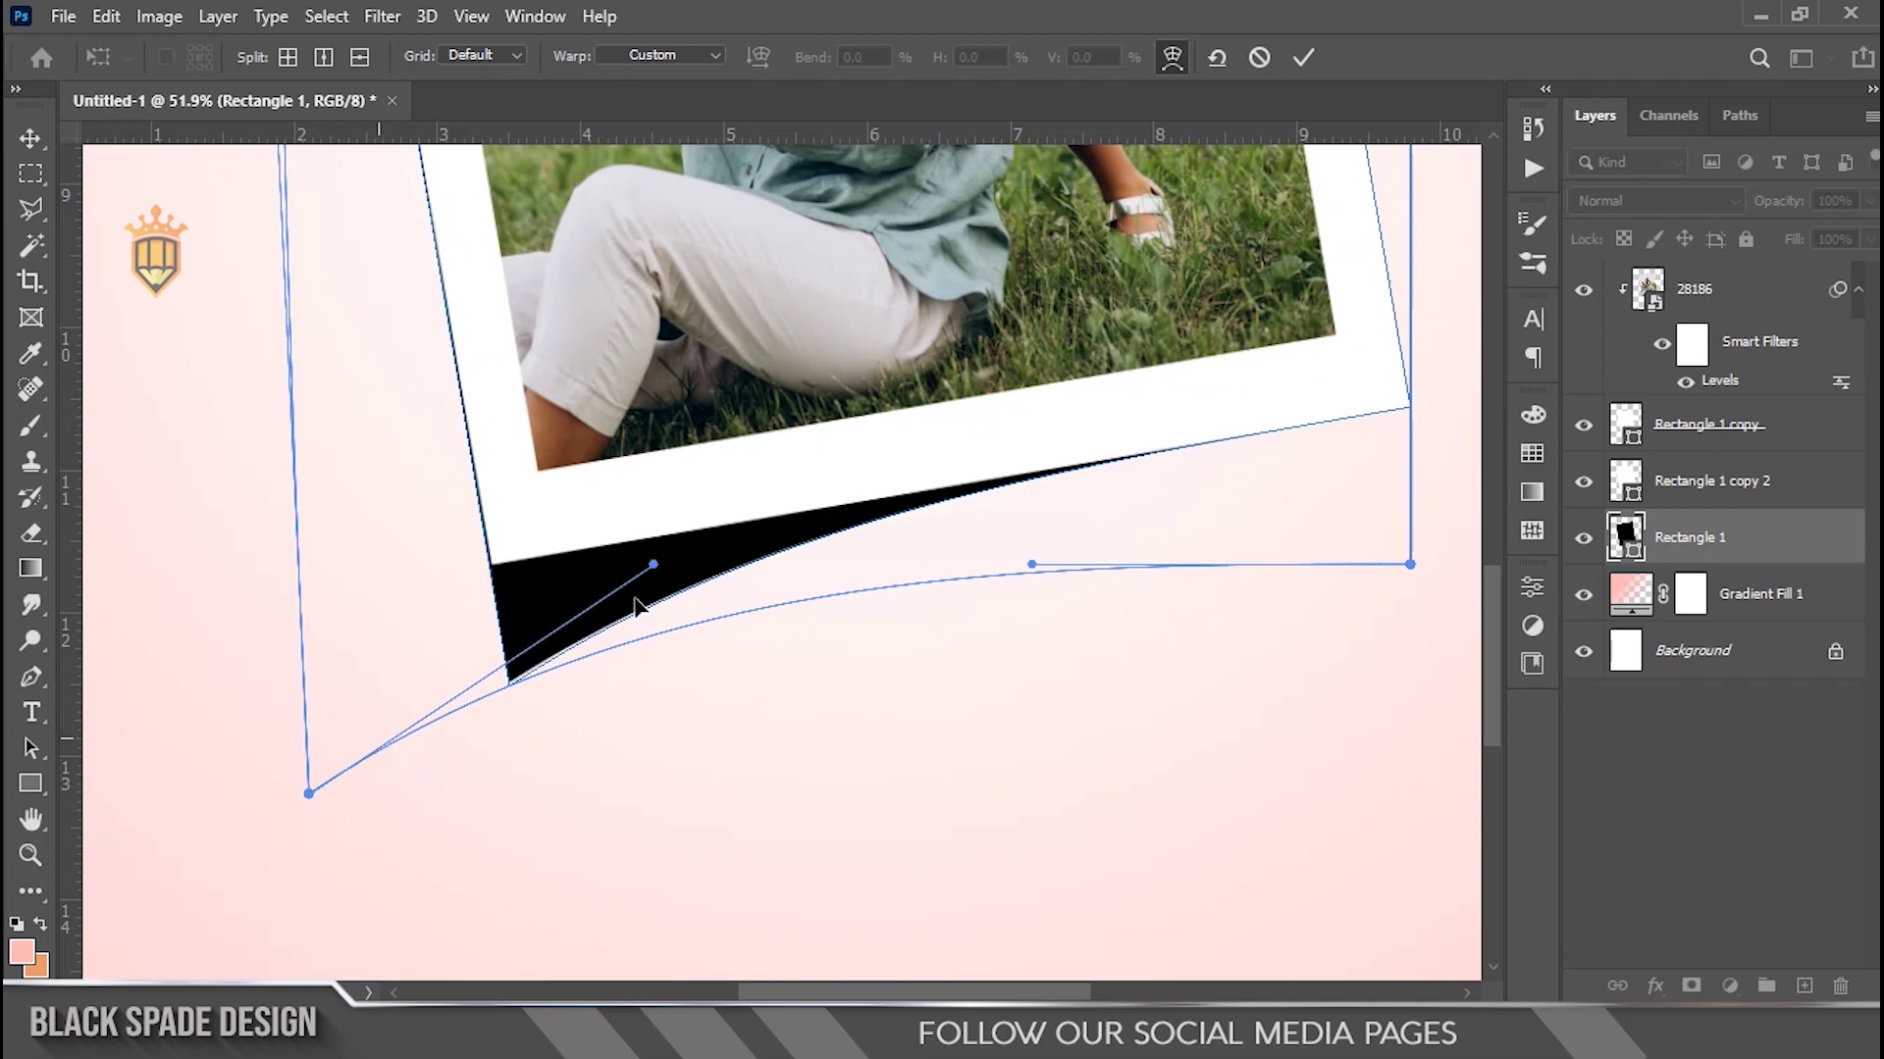
left_click_drag(1031, 564, 1023, 578)
left_click_drag(655, 566, 665, 600)
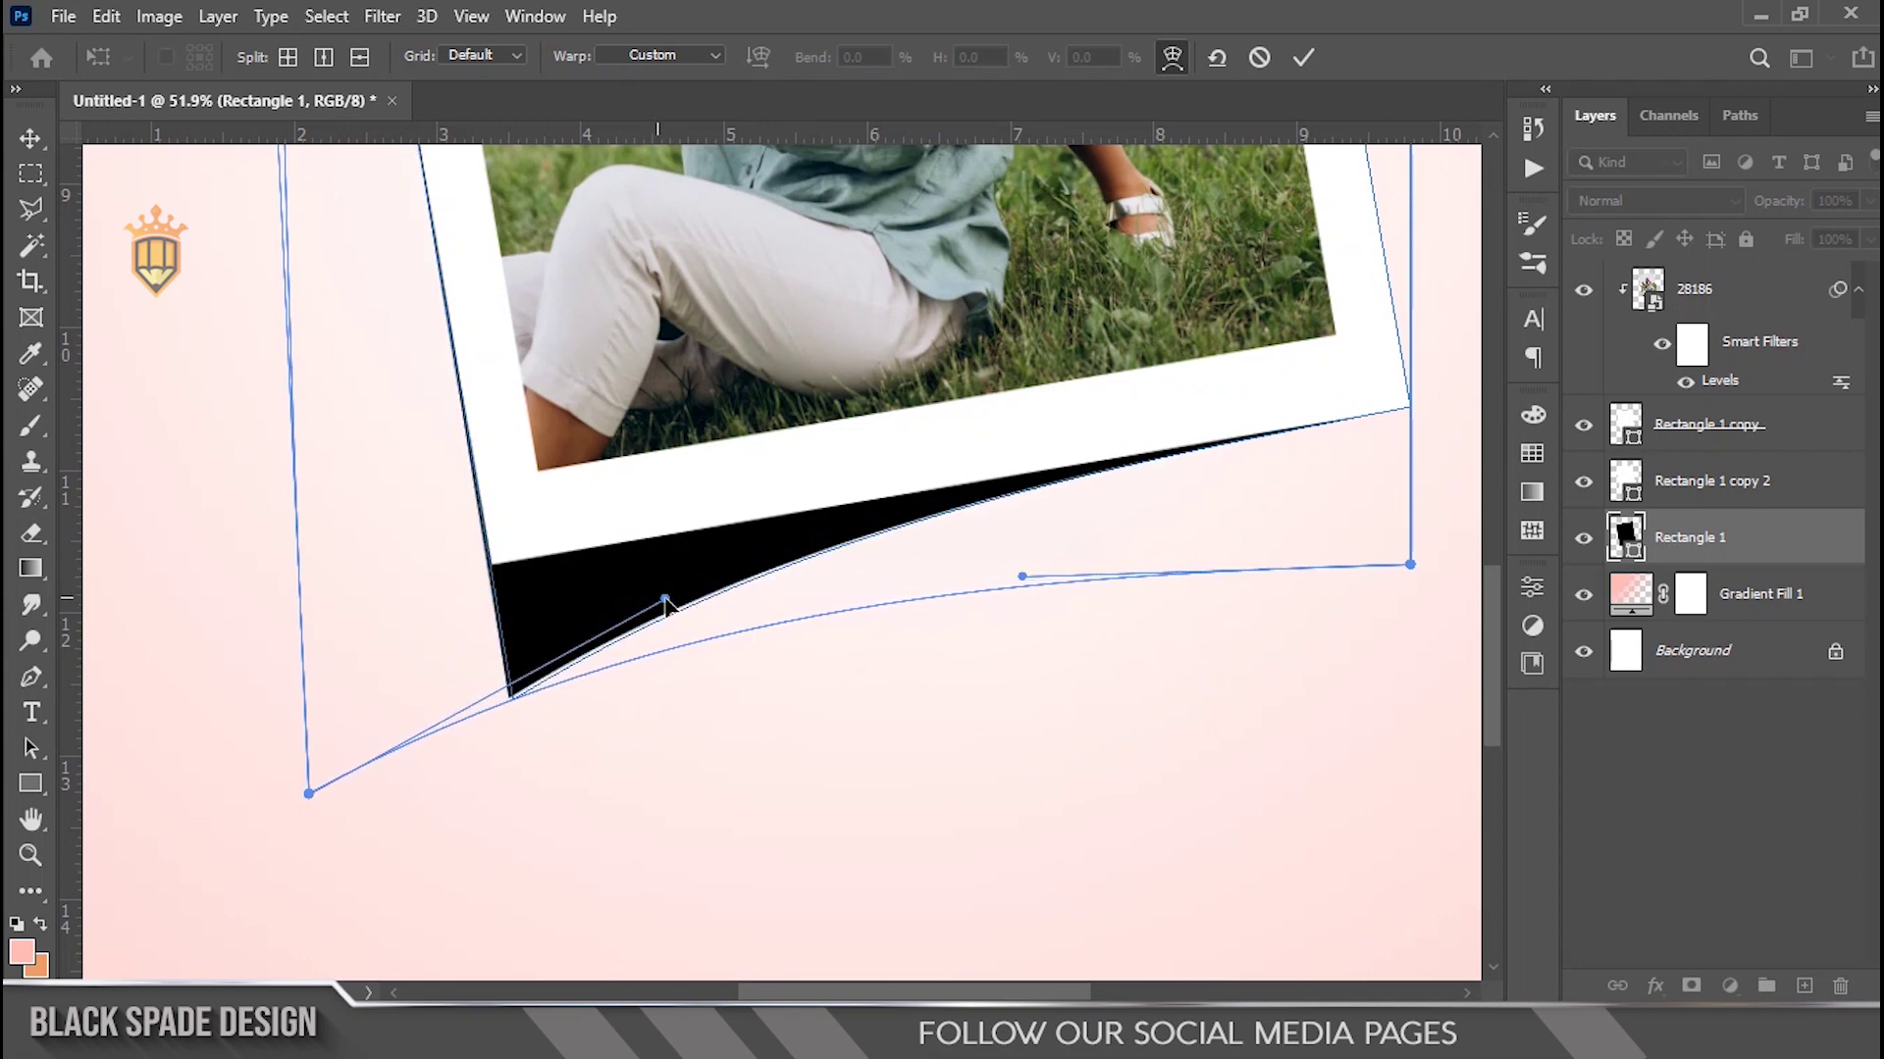
scroll(665, 601, "down", 5)
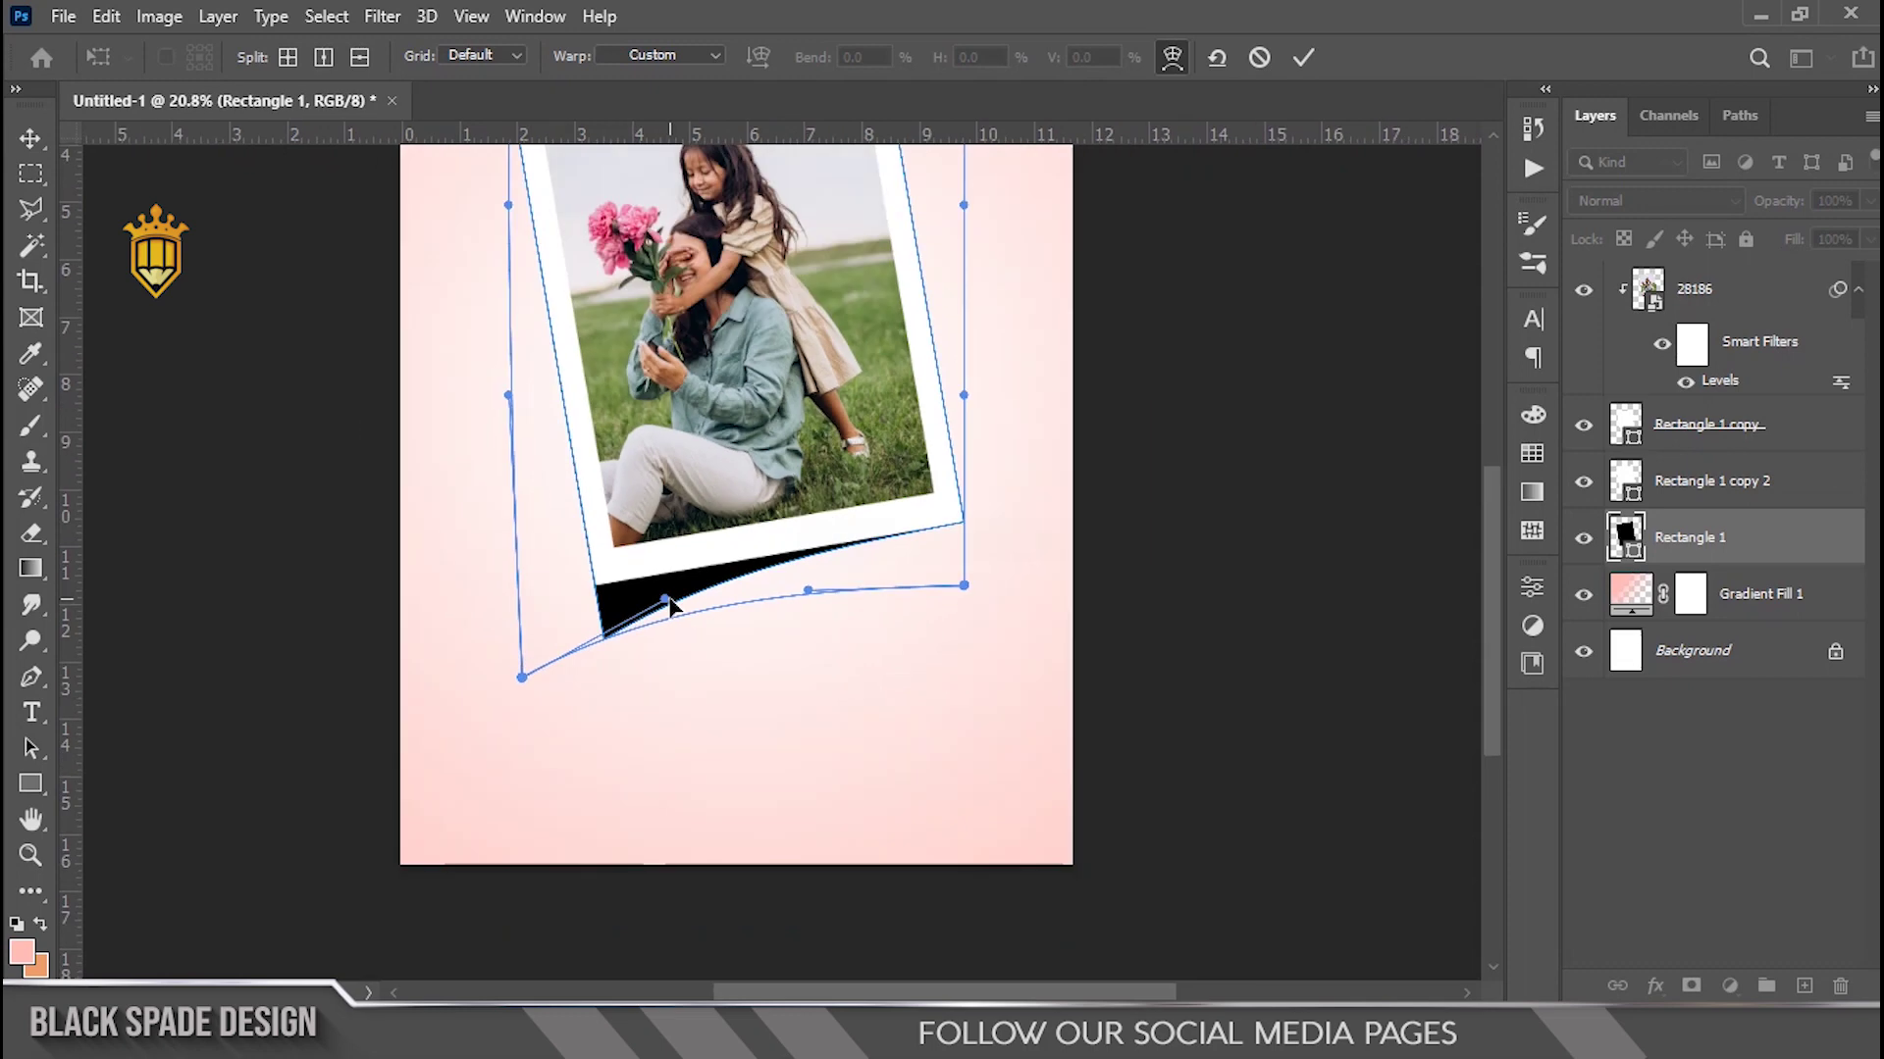
scroll(670, 605, "up", 2)
key("Return")
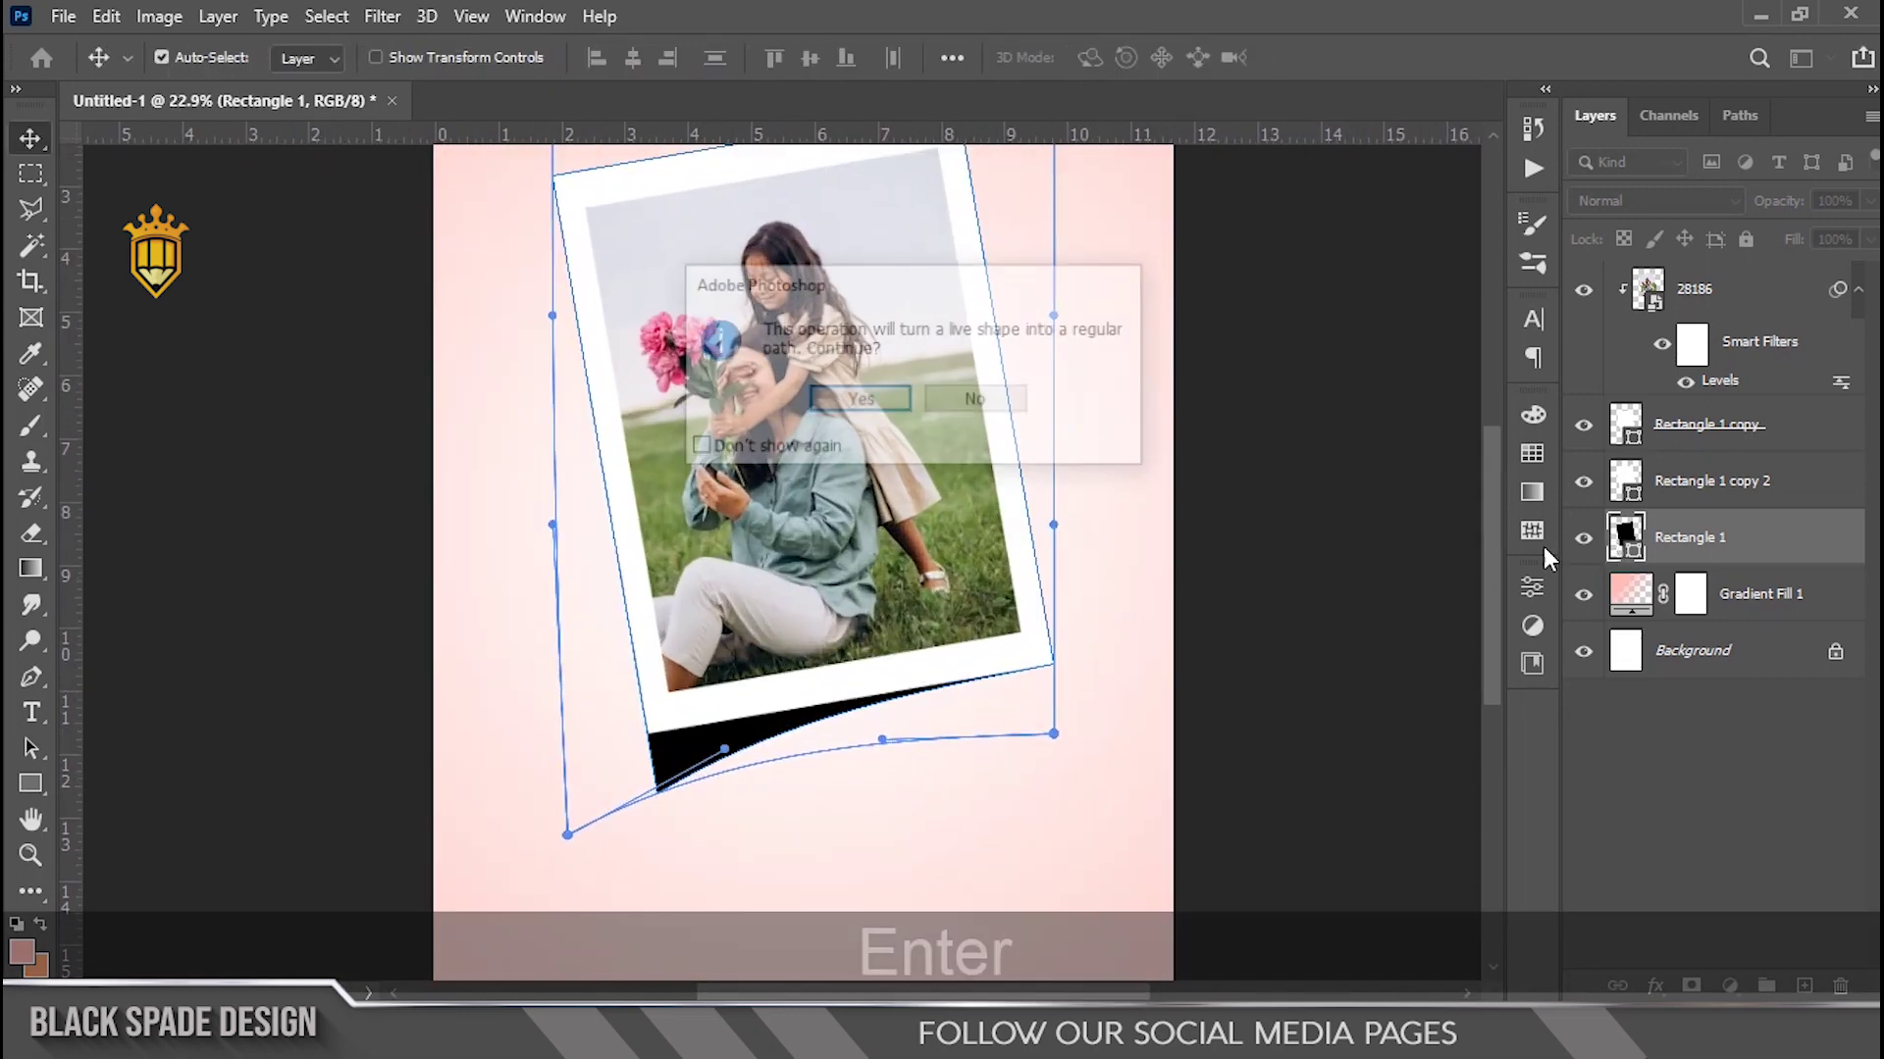
left_click(861, 400)
Convert the black shape beneath the photo frame to a smart object and apply a 30.4-pixel Gaussian Blur.
scroll(785, 618, "up", 2)
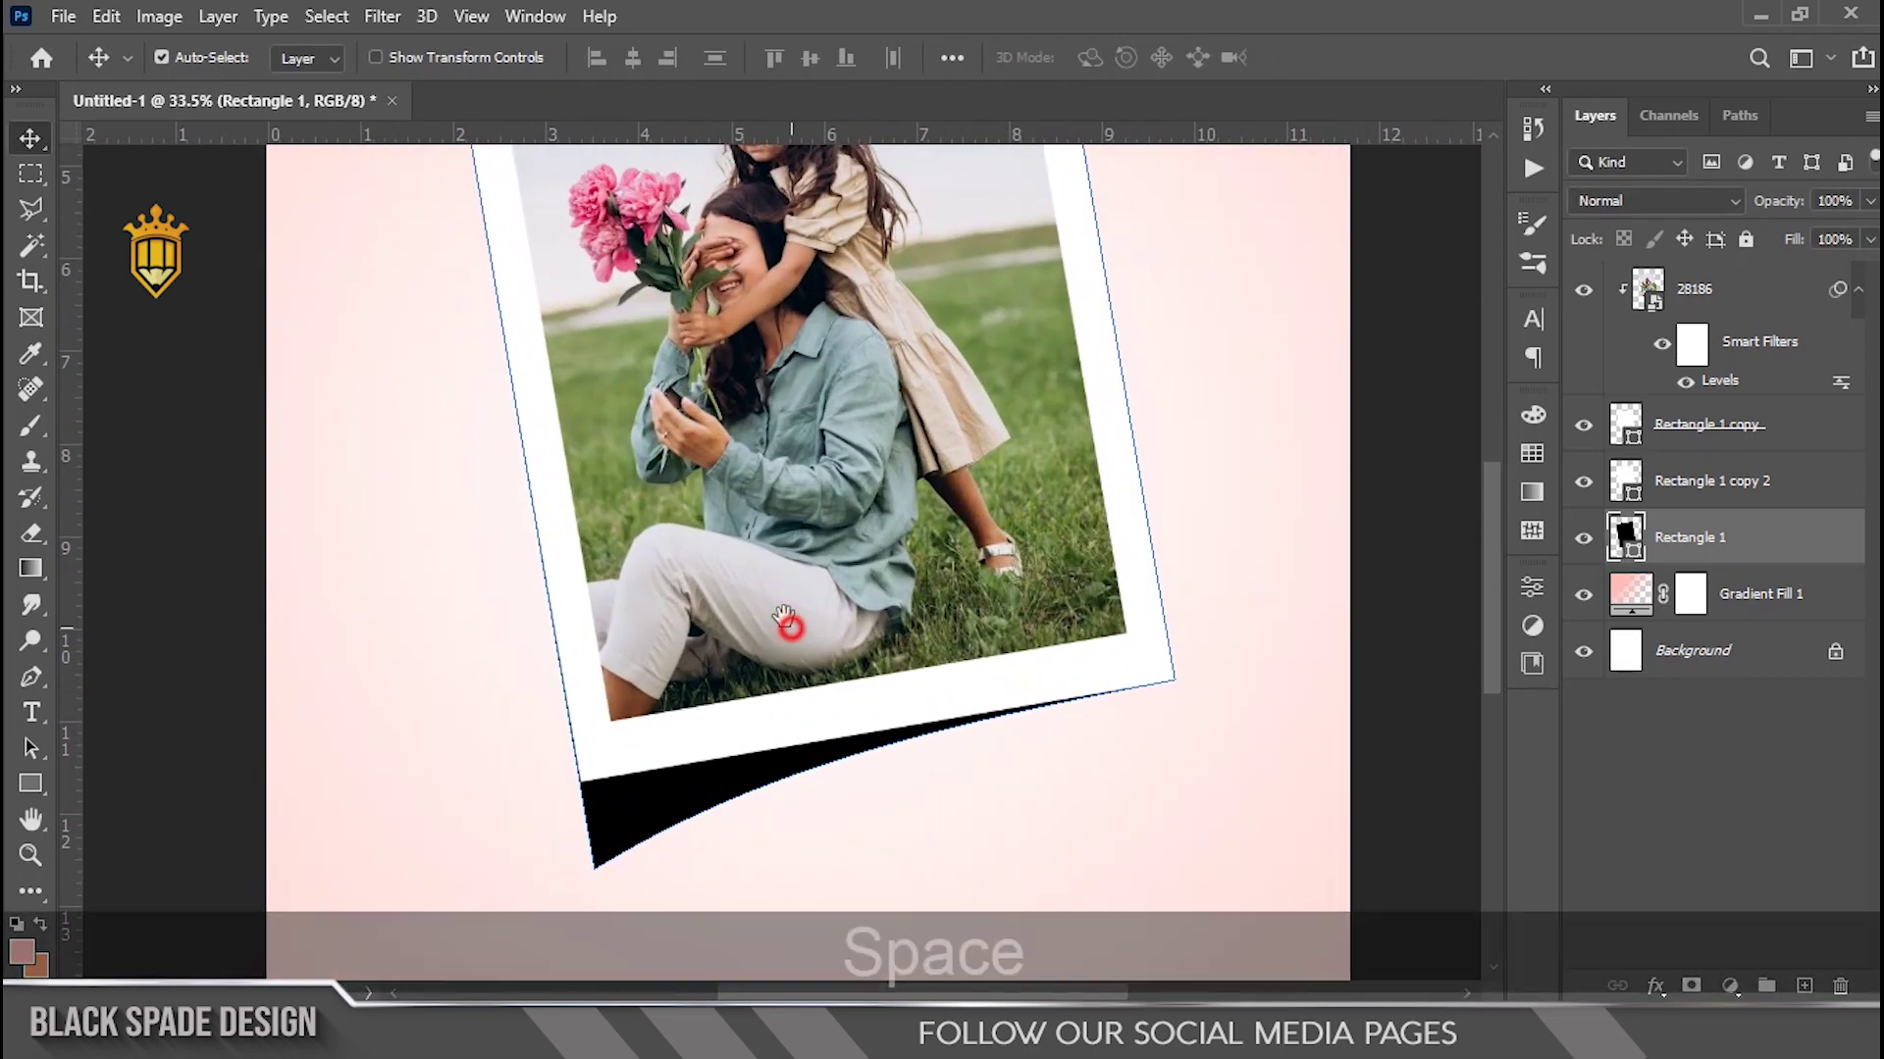
left_click(382, 16)
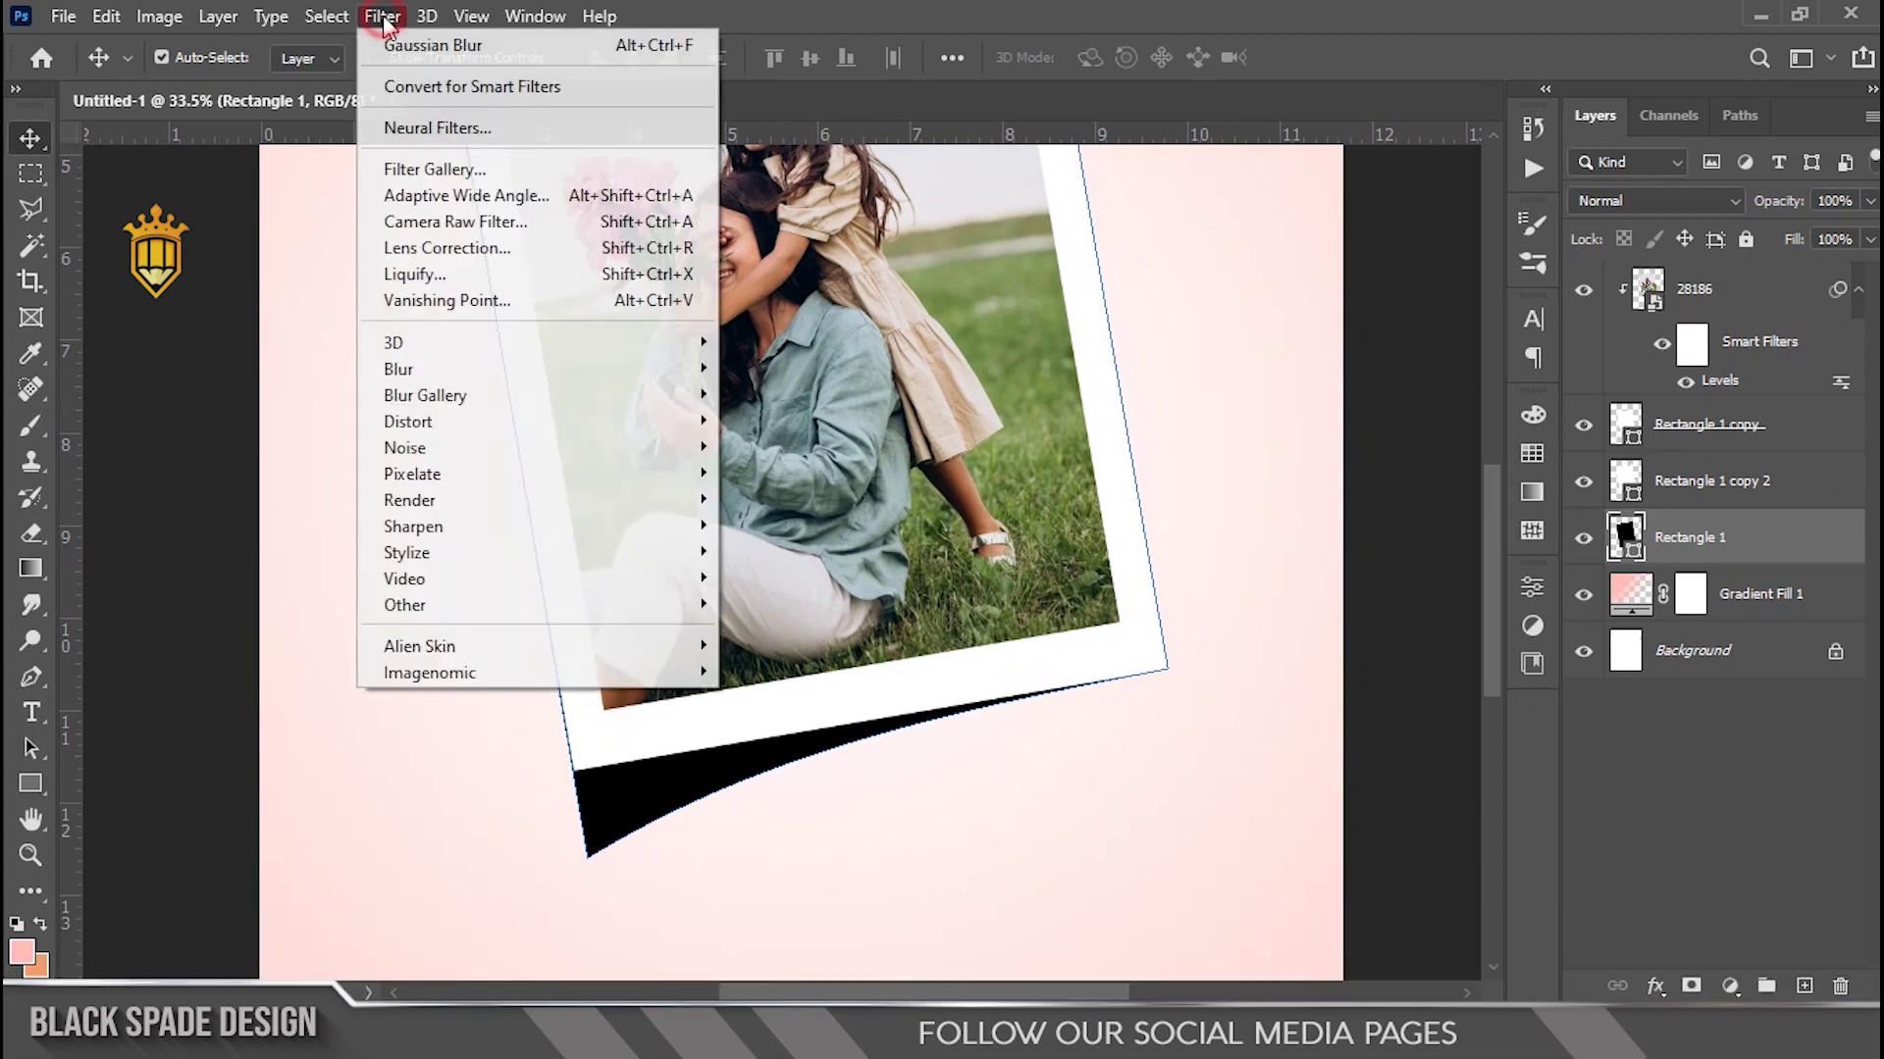
mouse_move(663, 372)
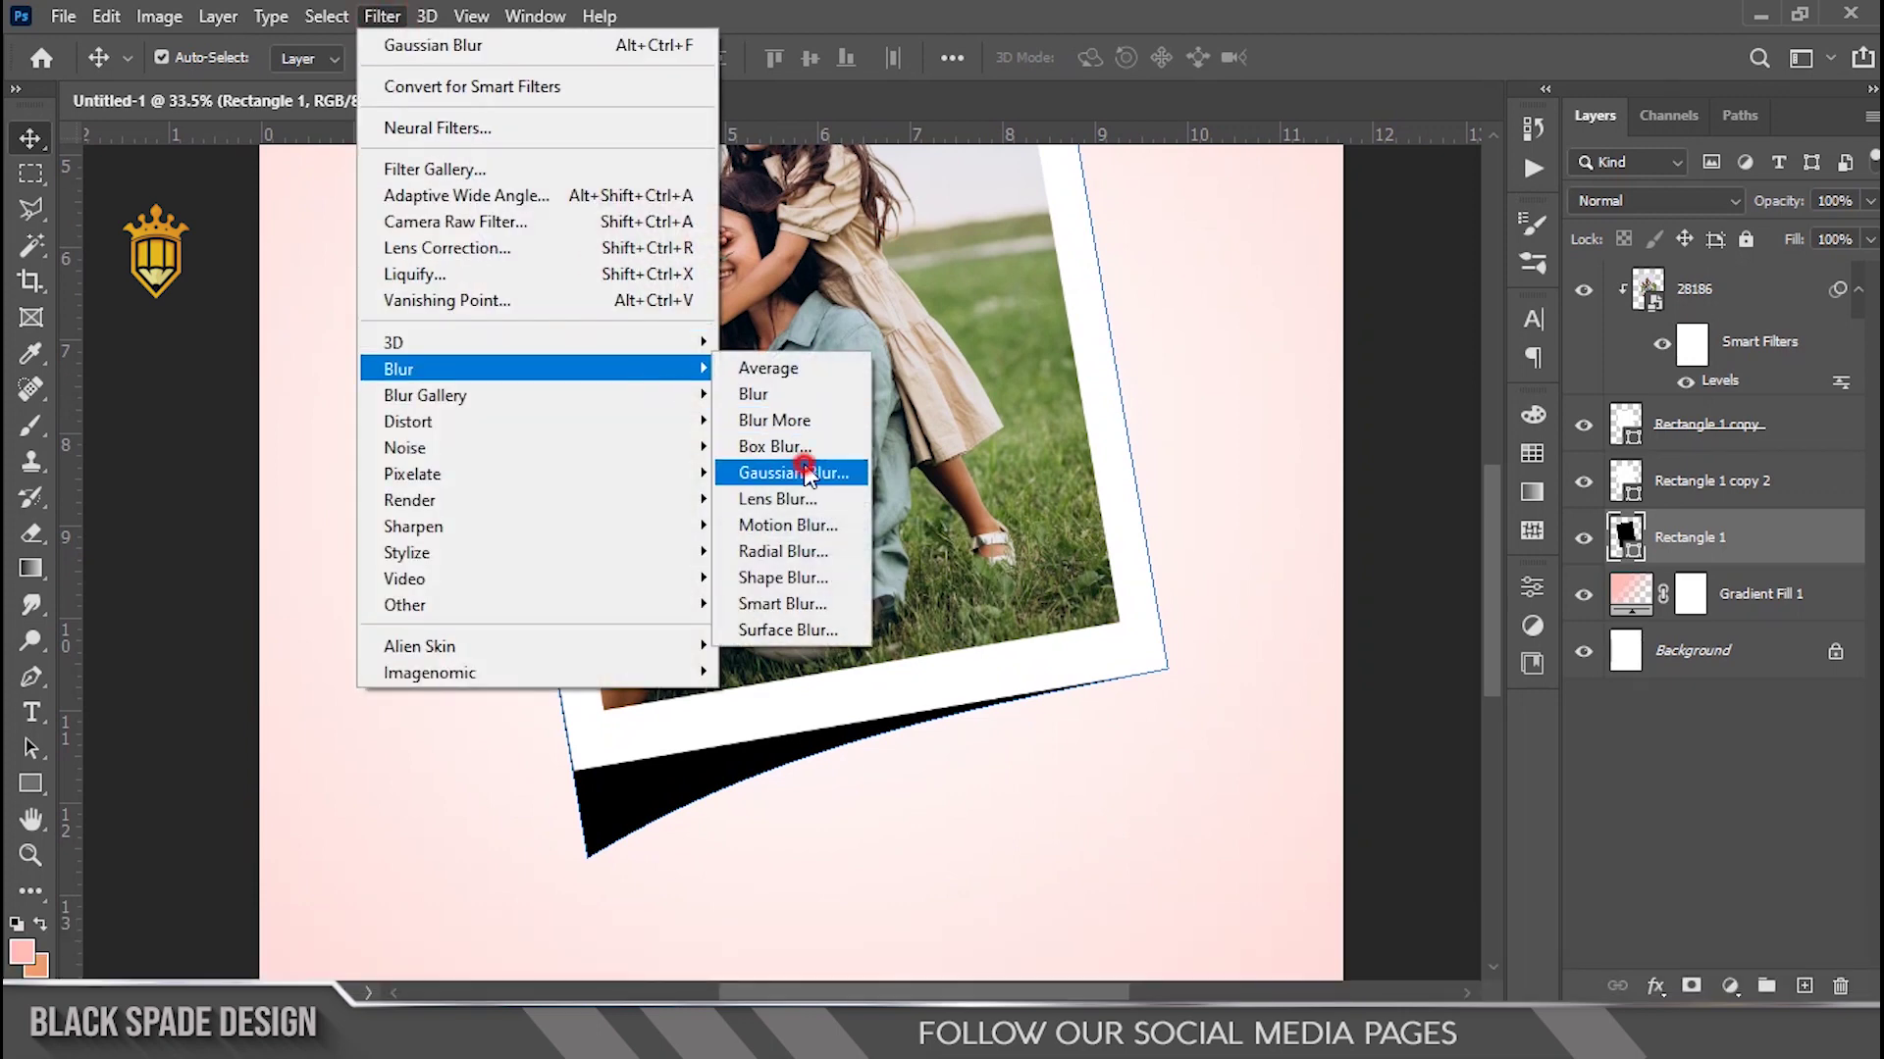
left_click(774, 466)
left_click(860, 400)
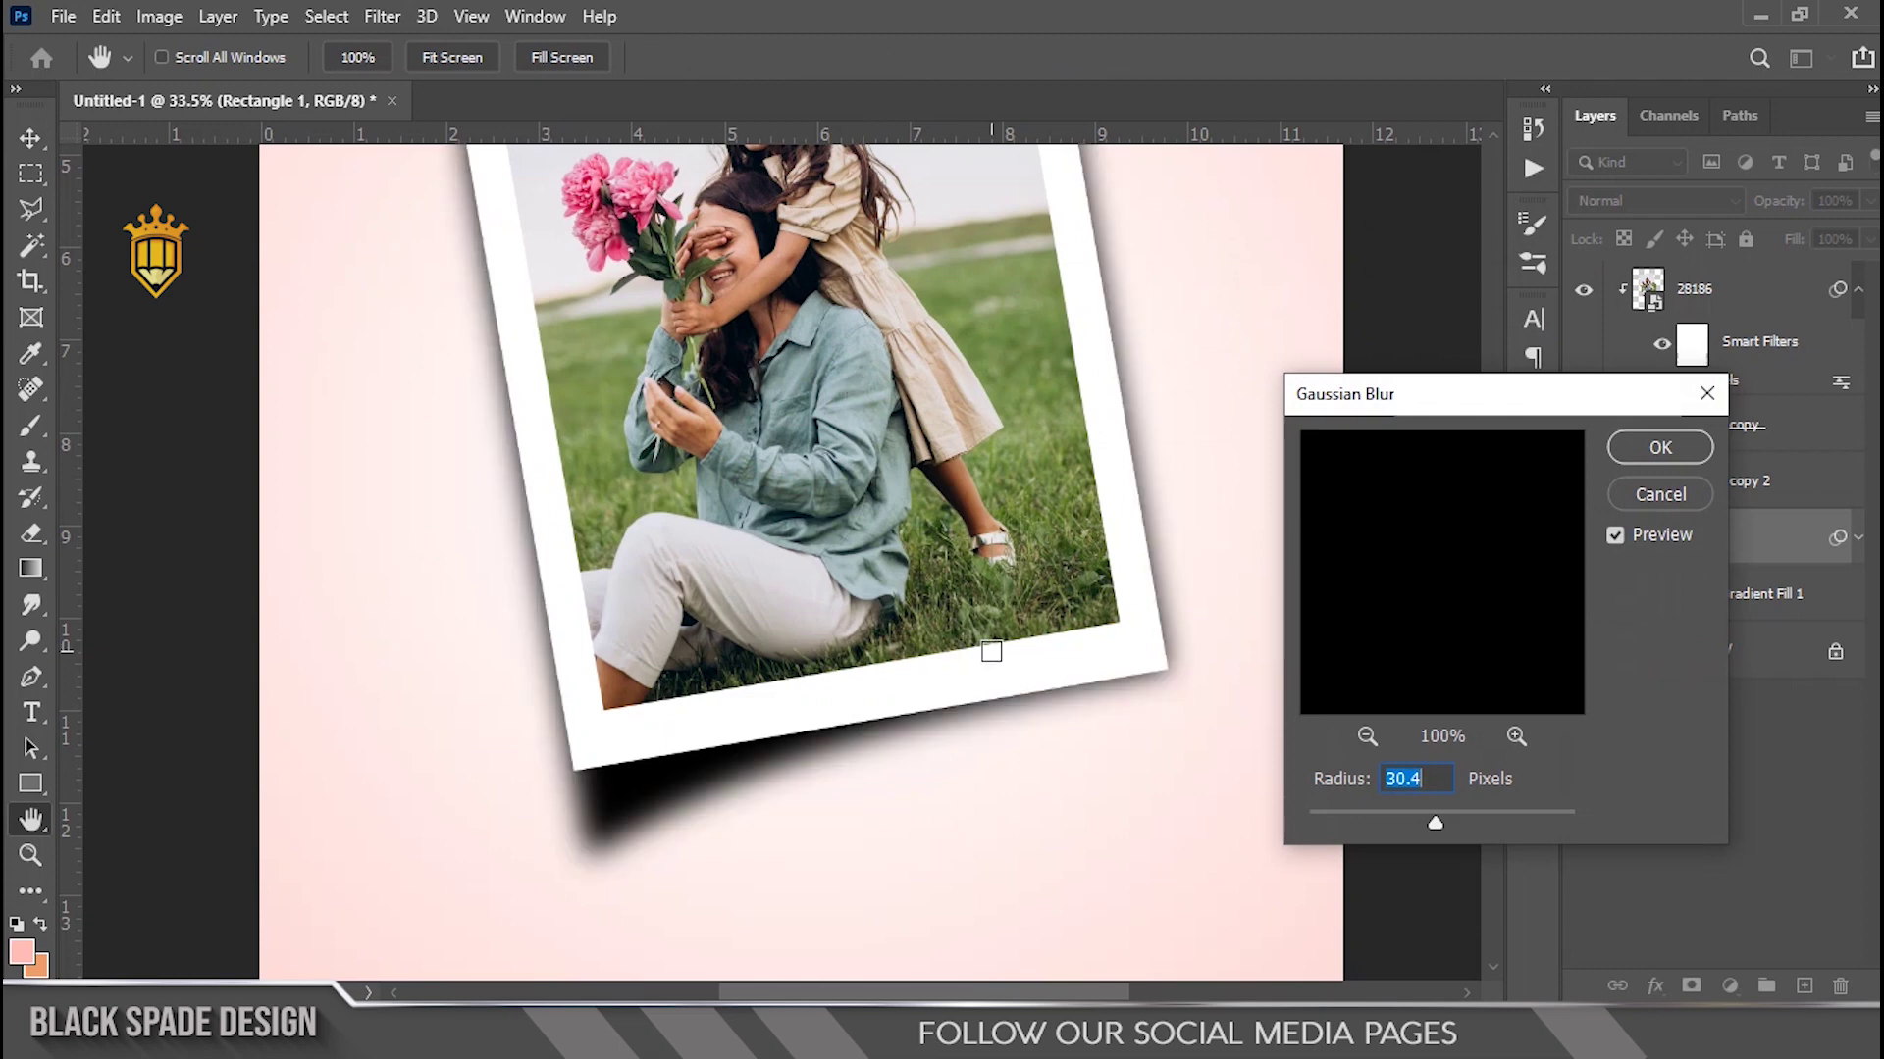
left_click(1666, 456)
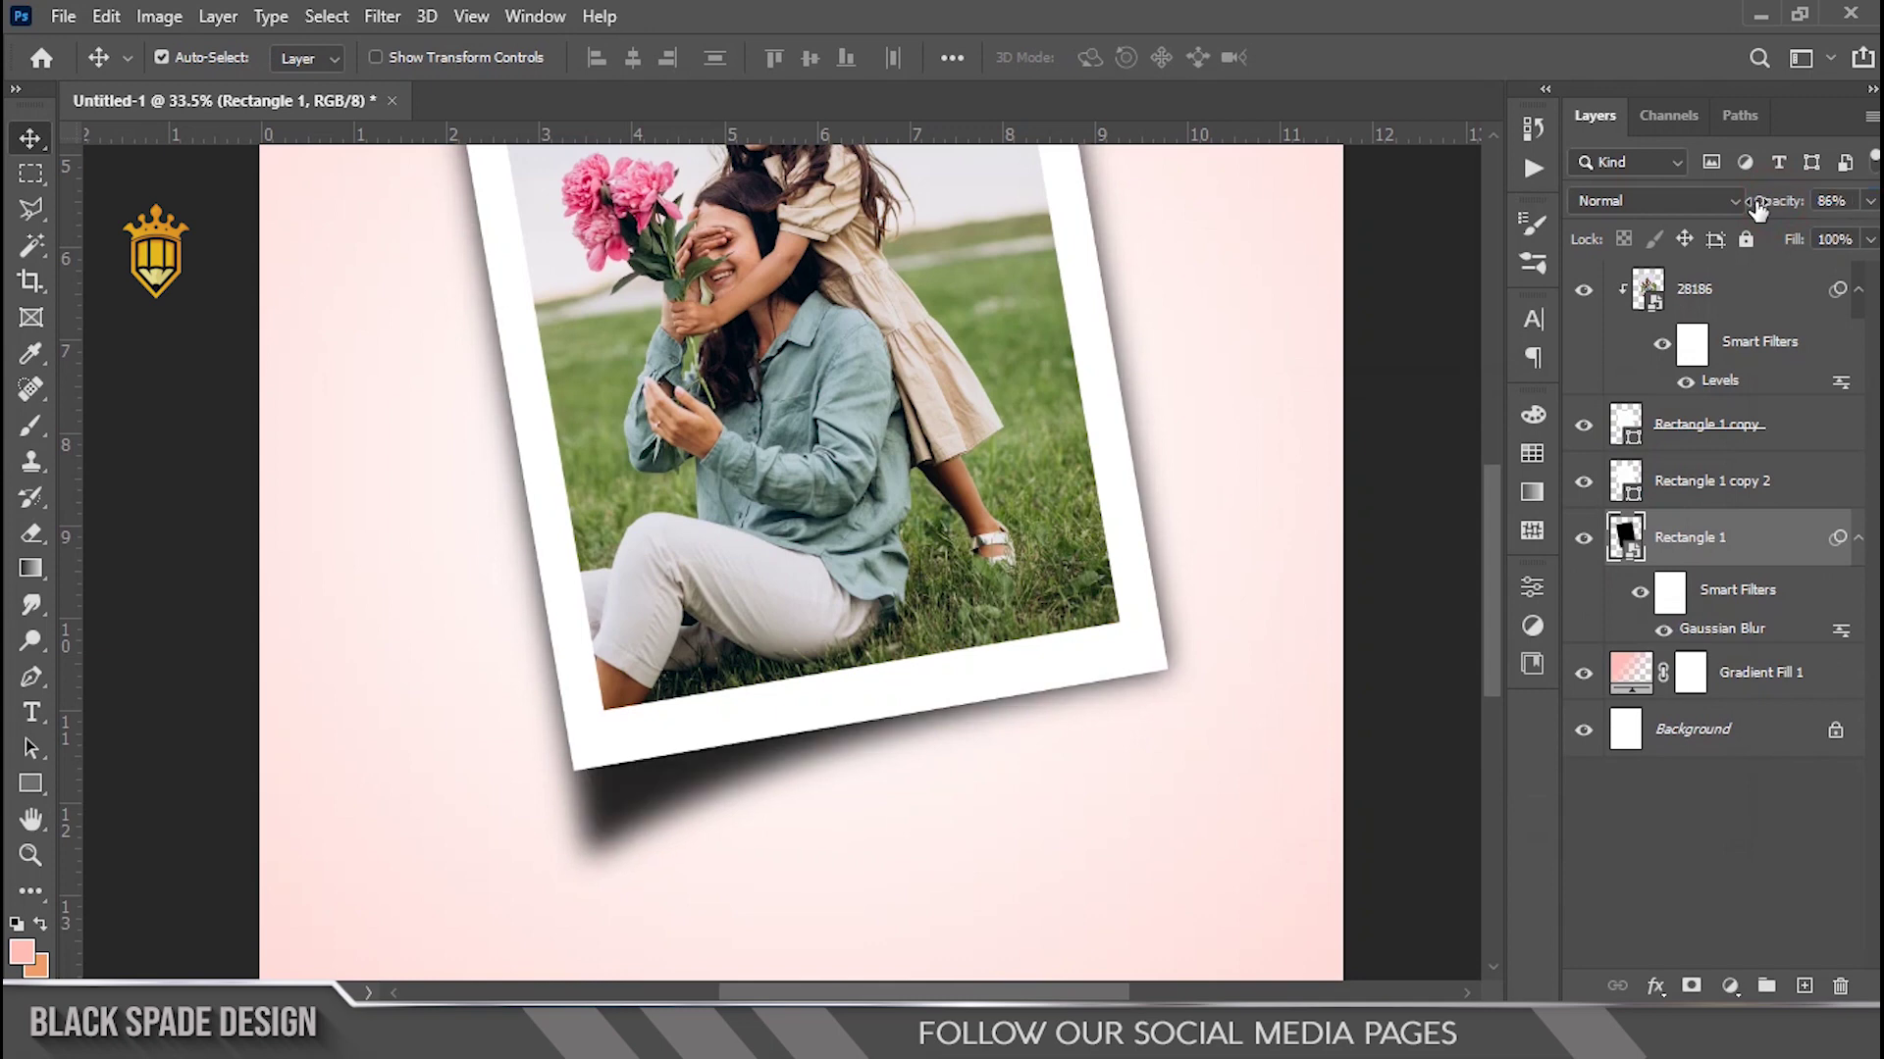
Add a layer mask to the blurred black shadow layer.
scroll(715, 433, "down", 3)
key("space")
left_click_drag(786, 389, 802, 558)
scroll(802, 571, "up", 2)
left_click(1691, 986)
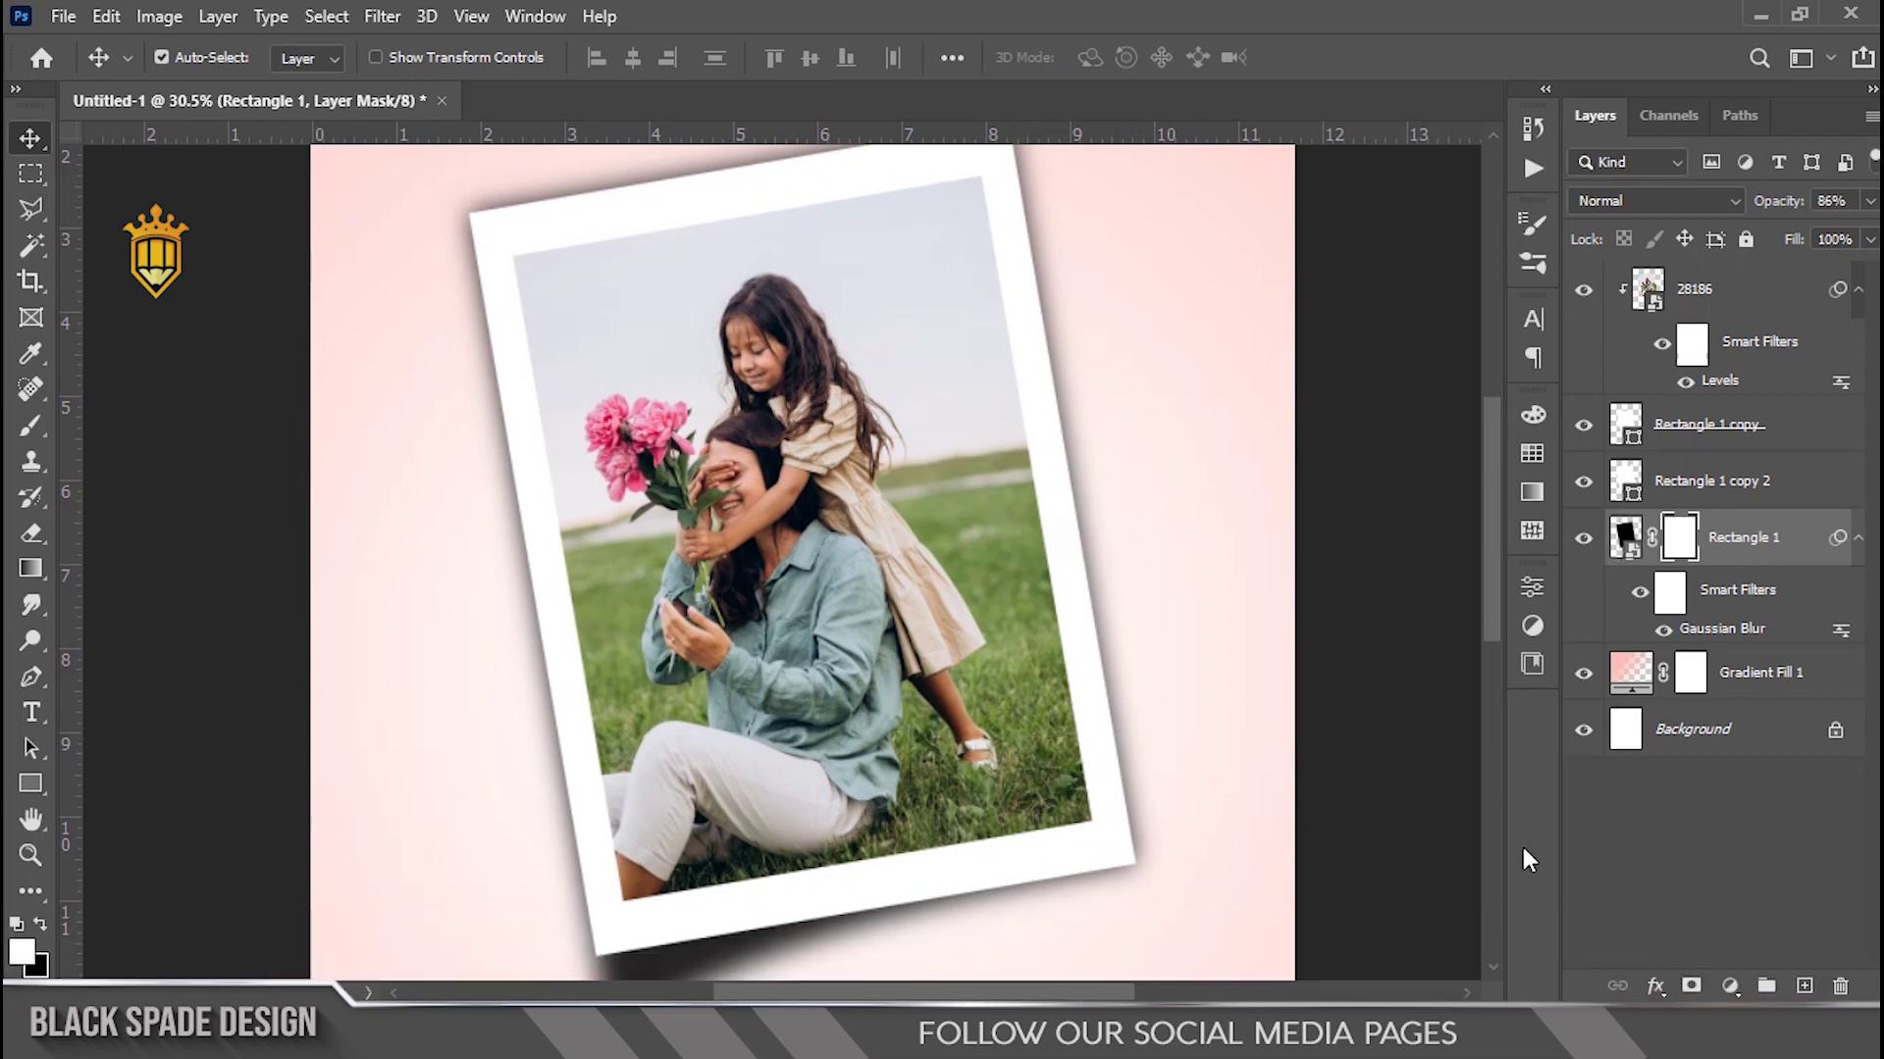
Paint black on the shadow's mask with a large soft brush to hide the shadow around the frame's top and upper right side.
scroll(801, 665, "down", 1)
key("b")
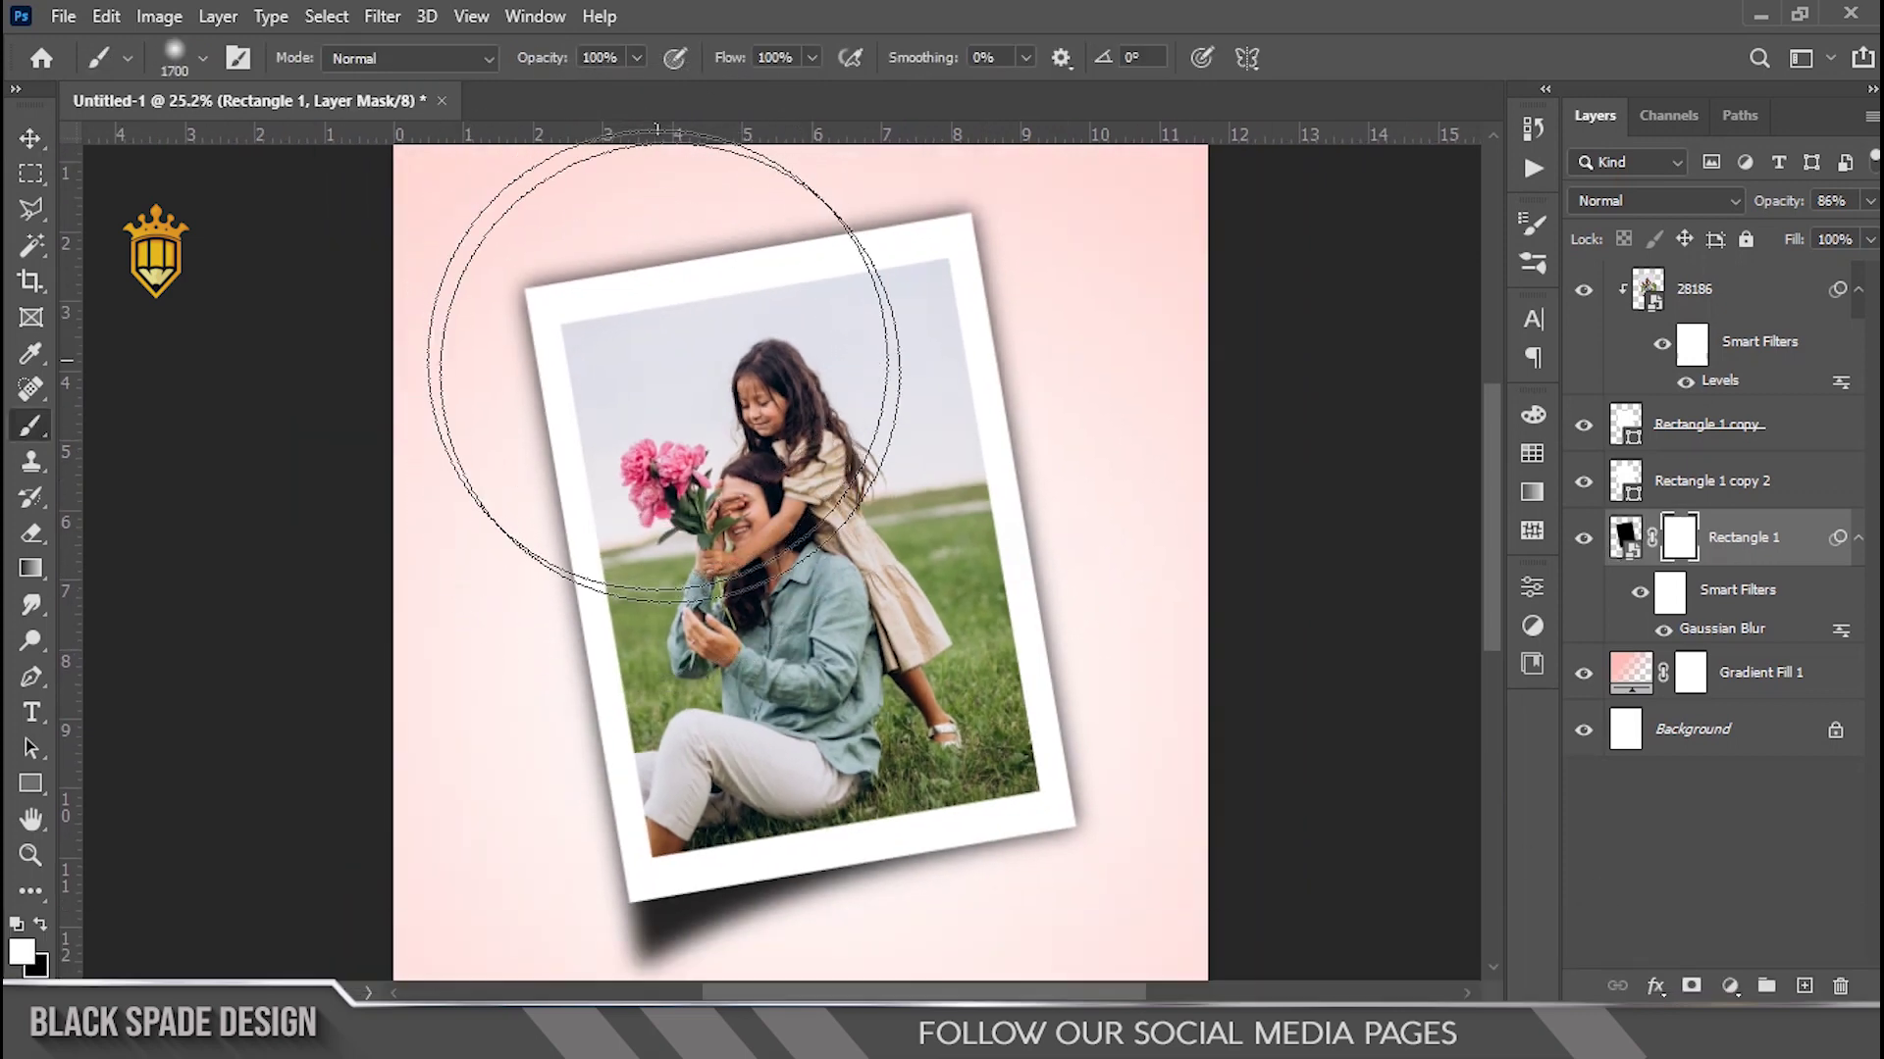
scroll(693, 403, "up", 1)
key("space")
left_click_drag(692, 407, 636, 302)
key("x")
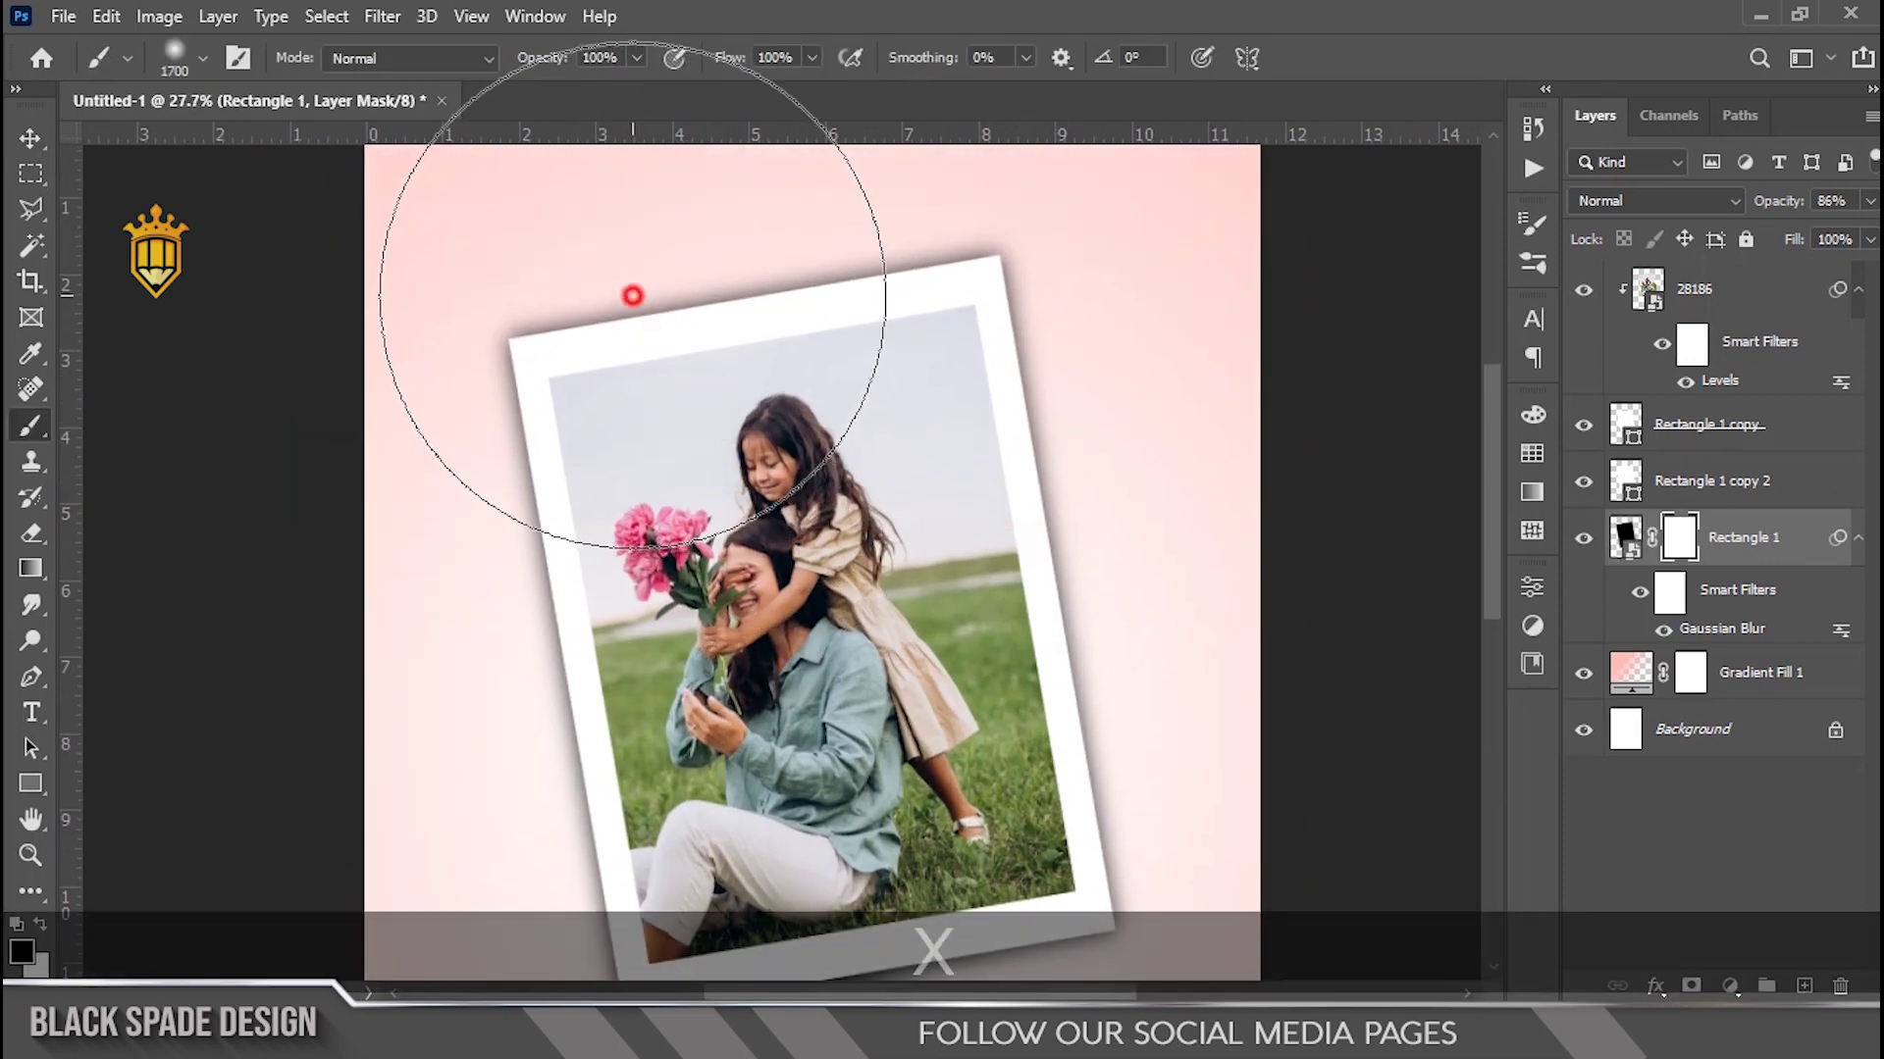
mouse_move(734, 265)
left_mouse_down()
mouse_move(975, 299)
mouse_move(1143, 403)
left_mouse_up()
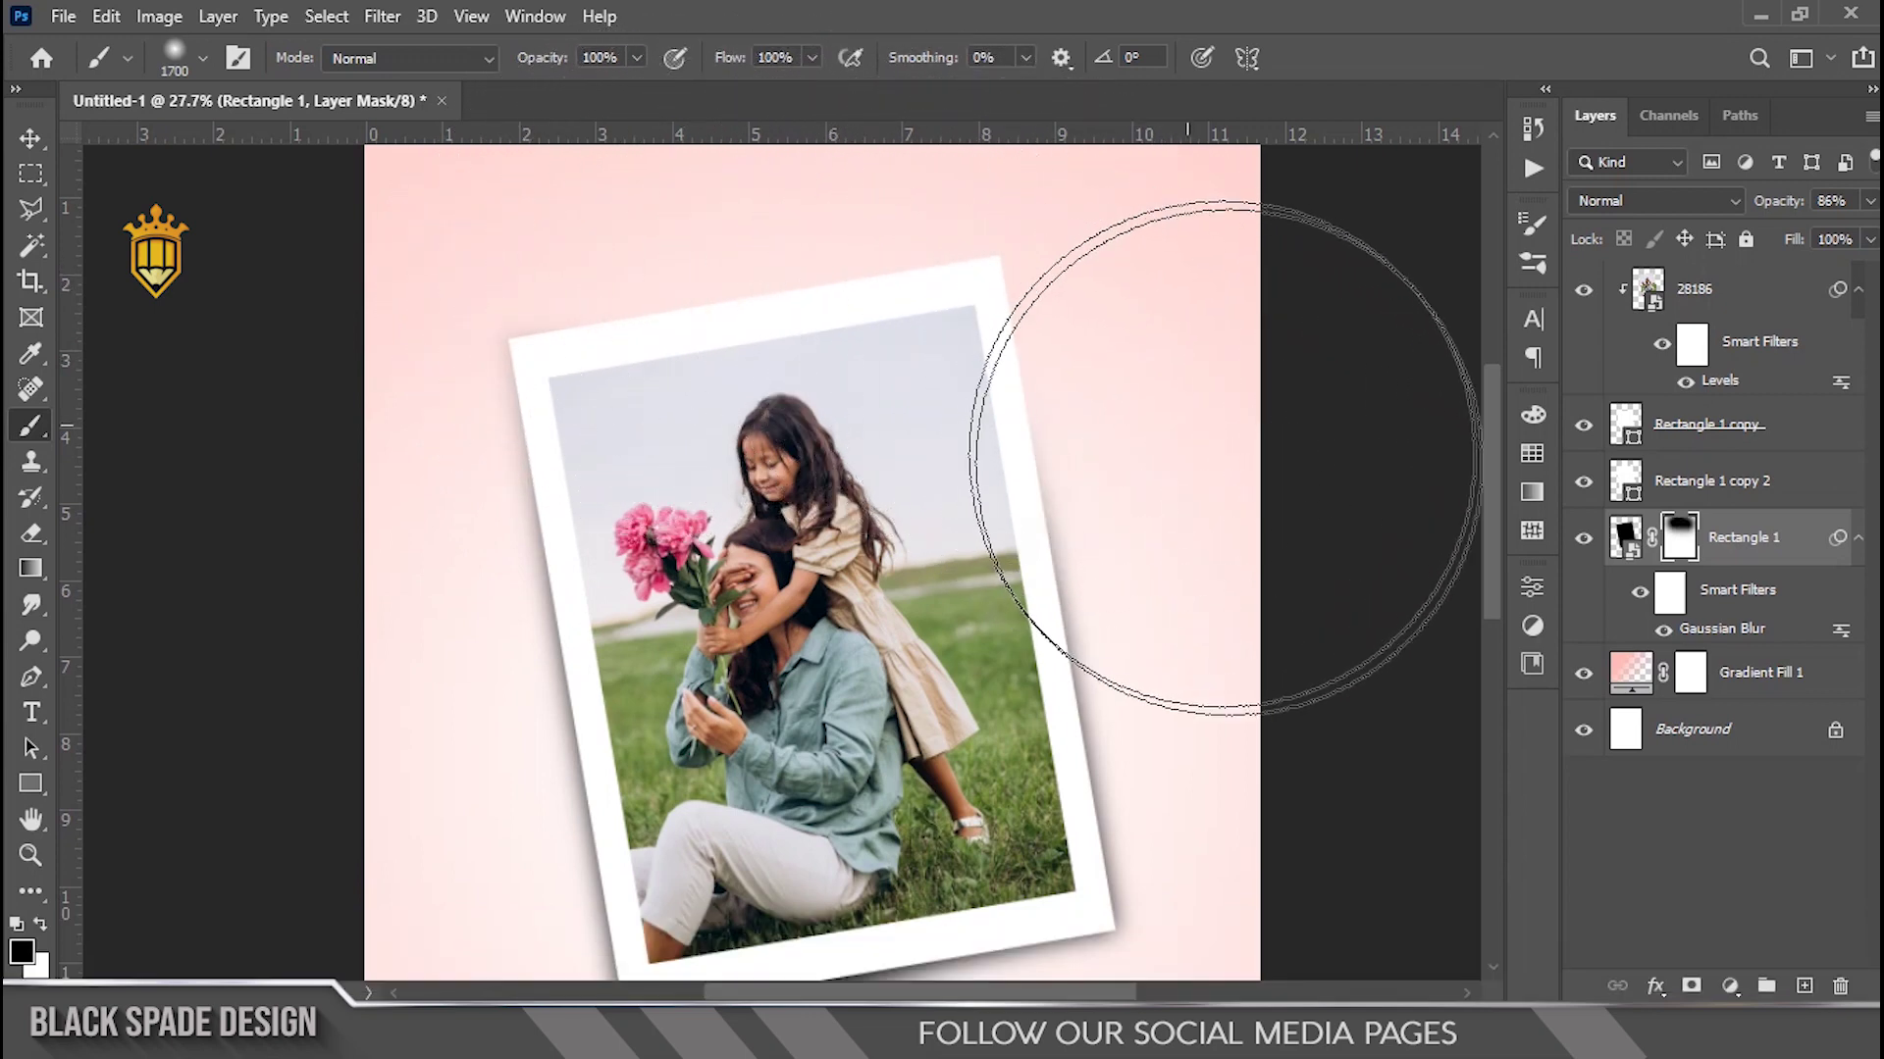
left_click_drag(1334, 592, 1334, 624)
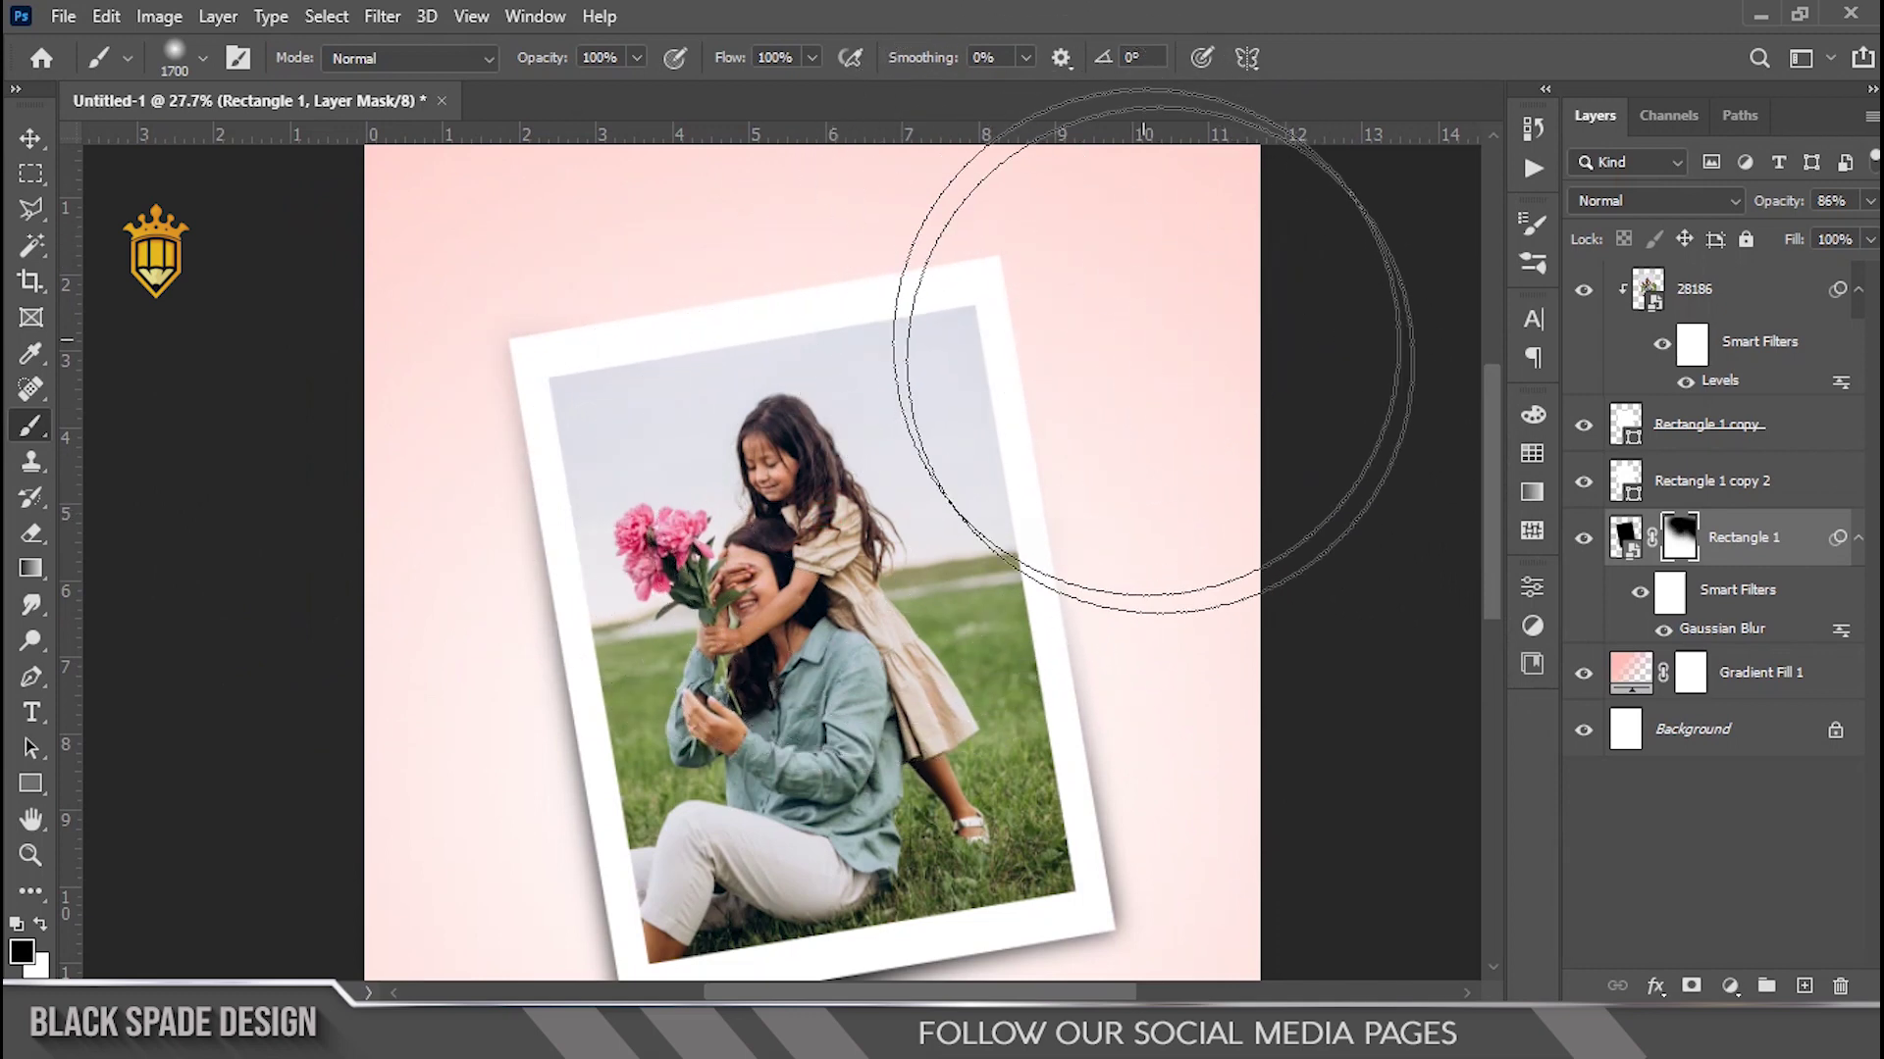
scroll(1245, 445, "down", 2)
scroll(961, 432, "up", 1)
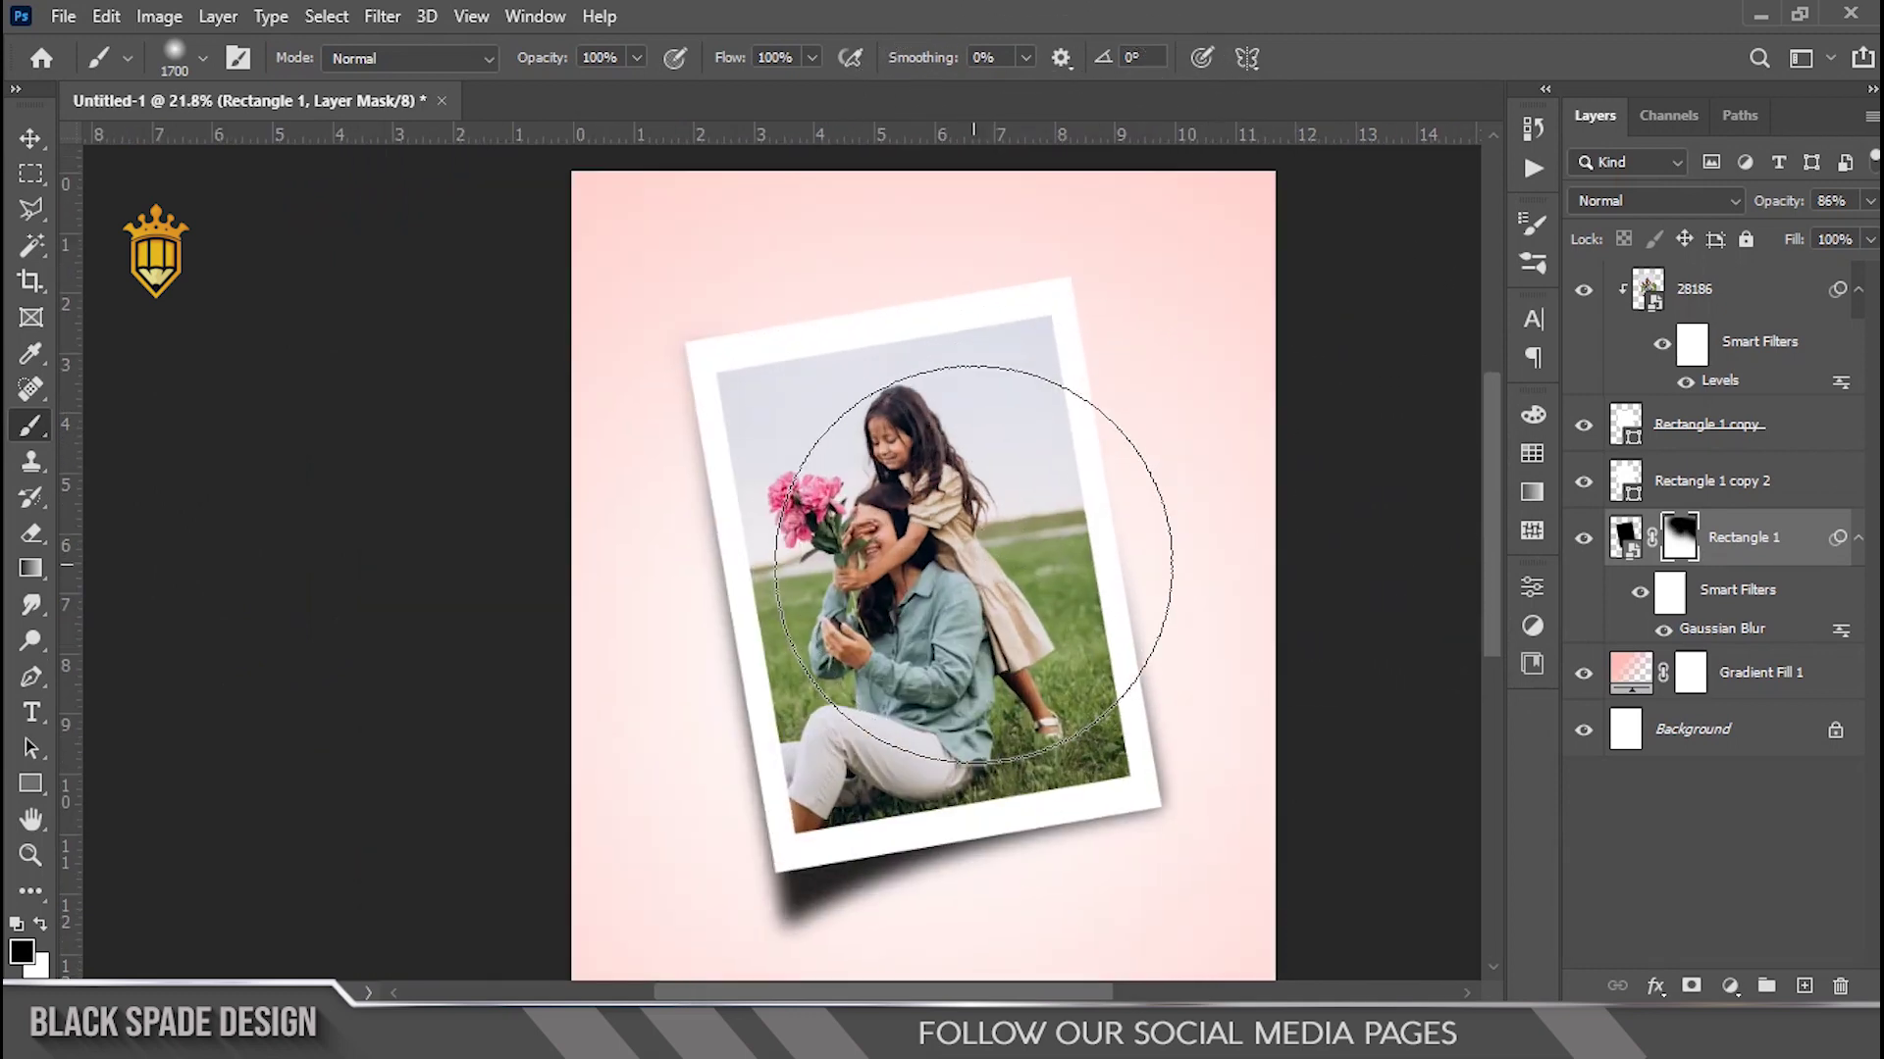
Lower the shadow layer's opacity to 79%.
scroll(916, 516, "down", 2)
key("v")
scroll(800, 562, "up", 1)
key("space")
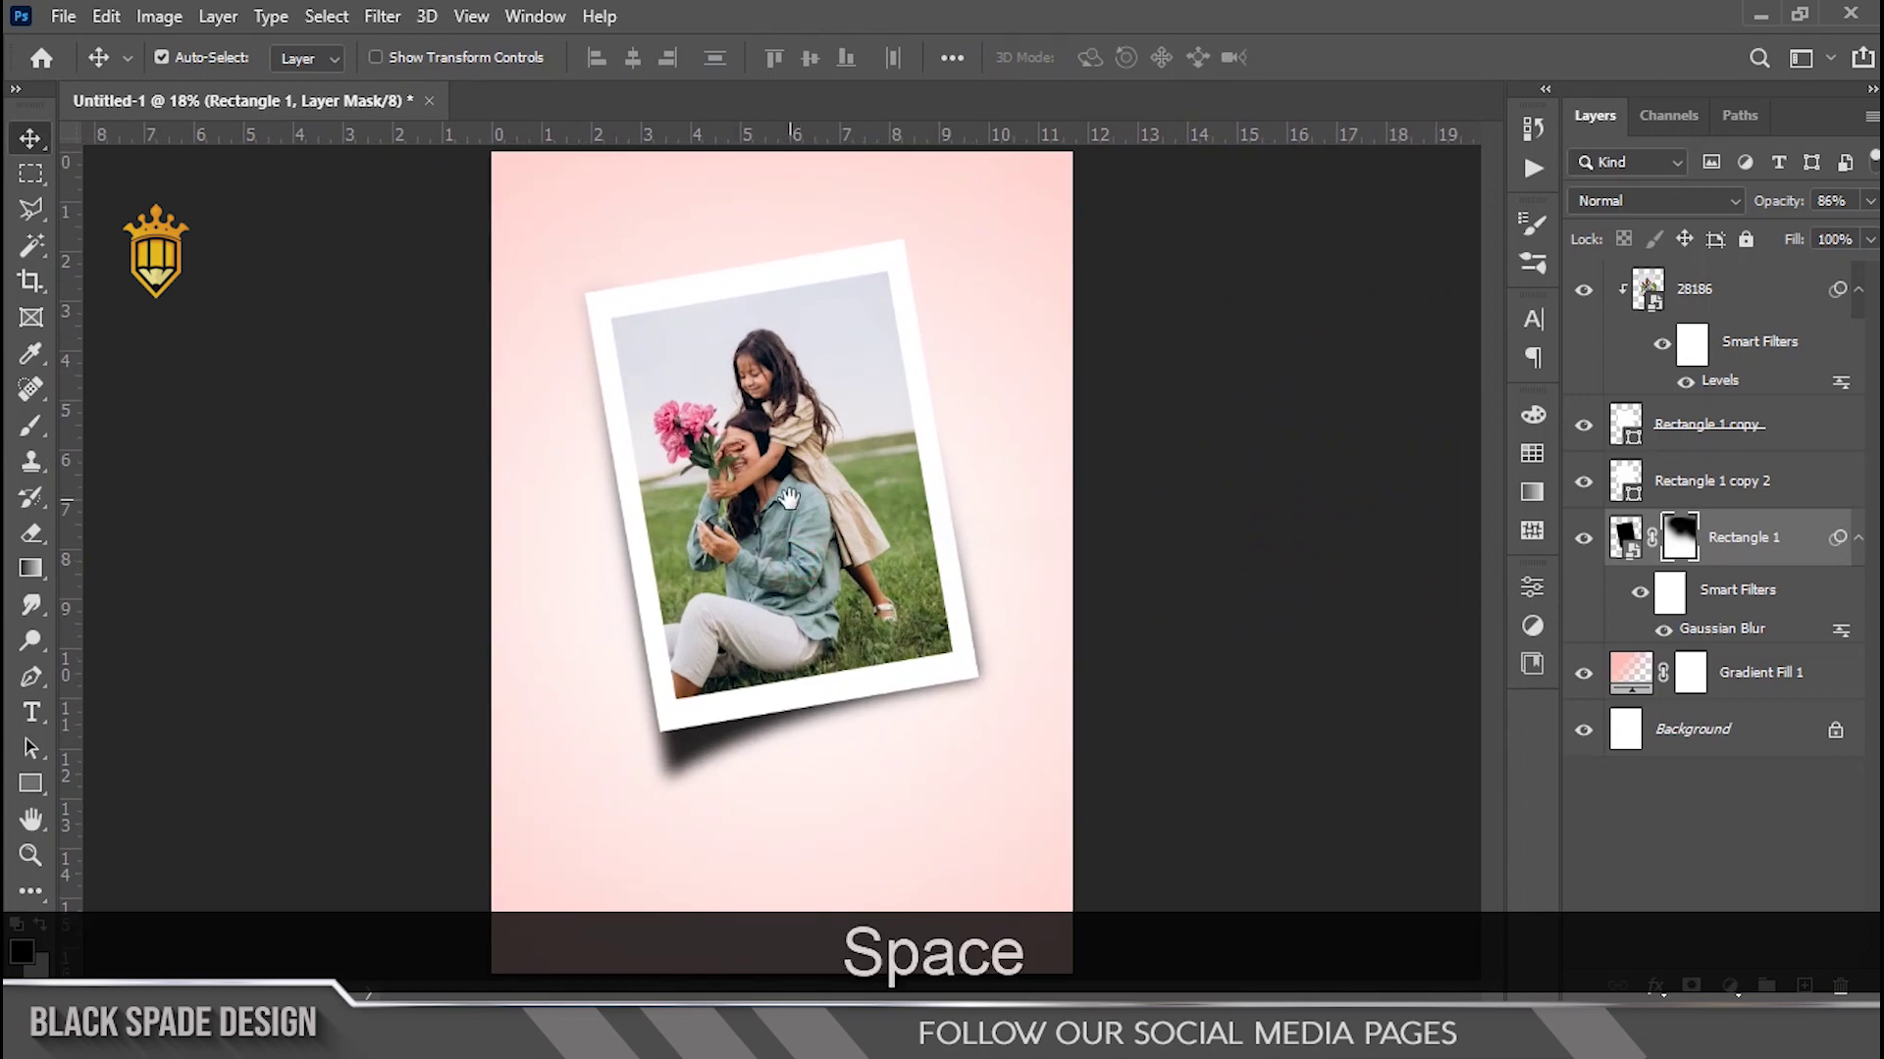
left_click_drag(1788, 211, 1783, 206)
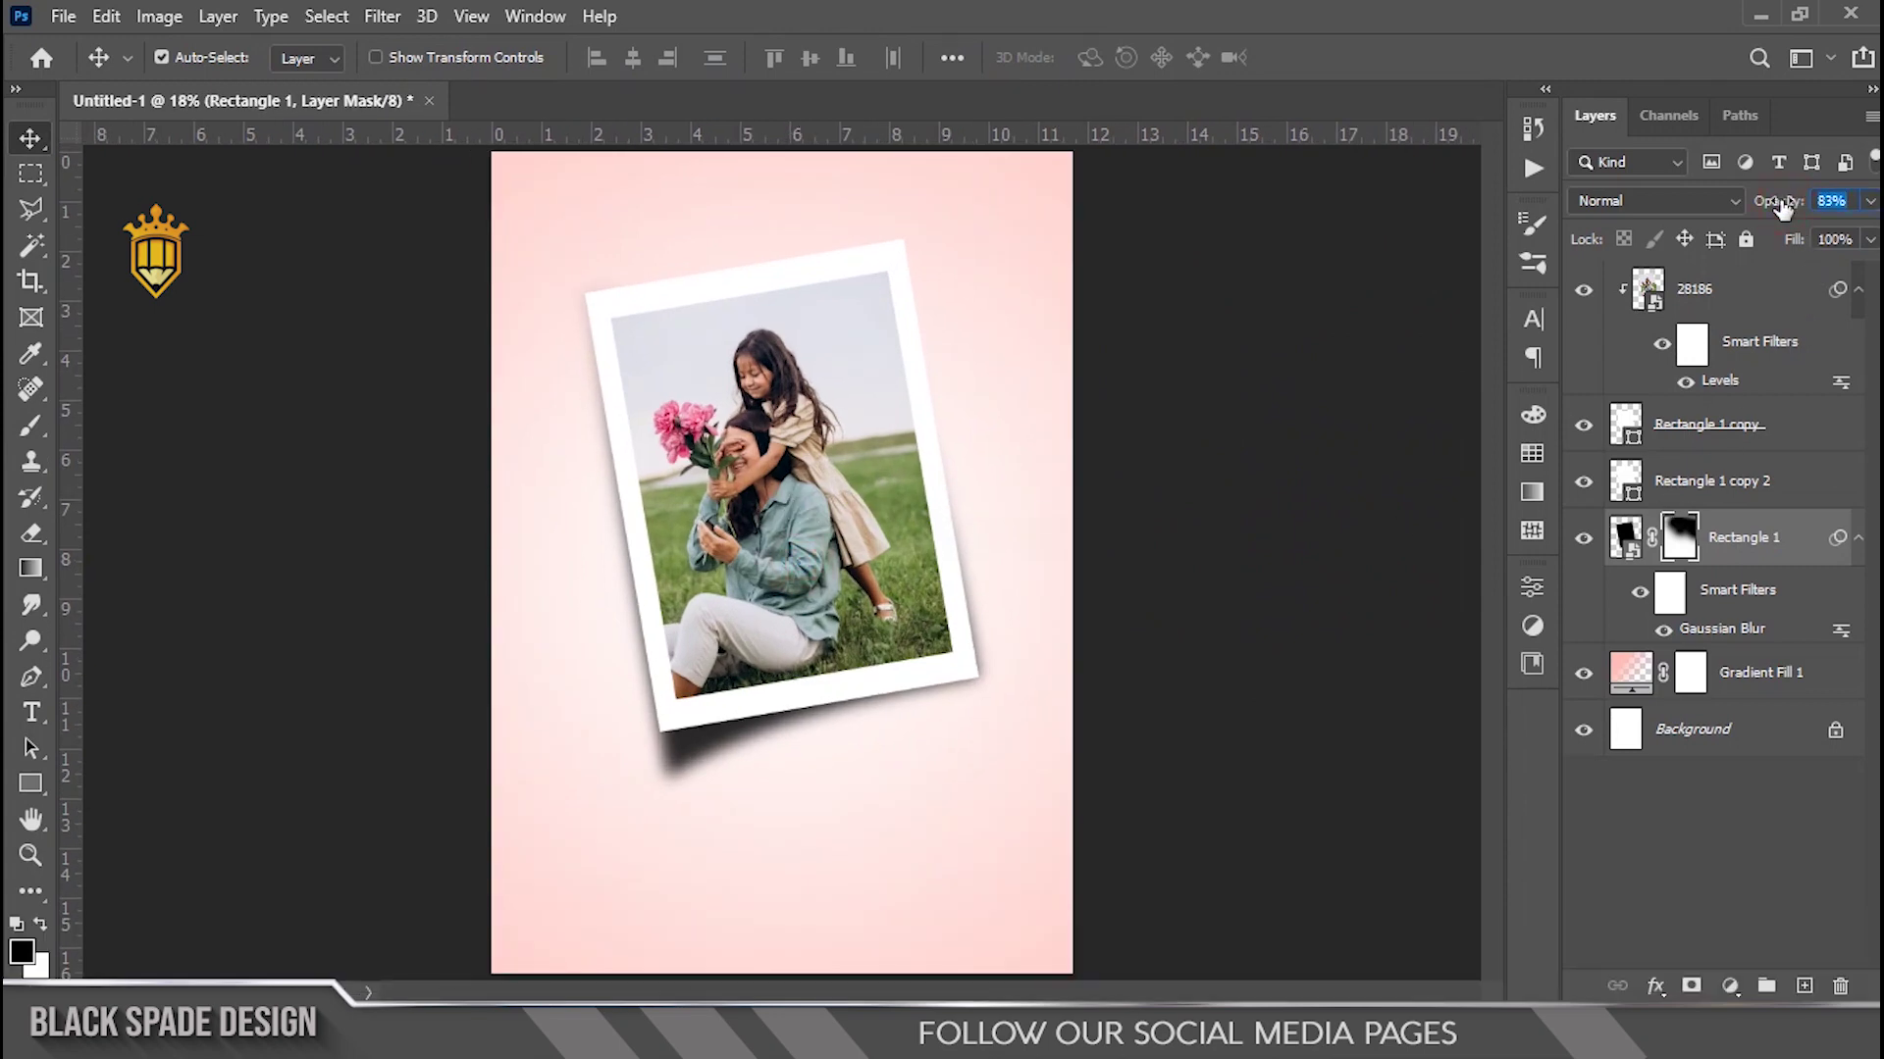
scroll(903, 549, "down", 1)
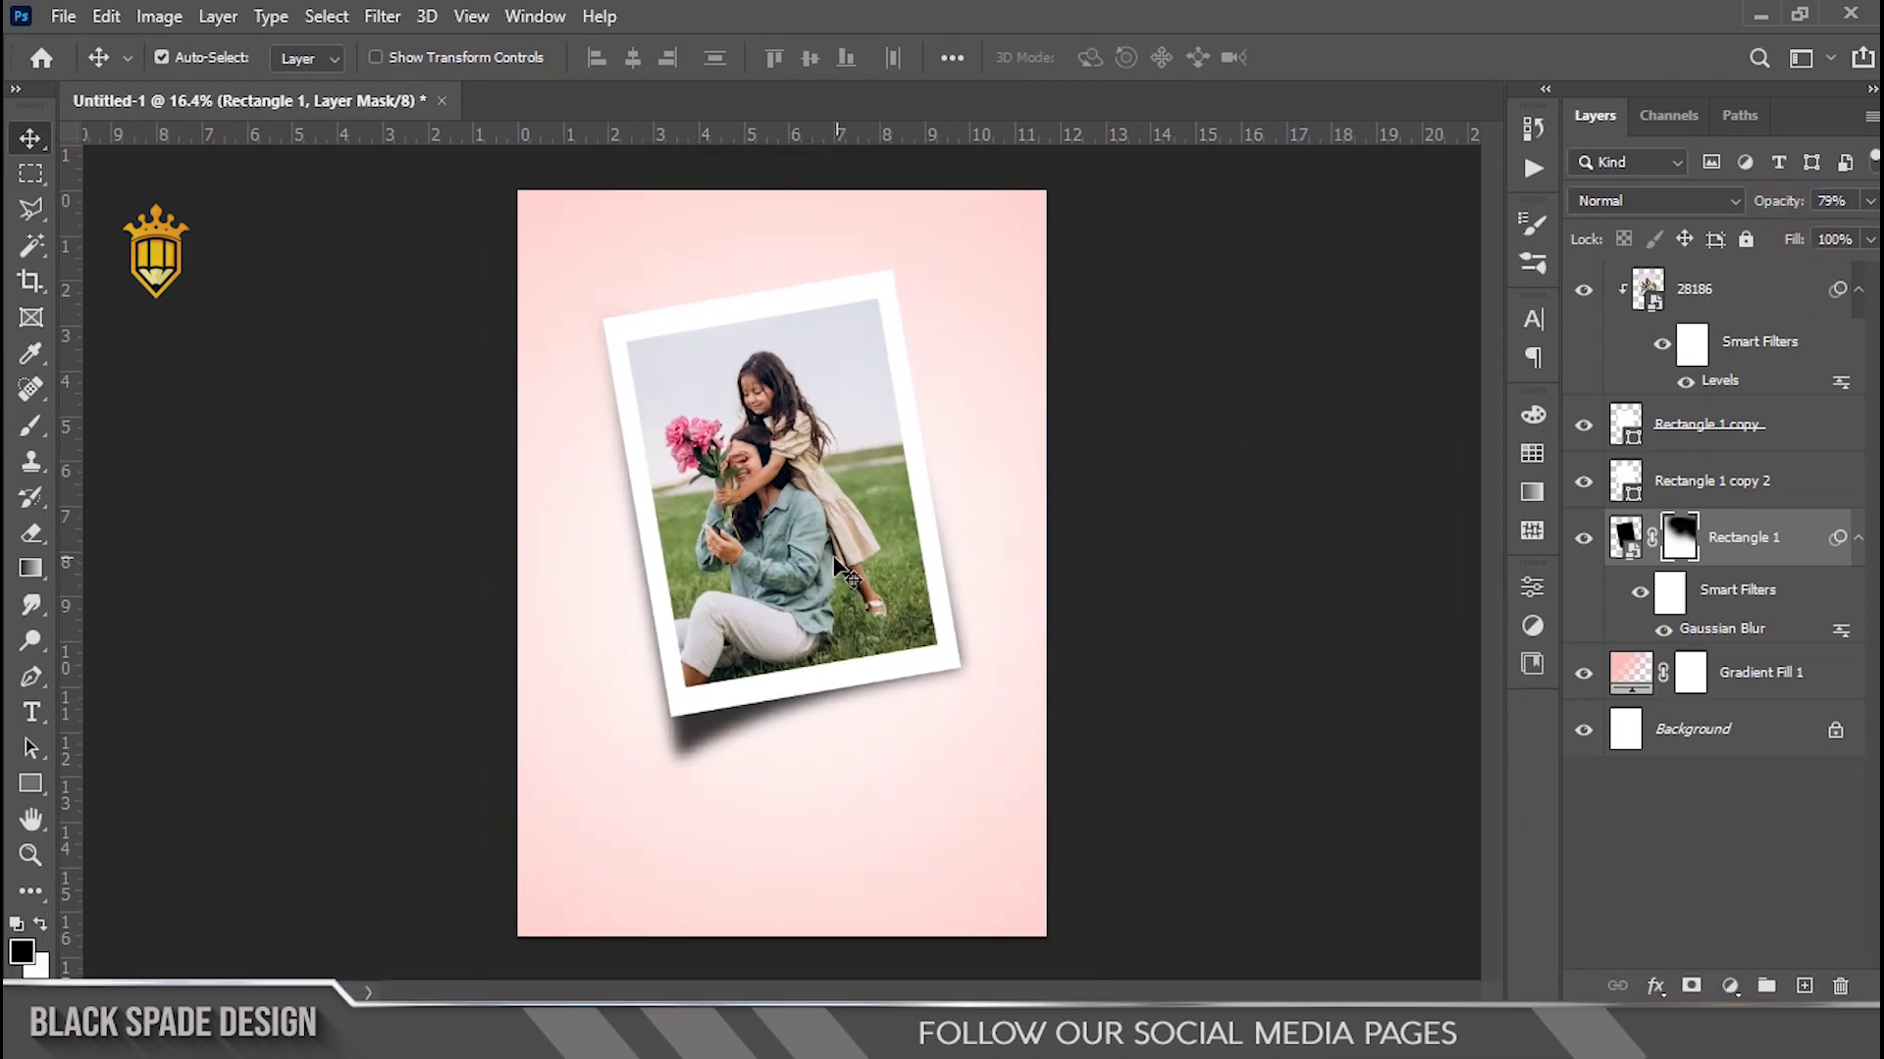
Place the heart and cloud images from the Womens day folder above the photo, positioning the cloud heart at the photo's lower-right corner.
scroll(799, 534, "up", 1)
key("space")
left_click(1712, 312)
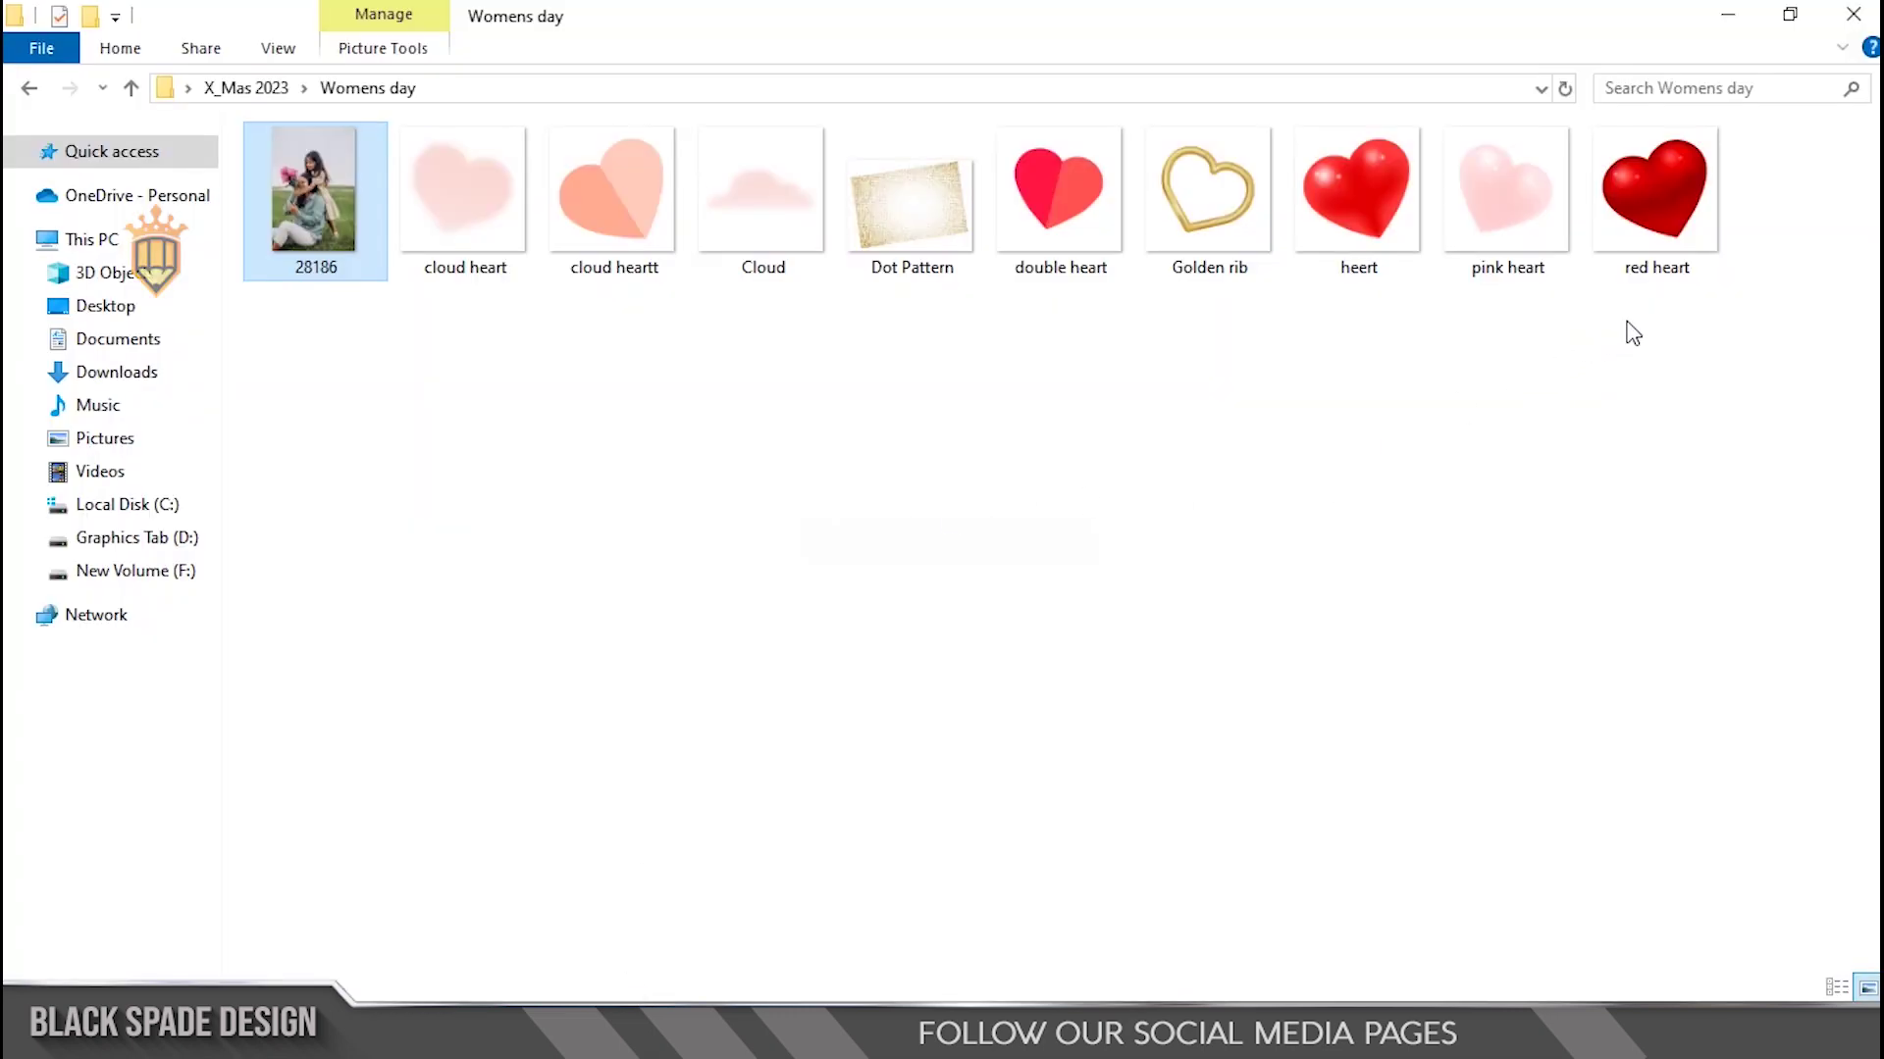
left_click_drag(1685, 308, 1079, 228)
left_click_drag(791, 317, 867, 734, "ctrl")
left_click_drag(970, 646, 959, 648)
key("Return")
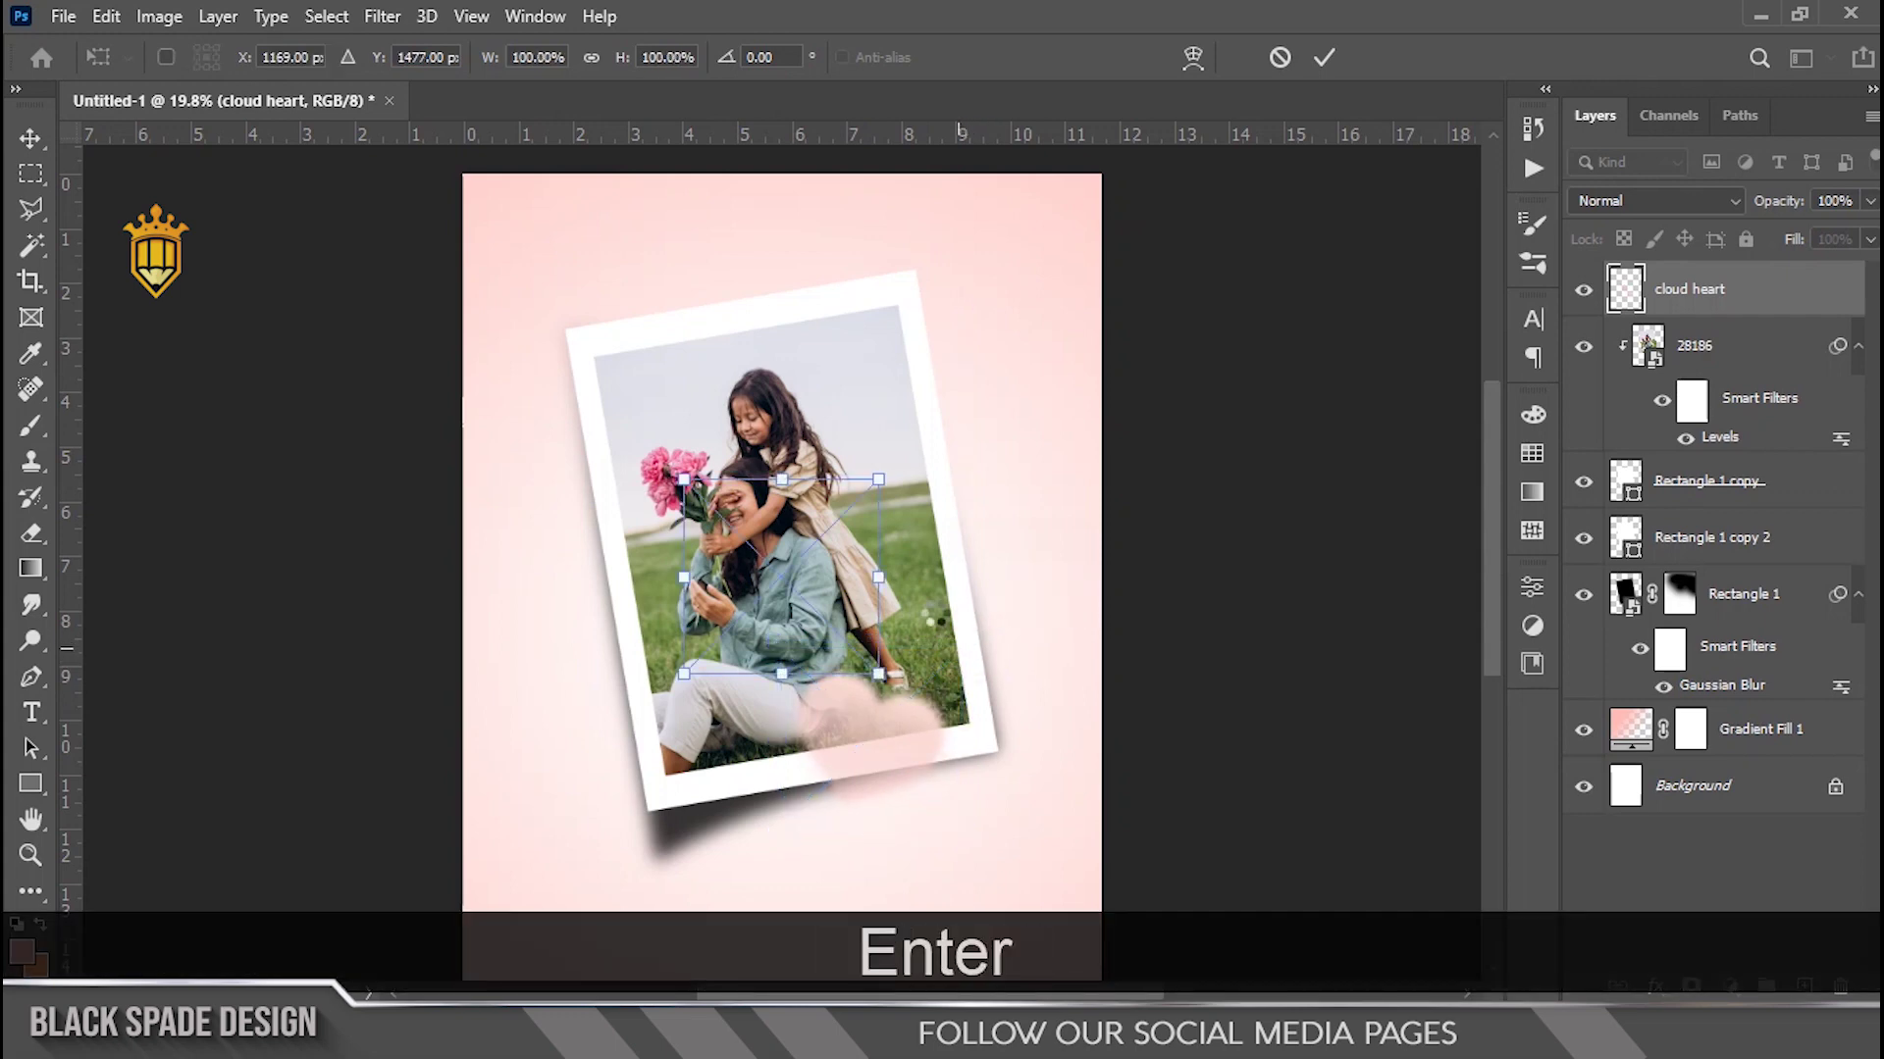
Resize the placed two-tone peach heart (cloud heartt) and position it over the frame's lower-left corner.
left_click_drag(777, 584, 639, 720)
left_click_drag(801, 723, 800, 691)
left_click_drag(716, 594, 672, 590, "alt+shift")
scroll(677, 624, "up", 3)
key("Return")
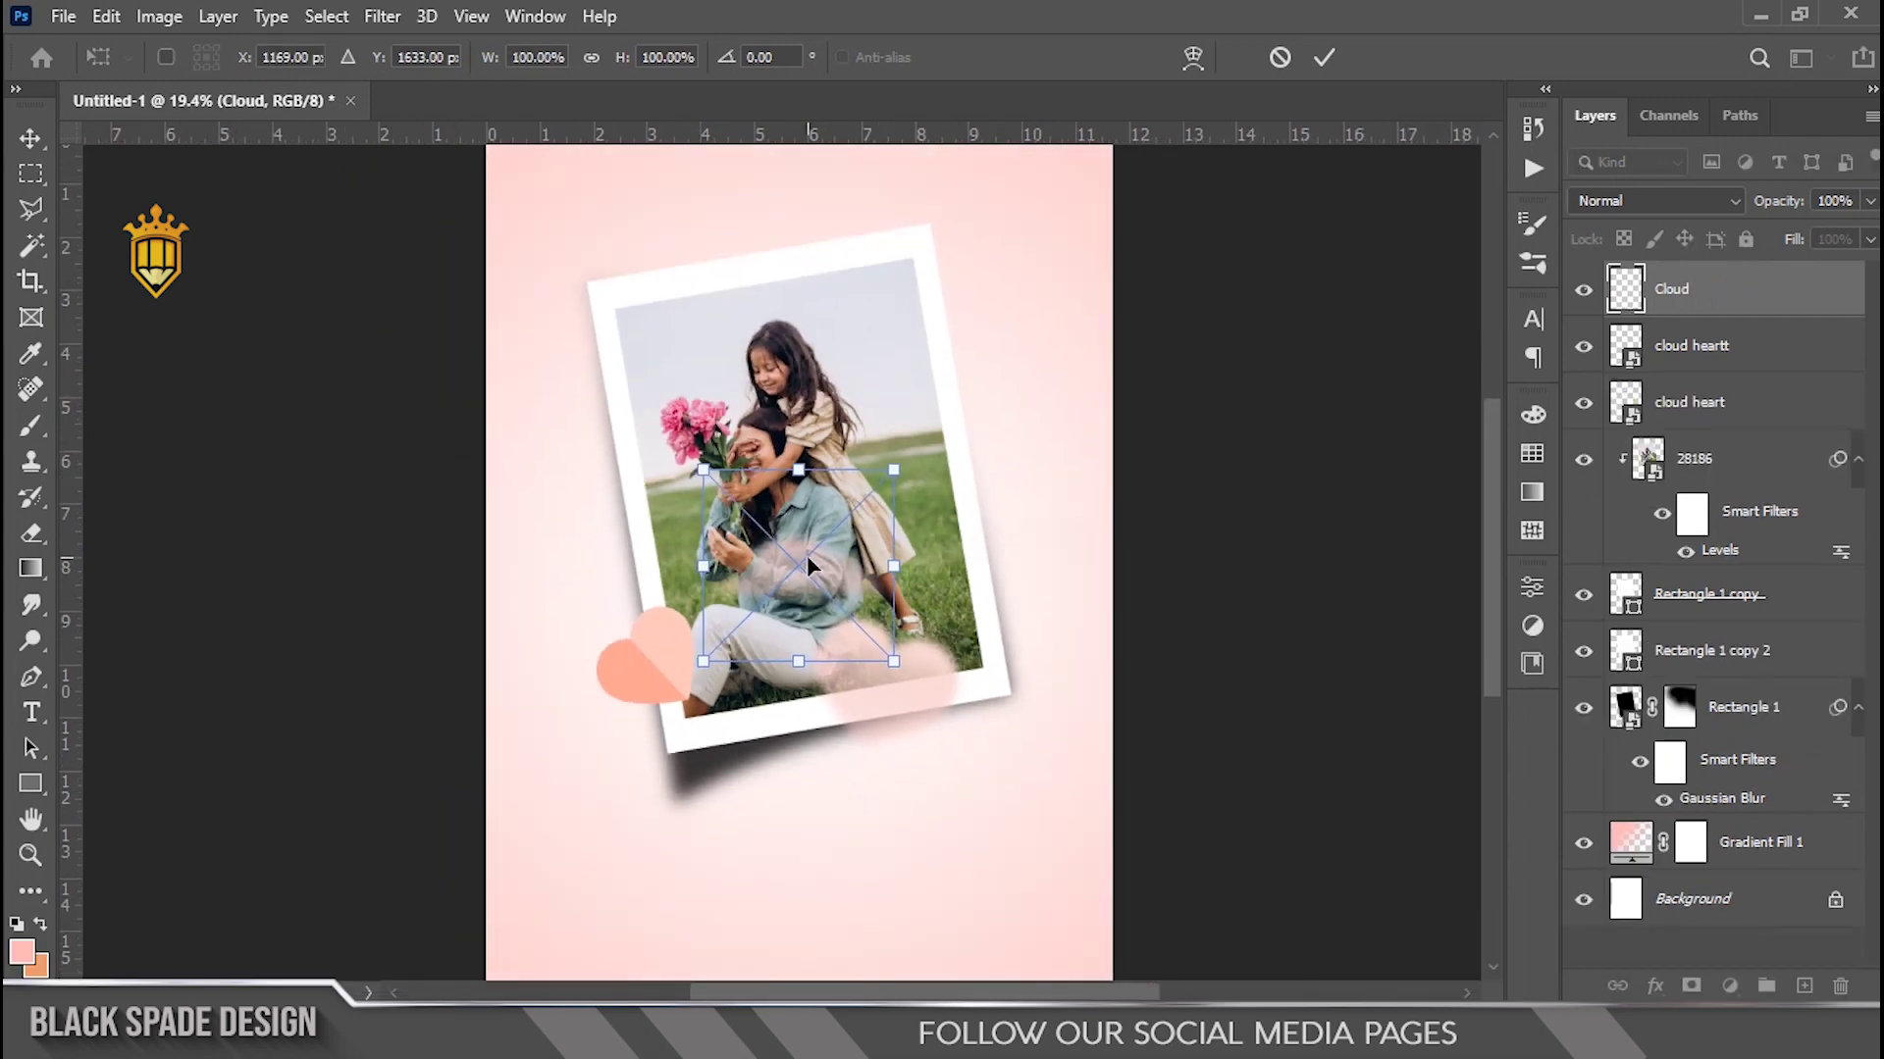
Position the Cloud image at the poster's upper-right corner and enlarge it to about 178%.
left_click_drag(806, 564, 1047, 462)
key("space")
left_click_drag(1129, 370, 1224, 312, "alt+shift")
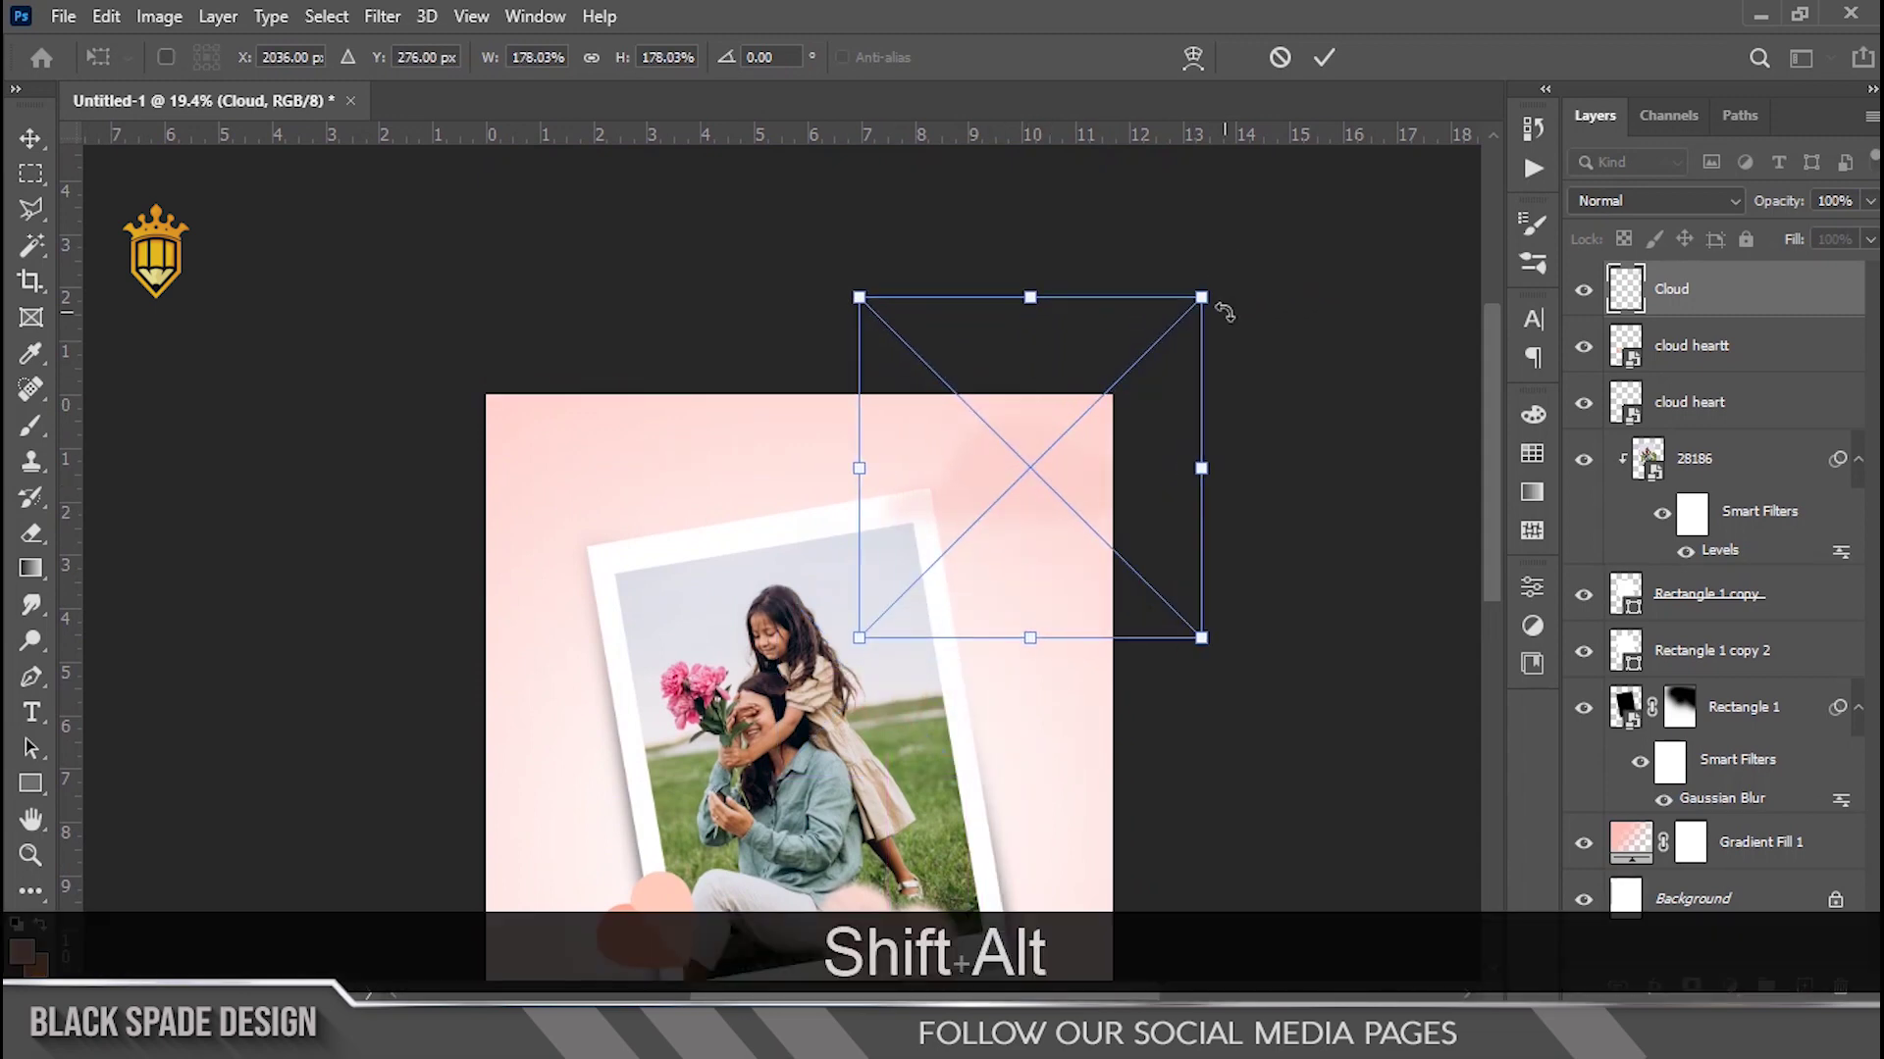
key("Return")
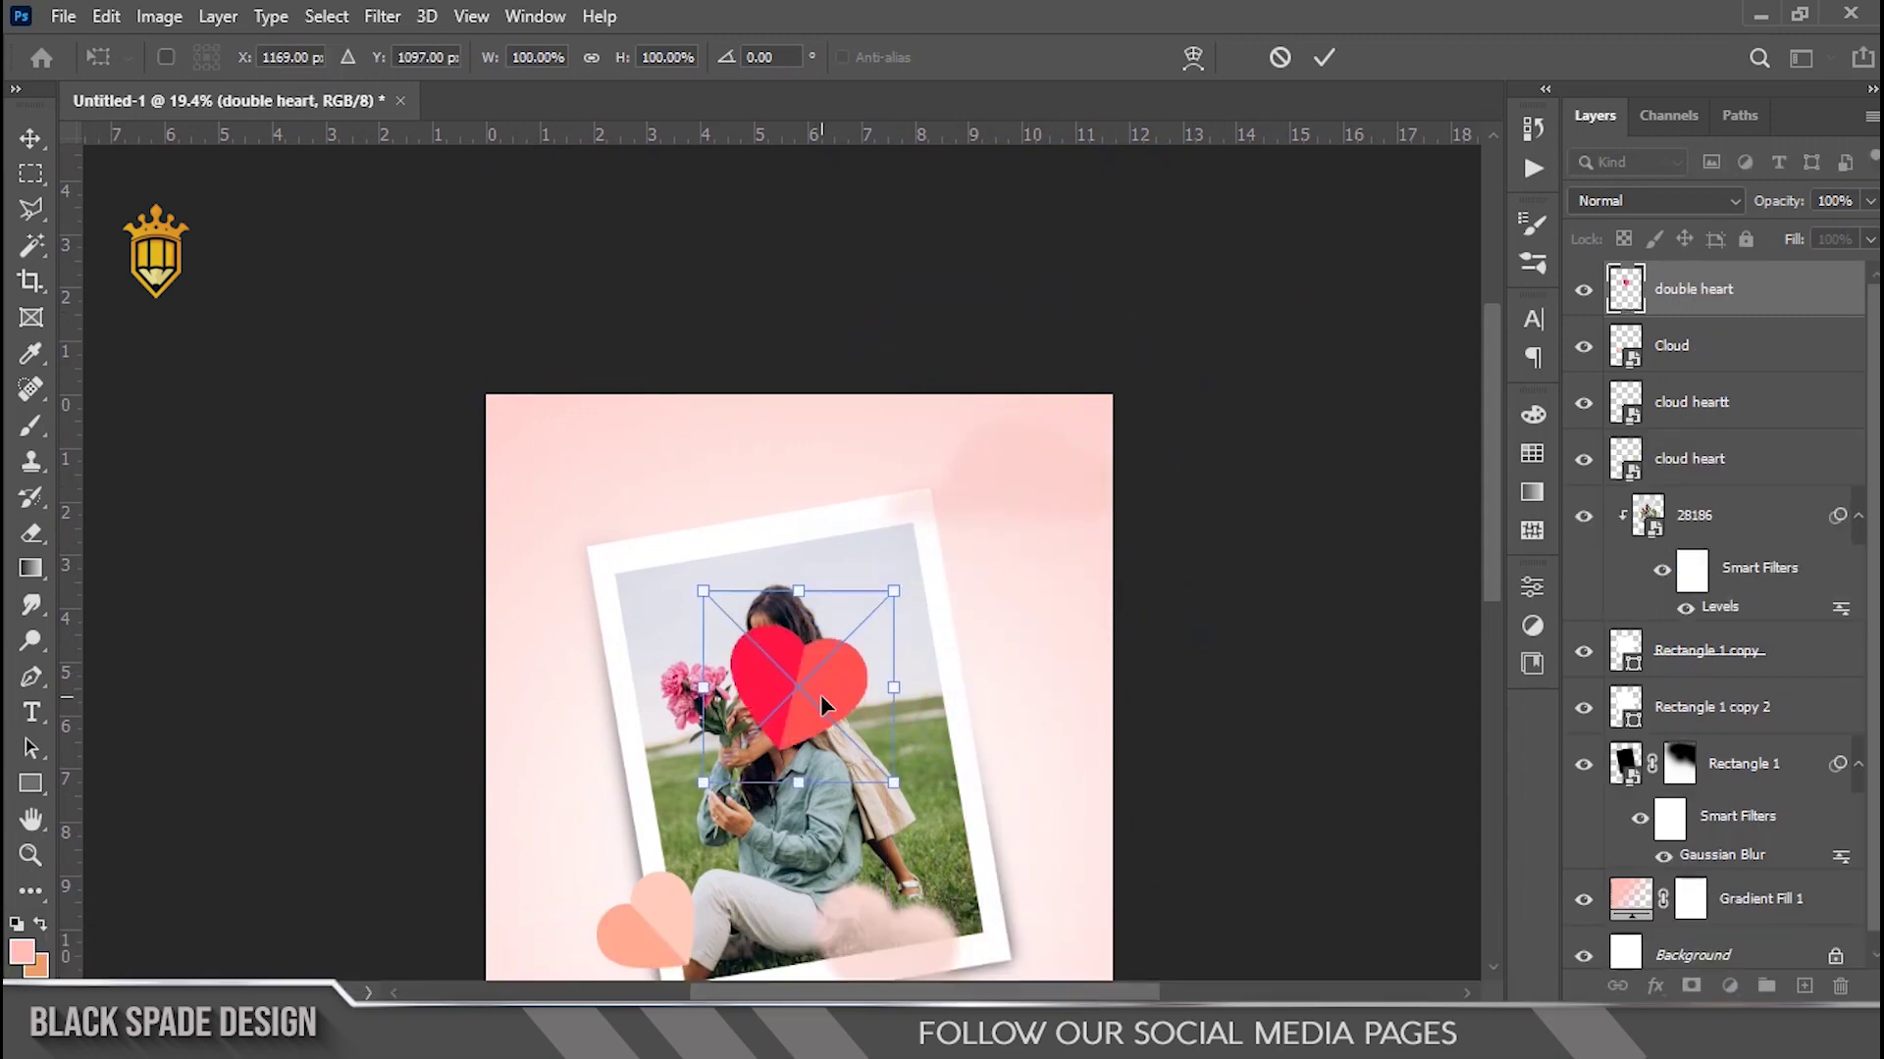
Shrink the double heart image and position it on the frame's upper-right corner.
left_click_drag(822, 724, 909, 552)
scroll(910, 552, "up", 1, "alt")
left_click_drag(997, 402, 911, 537, "alt+shift")
key("Return")
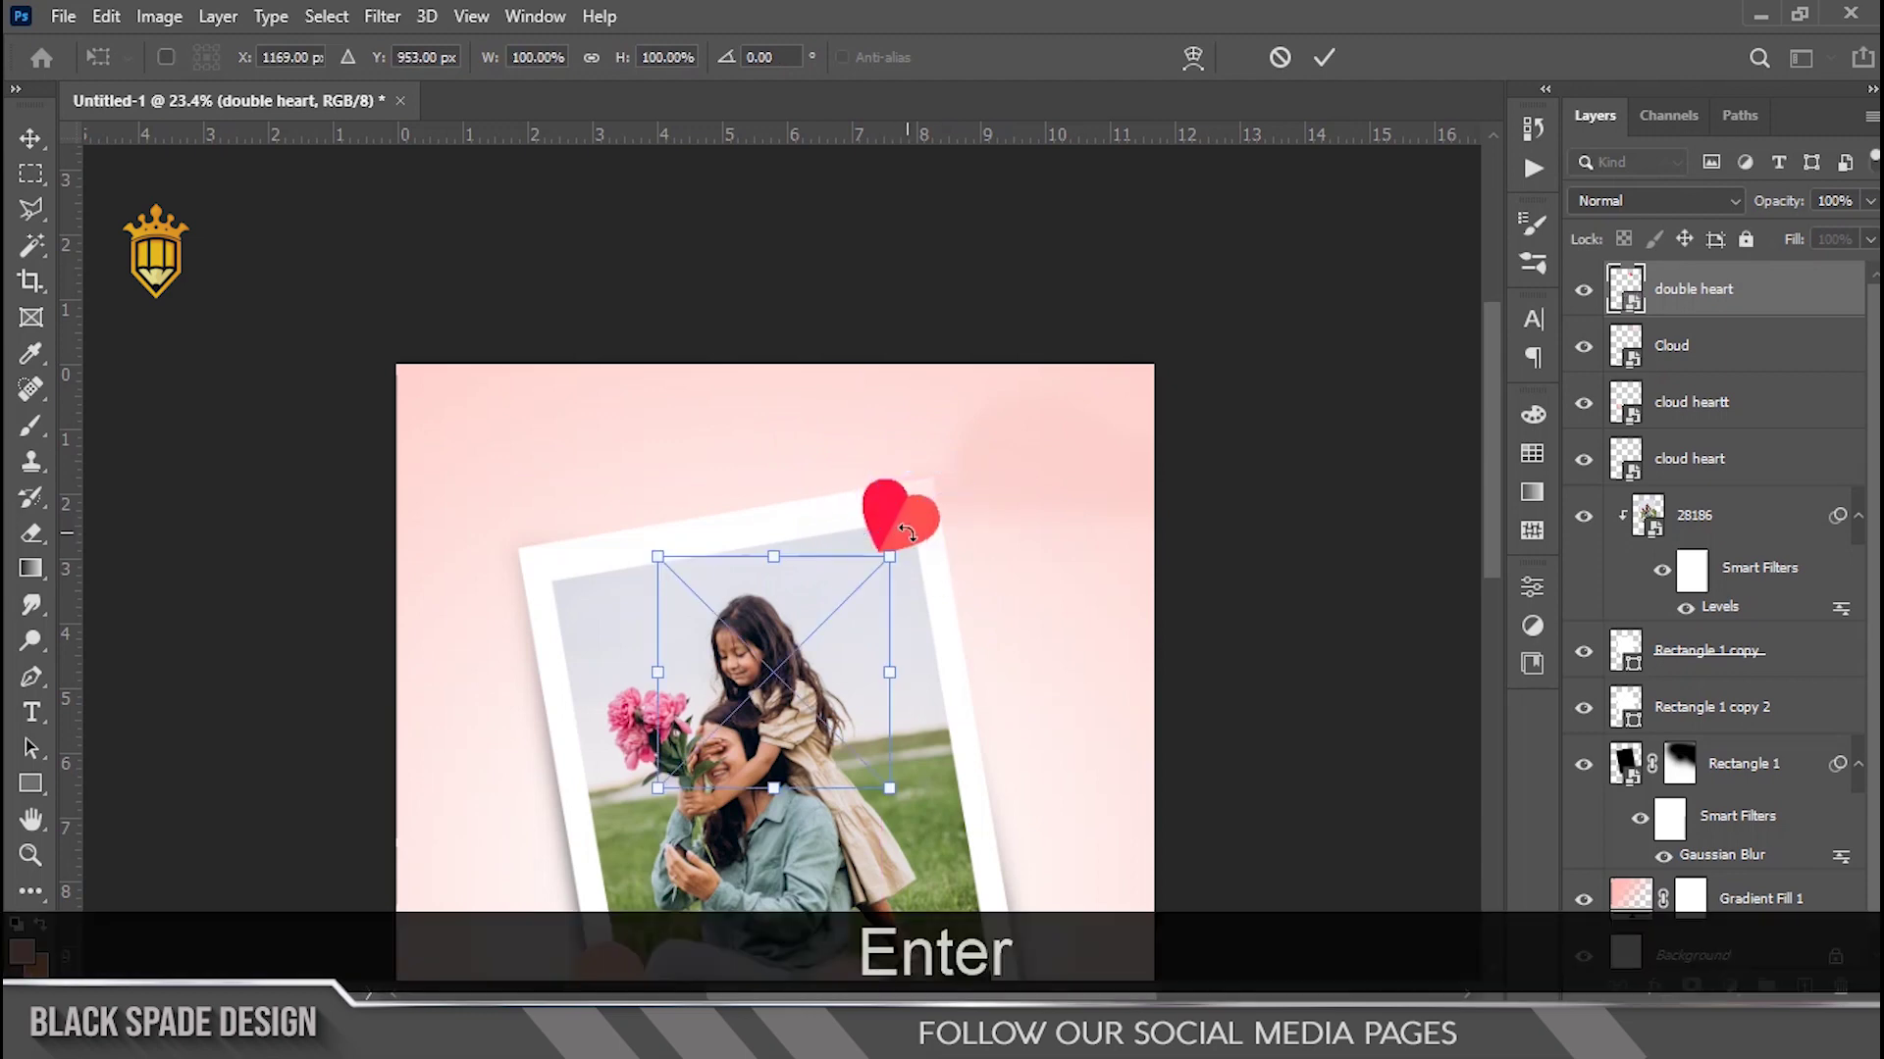
Enlarge the Golden rib heart to about 173%, position it around the frame's upper-right corner, and move its layer below the shadow.
left_click_drag(896, 553, 973, 472, "alt+shift")
left_click_drag(840, 652, 957, 512)
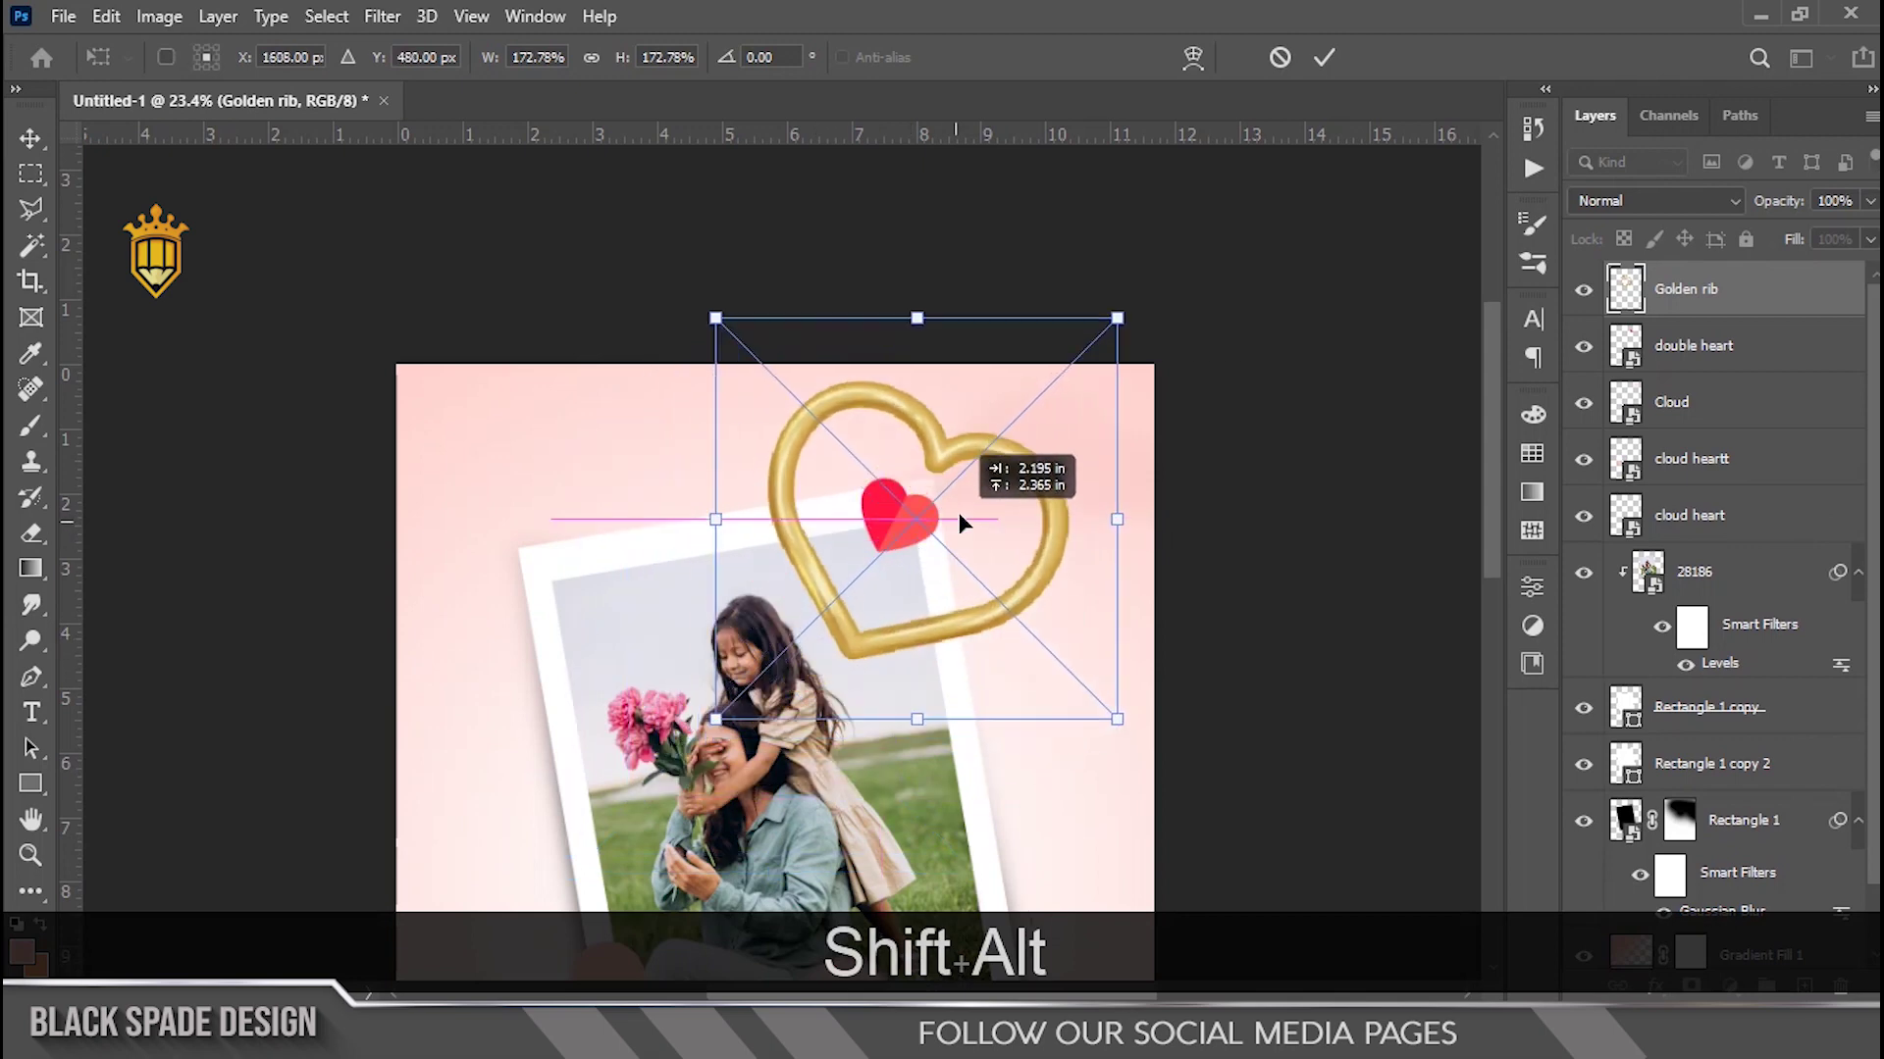
key("ctrl+0")
left_click_drag(1722, 312, 1675, 931)
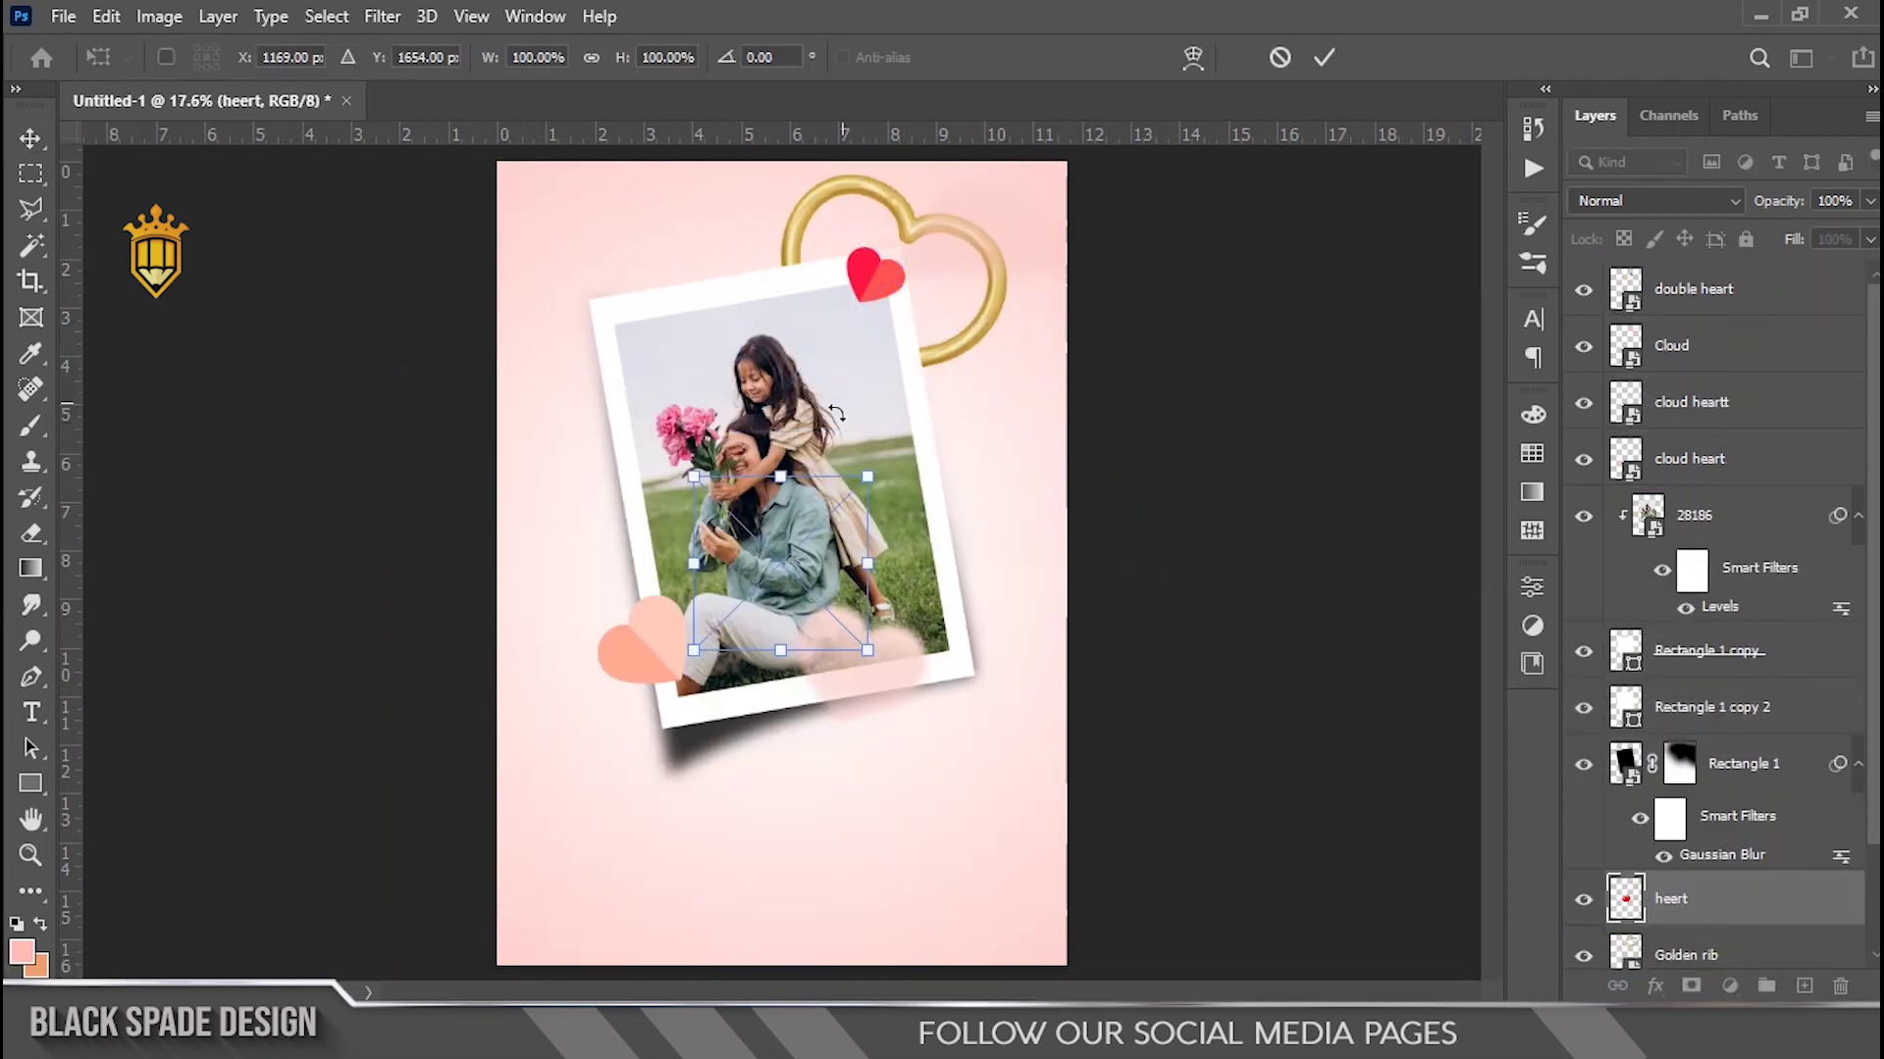
Position the glossy red heart (heert) behind the frame's upper-left edge and scale it down slightly.
scroll(796, 530, "up", 3)
left_click_drag(794, 537, 655, 293)
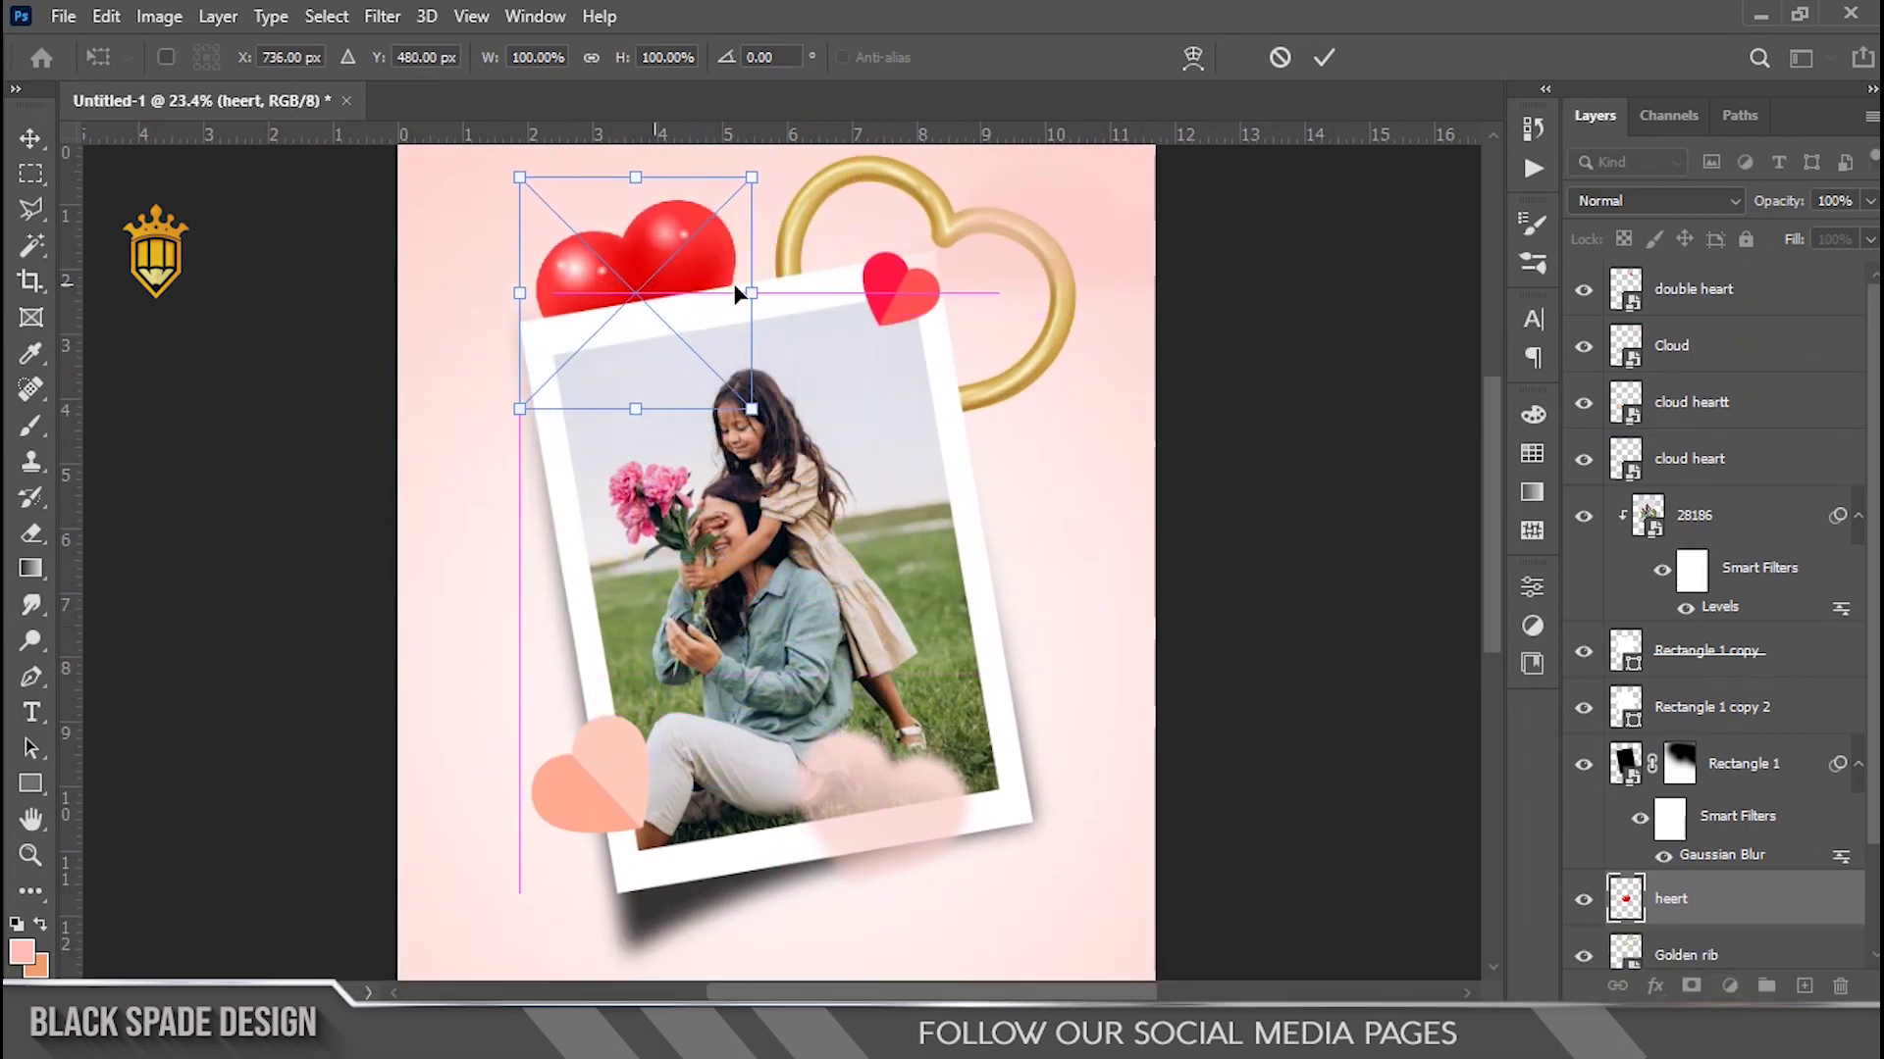
mouse_move(751, 178)
left_mouse_down()
mouse_move(717, 196)
mouse_move(762, 197)
left_mouse_up()
key("Return")
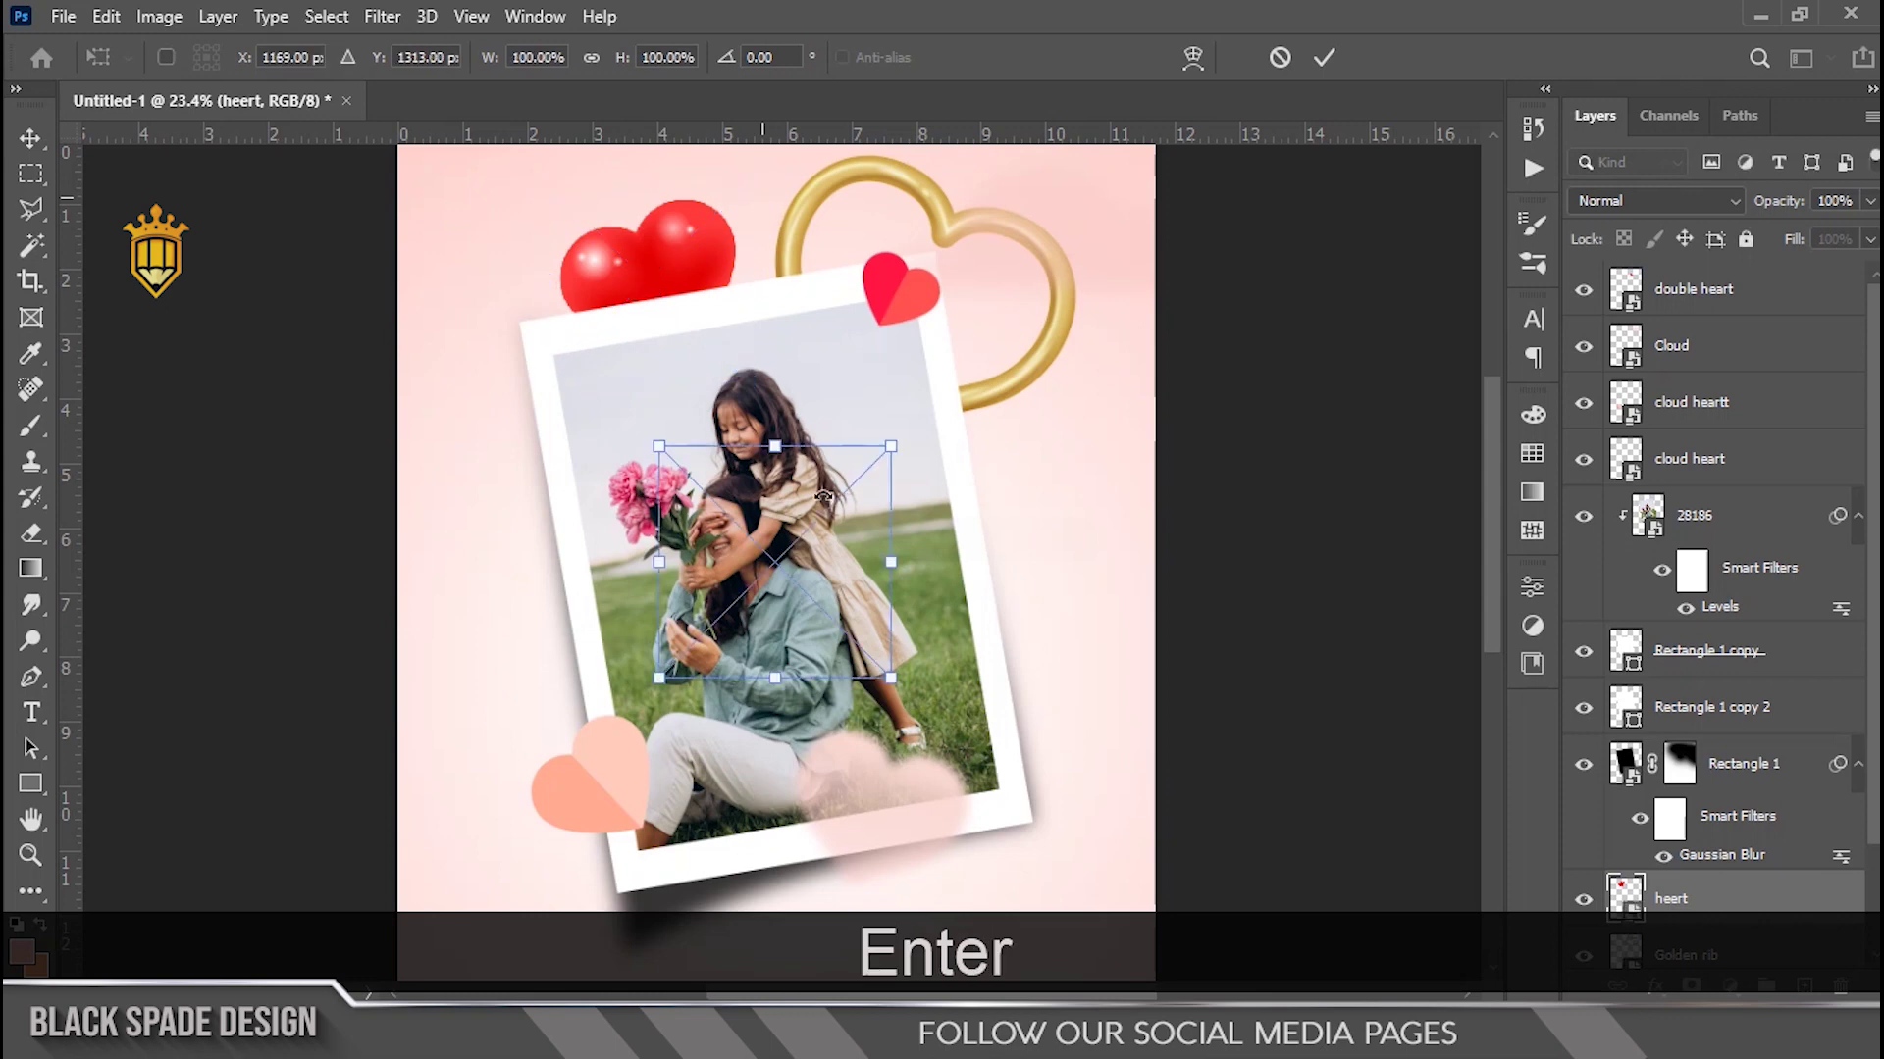
Scale the pink heart to about 85%, rotate it about -46.5° at the frame's upper-left corner, and move its layer above the photo.
left_click(806, 569)
left_click_drag(806, 569, 584, 605)
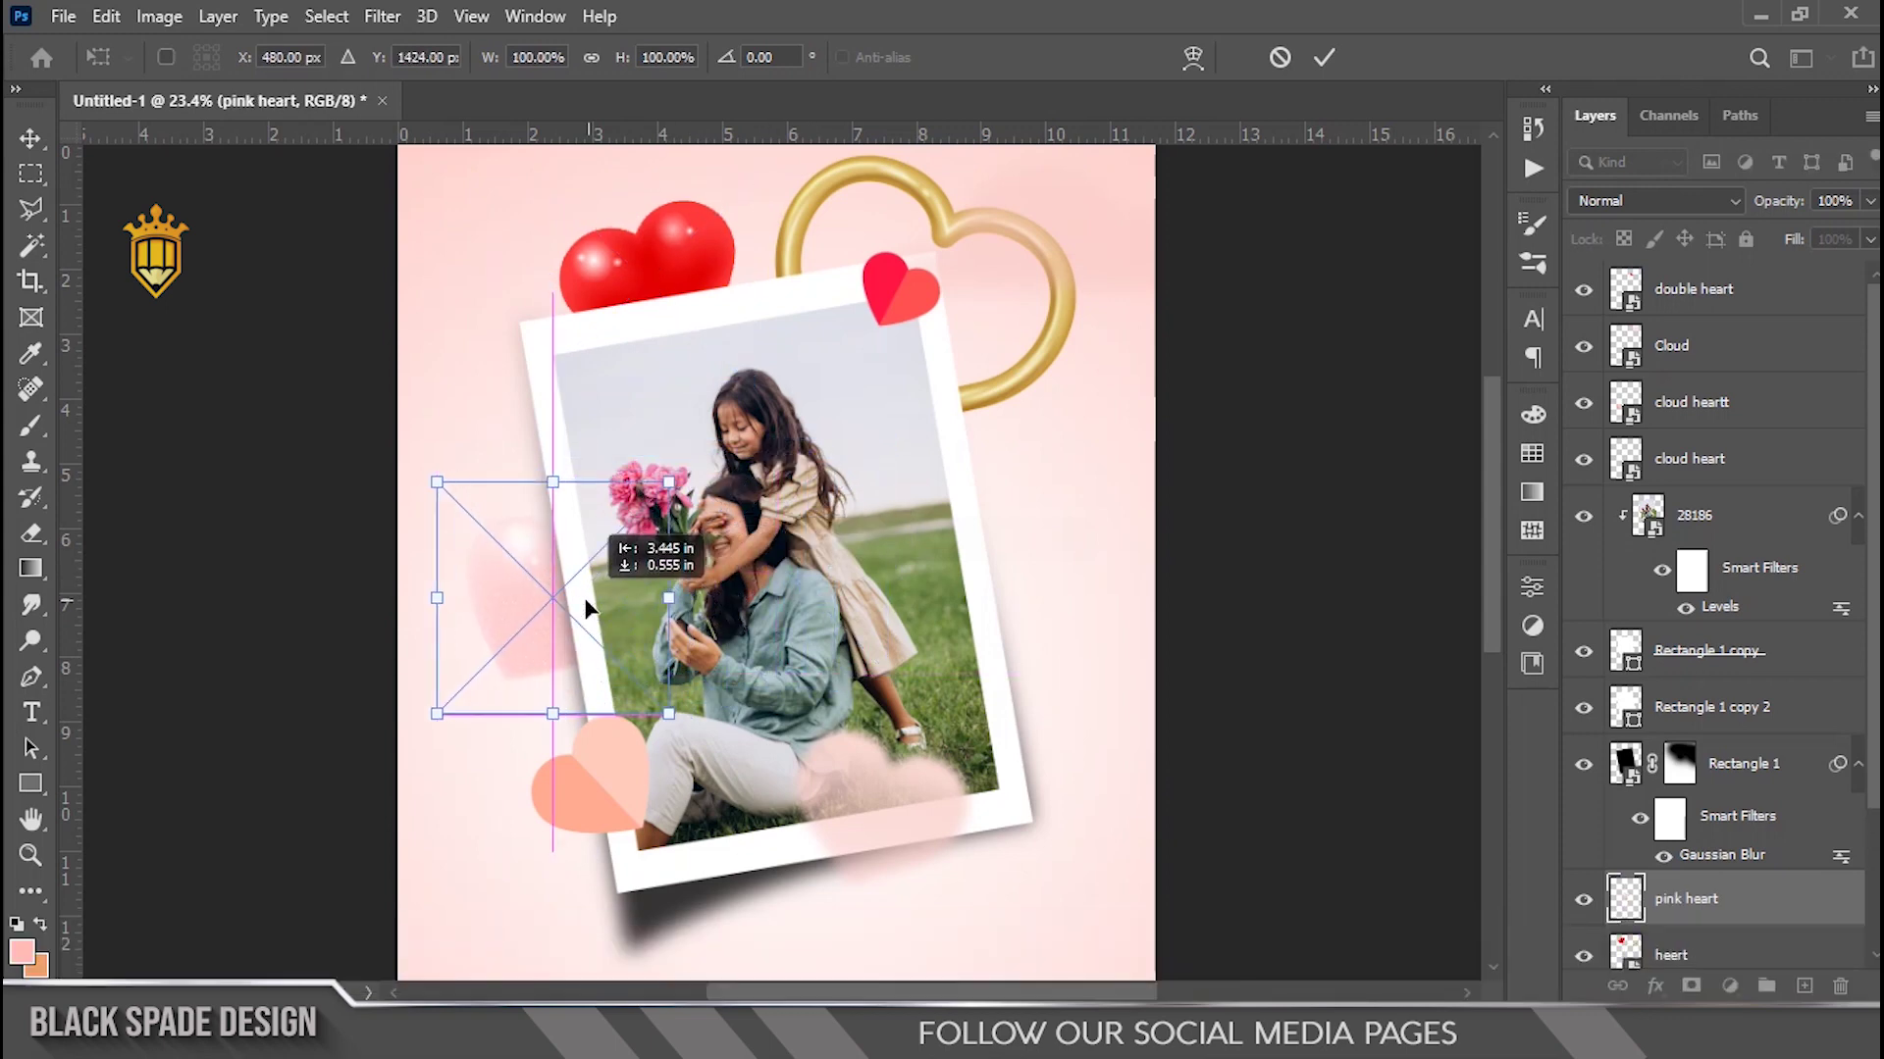
left_click_drag(565, 606, 569, 435)
left_click_drag(722, 417, 656, 316)
left_click_drag(575, 418, 542, 424)
mouse_move(689, 427)
left_mouse_down()
mouse_move(535, 400)
mouse_move(668, 401)
left_mouse_up()
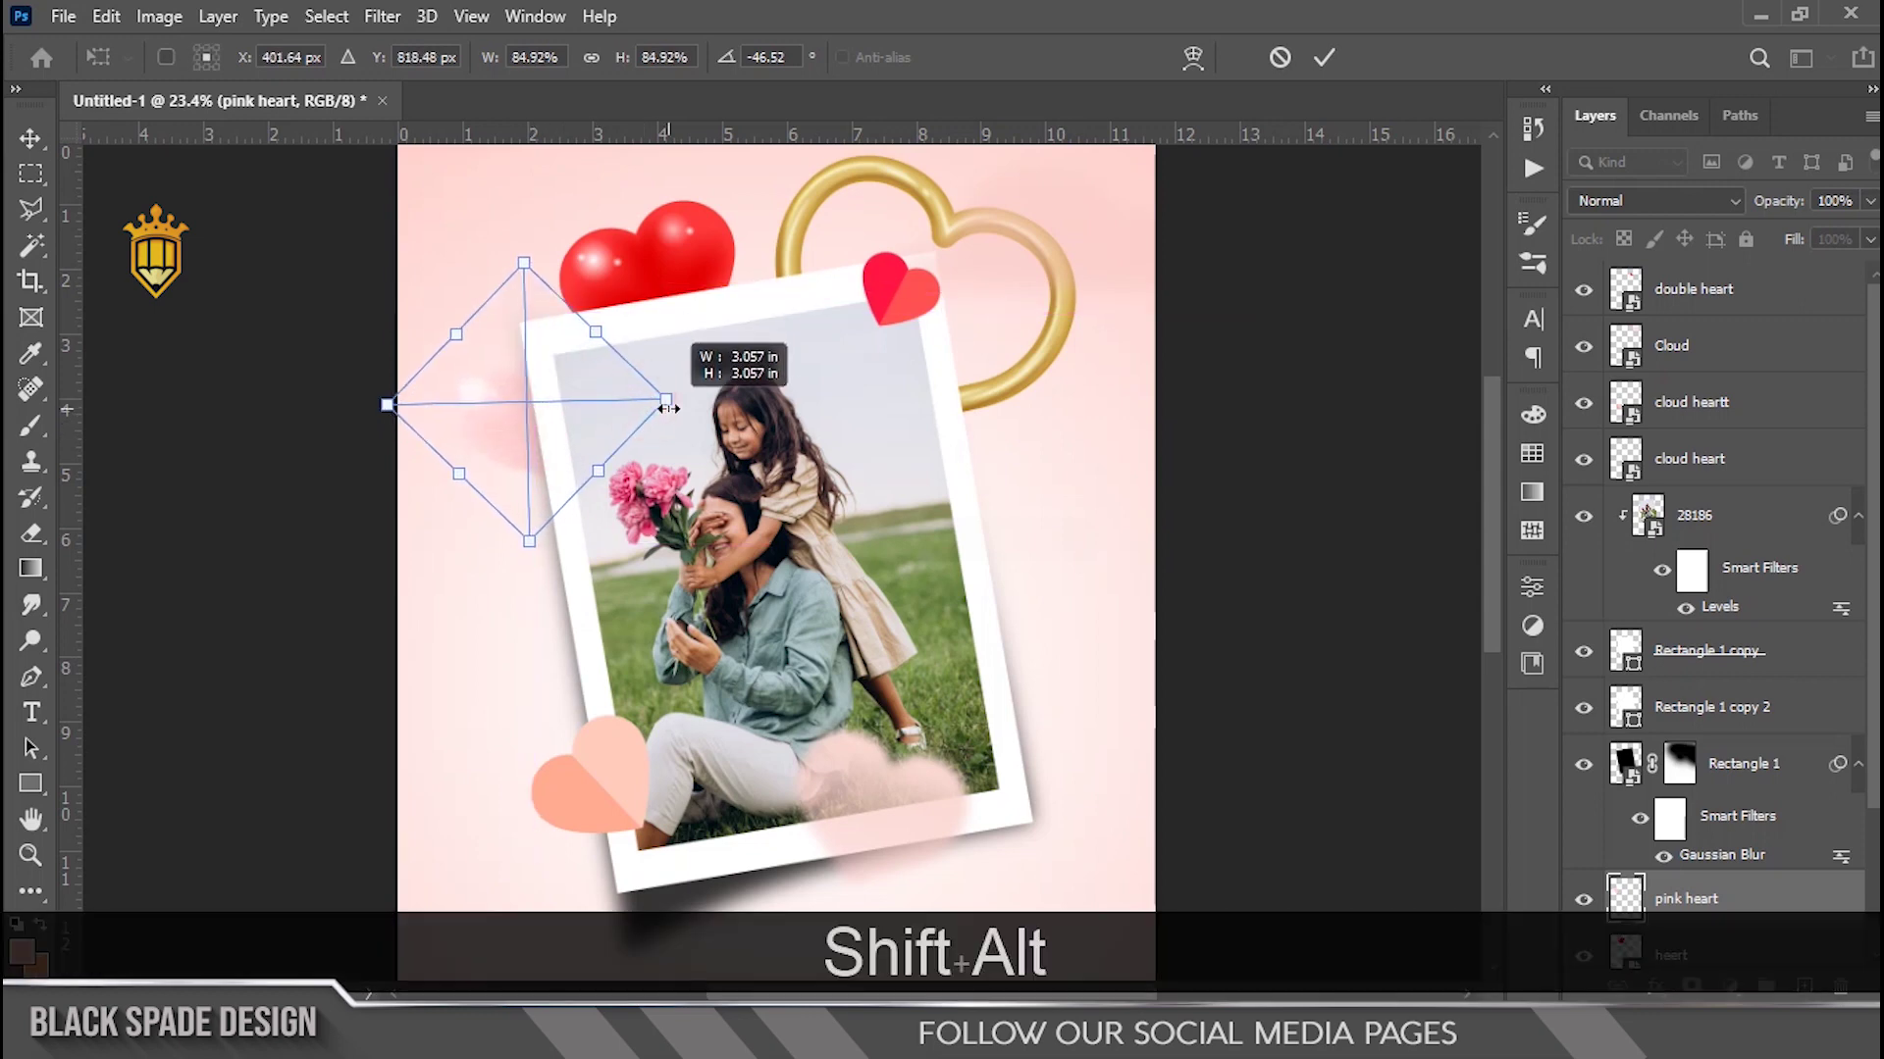
key("Return")
left_click_drag(1704, 894, 1674, 493)
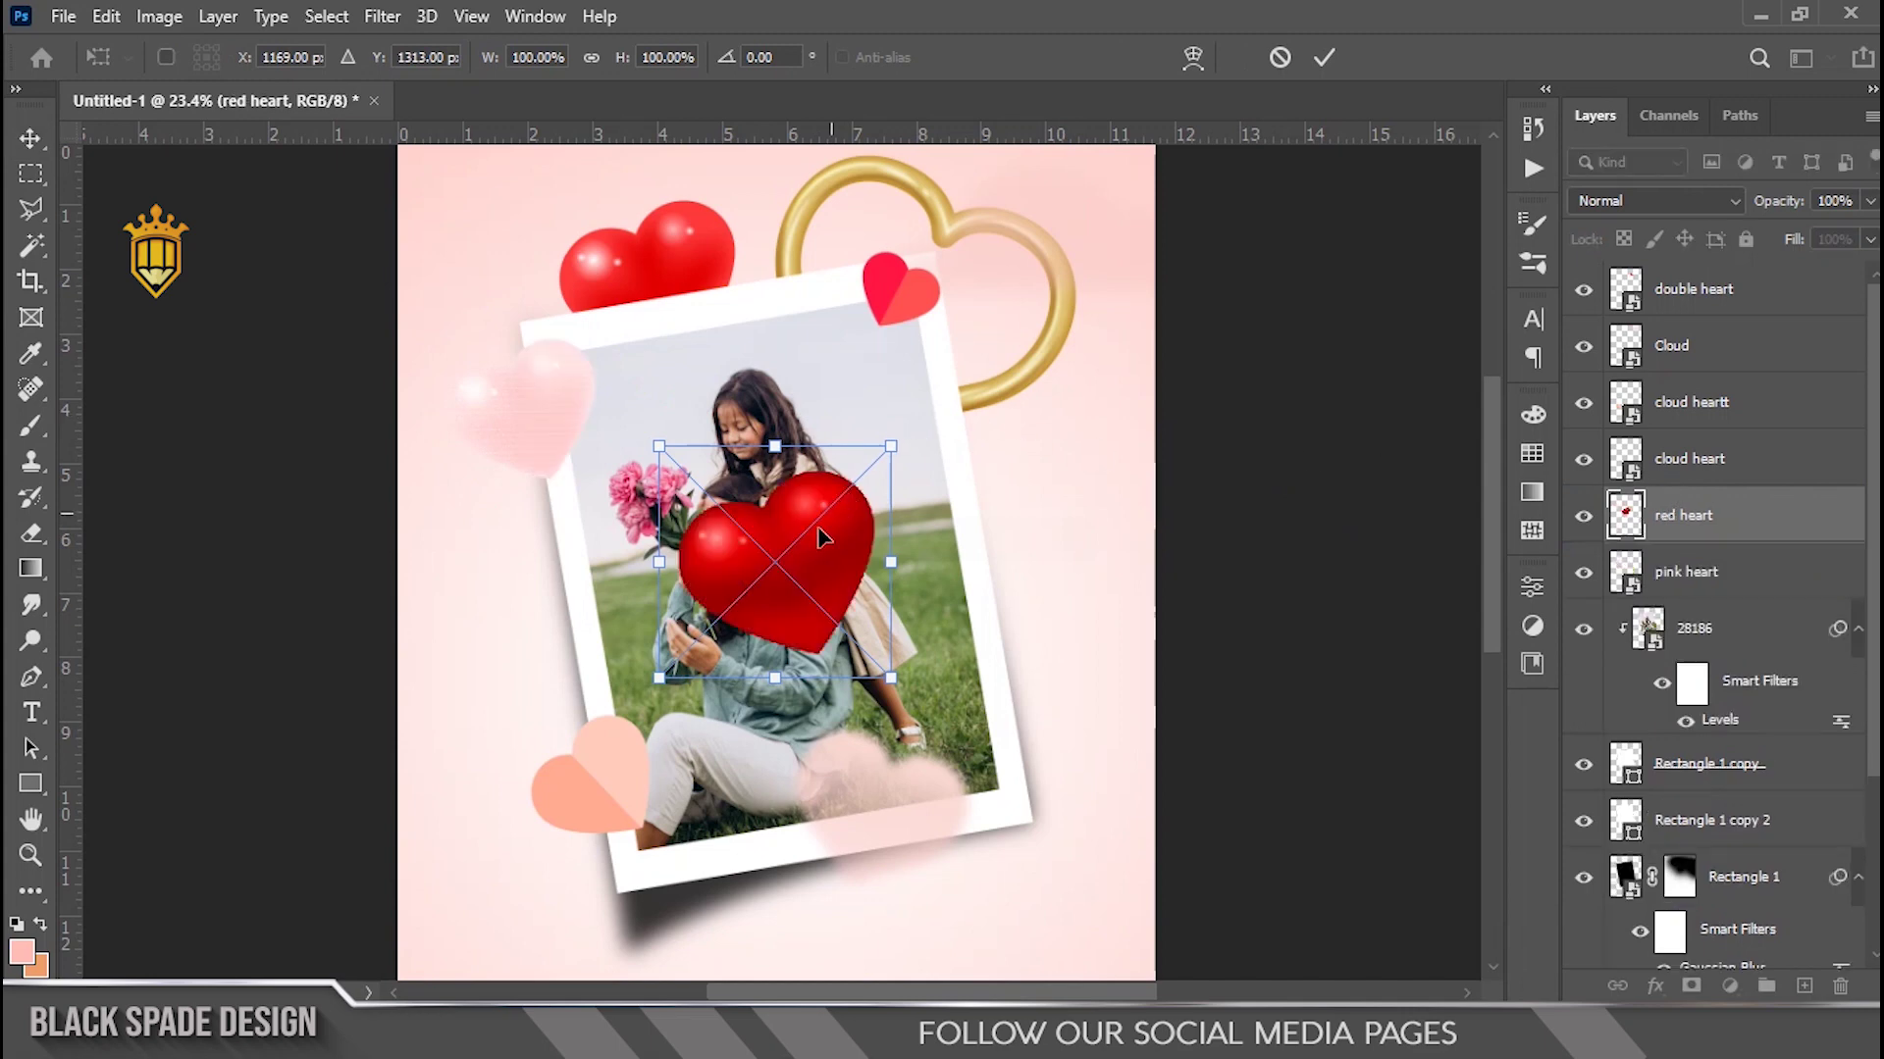
Place the dark red heart over the frame's lower-right corner, scaled to about 76% and rotated about -19°.
left_click_drag(820, 546, 1052, 790)
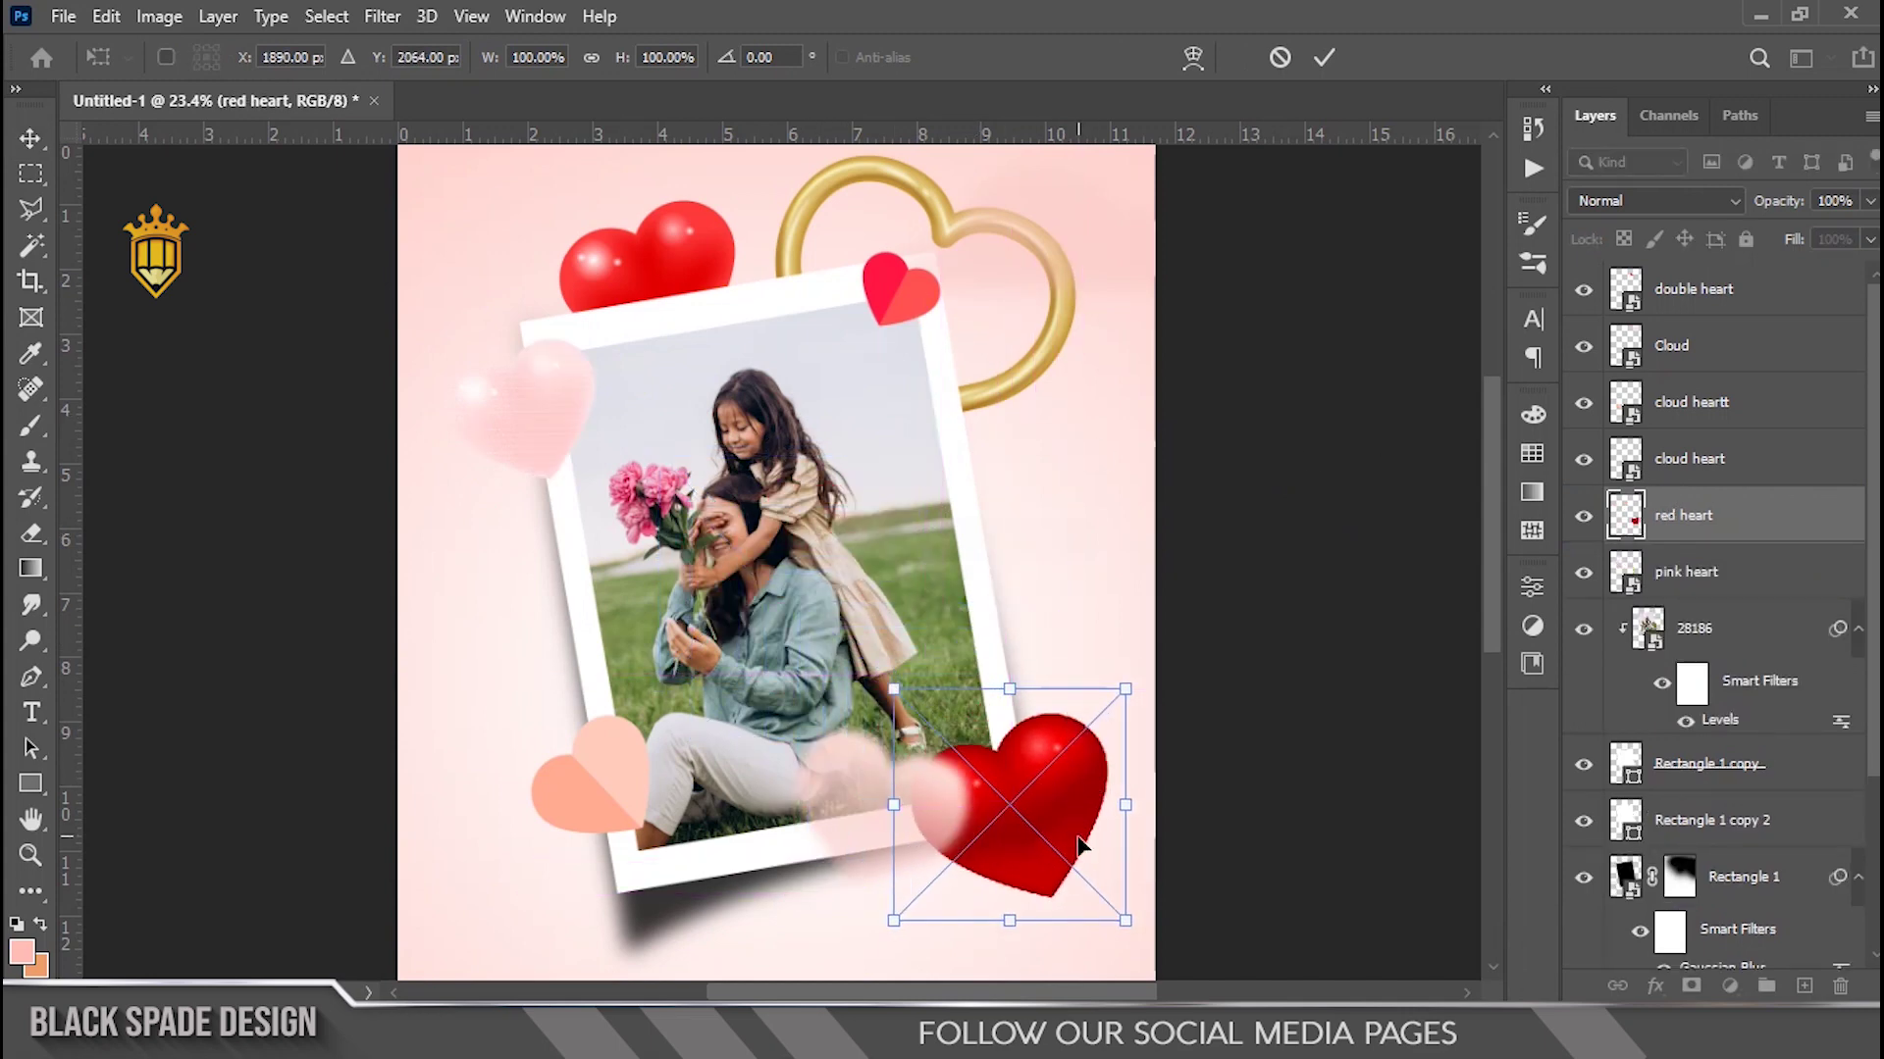
left_click_drag(1125, 690, 1098, 717)
left_click_drag(1126, 815, 1119, 777)
left_click_drag(1027, 821, 1012, 798)
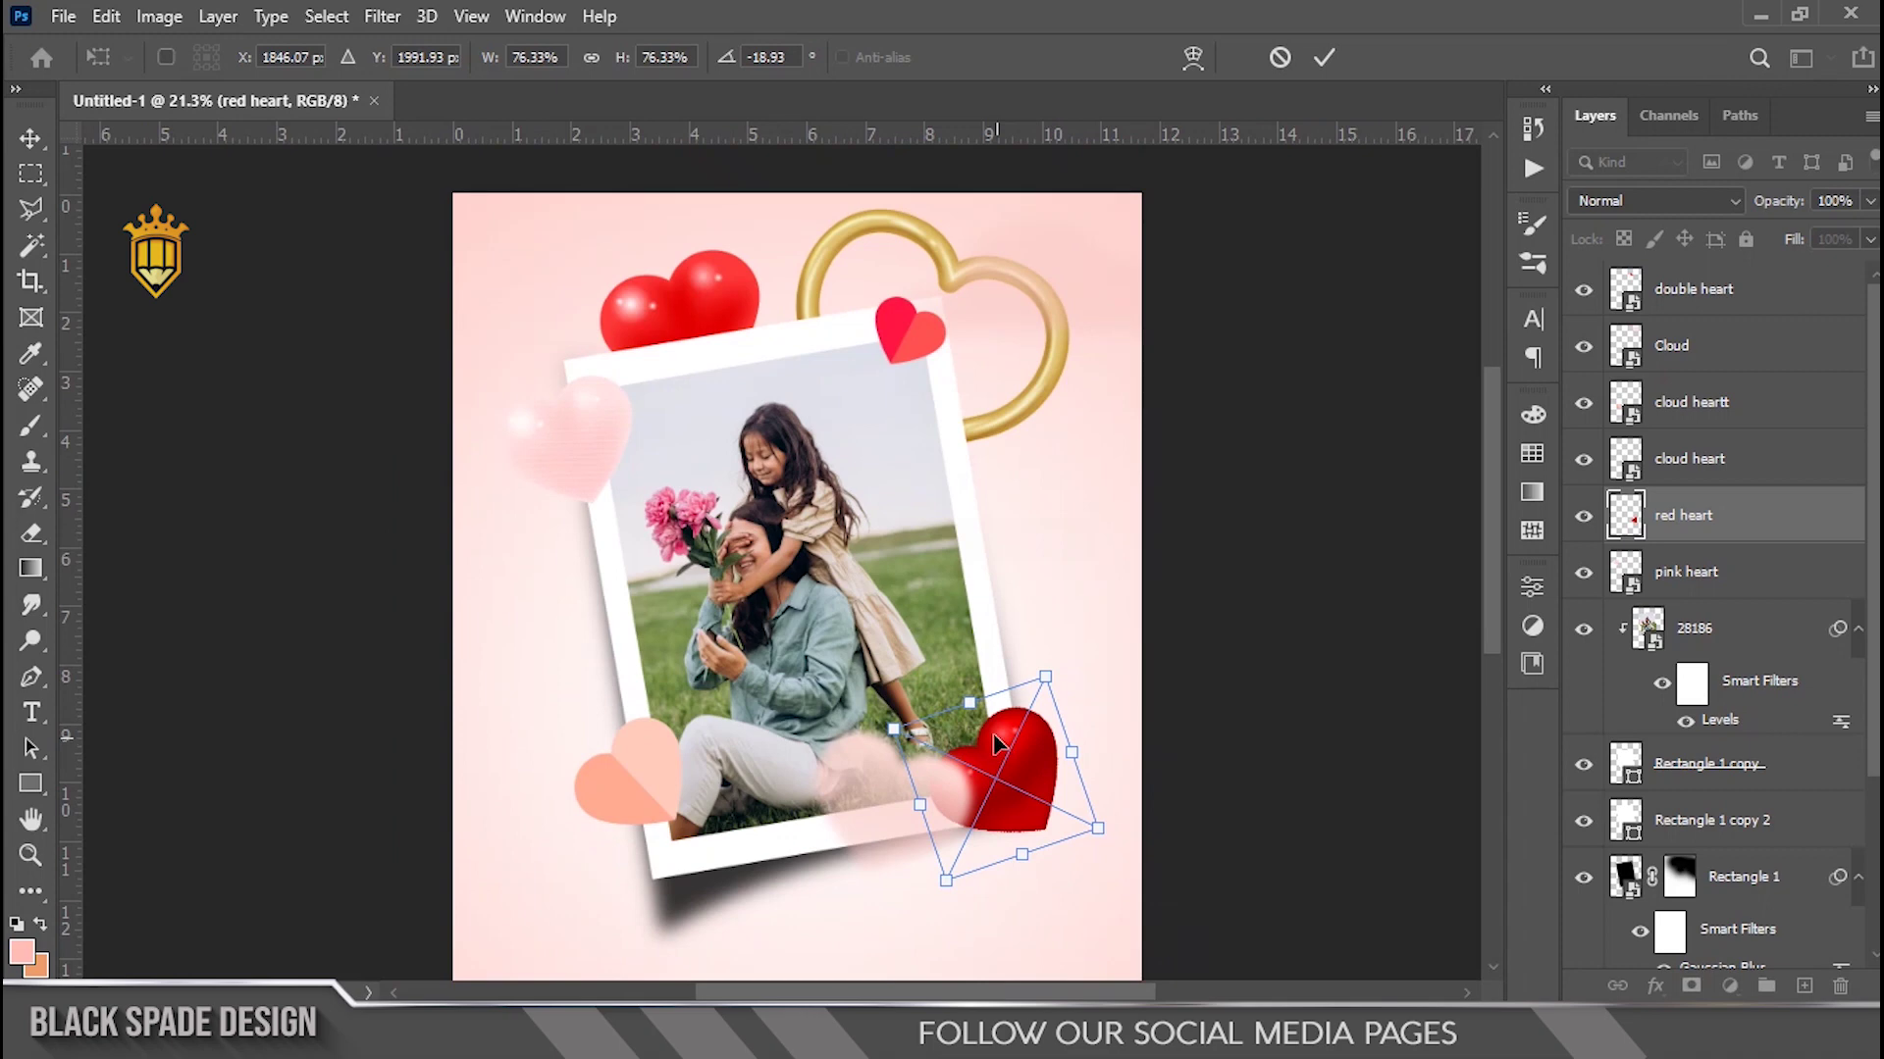
key("Return")
Select the blurred cloud heart beside the dark red heart and scale it down slightly.
scroll(992, 749, "up", 1)
left_click_drag(925, 820, 946, 664)
right_click(895, 702)
left_click(937, 700)
scroll(873, 694, "up", 2)
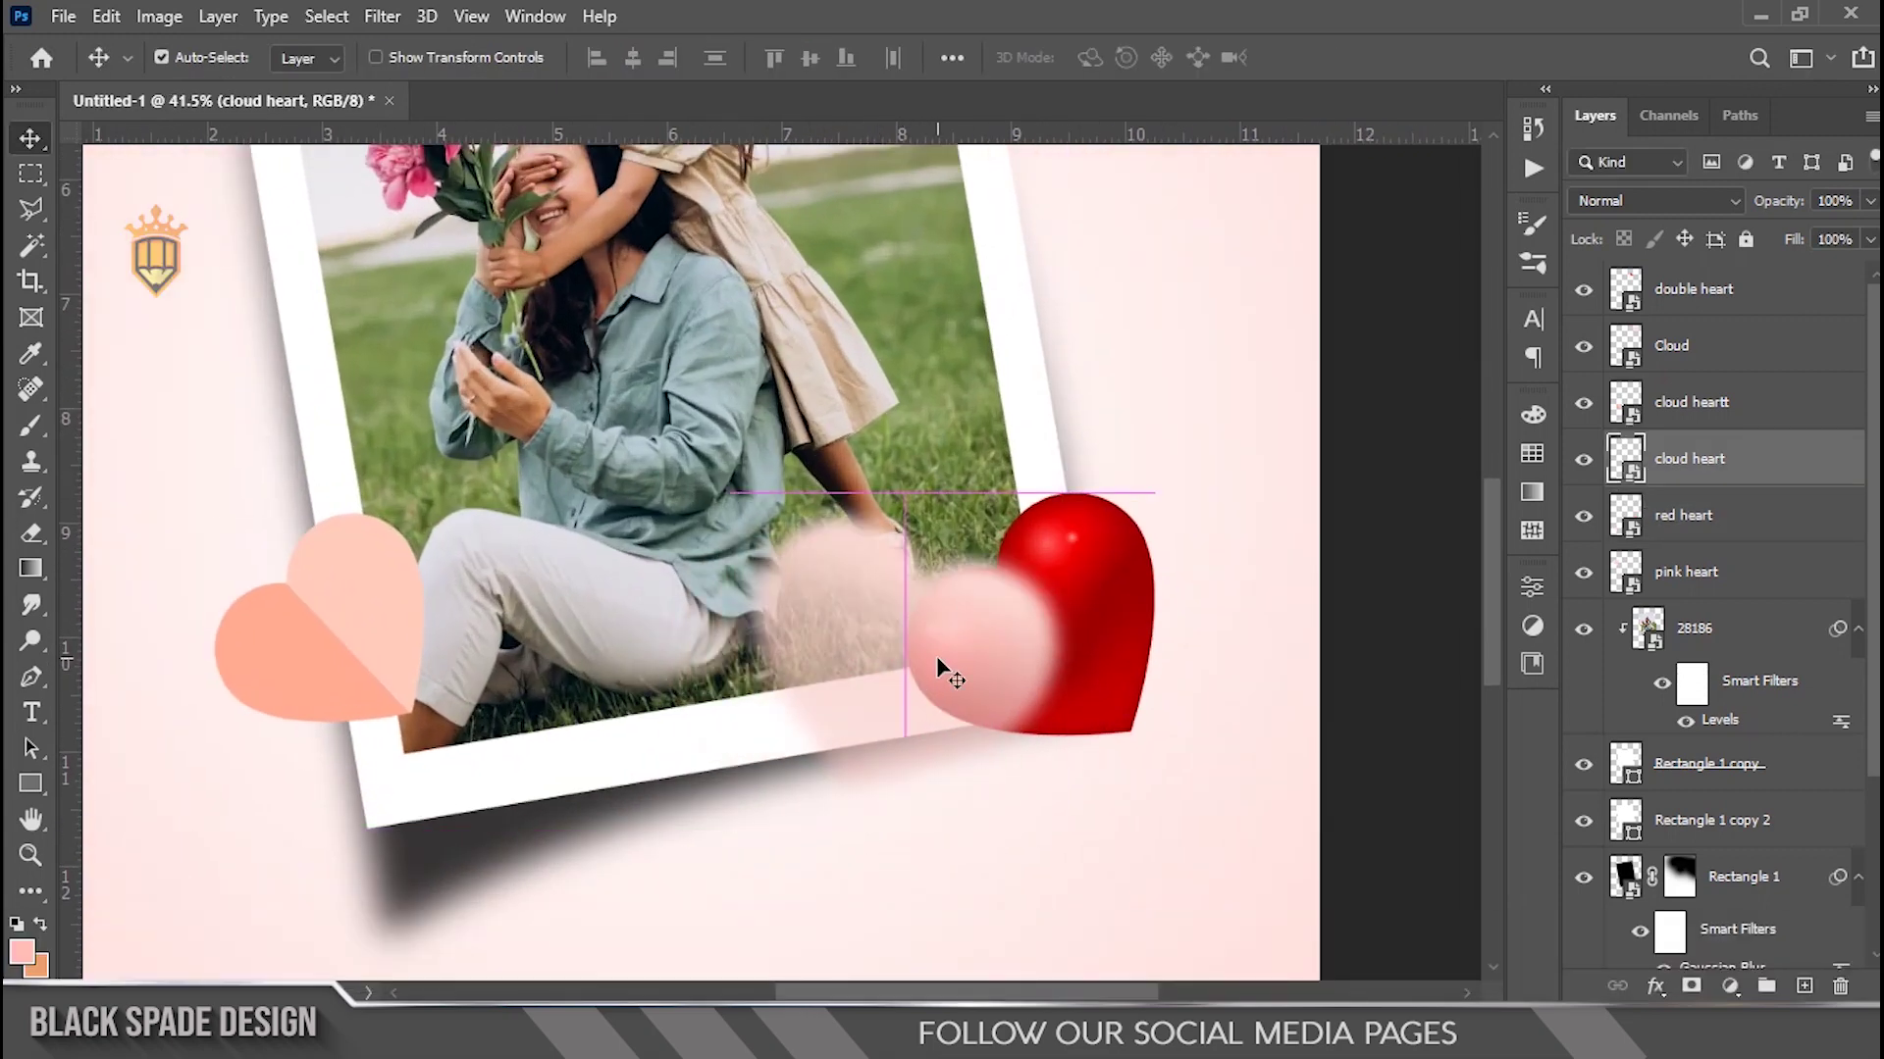
key("ctrl+t")
left_click_drag(1085, 469, 1061, 495)
key("Return")
scroll(743, 459, "down", 2)
Select the glossy red heart behind the frame's top edge and rotate it to about 39°.
key("space")
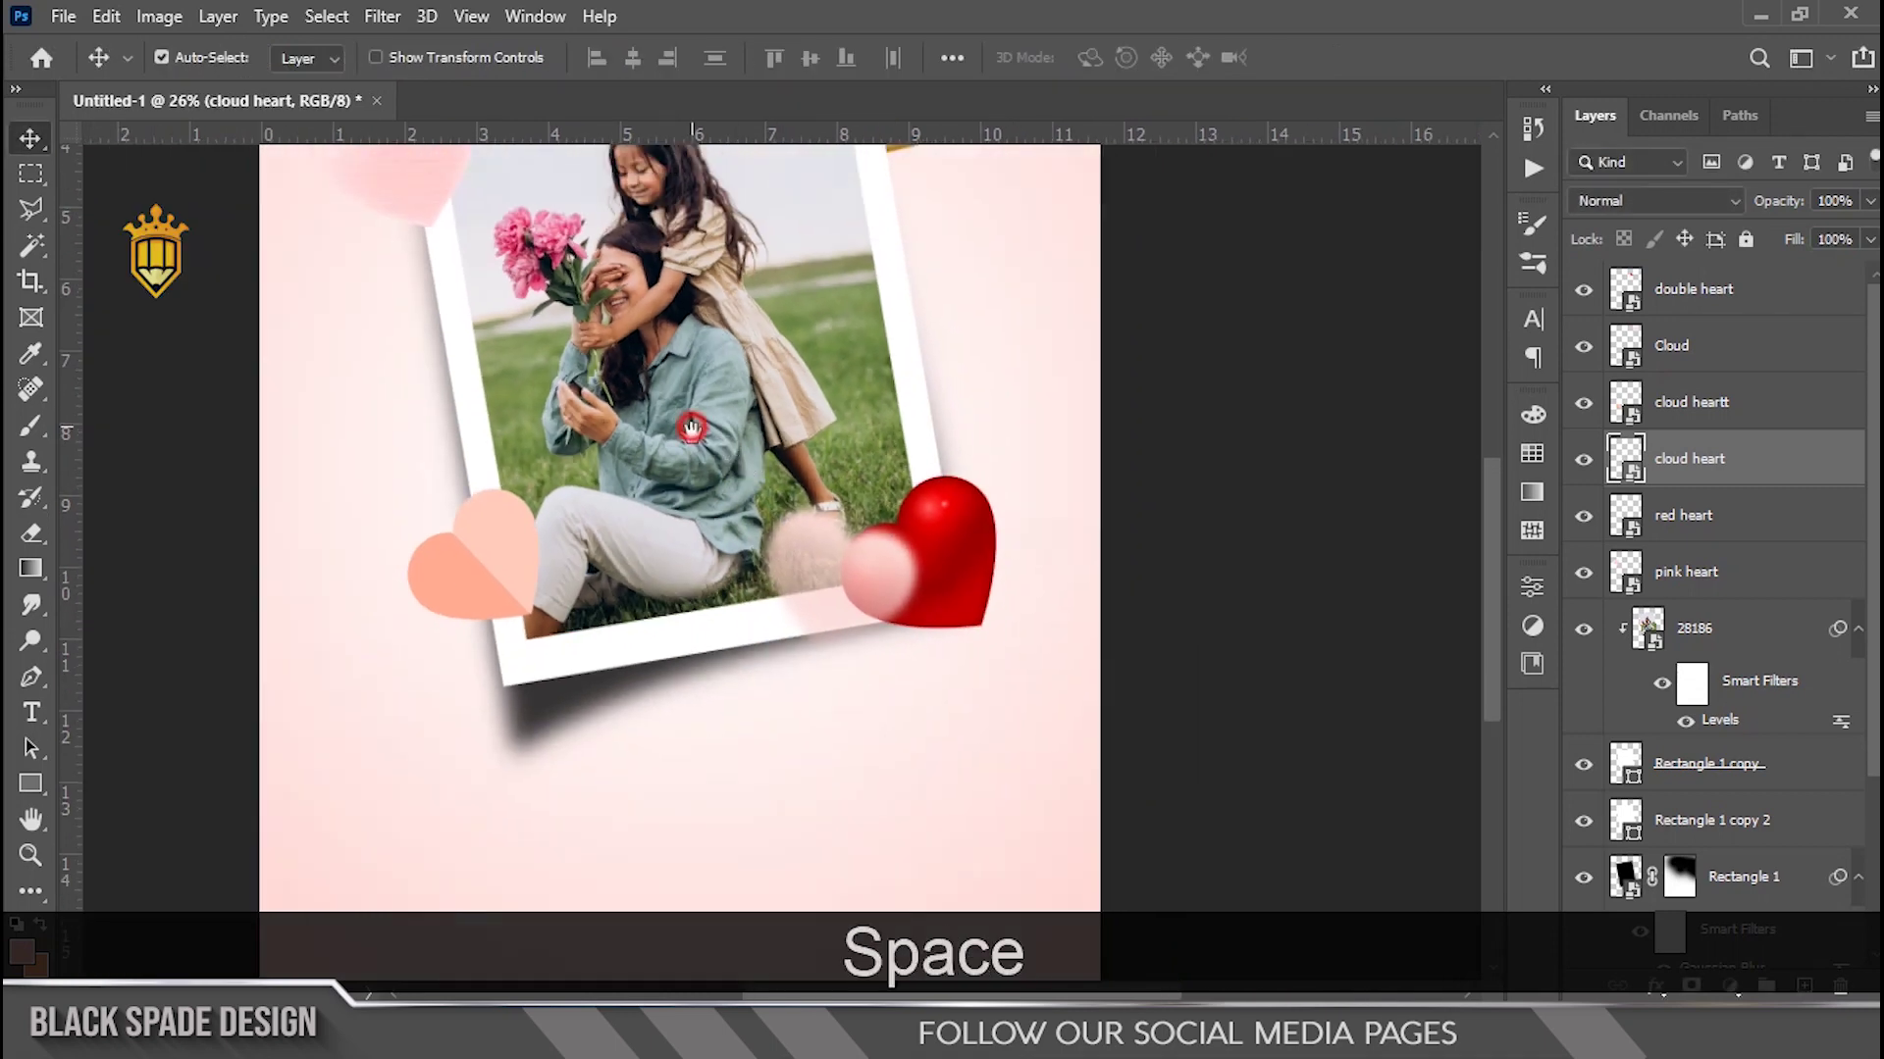
left_click_drag(692, 426, 747, 664)
right_click(685, 363)
left_click(734, 379)
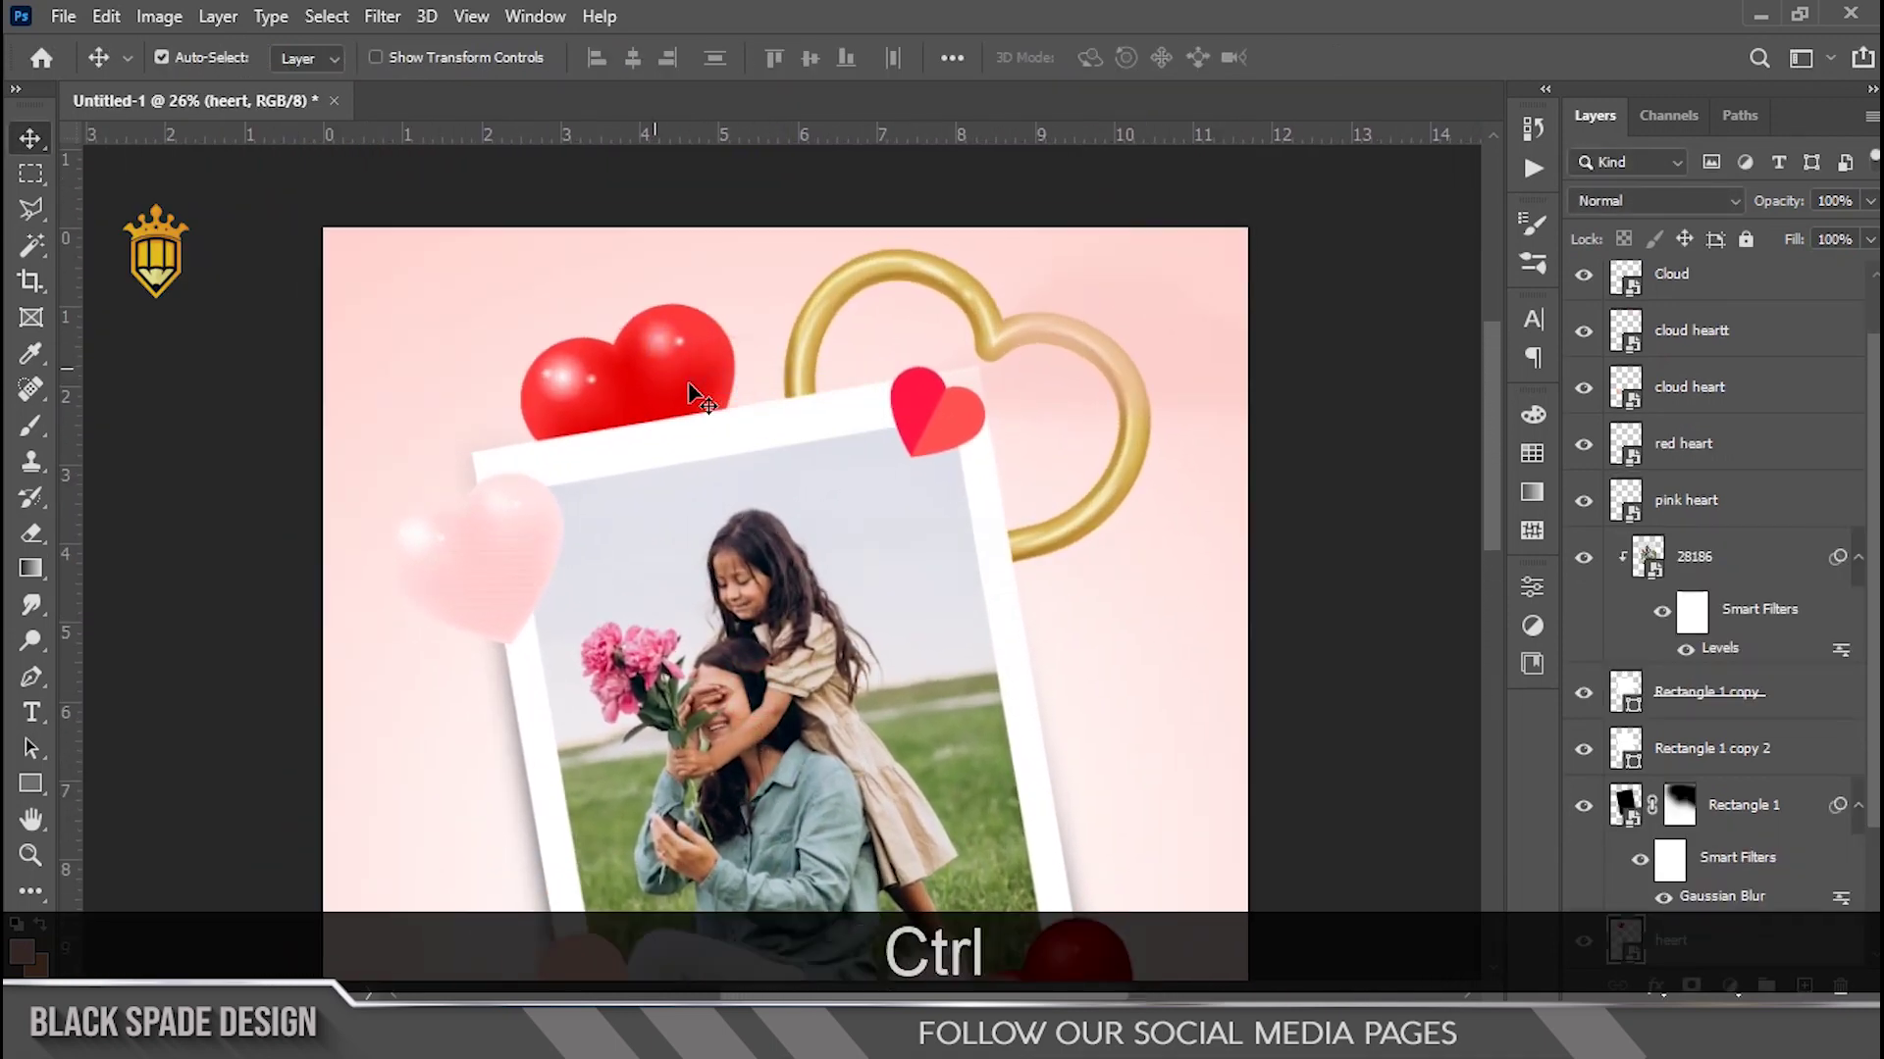
scroll(728, 383, "up", 2)
key("ctrl+t")
left_click_drag(833, 394, 802, 474)
key("Return")
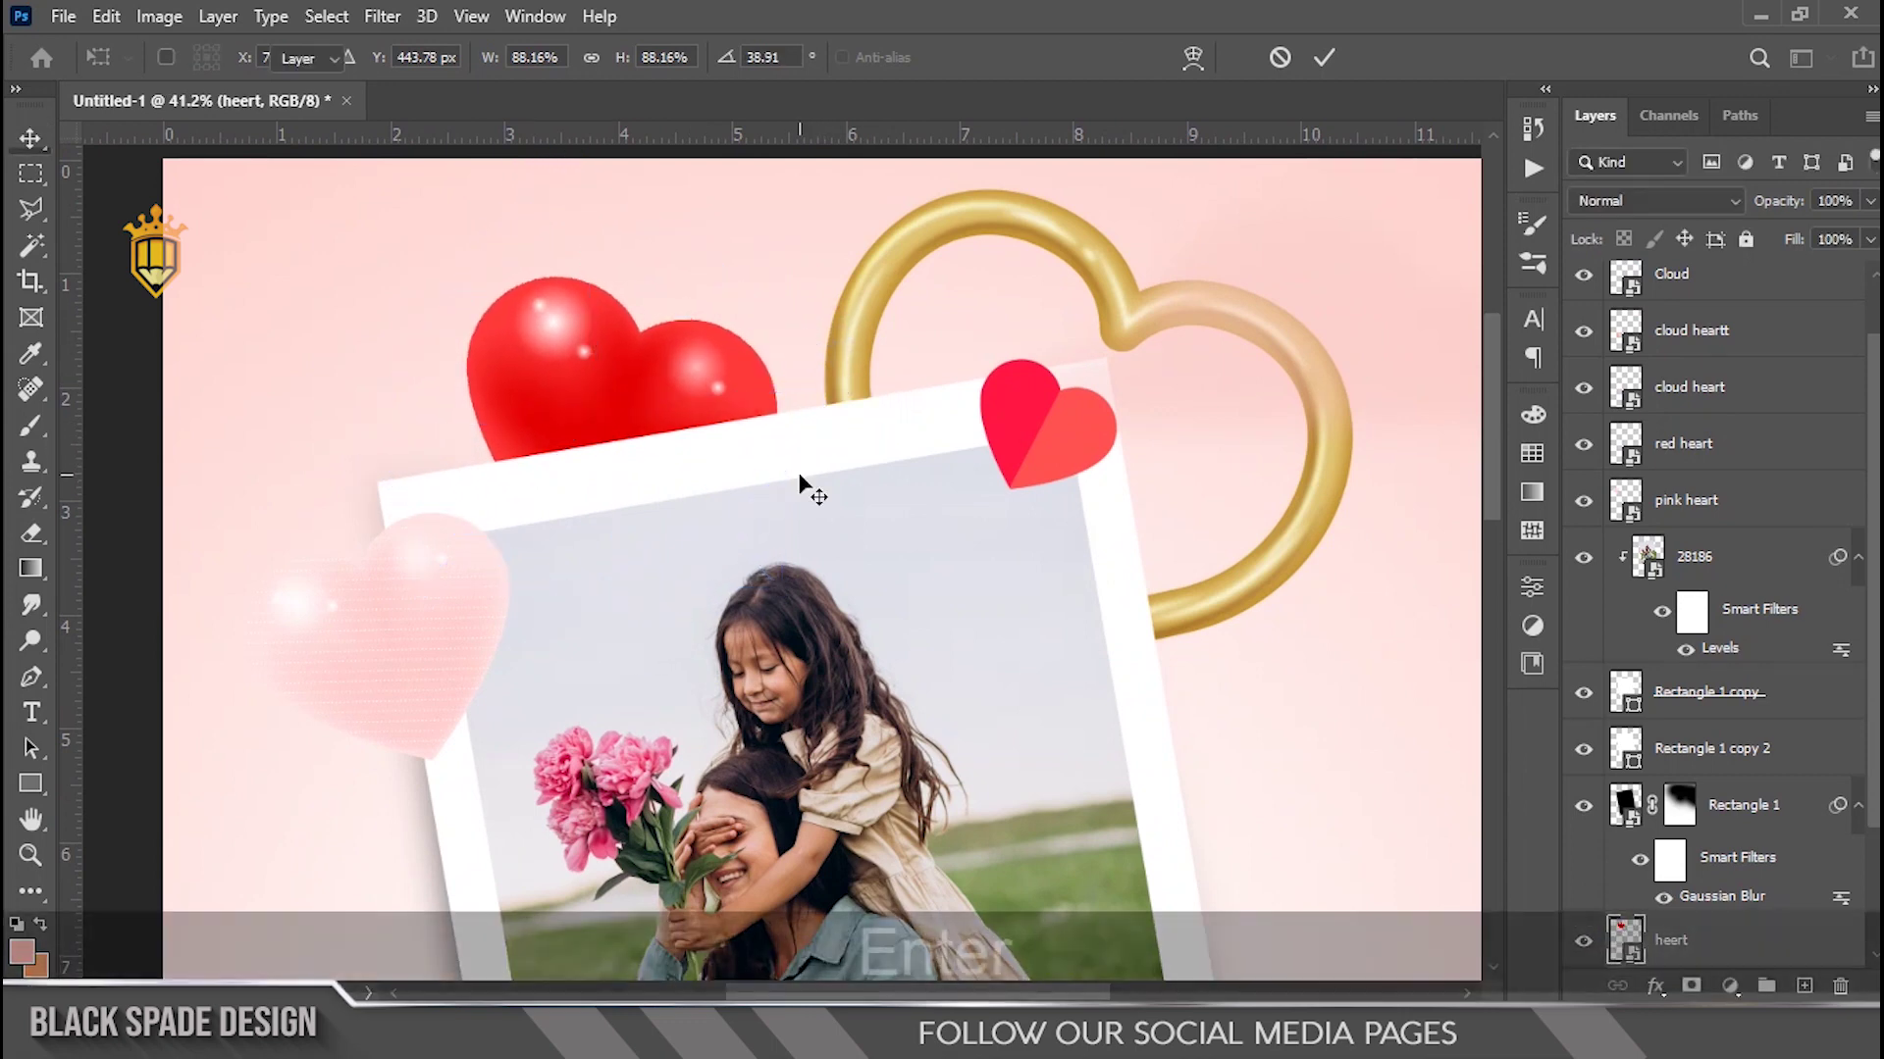
scroll(798, 481, "down", 3)
scroll(967, 421, "up", 2)
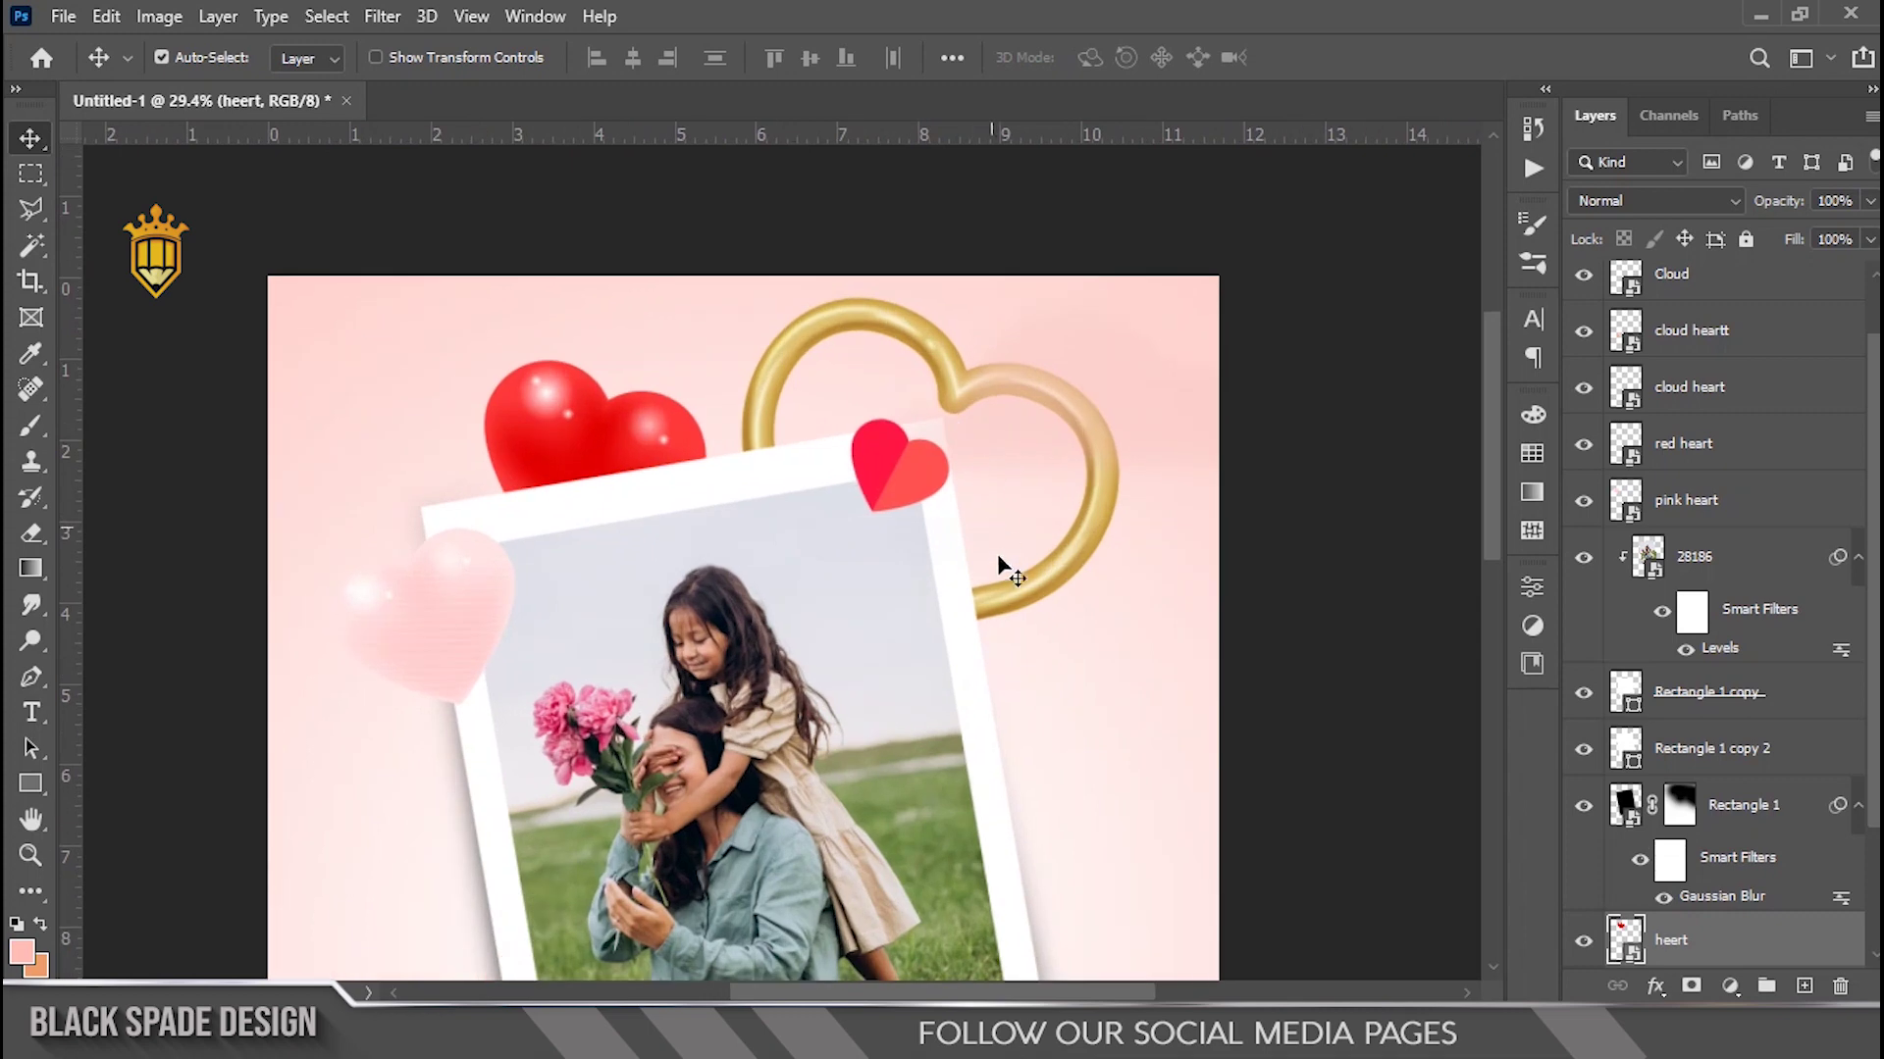
scroll(903, 495, "up", 3)
key("space")
left_click_drag(901, 494, 876, 579)
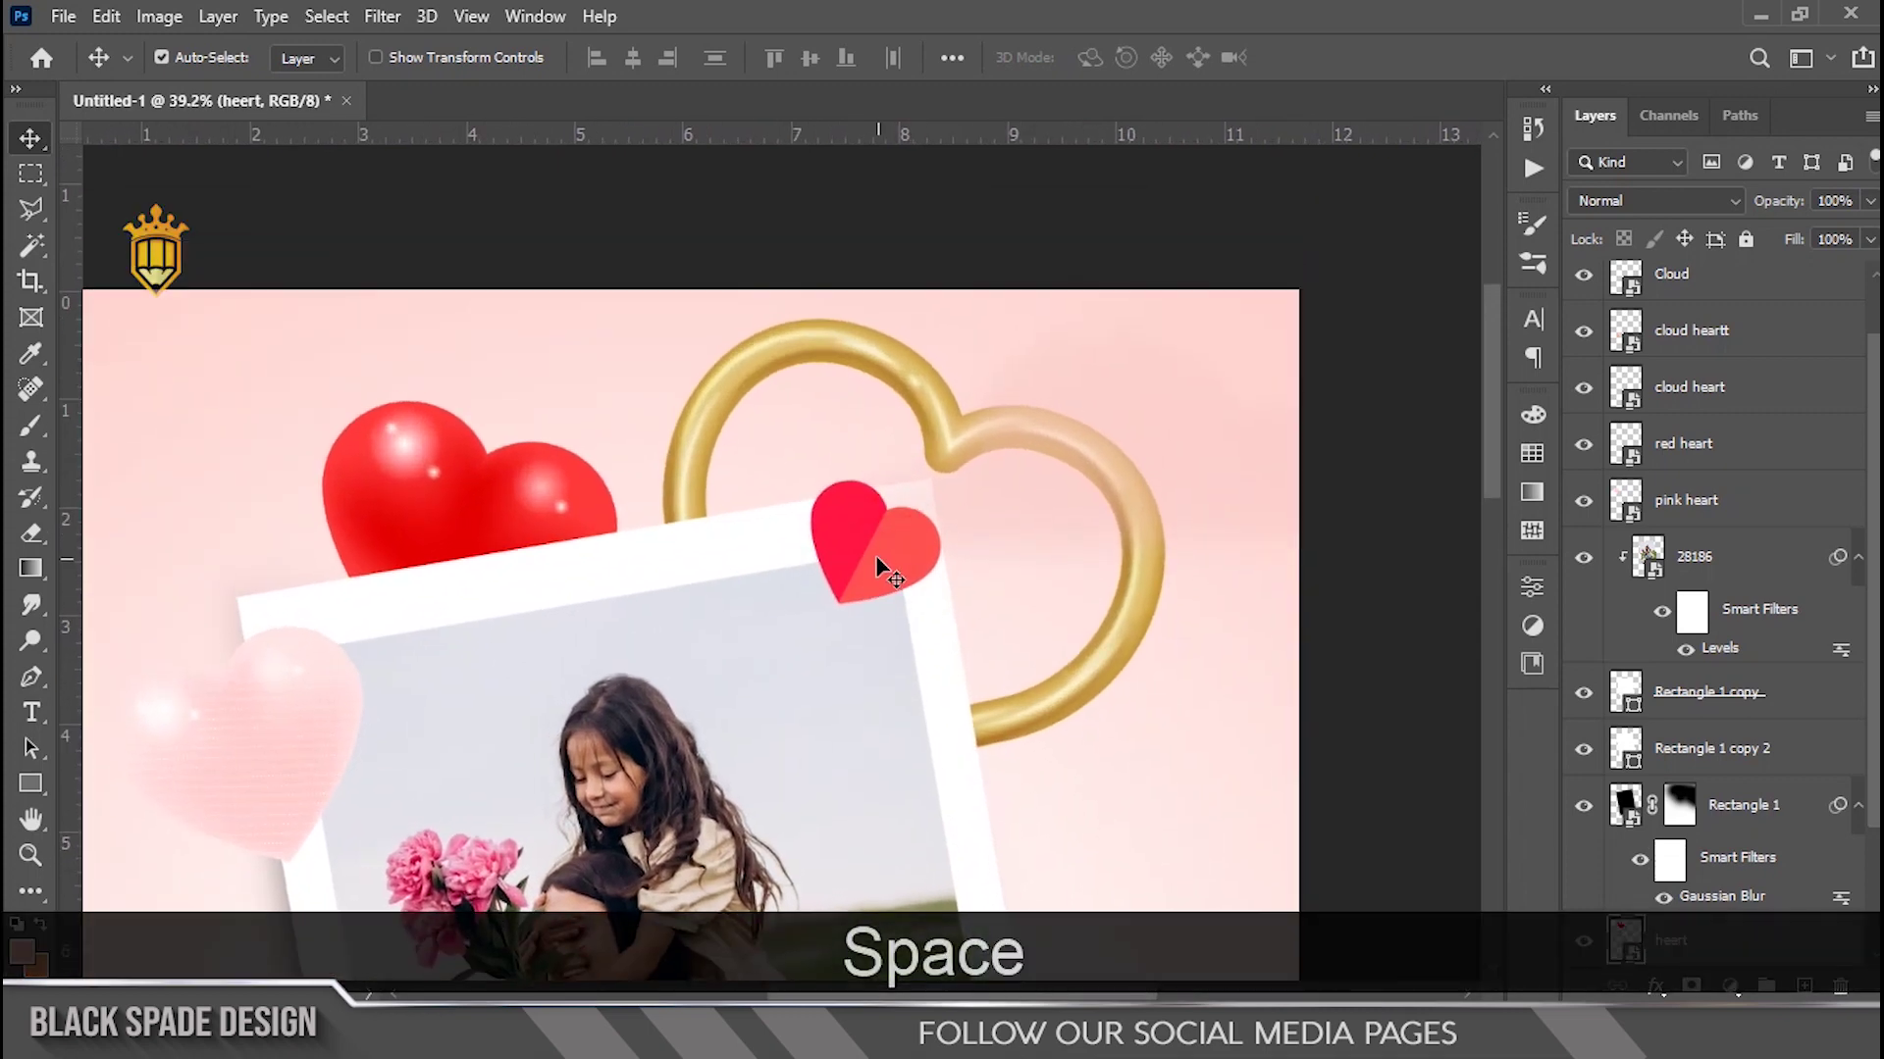
Select the double heart at the frame's upper-right corner and scale it up slightly from its center.
scroll(876, 566, "down", 1)
right_click(878, 559)
left_click(913, 574)
key("ctrl+t")
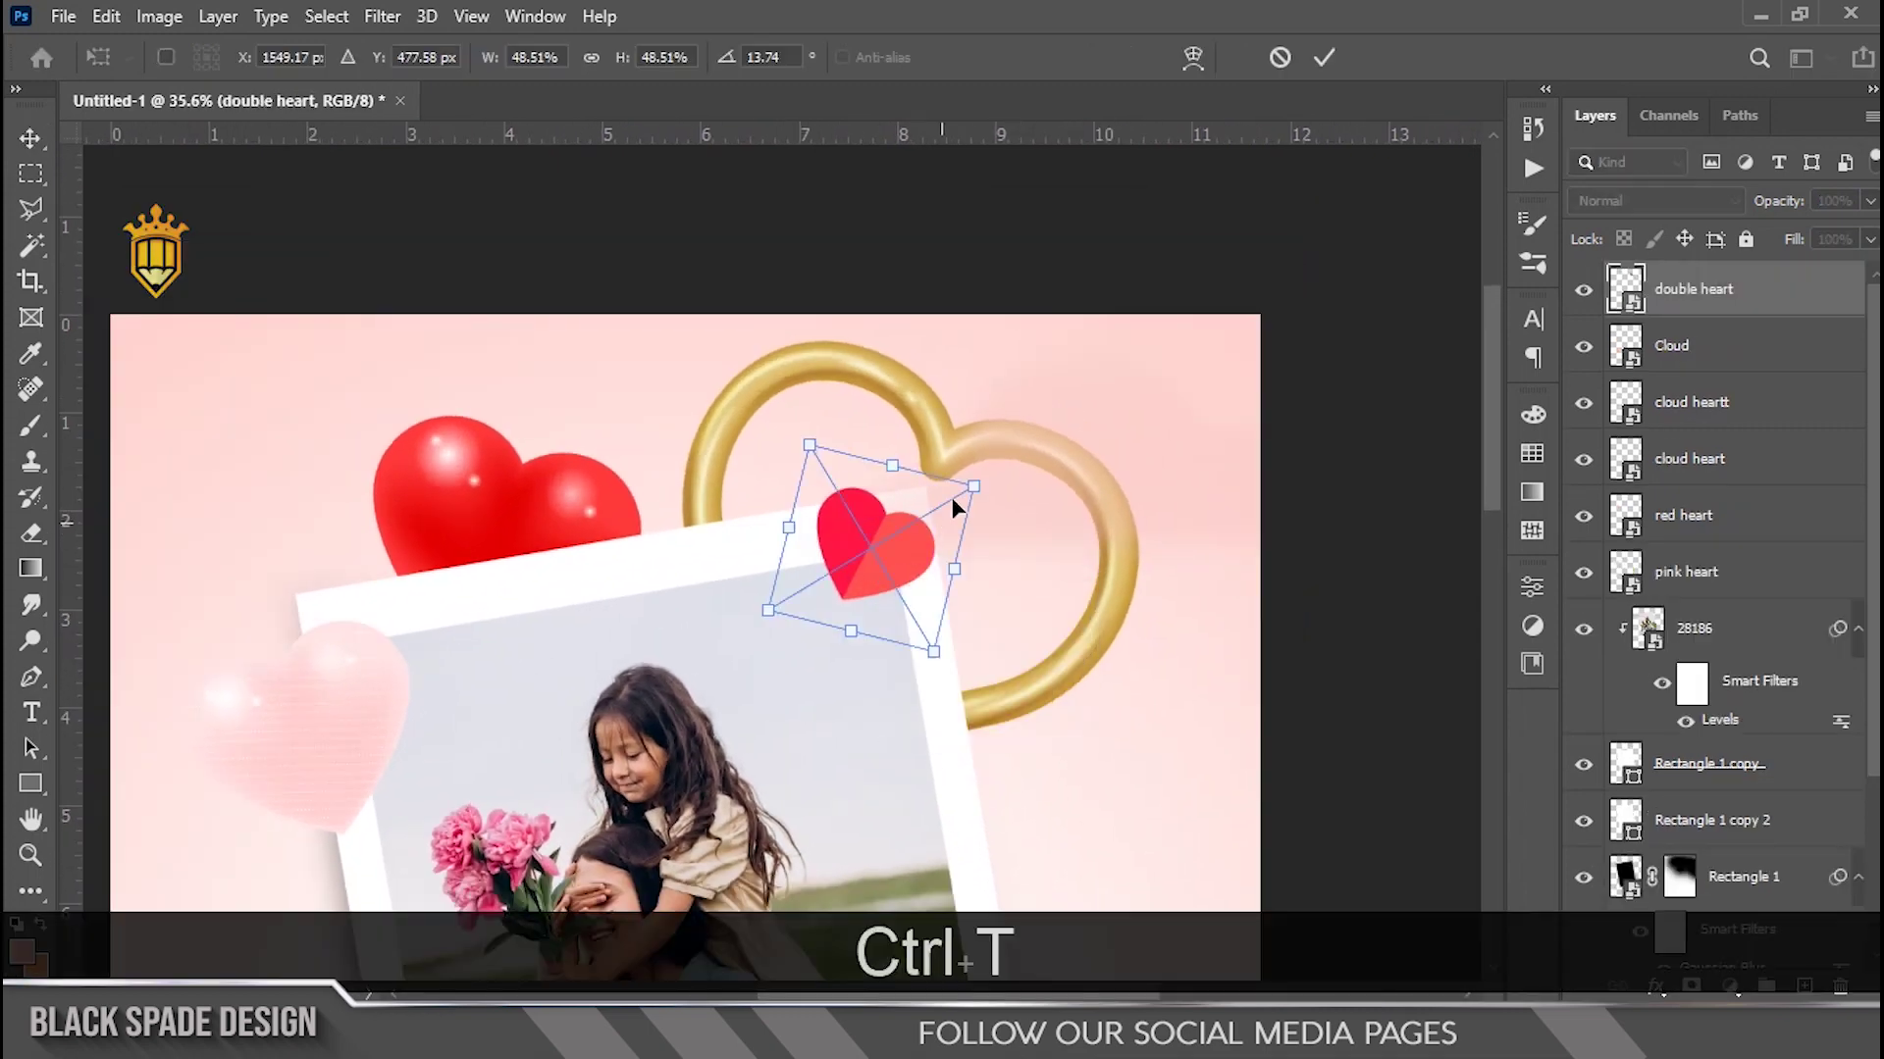
left_click_drag(979, 483, 1020, 467)
key("Return")
Duplicate the peach two-tone heart to the frame's right edge and move the copy's layer below the frame's shadow layer.
scroll(1030, 480, "down", 2)
key("space")
left_click_drag(792, 567, 792, 322)
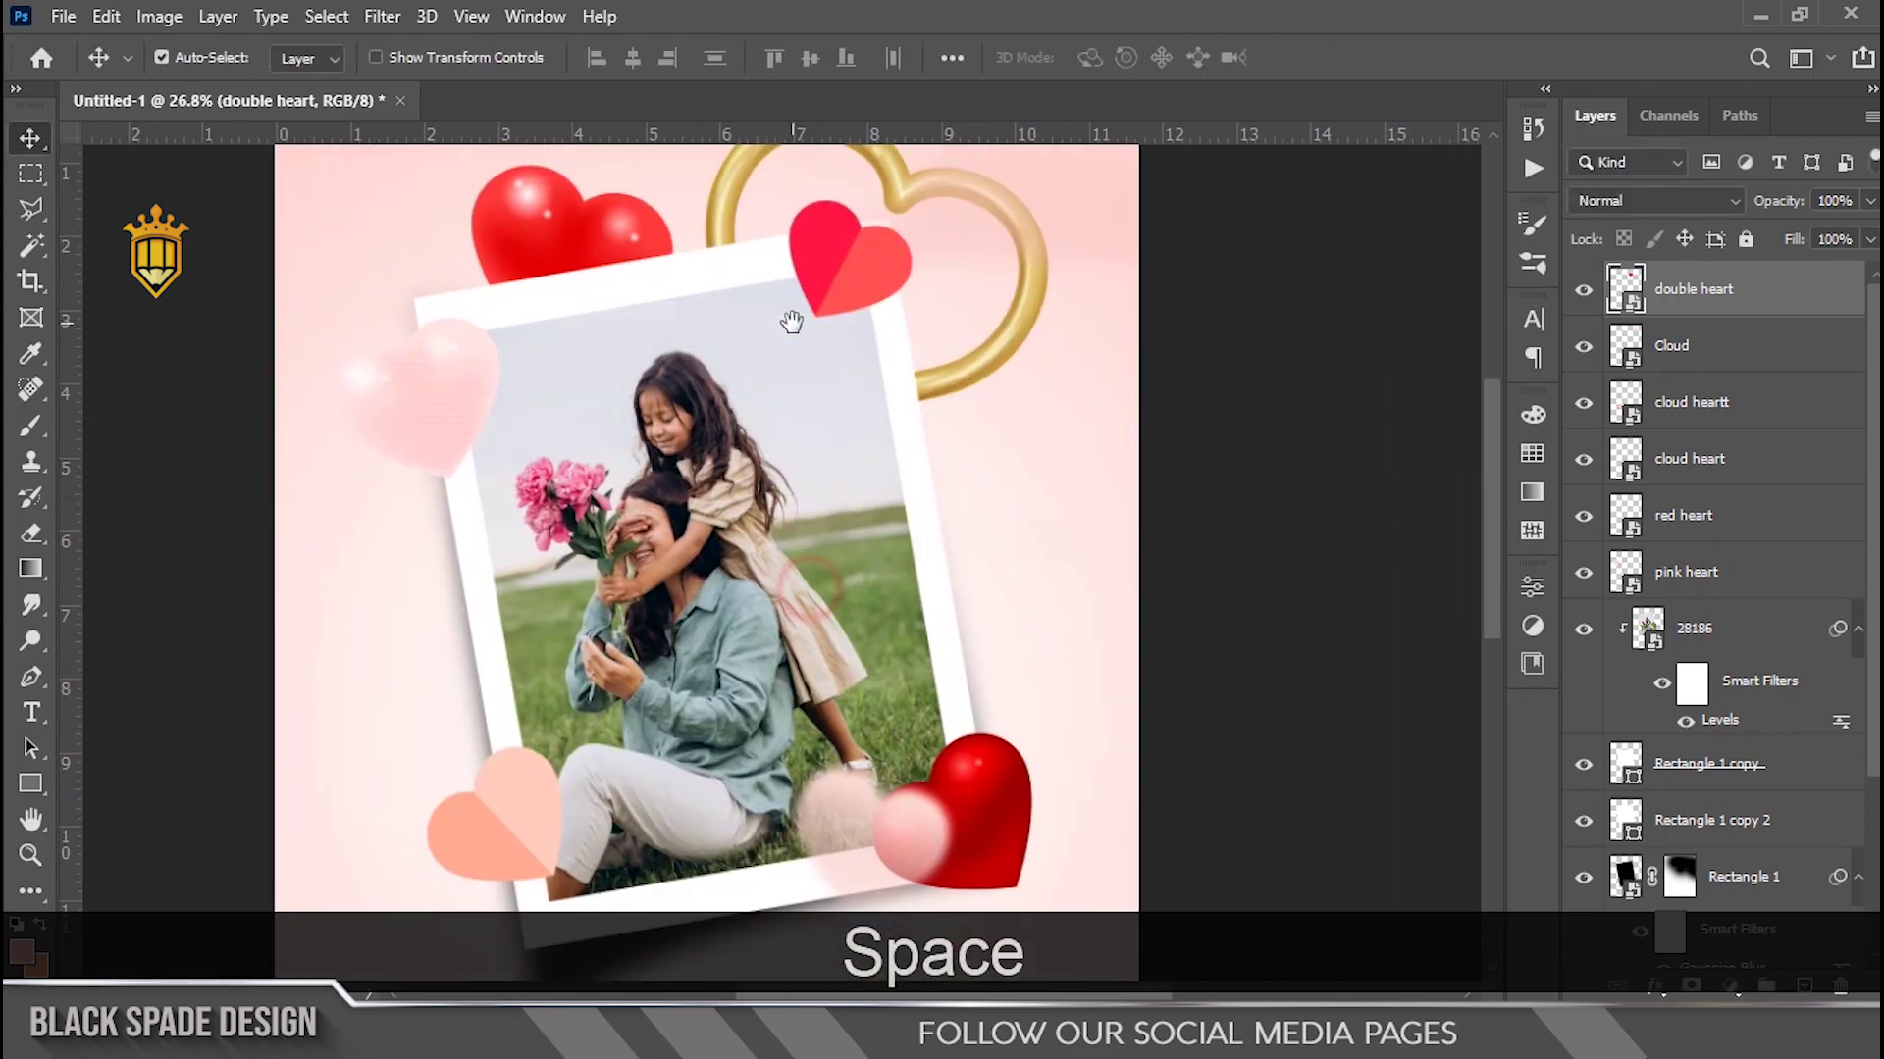
left_click_drag(473, 834, 999, 555)
left_click_drag(1687, 402, 1694, 888)
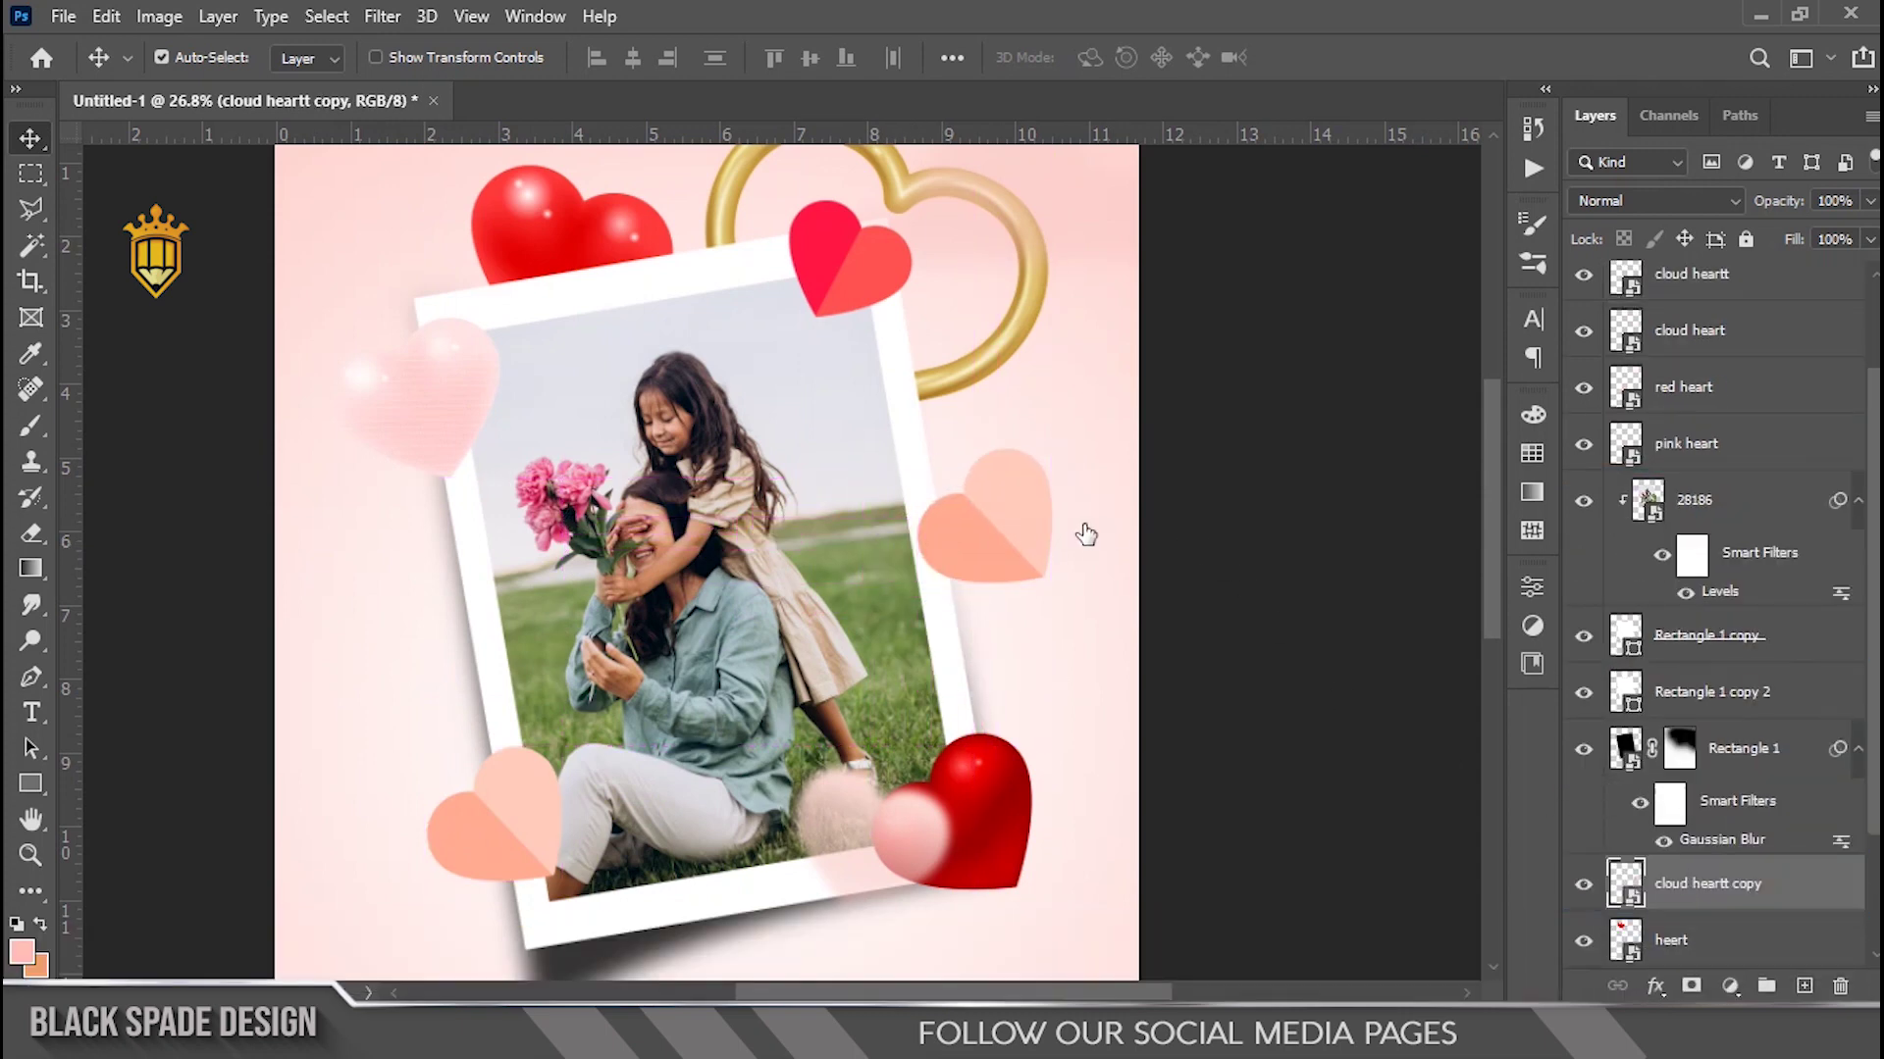
Rotate the copied peach heart slightly and scale it down so it peeks out from behind the frame's right edge.
scroll(988, 521, "up", 2)
key("ctrl+t")
left_click_drag(1152, 511, 1158, 463)
left_click_drag(1145, 548, 969, 550)
key("Return")
Select the pale pink heart at the frame's upper-left corner, move it up slightly and adjust its rotation.
scroll(836, 505, "down", 6)
key("space")
left_click_drag(613, 441, 689, 550)
scroll(512, 507, "up", 8)
right_click(511, 506)
left_click(556, 521)
left_click_drag(589, 586, 590, 537)
key("ctrl+t")
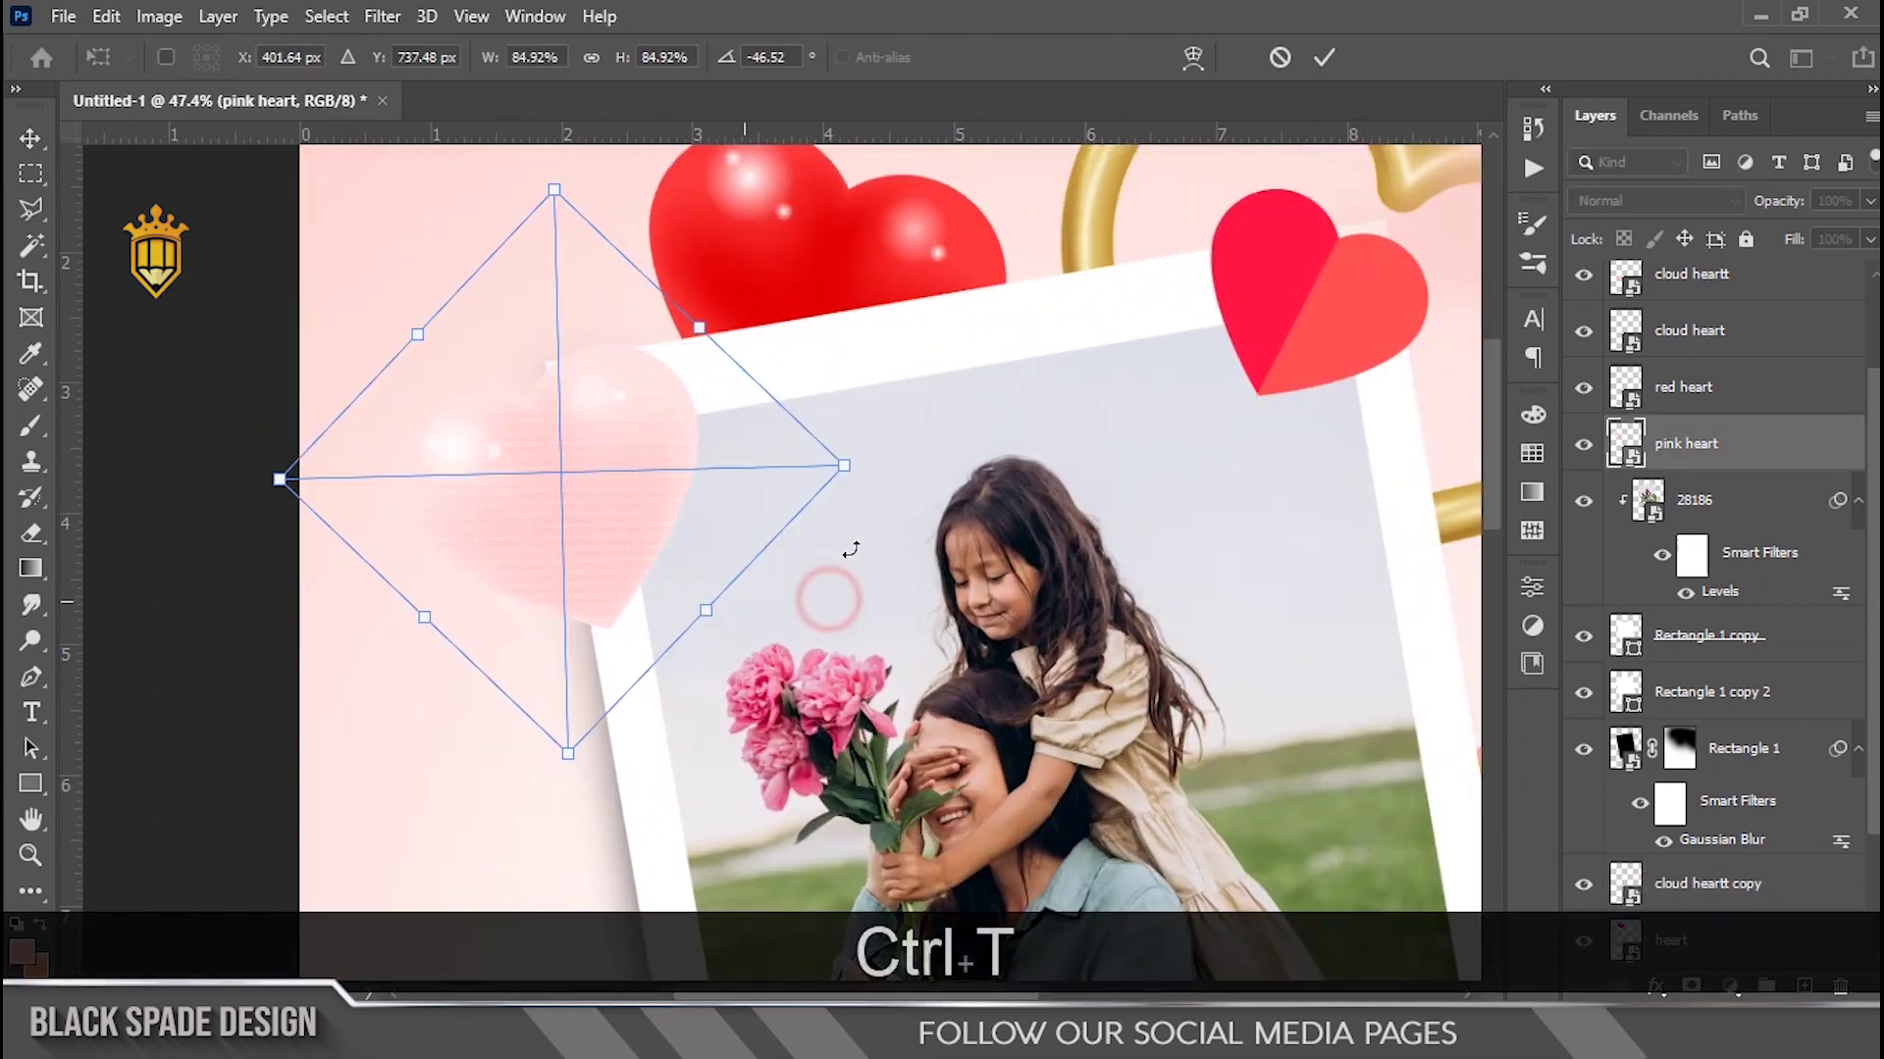
left_click_drag(851, 555, 853, 526)
key("Return")
Duplicate the cloud near the gold heart and place the copy over the frame's right edge above the dark red heart.
scroll(715, 538, "down", 3)
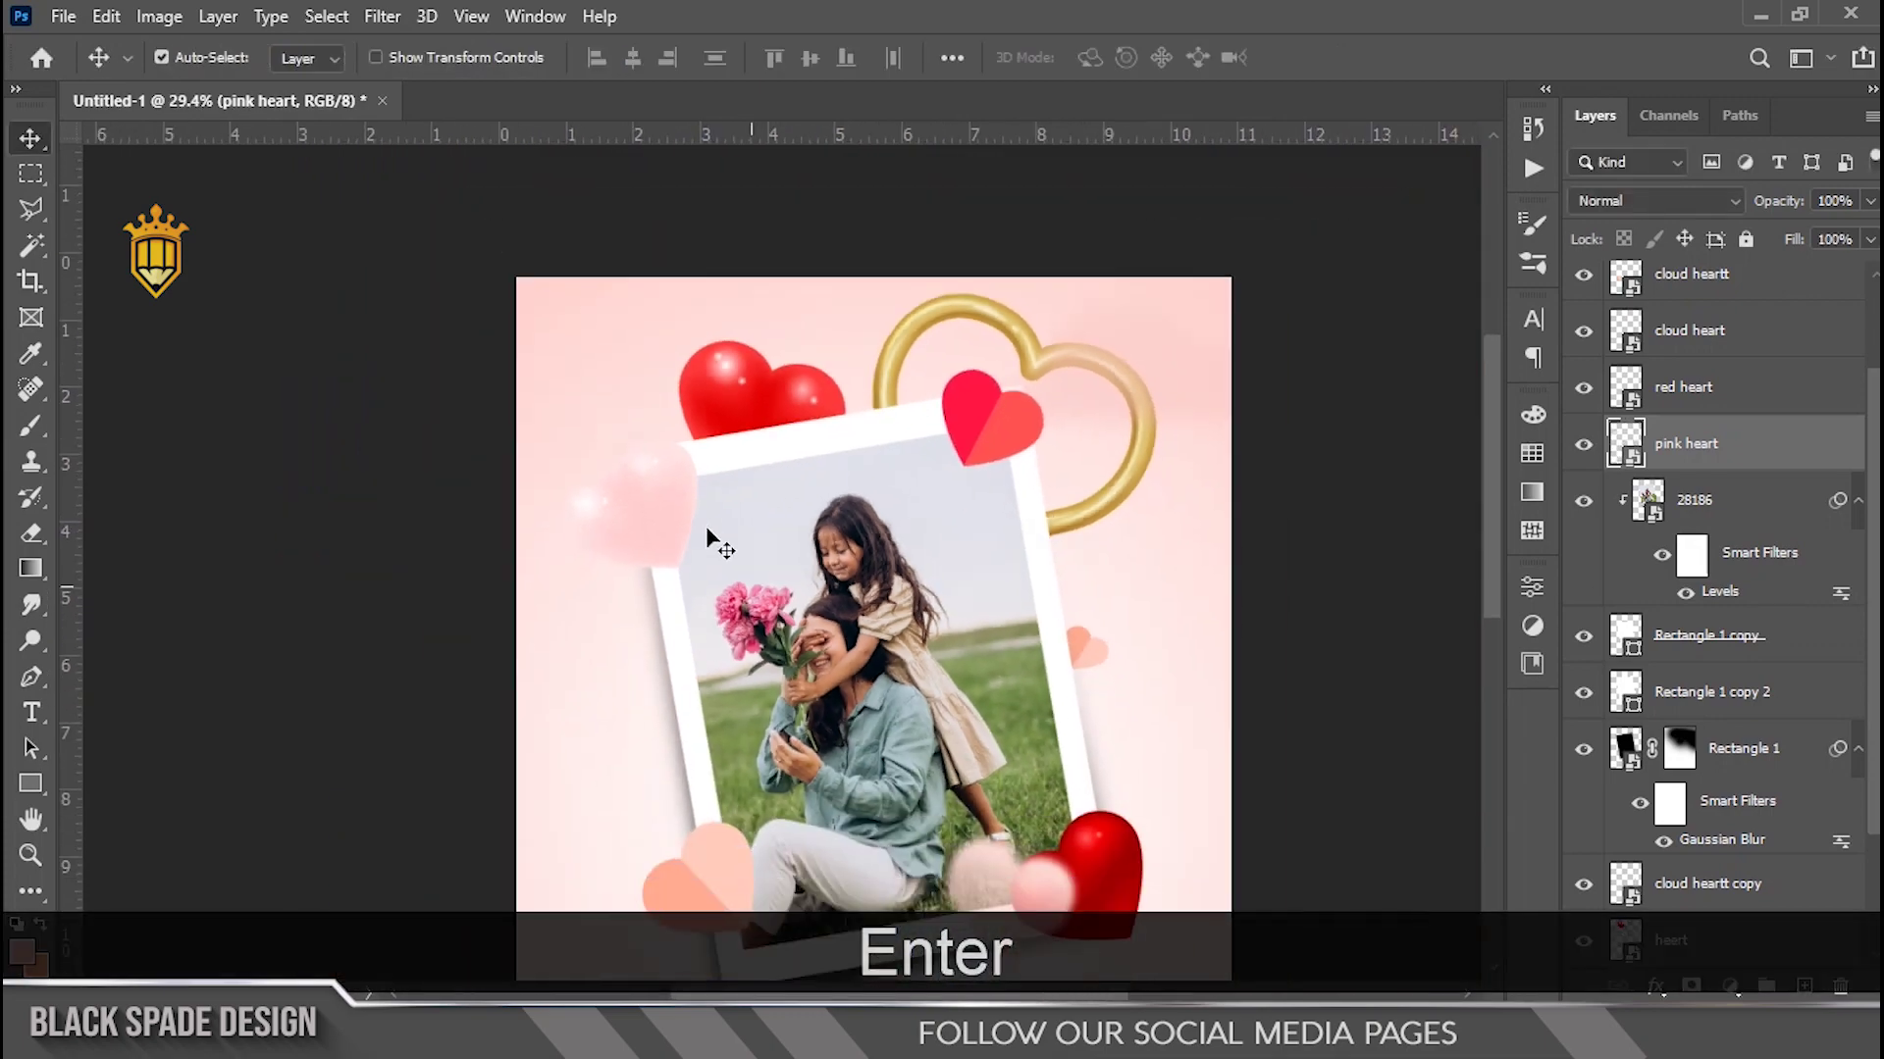
scroll(715, 539, "down", 3)
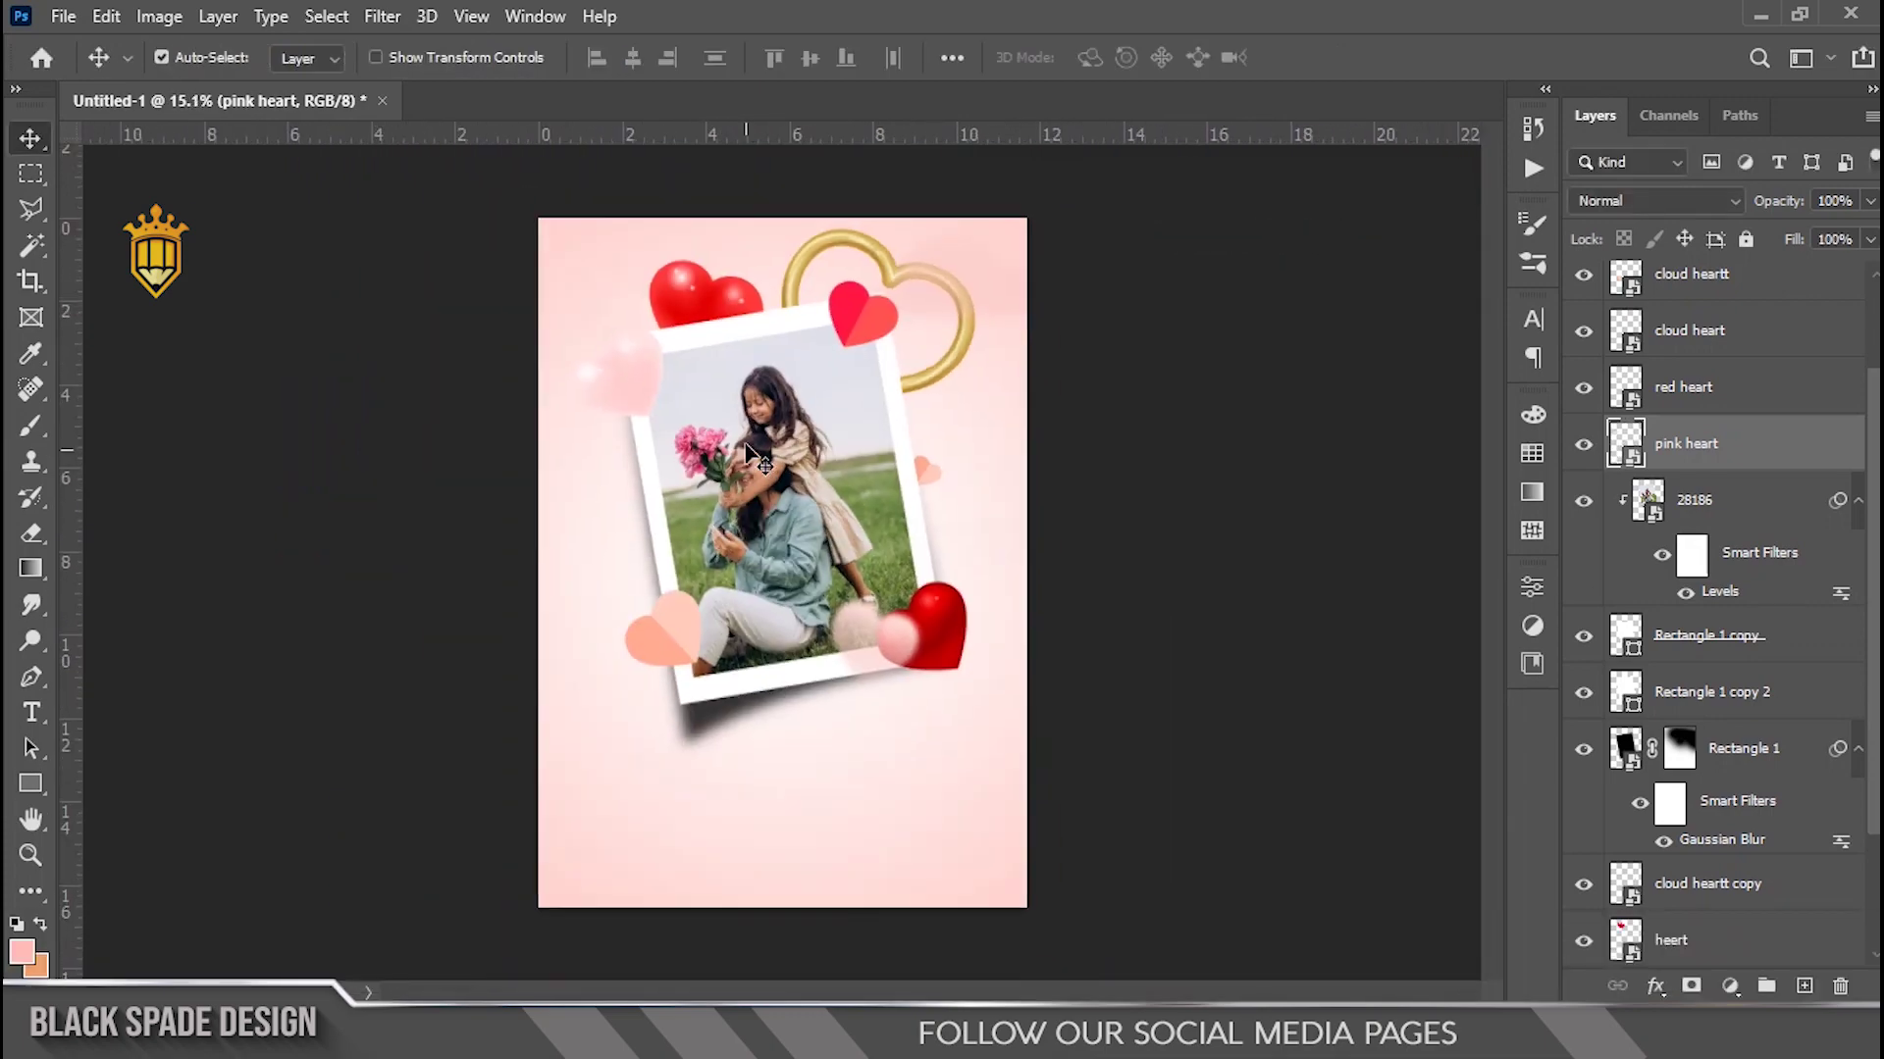
scroll(745, 457, "up", 3)
key("space")
left_click_drag(725, 598, 728, 573)
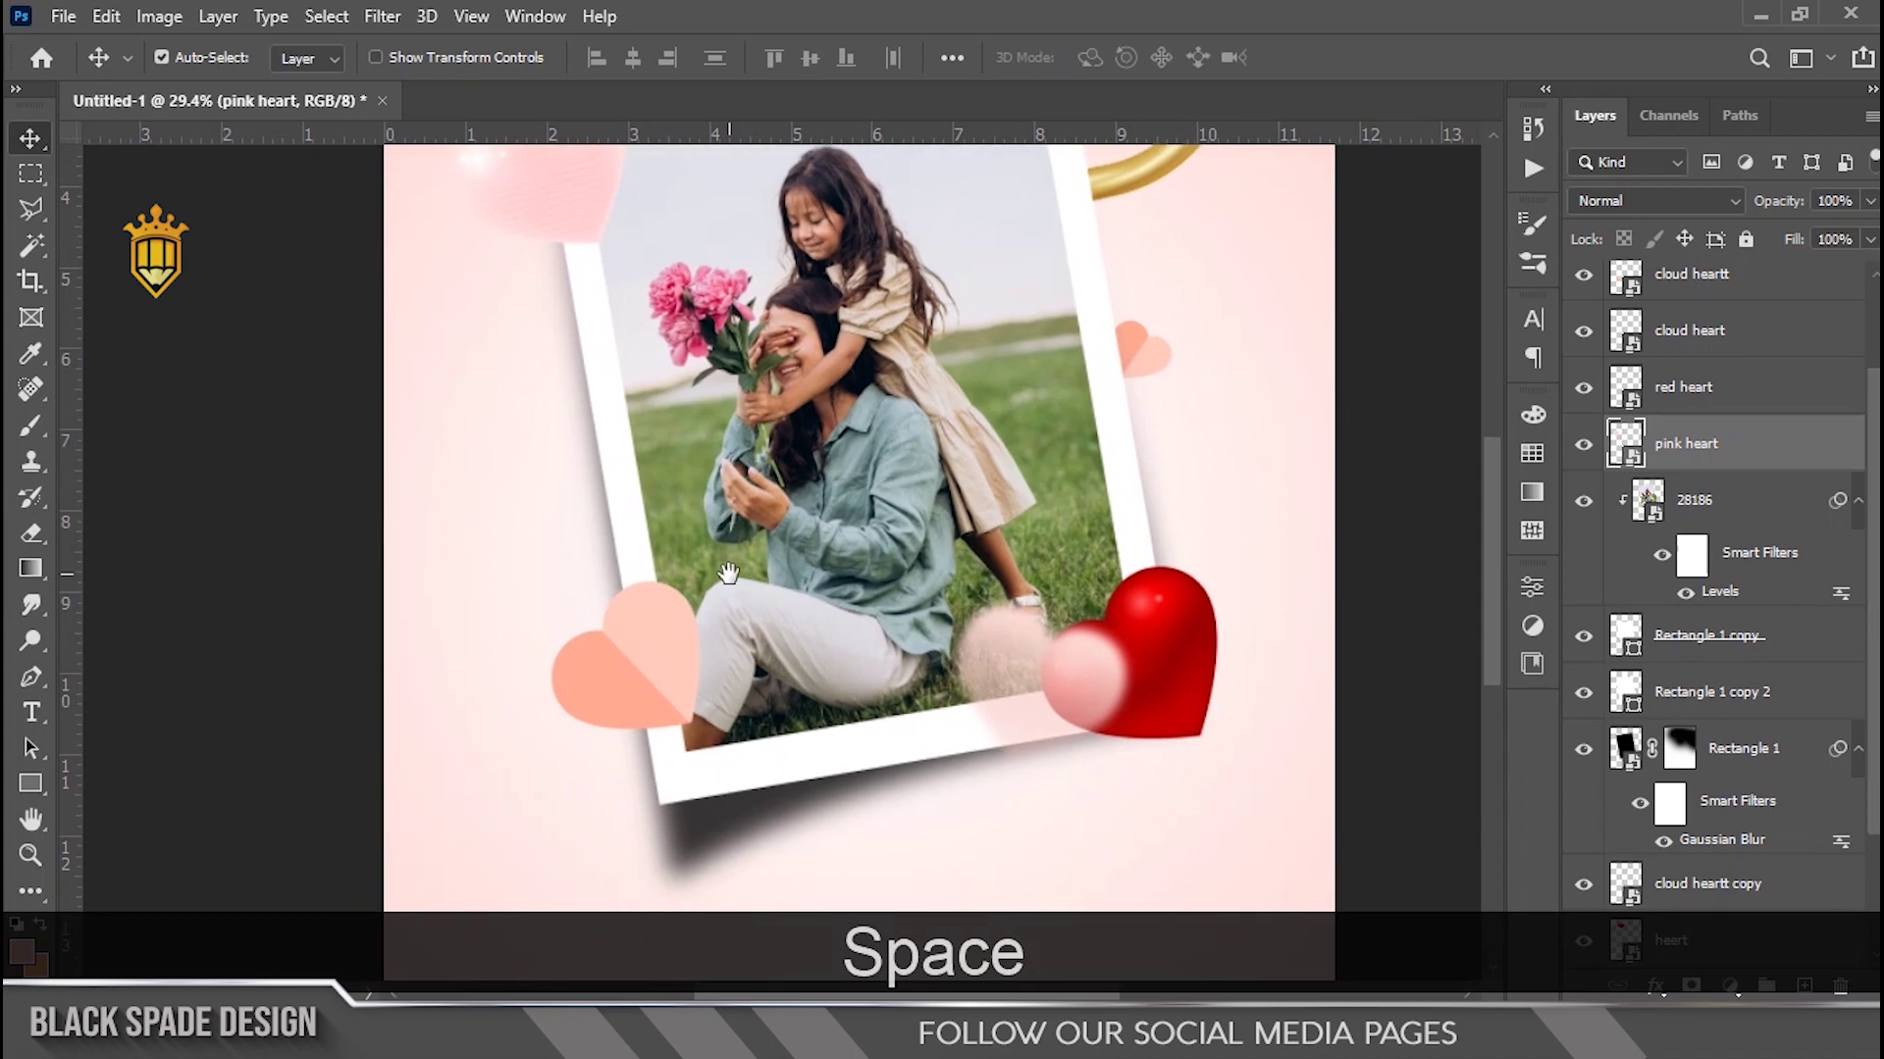
scroll(726, 588, "down", 2)
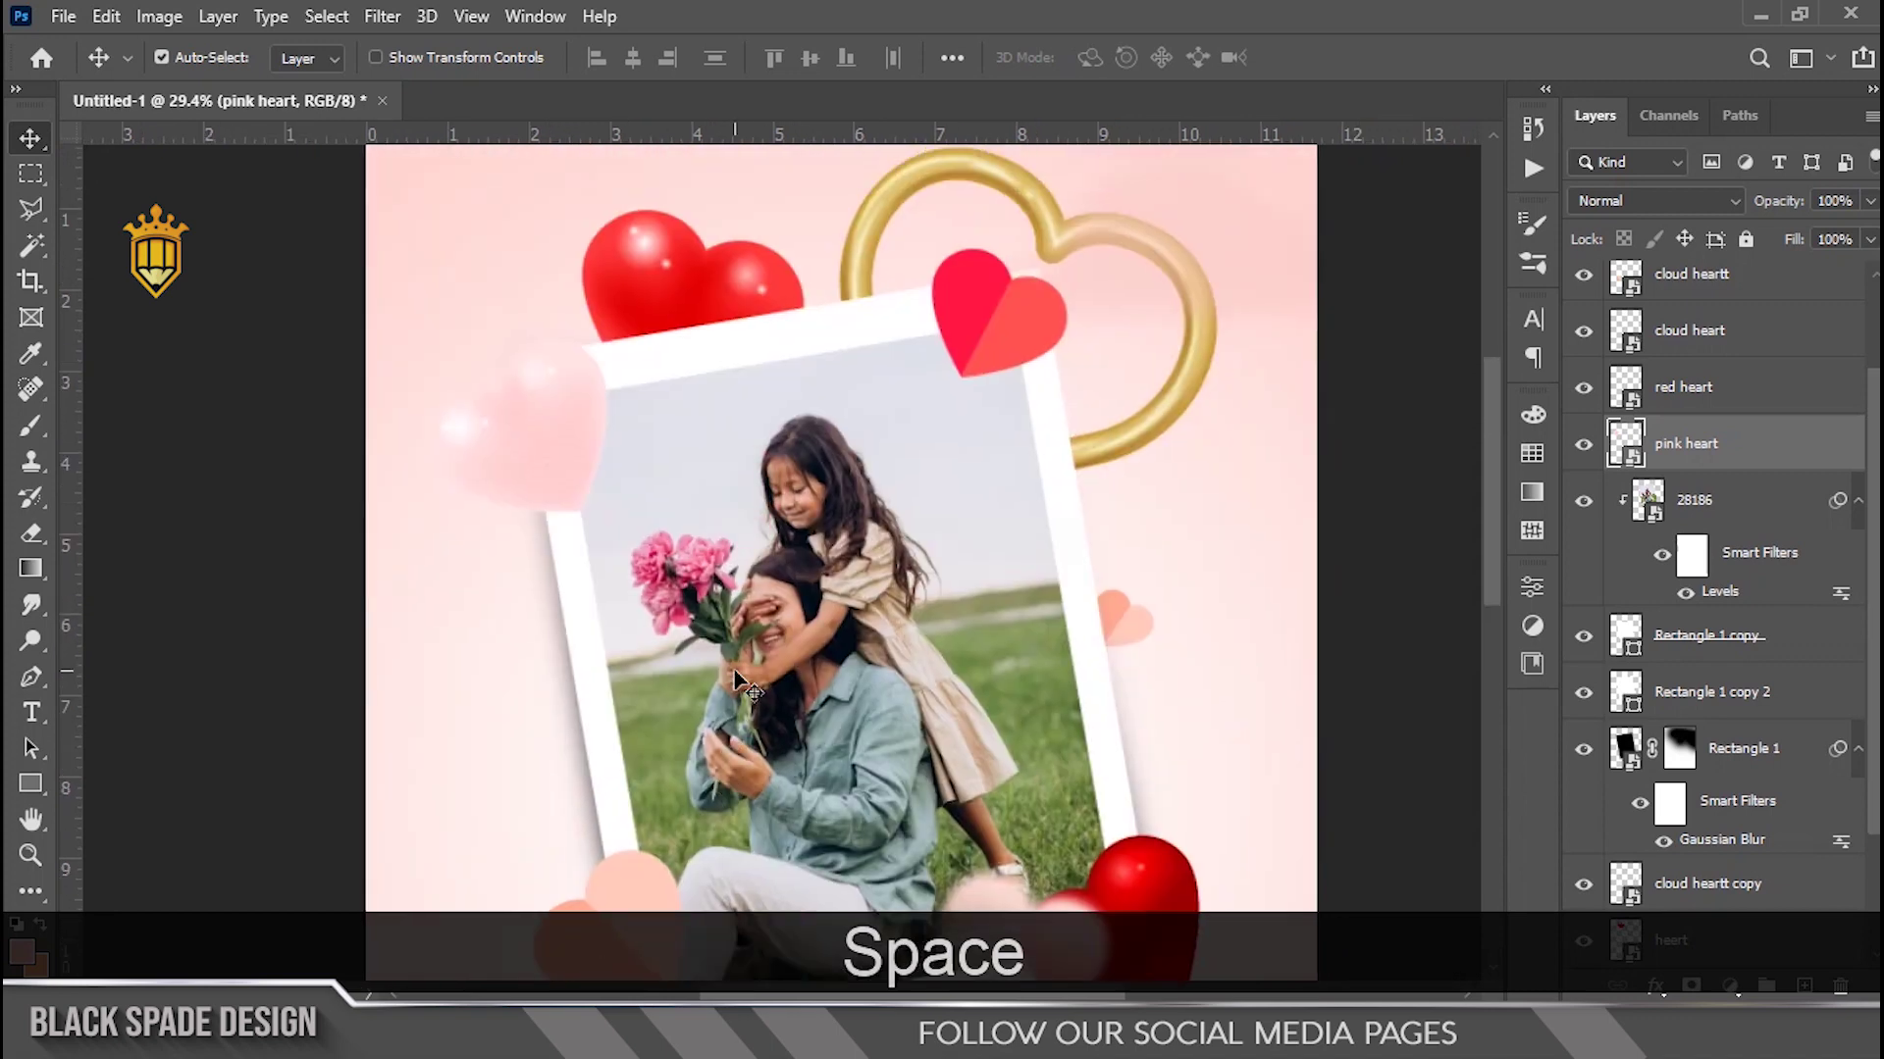
left_click_drag(736, 672, 749, 549)
right_click(1040, 275)
left_click(1084, 264)
left_click_drag(1064, 252, 1098, 687)
Draw a rectangle about 4.99 in wide and 1.45 in high just below the photo frame.
left_click_drag(962, 704, 957, 473)
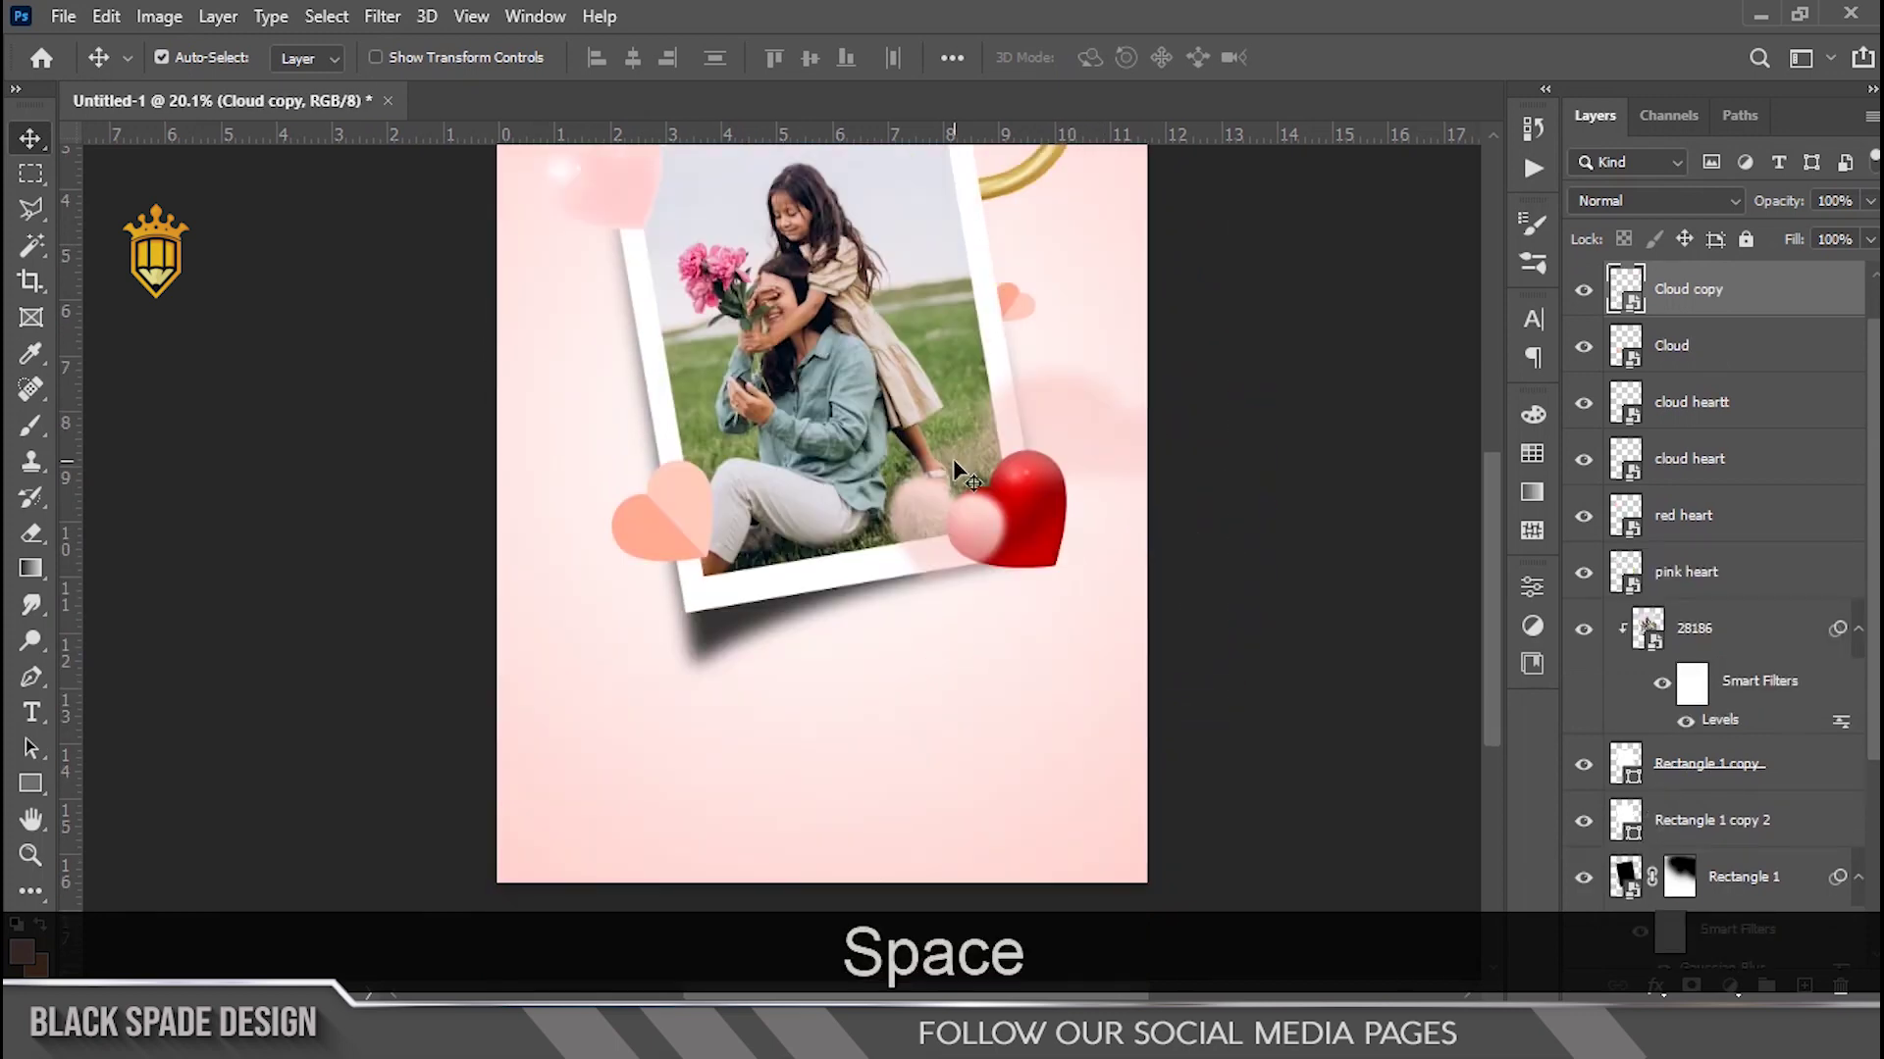
scroll(726, 670, "up", 3)
left_click_drag(709, 687, 695, 576)
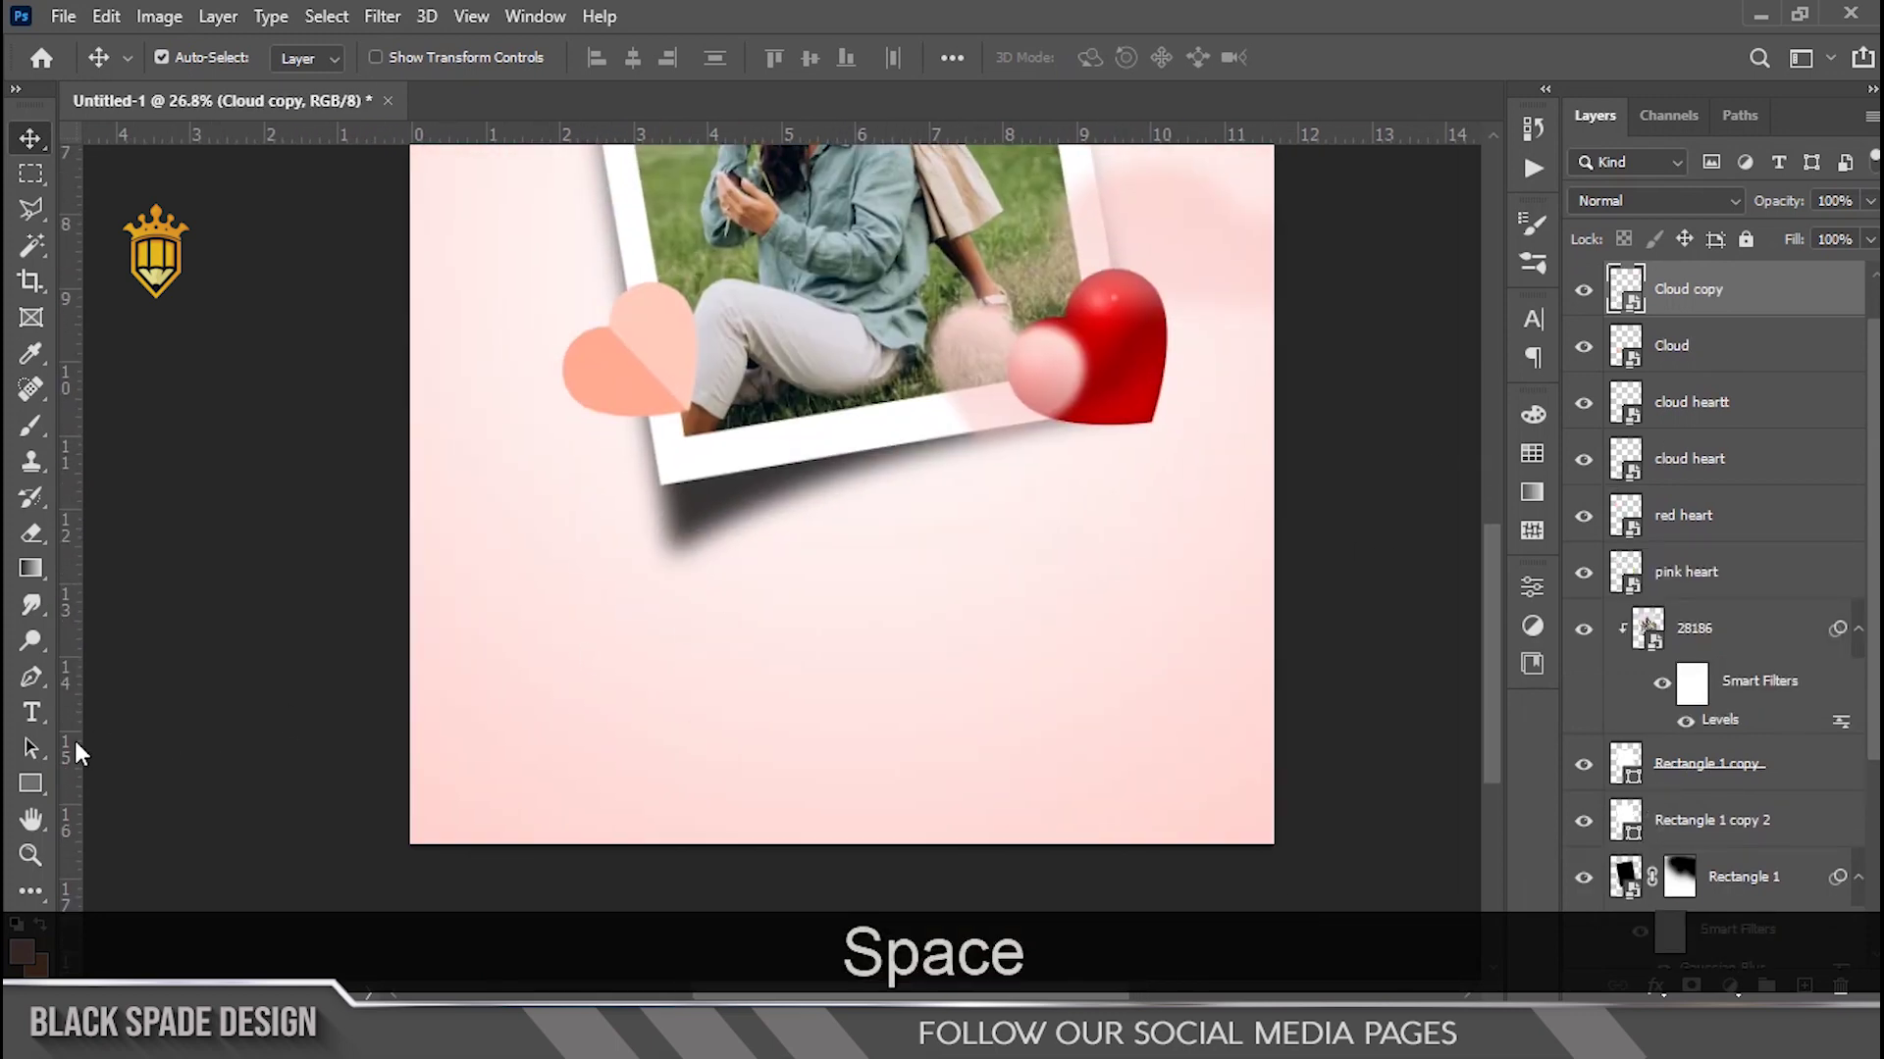
left_click(31, 785)
scroll(883, 609, "up", 2)
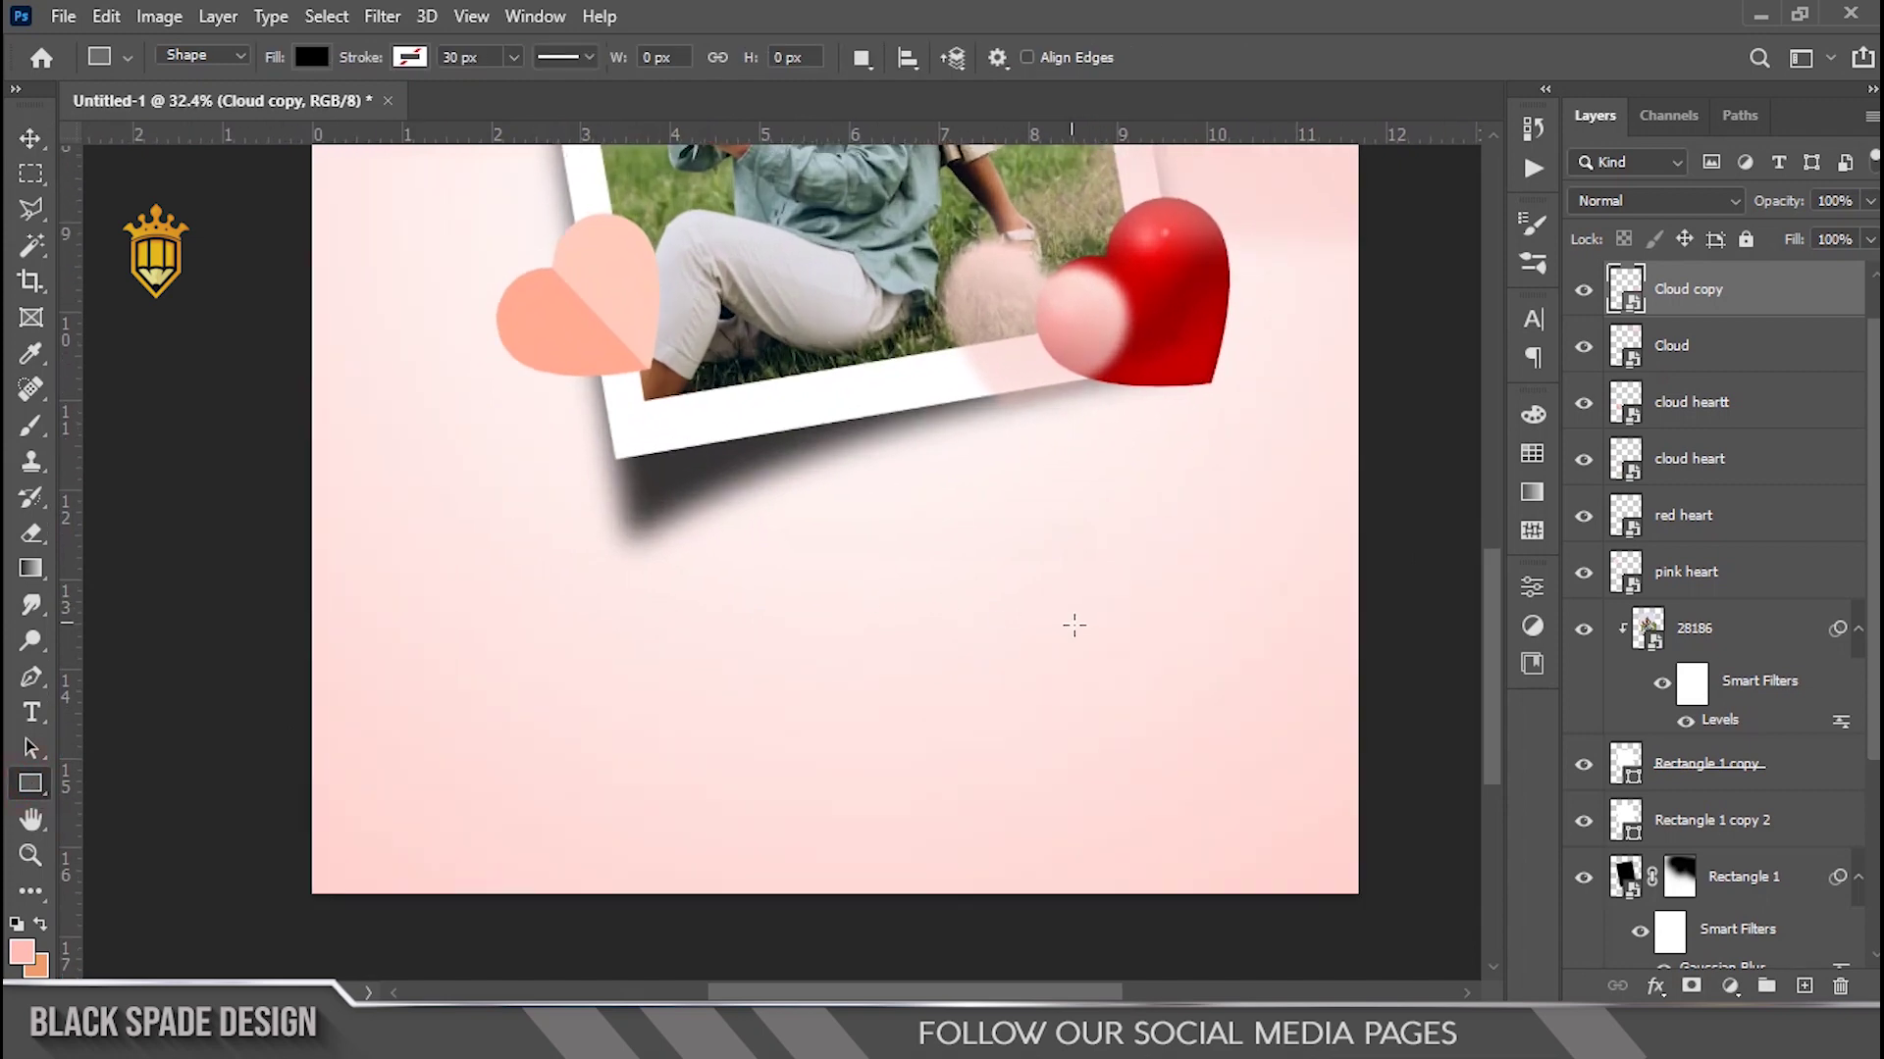
left_click(1076, 635)
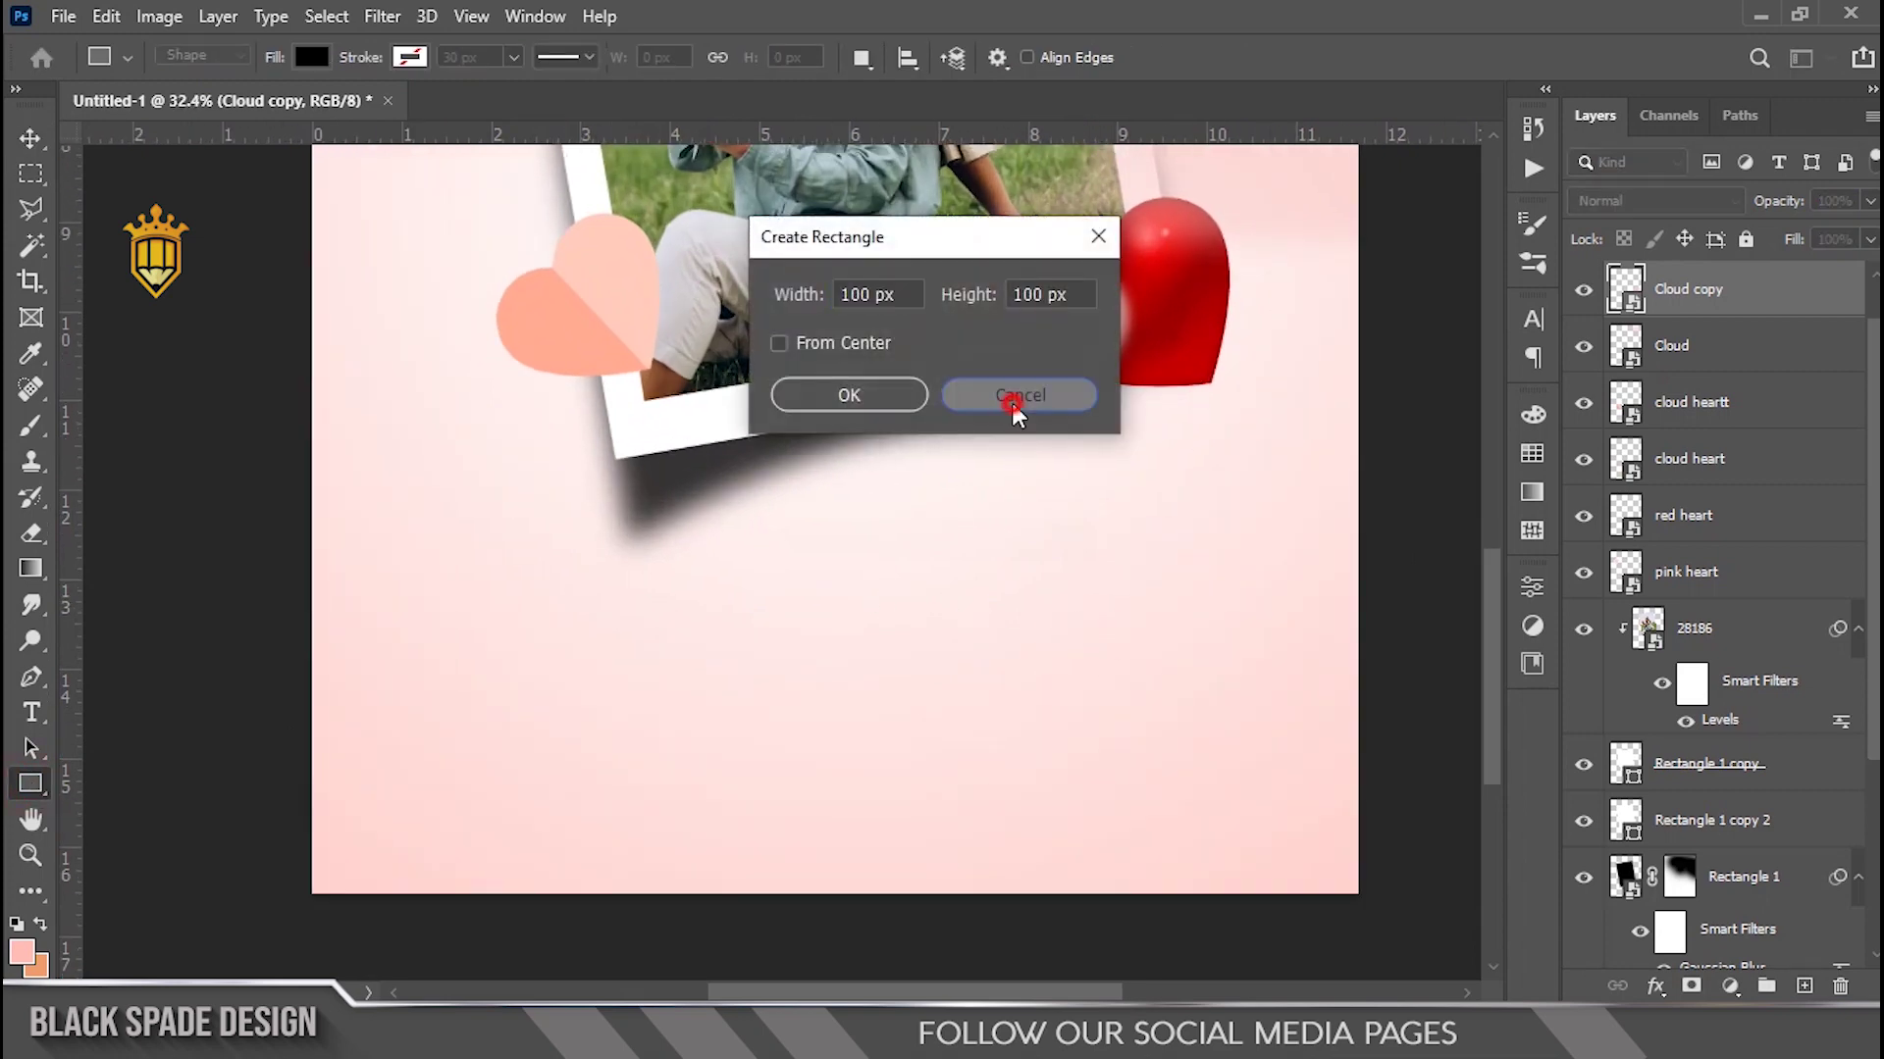
left_click(1021, 396)
scroll(904, 530, "down", 4)
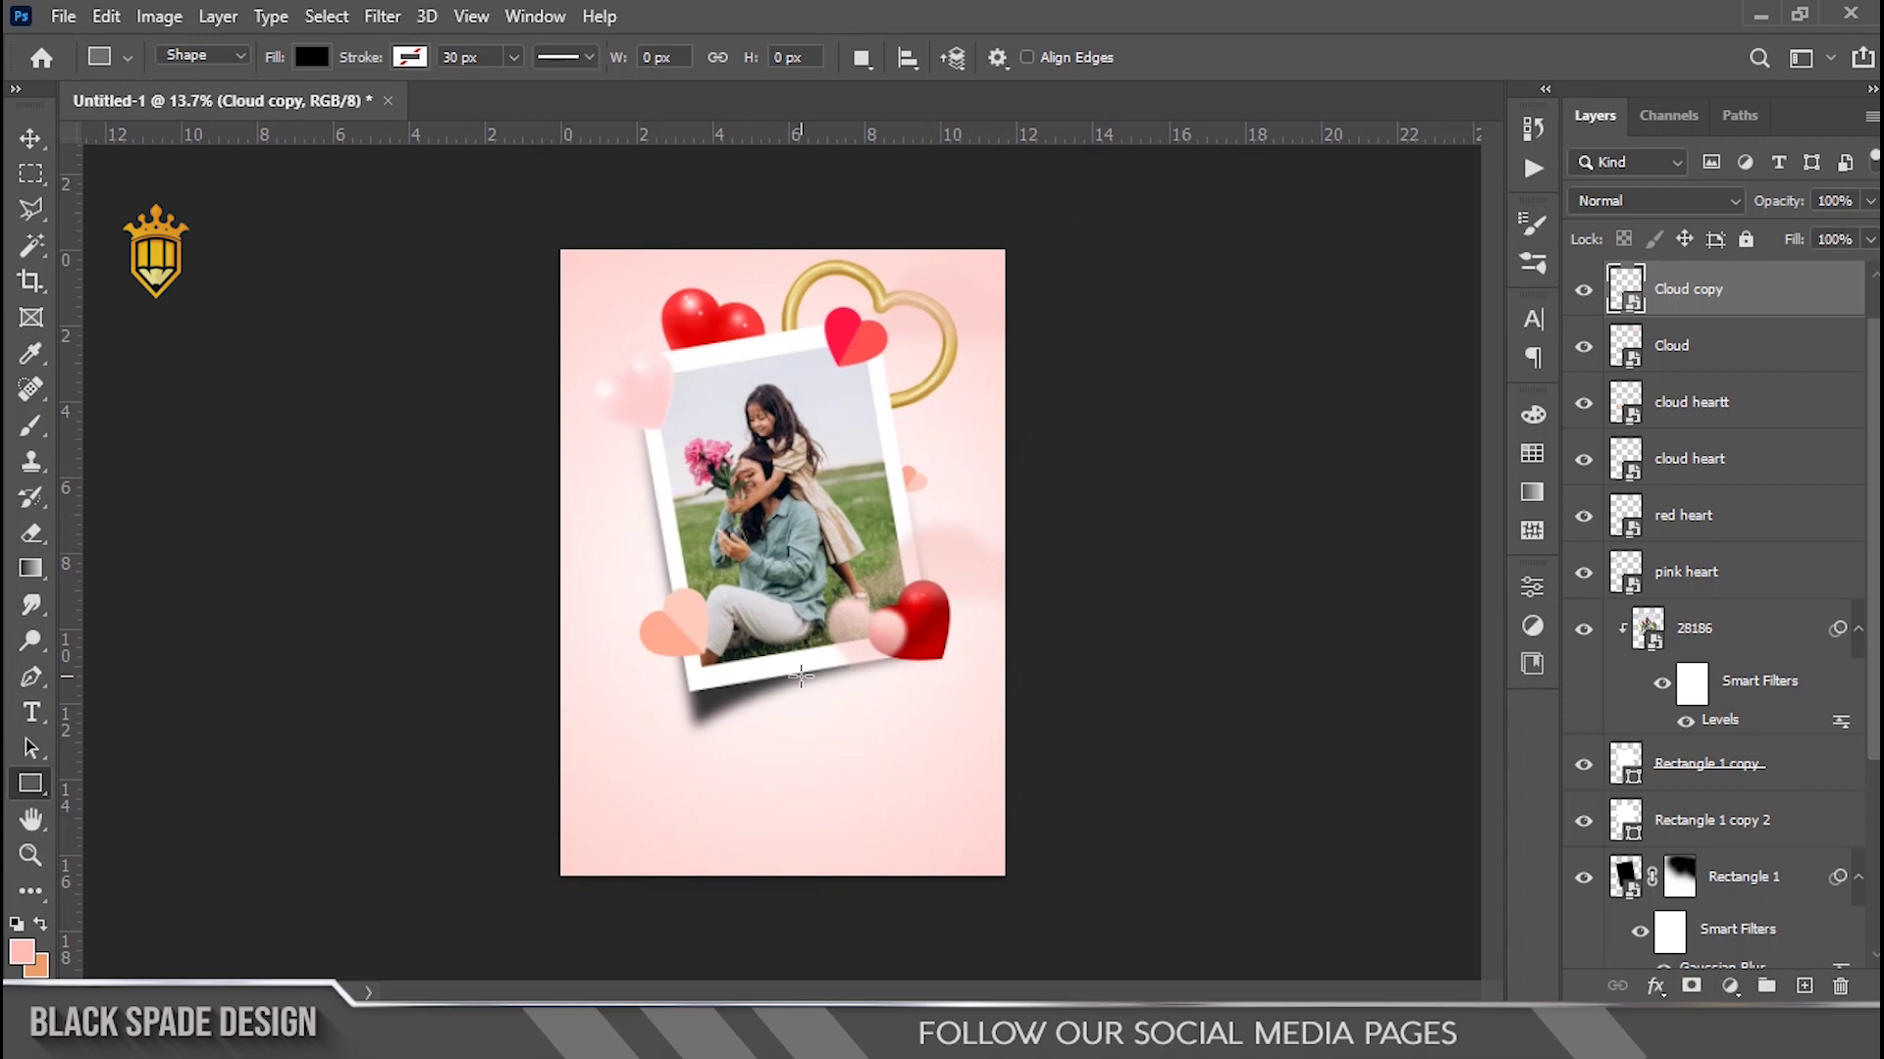
scroll(813, 736, "up", 3)
left_click_drag(826, 782, 868, 589)
scroll(813, 755, "up", 3)
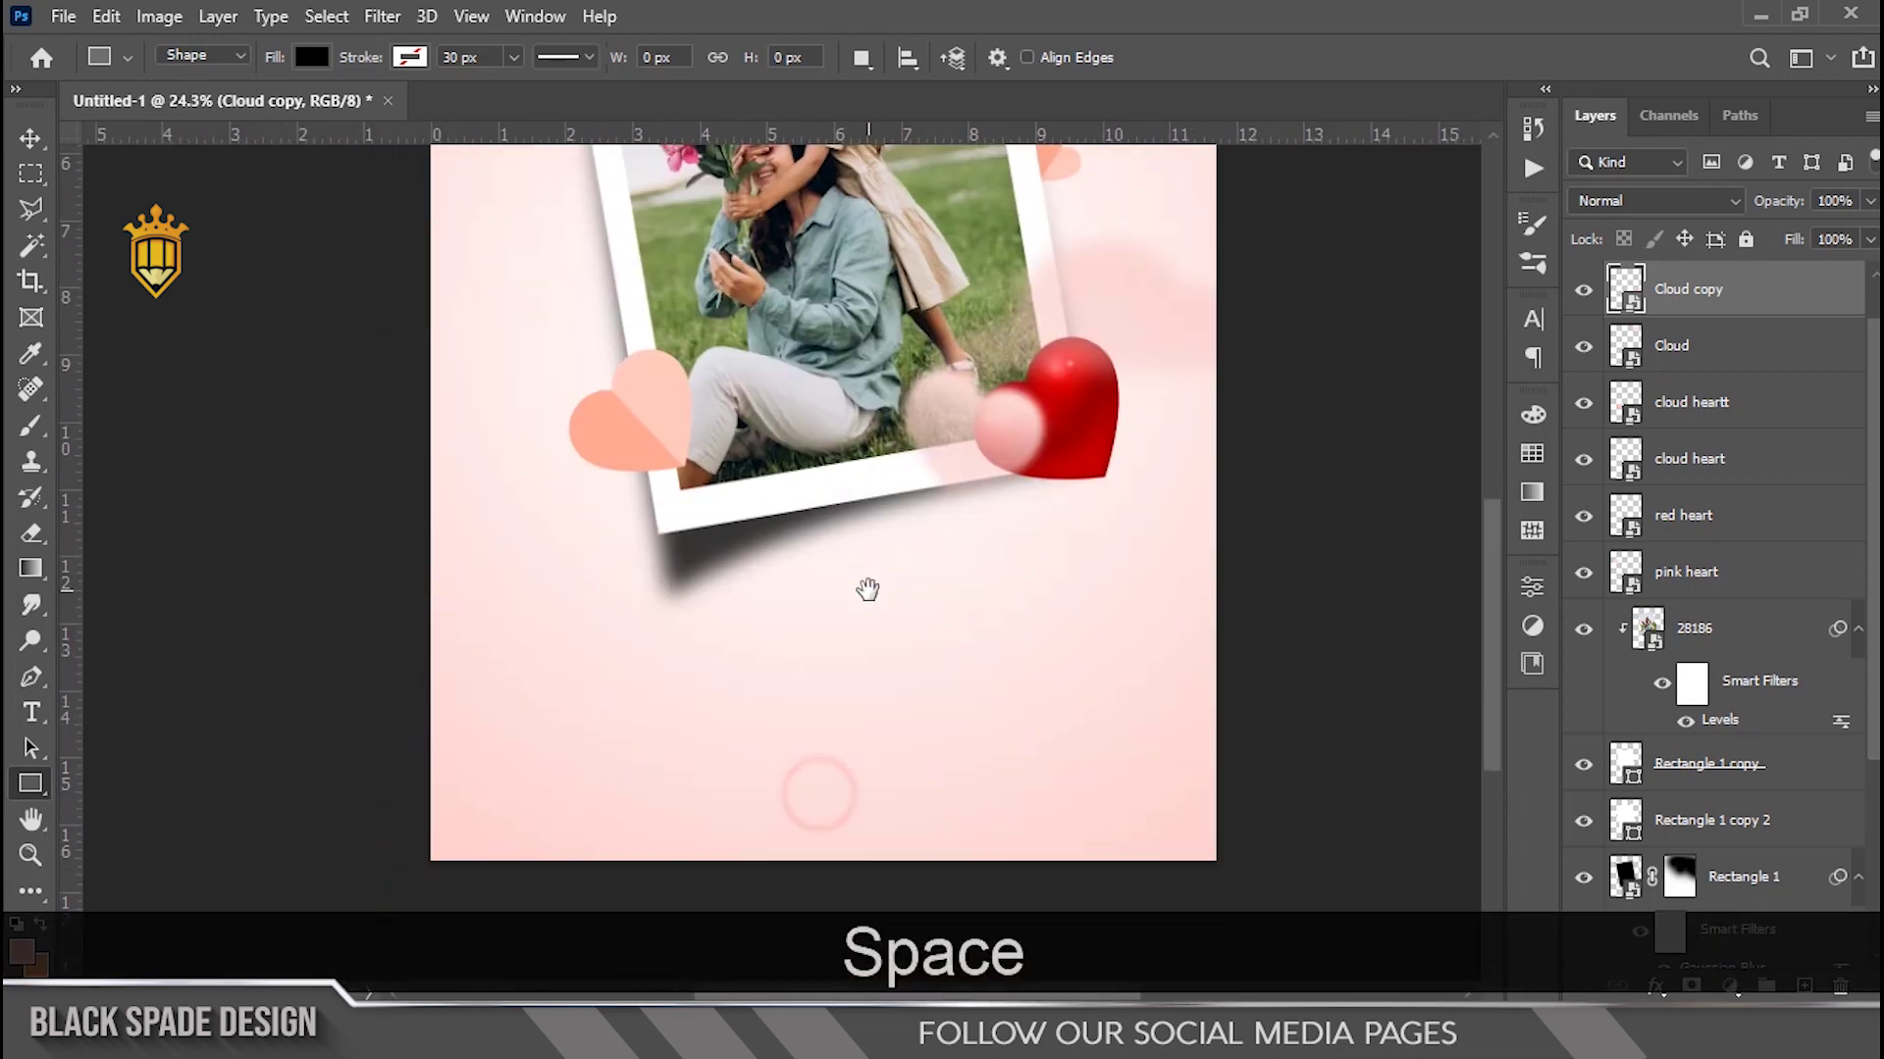
mouse_move(974, 626)
left_mouse_down()
mouse_move(863, 616)
mouse_move(644, 513)
mouse_move(642, 549)
left_mouse_up()
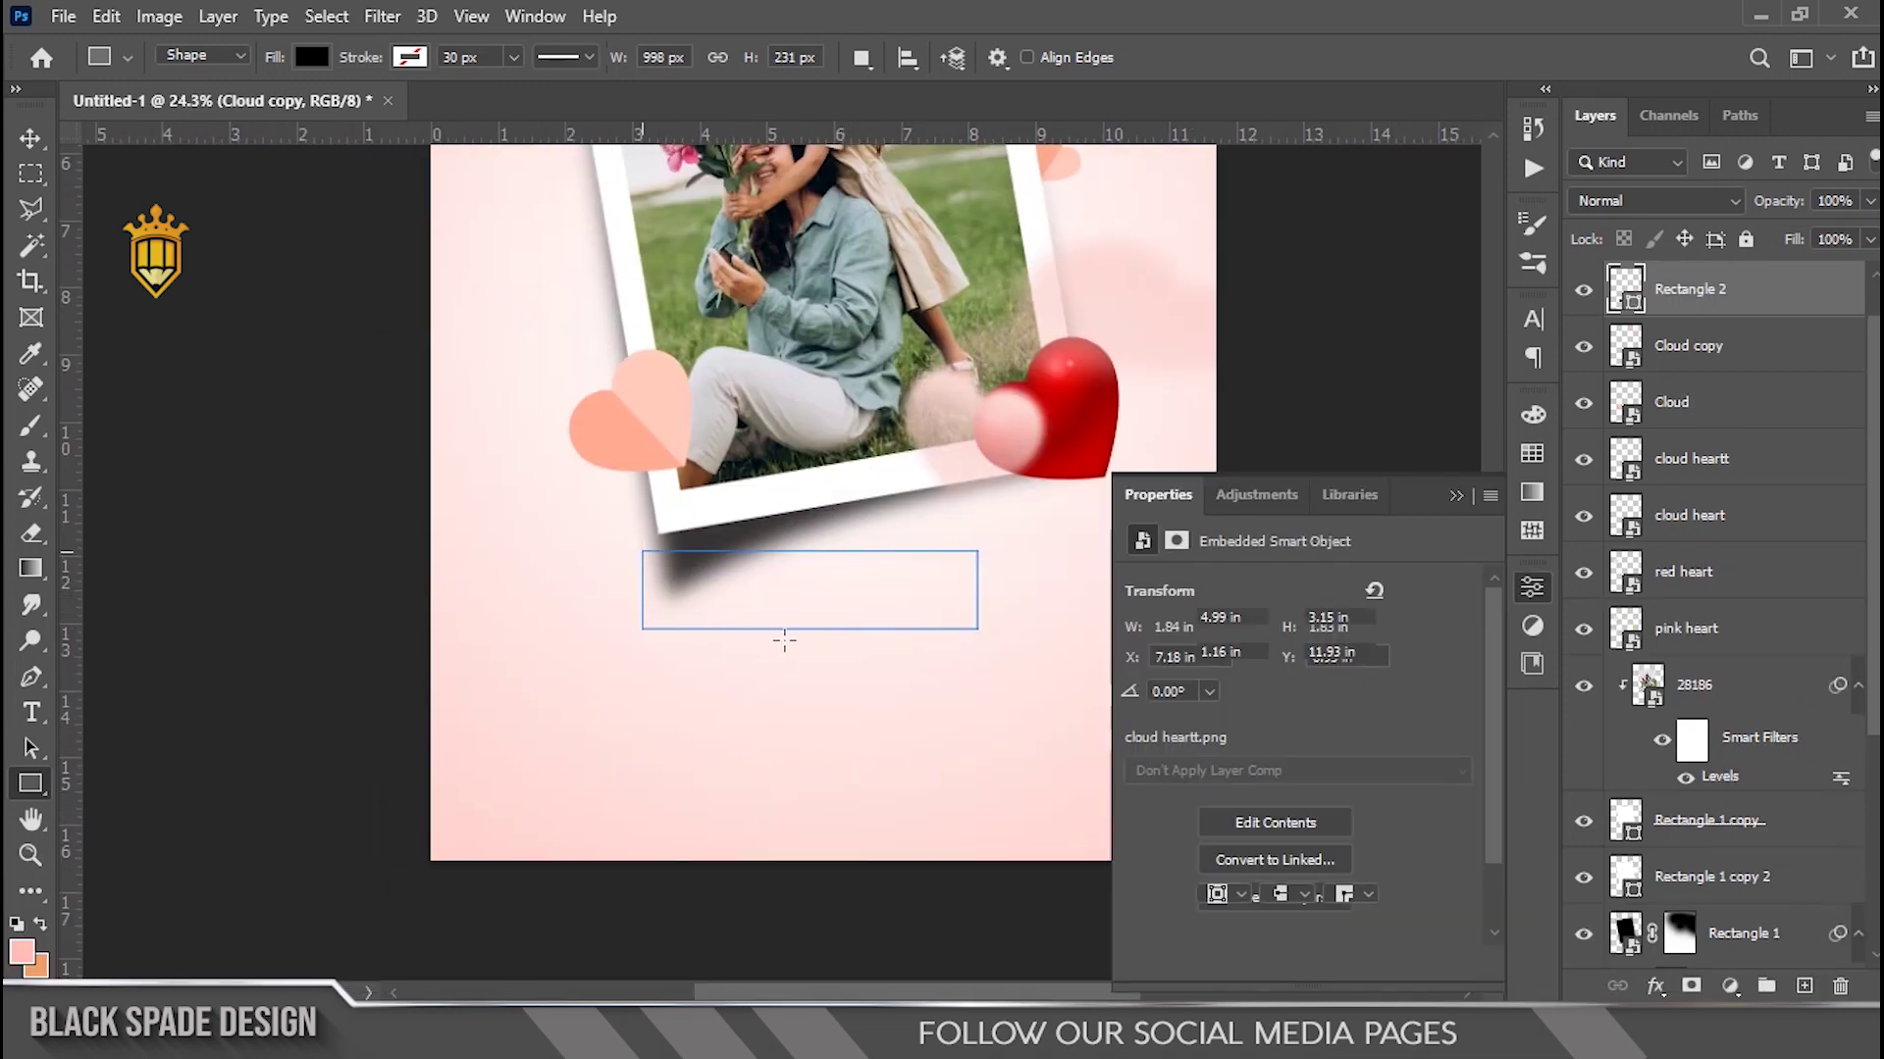
scroll(785, 640, "up", 1)
mouse_move(819, 616)
left_mouse_down()
mouse_move(819, 644)
mouse_move(840, 624)
left_mouse_up()
key("v")
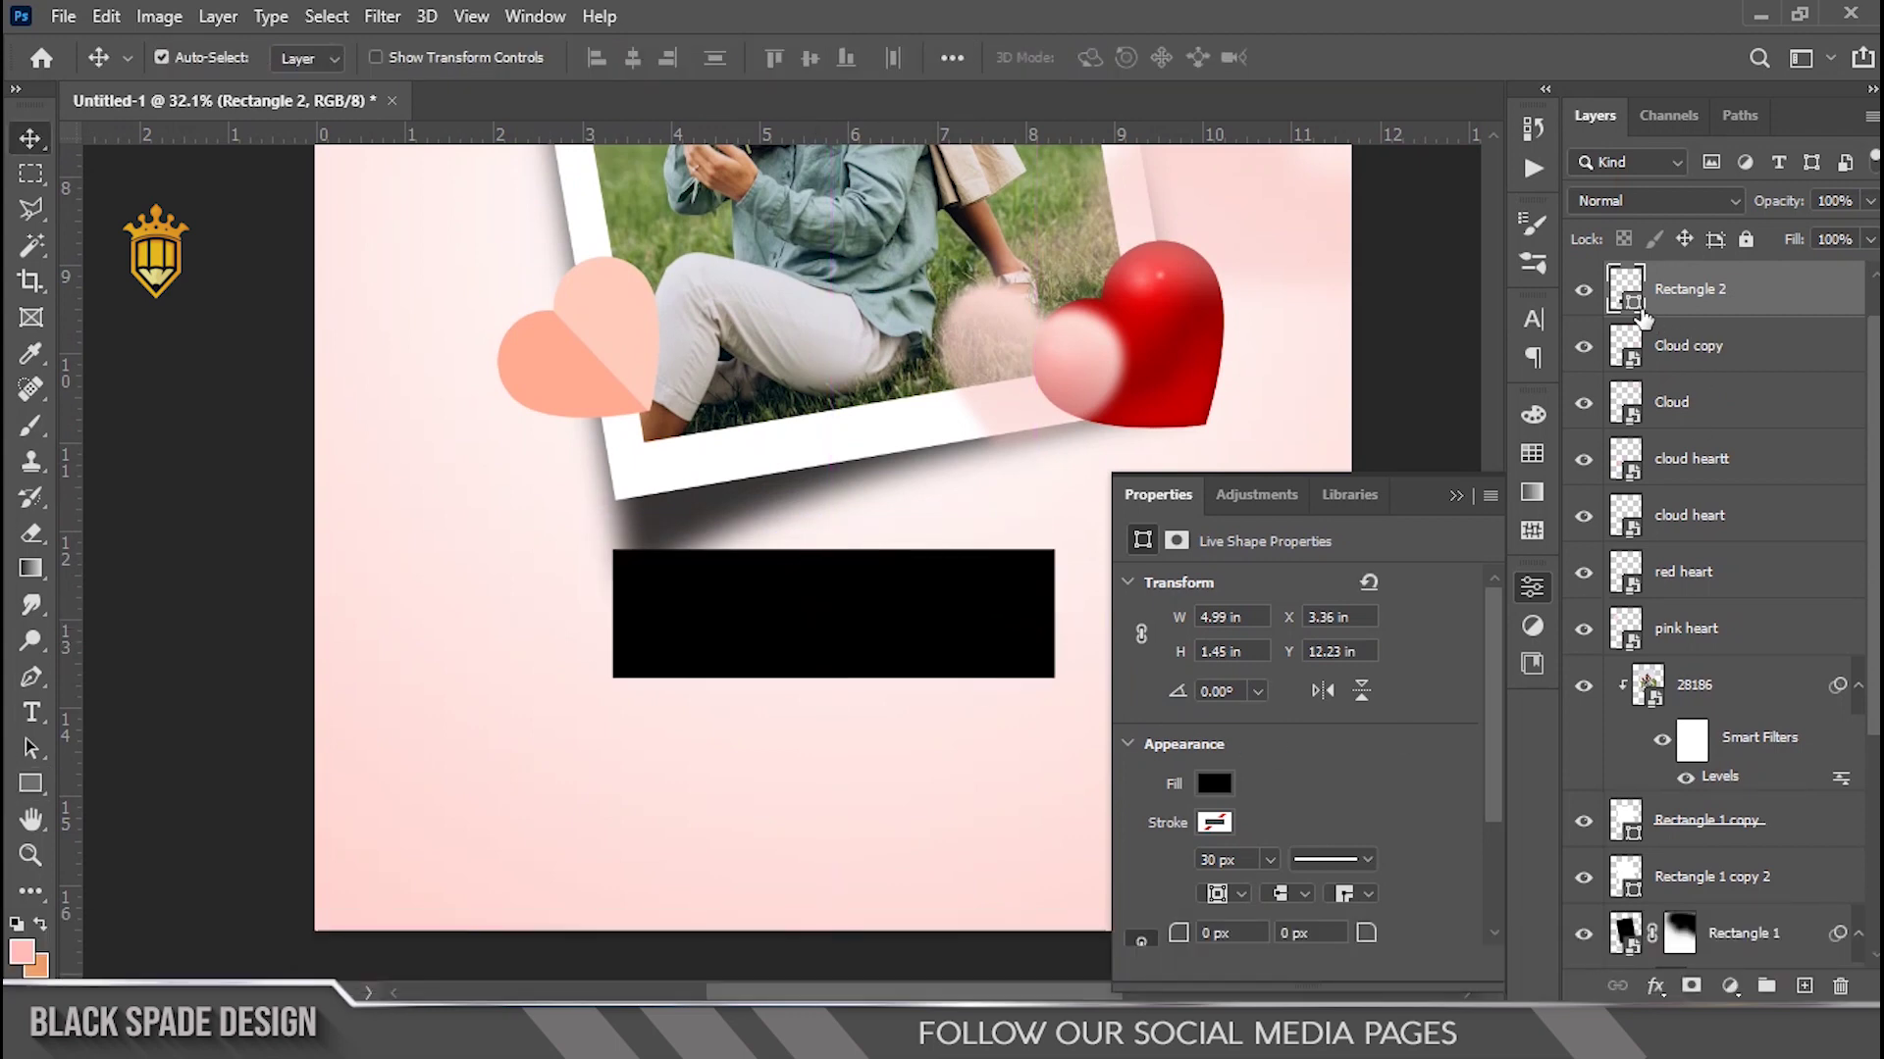
Fill the new rectangle with the light blue from the recently used colors.
left_click(1216, 782)
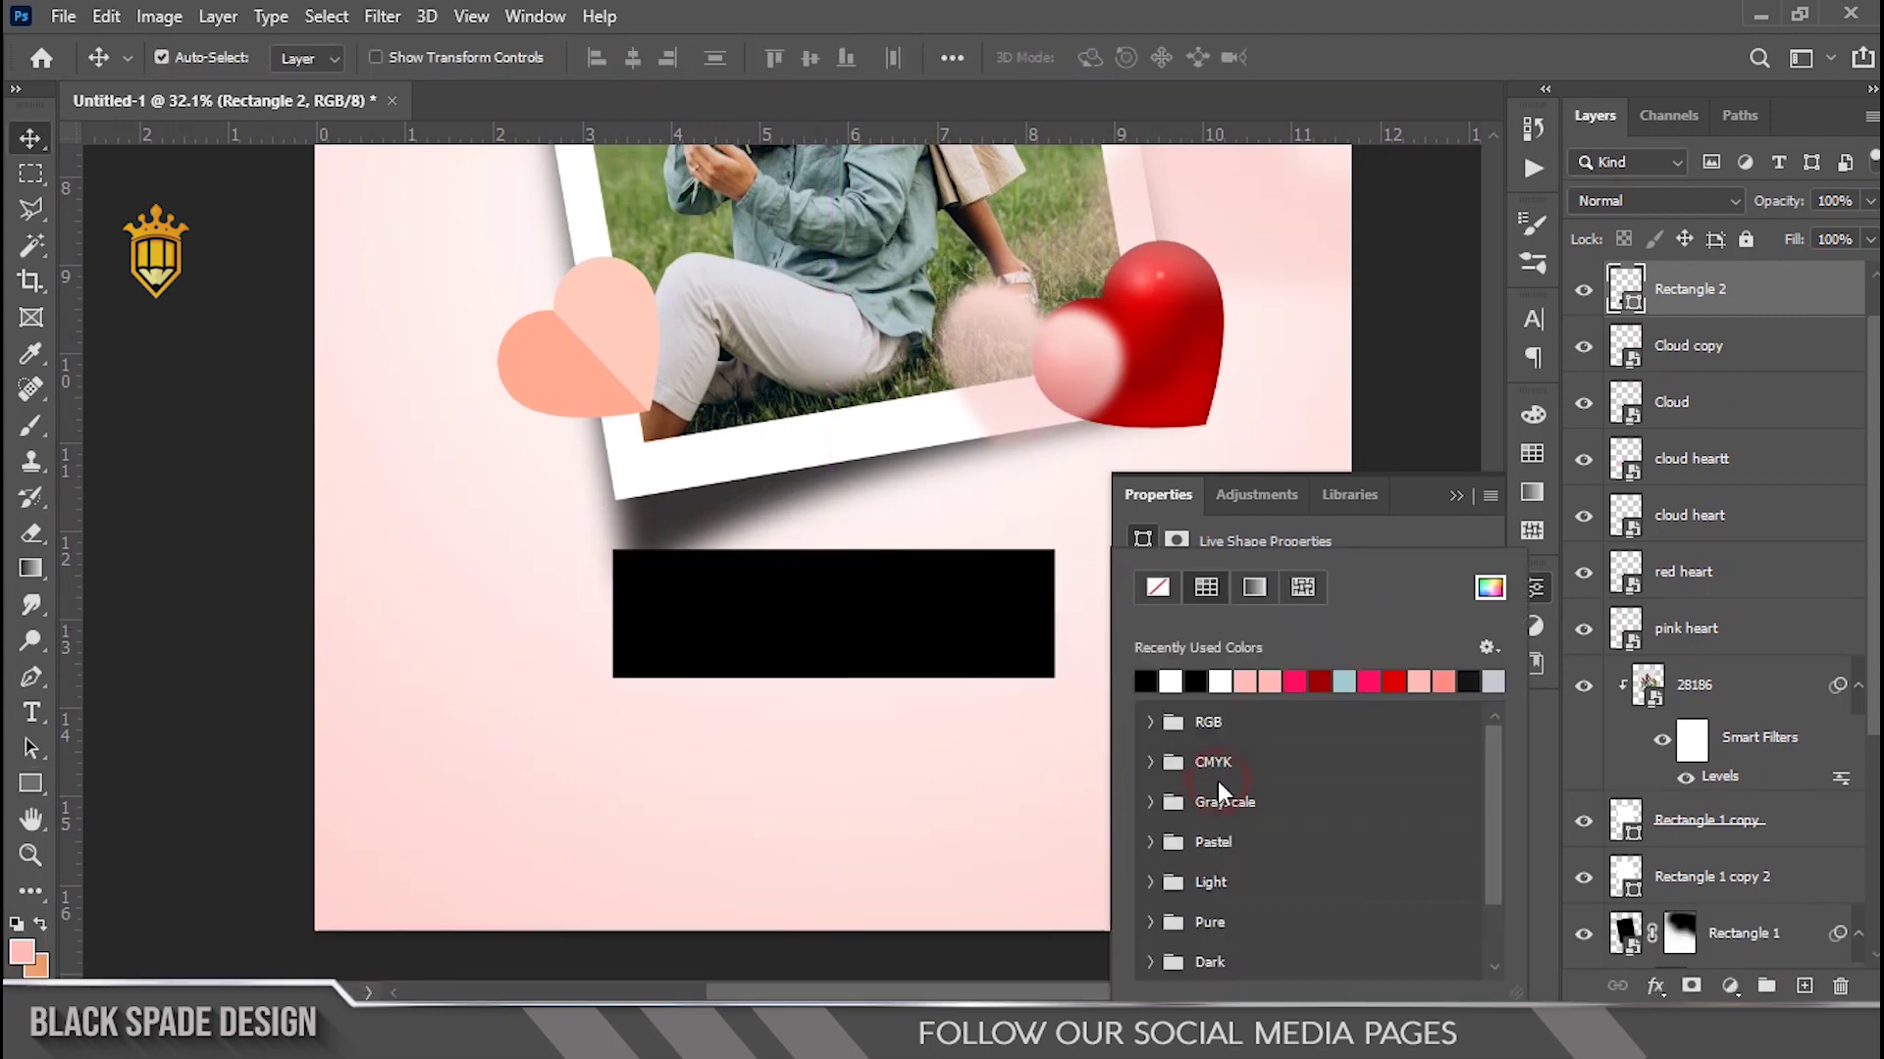
left_click(1346, 681)
left_click(1456, 495)
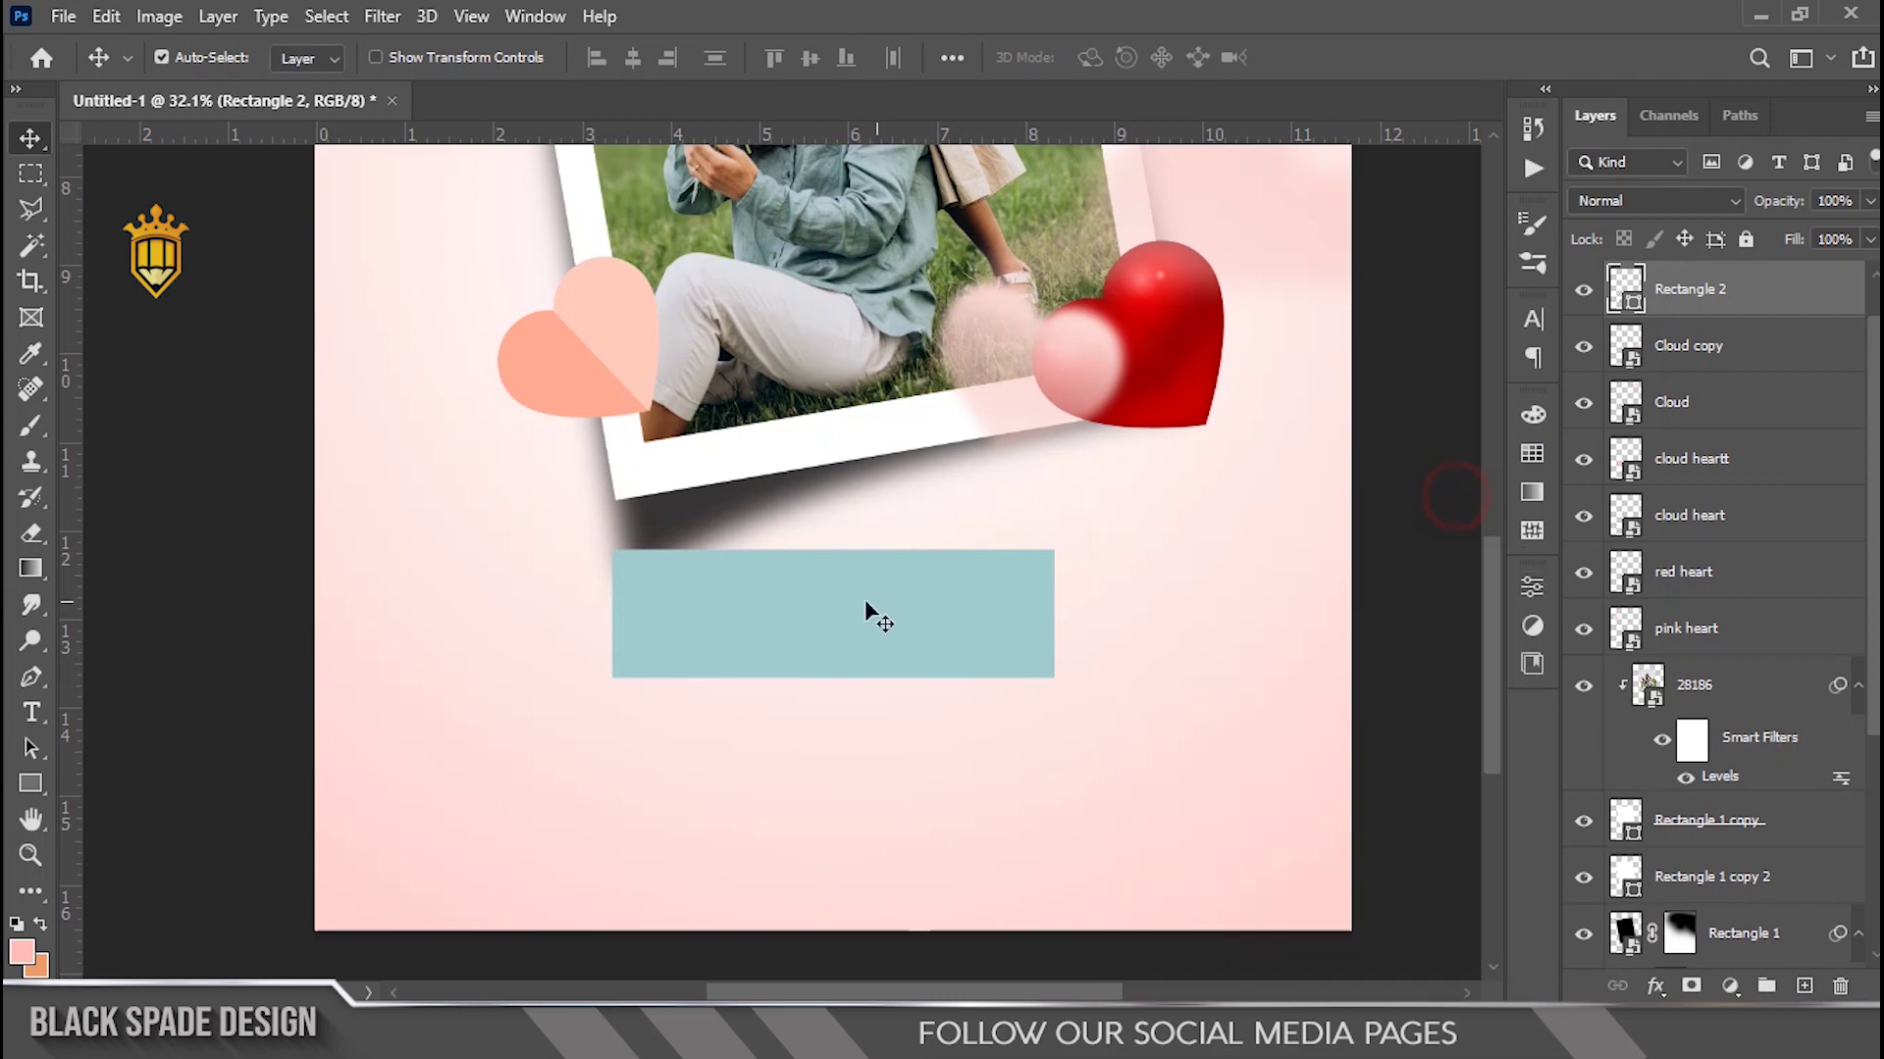
Tilt the light blue rectangle slightly counterclockwise and enlarge it to about 1067 × 331 px.
left_click_drag(853, 613, 863, 627)
key("ctrl+t")
scroll(910, 639, "up", 1)
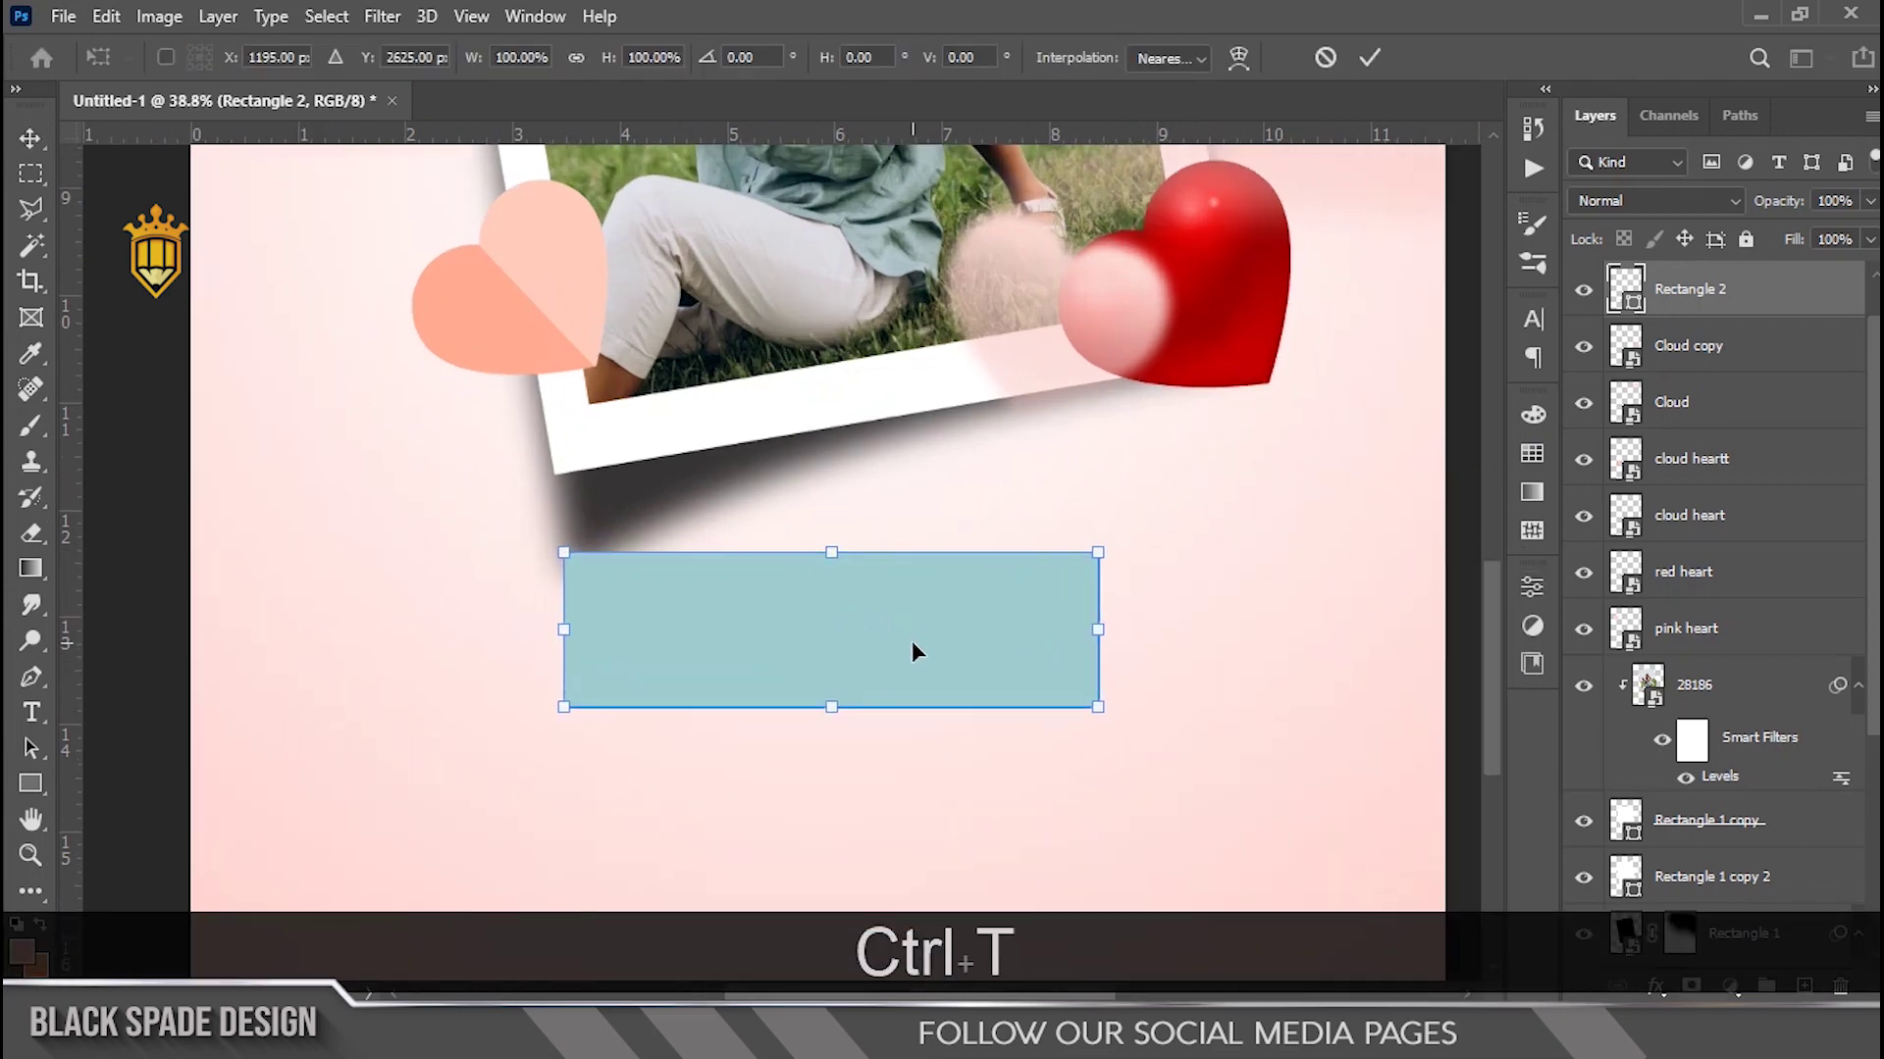
mouse_move(1139, 631)
left_mouse_down()
mouse_move(1145, 609)
mouse_move(1112, 612)
mouse_move(1134, 612)
left_mouse_up()
left_click_drag(855, 551, 846, 529)
left_click(1369, 57)
Duplicate the light blue rectangle just below the original and fill the copy with hot pink.
left_click_drag(937, 622, 922, 731)
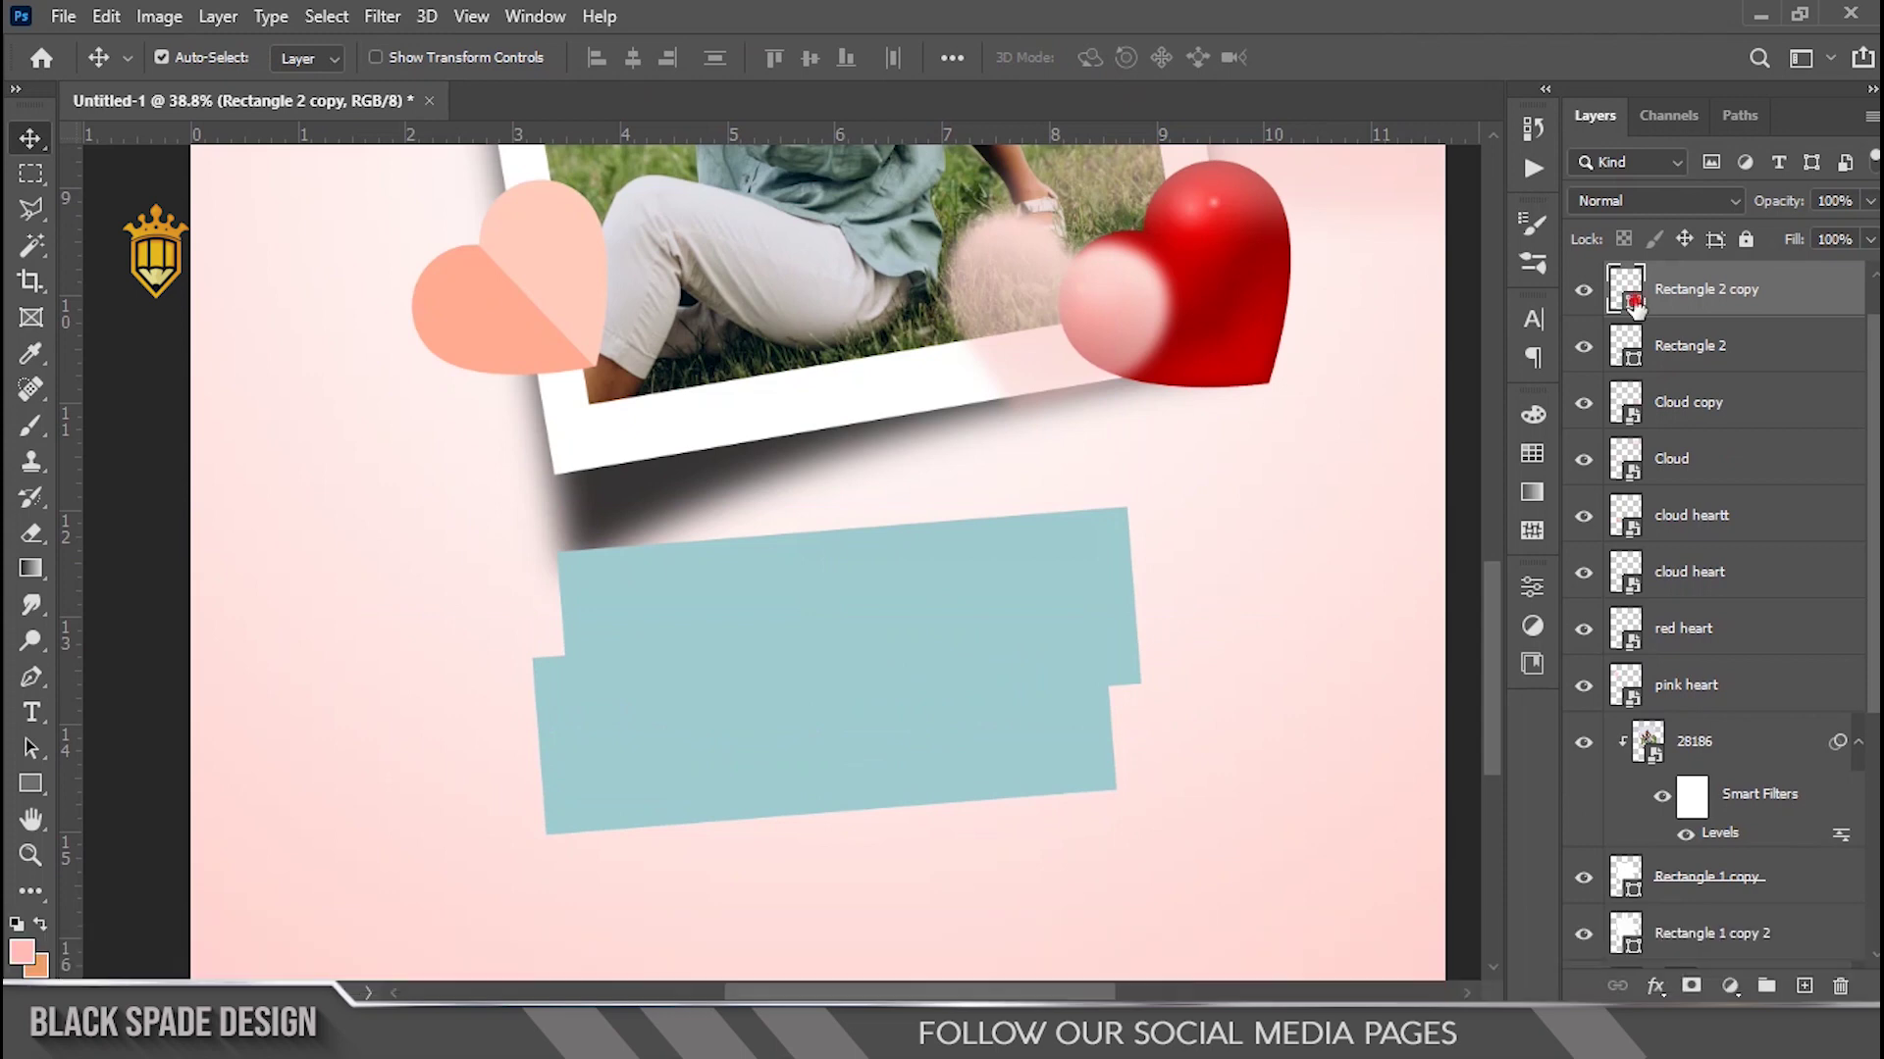
double_click(1630, 298)
left_click(32, 785)
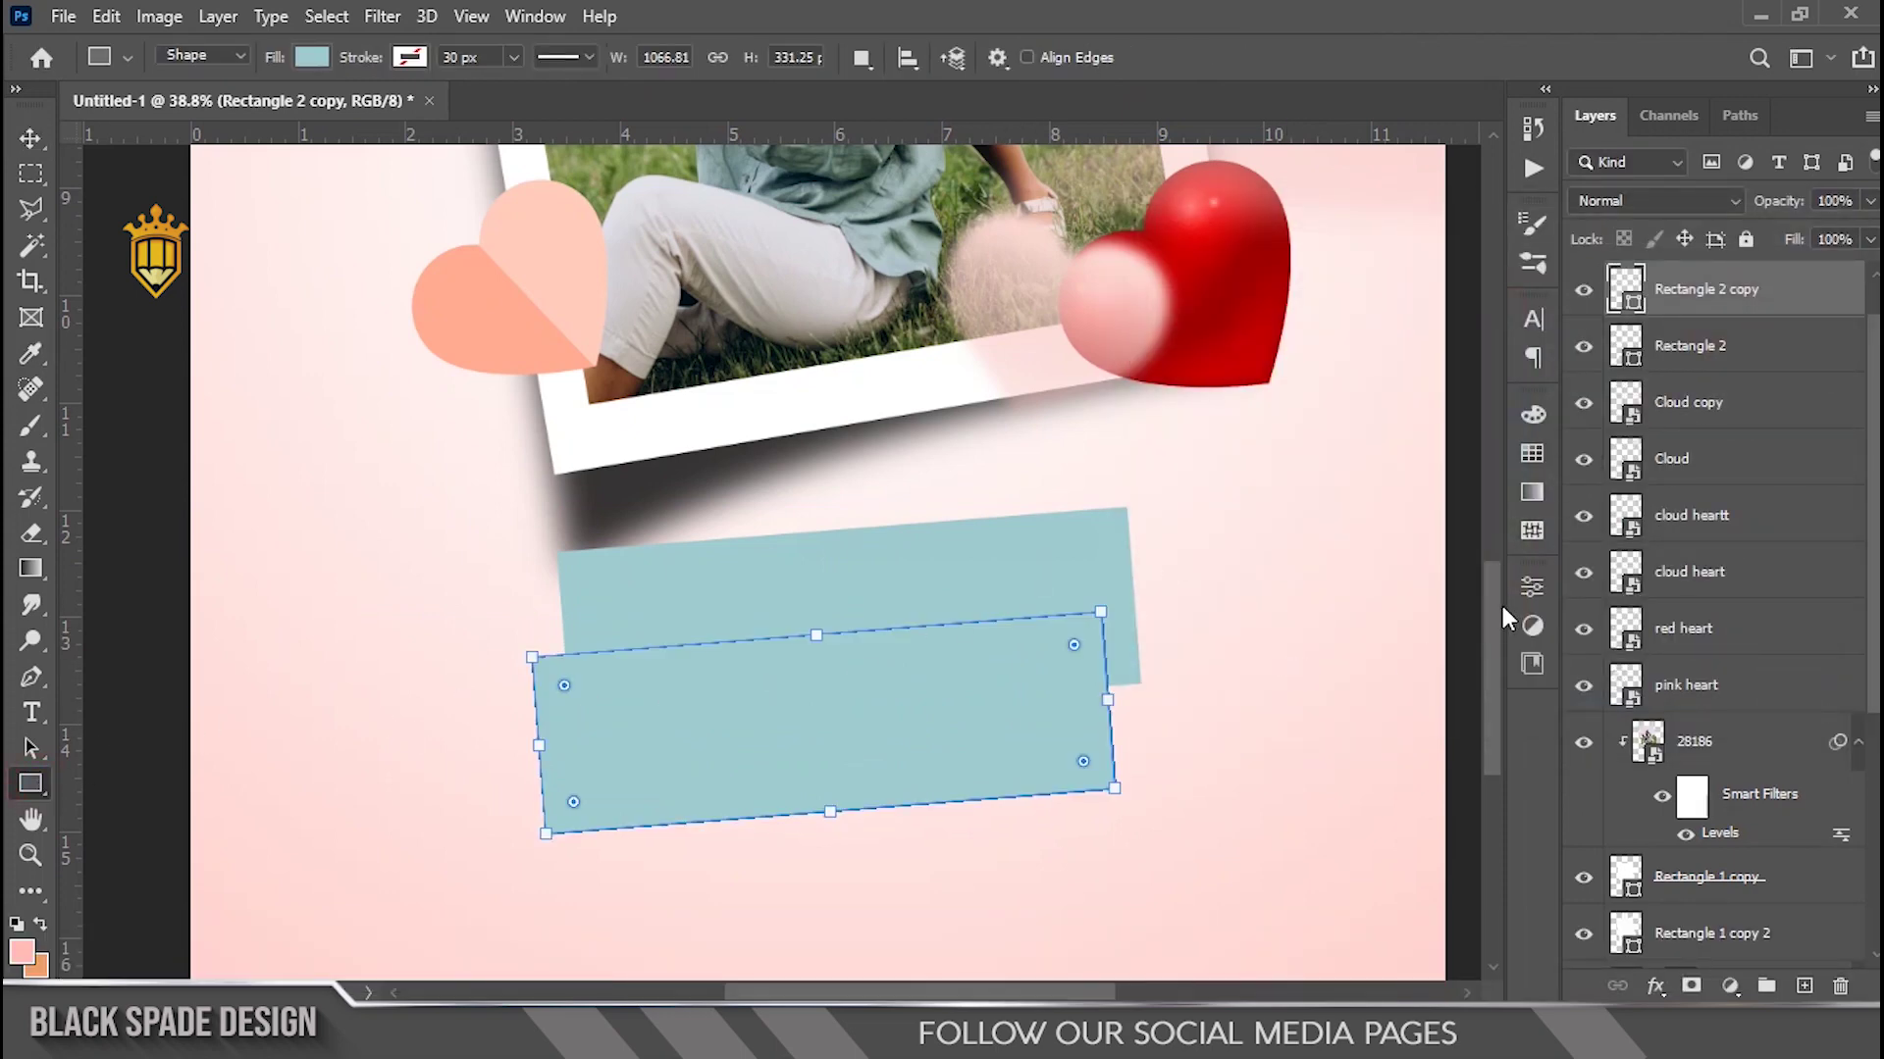
left_click(1530, 589)
left_click(1215, 780)
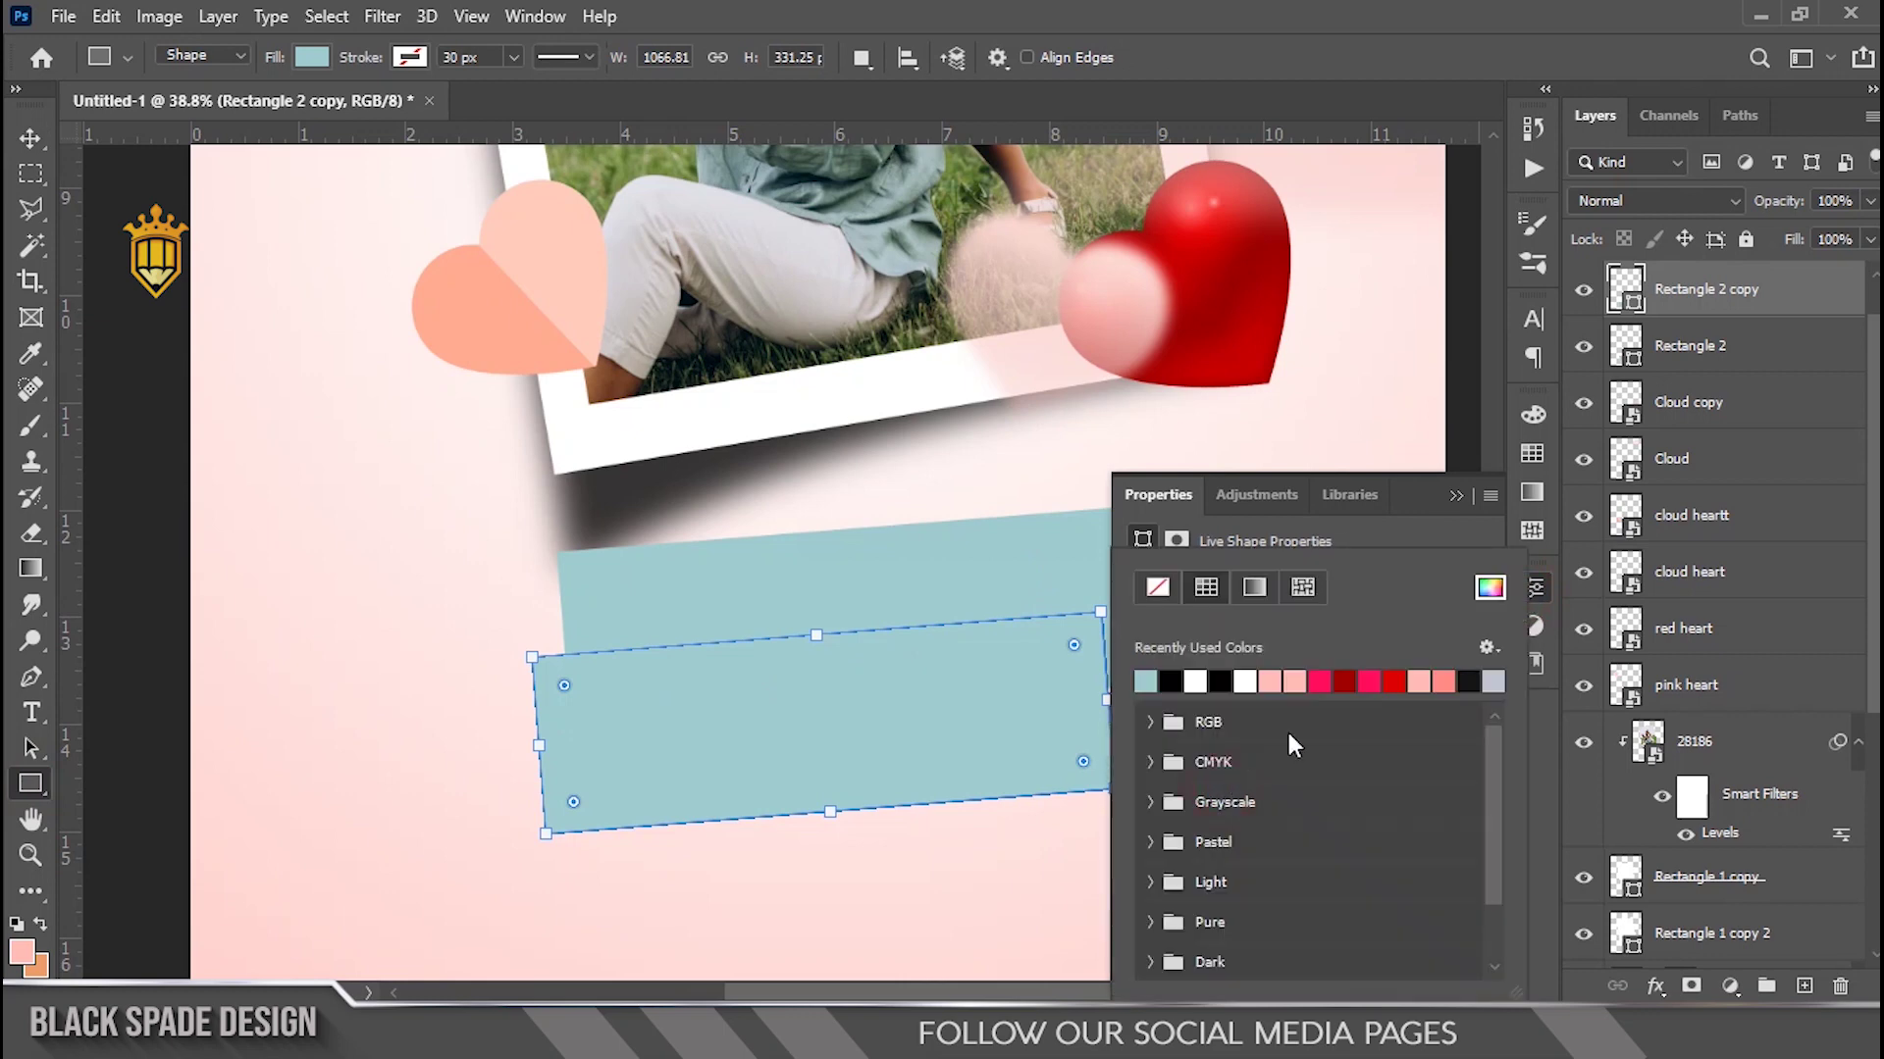
left_click(1321, 679)
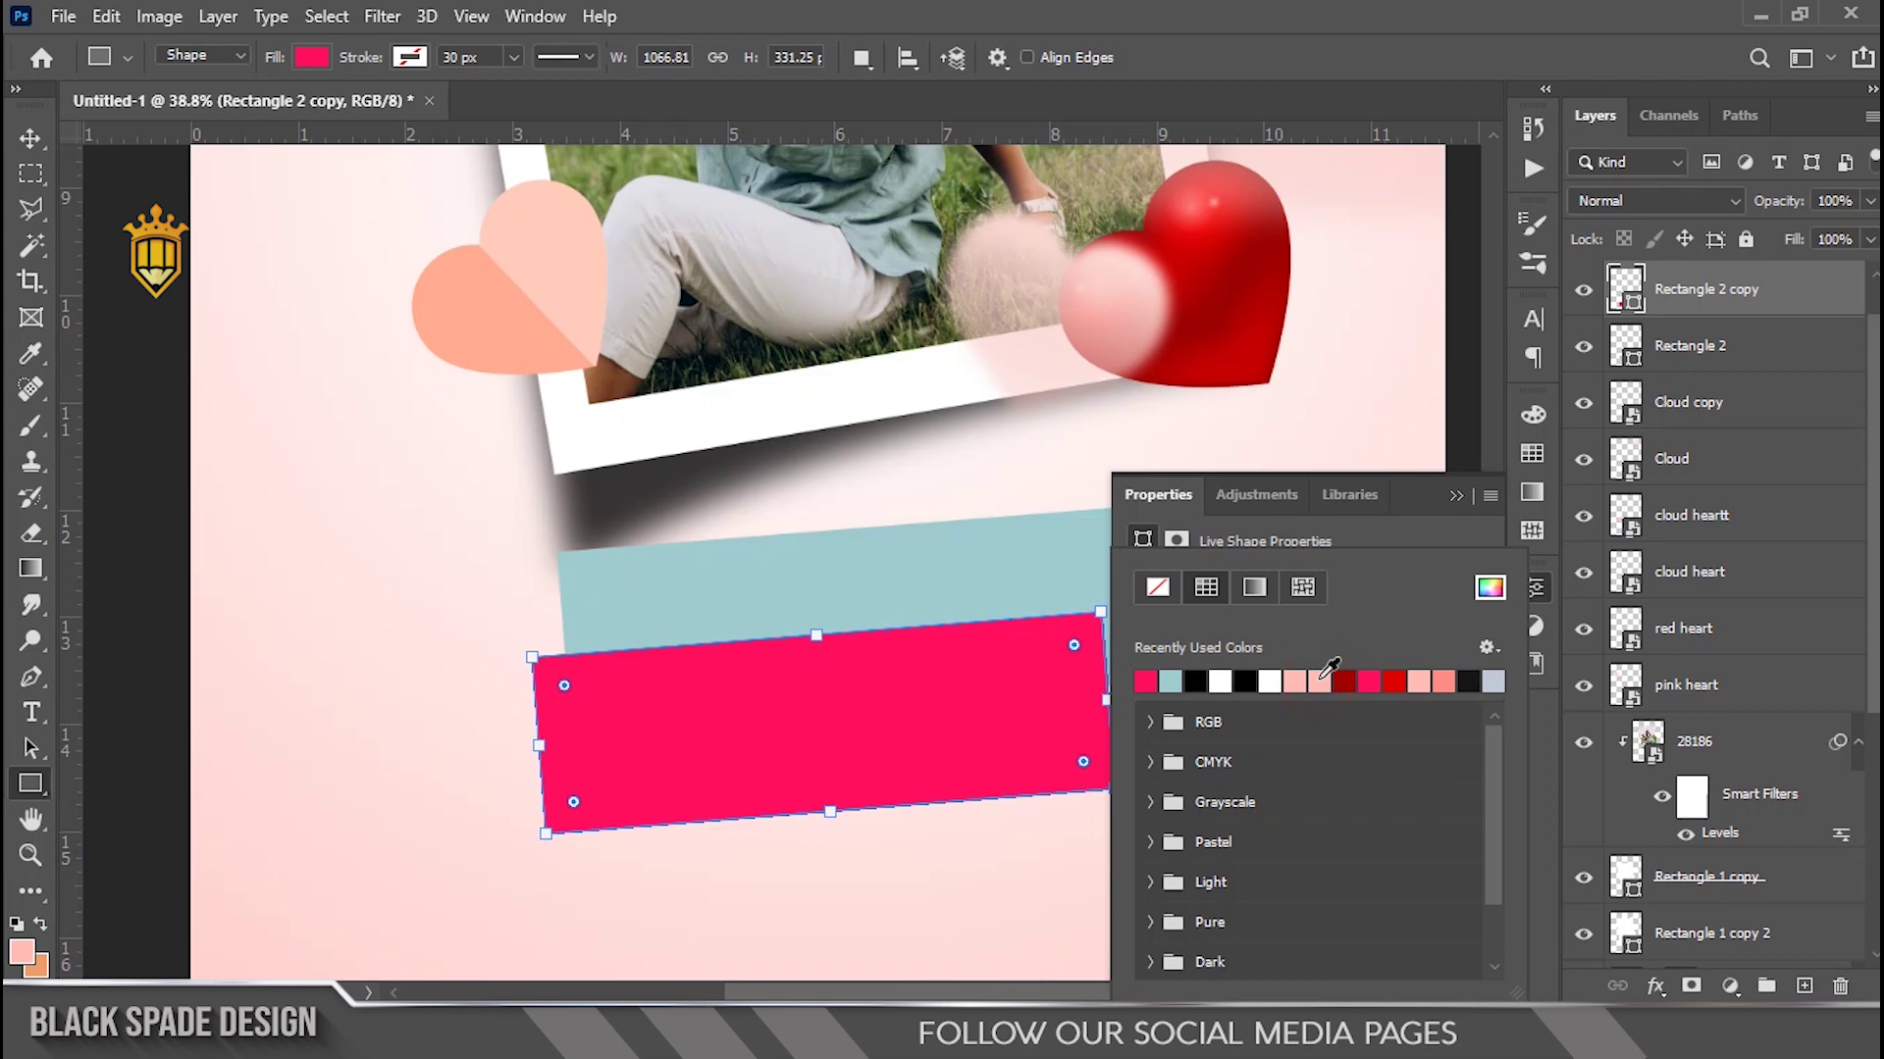
left_click(1457, 496)
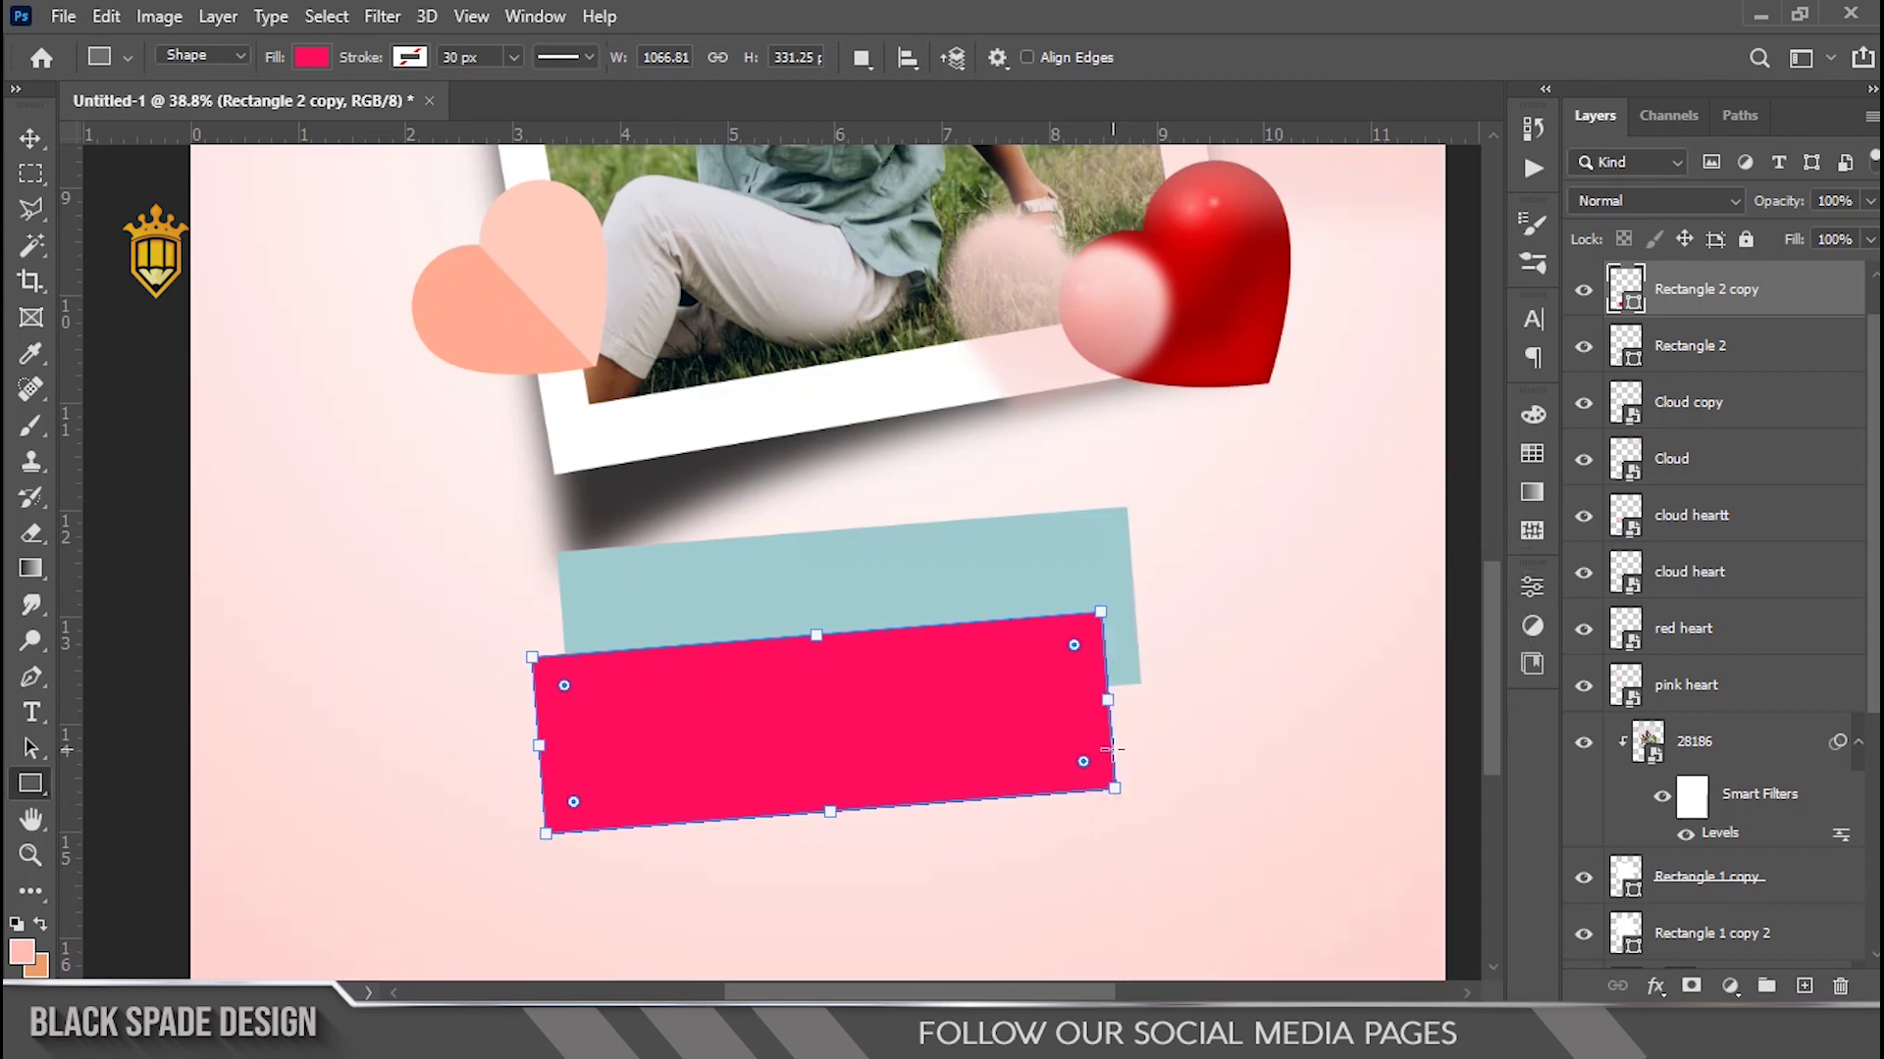
Scale the hot pink rectangle up proportionally from its center to about 1268 × 394 px.
left_click_drag(1111, 791, 1170, 801)
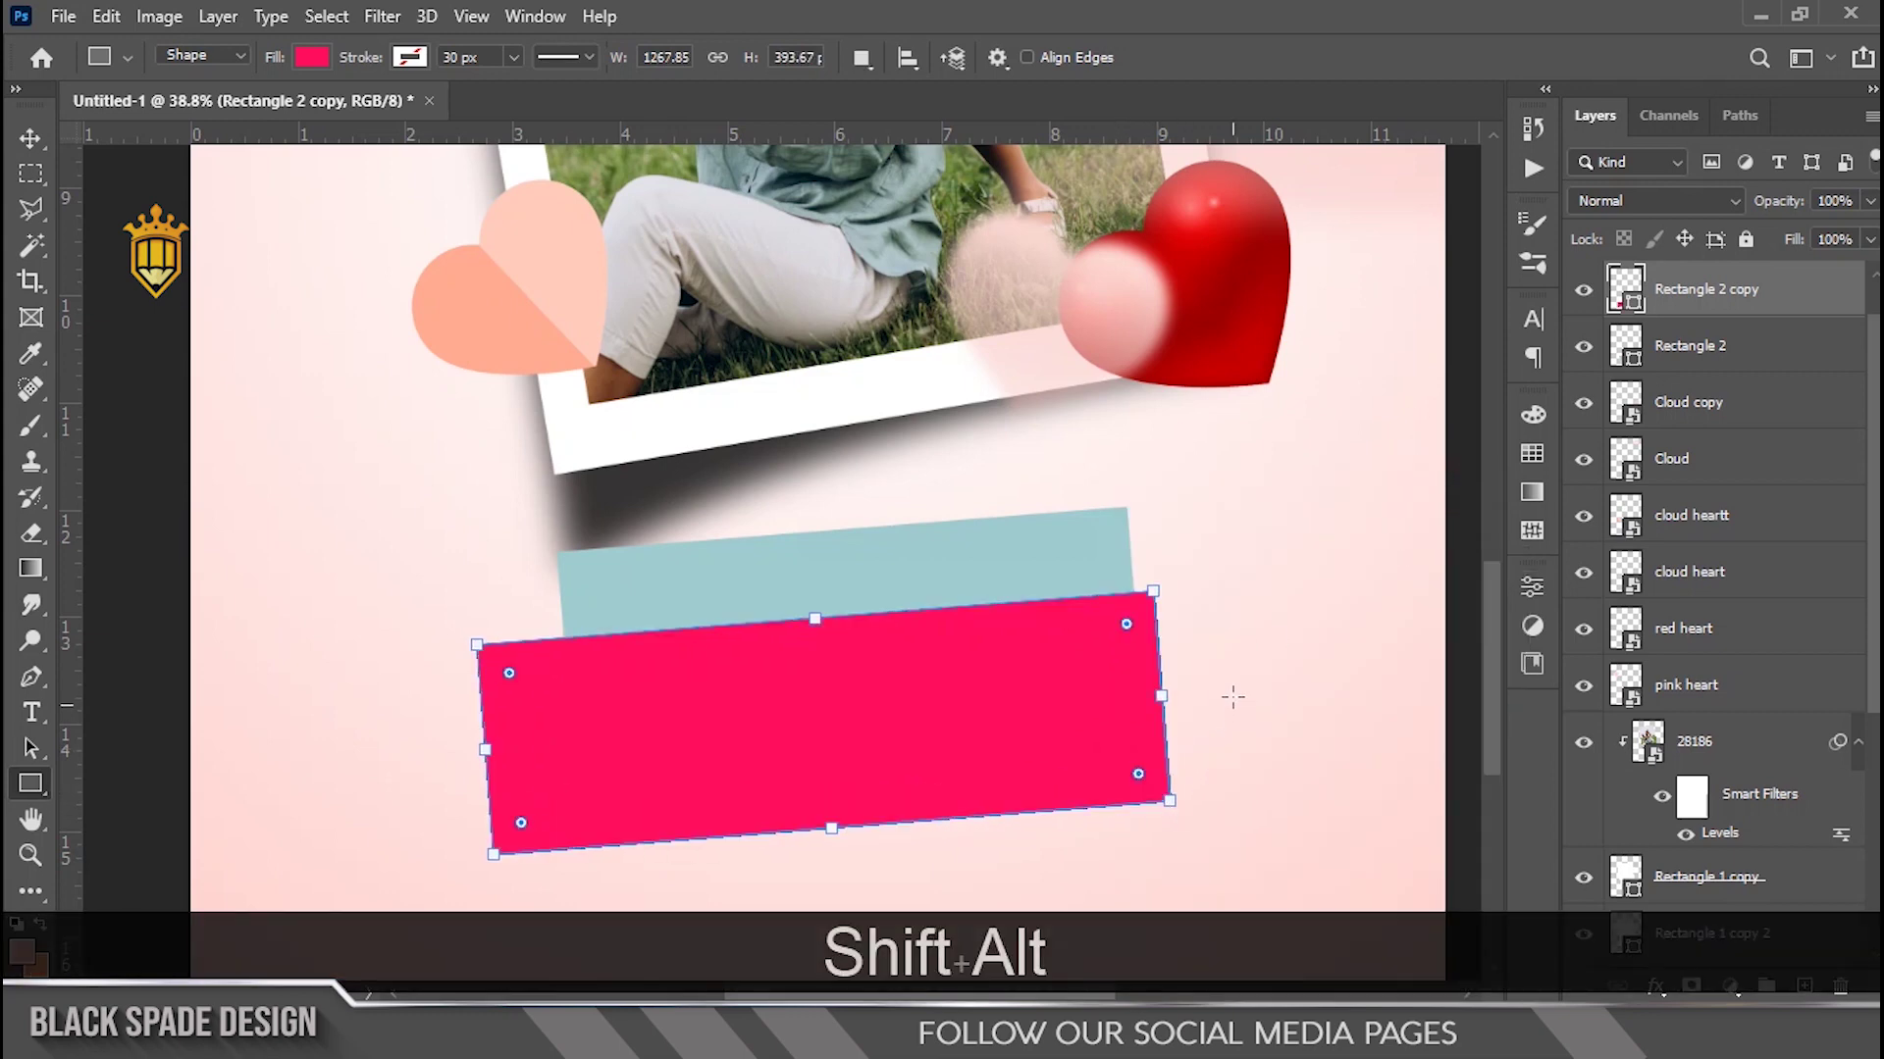
left_click(1233, 695)
left_click(1038, 386)
Move the hot pink rectangle down, rotate it about 7.7° clockwise and widen it to about 111%.
key("v")
key("ctrl+t")
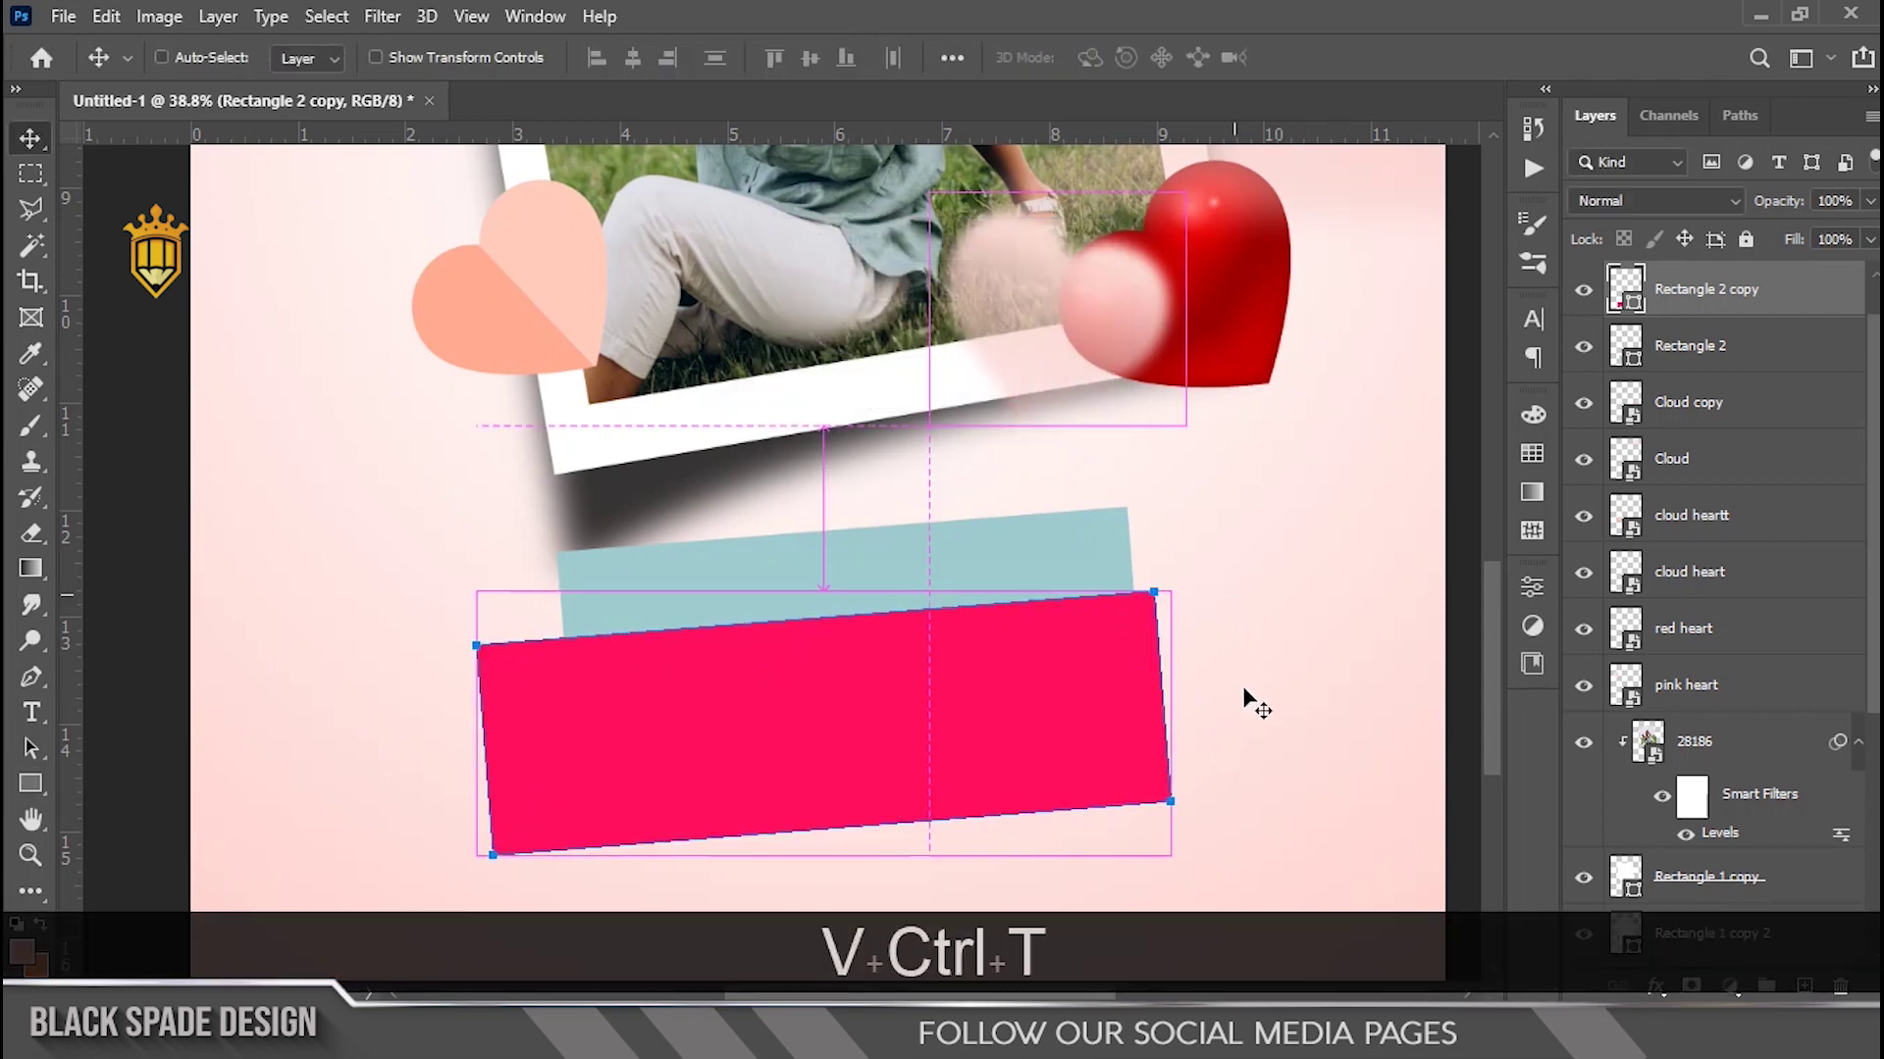
left_click(932, 420)
key("ctrl+t")
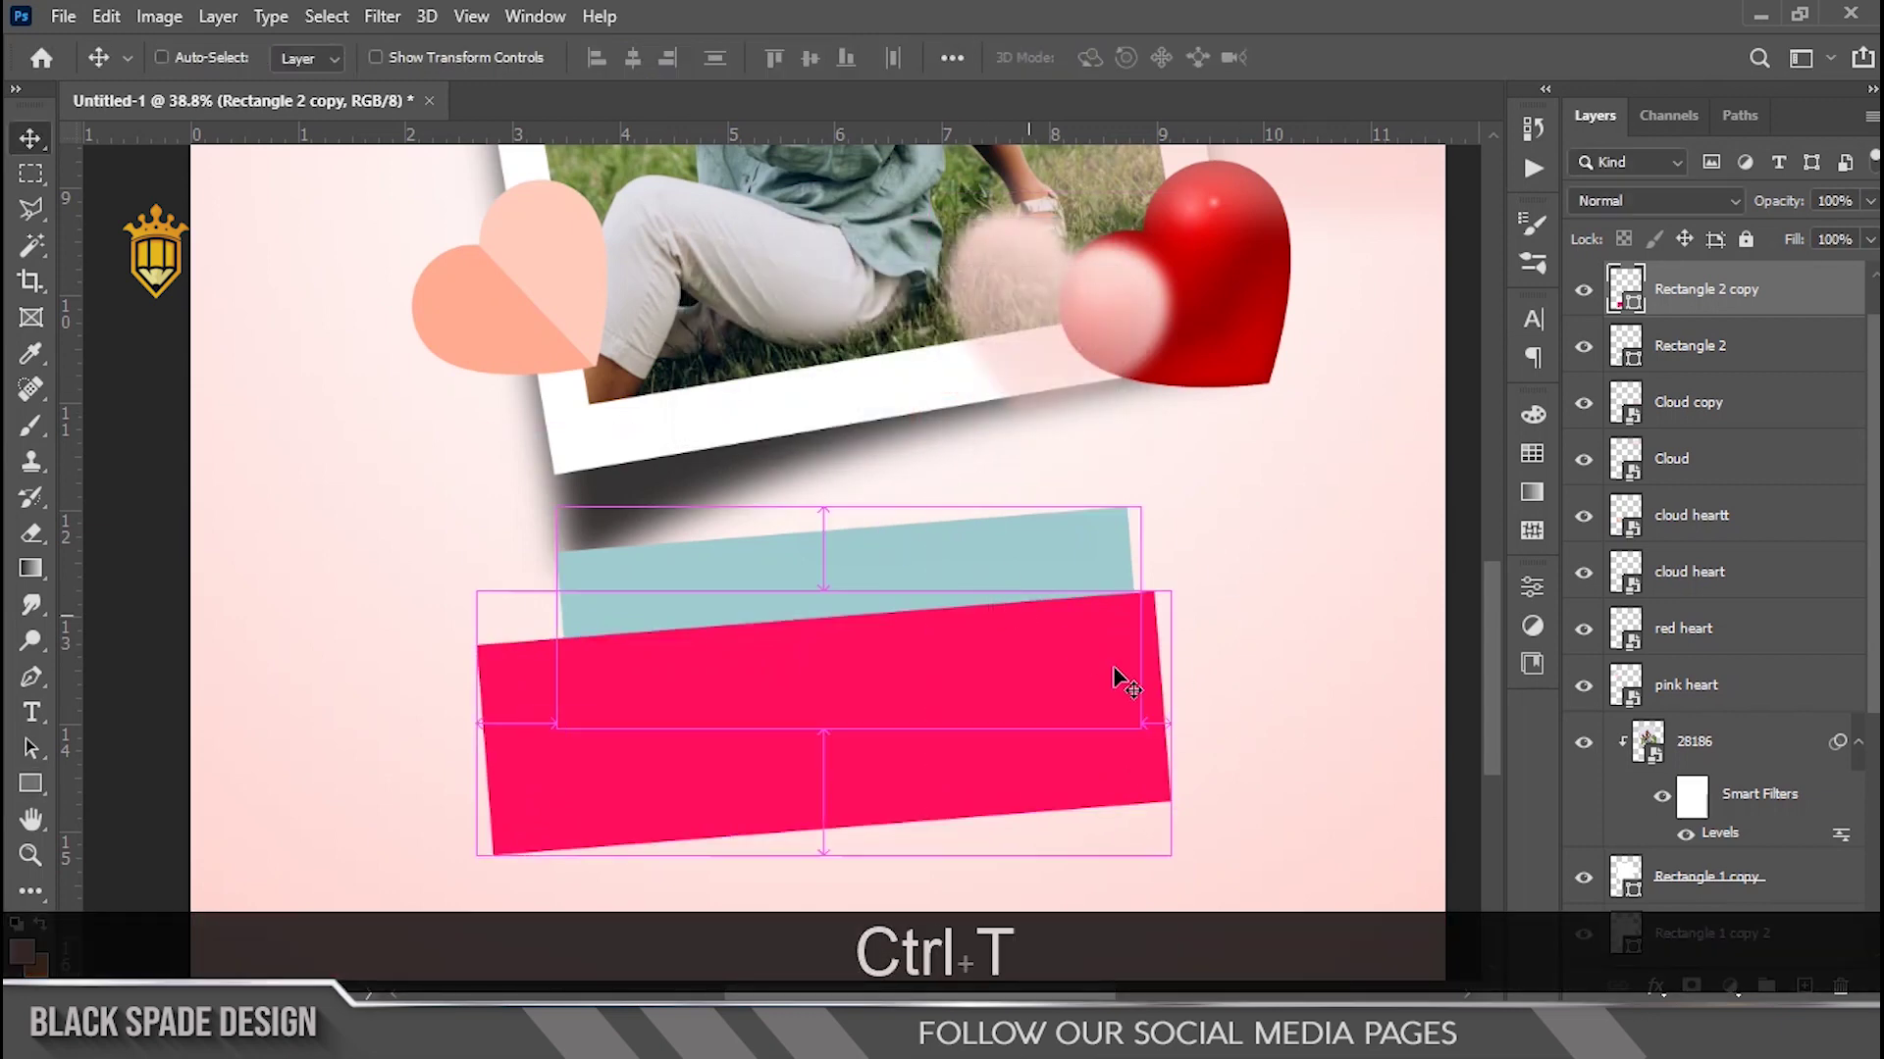
left_click_drag(1201, 760, 1198, 799)
left_click_drag(1016, 740, 1030, 803)
left_click_drag(1300, 785, 1246, 831)
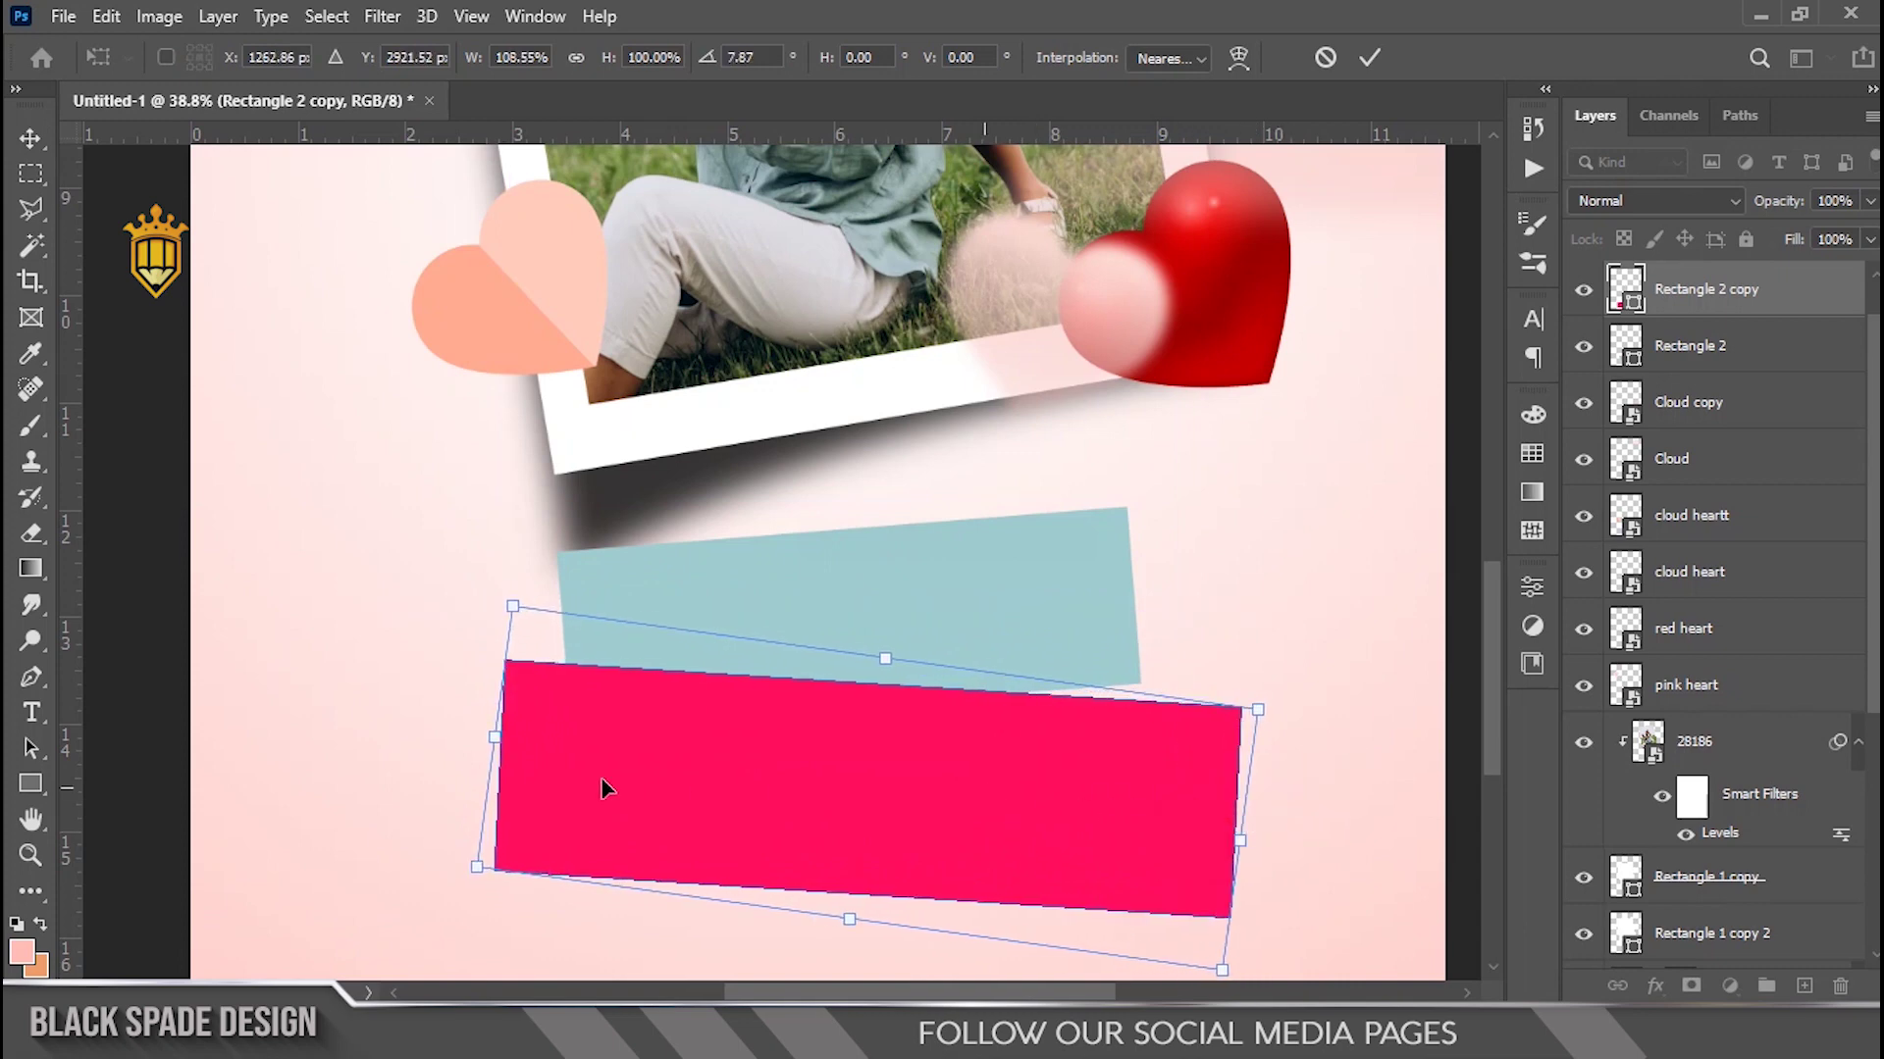
left_click_drag(494, 745, 475, 734)
left_click_drag(1287, 764, 1289, 763)
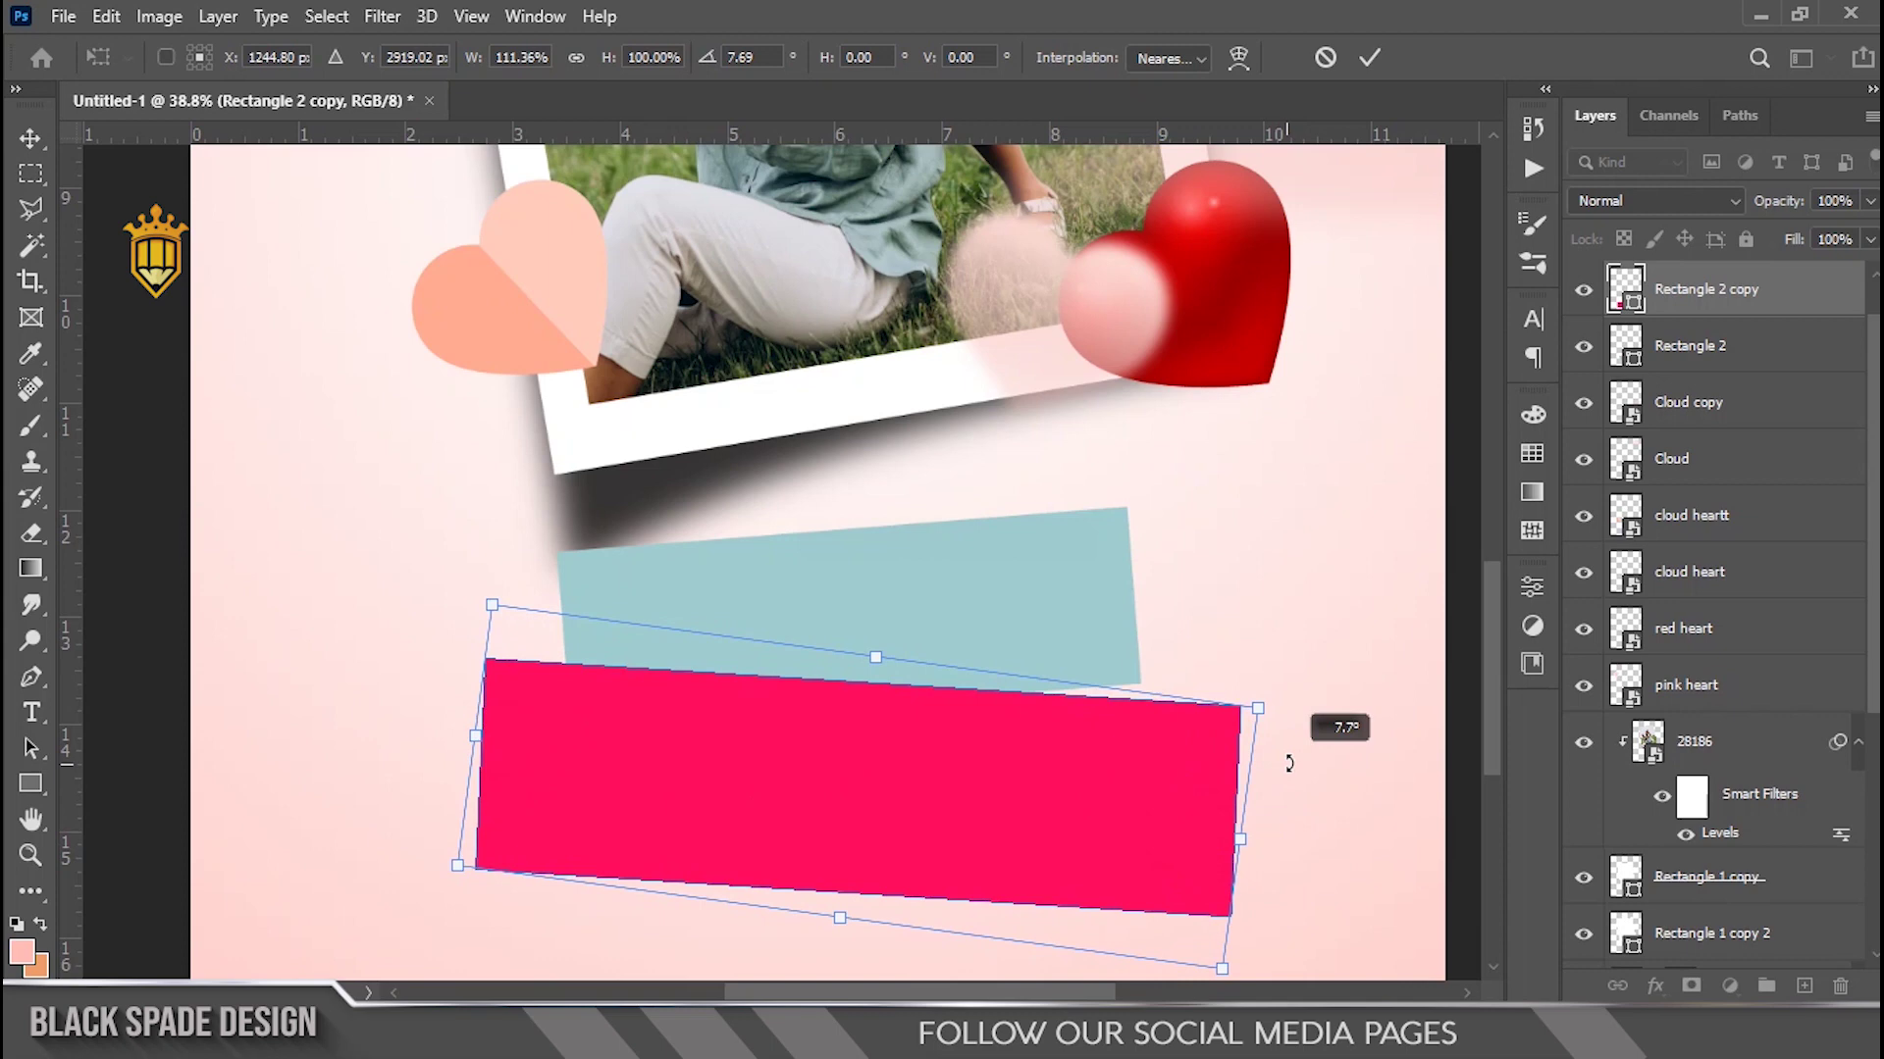
key("Return")
Select the light blue and hot pink rectangles together and move them up slightly towards the frame.
right_click(997, 594)
left_click(1037, 612)
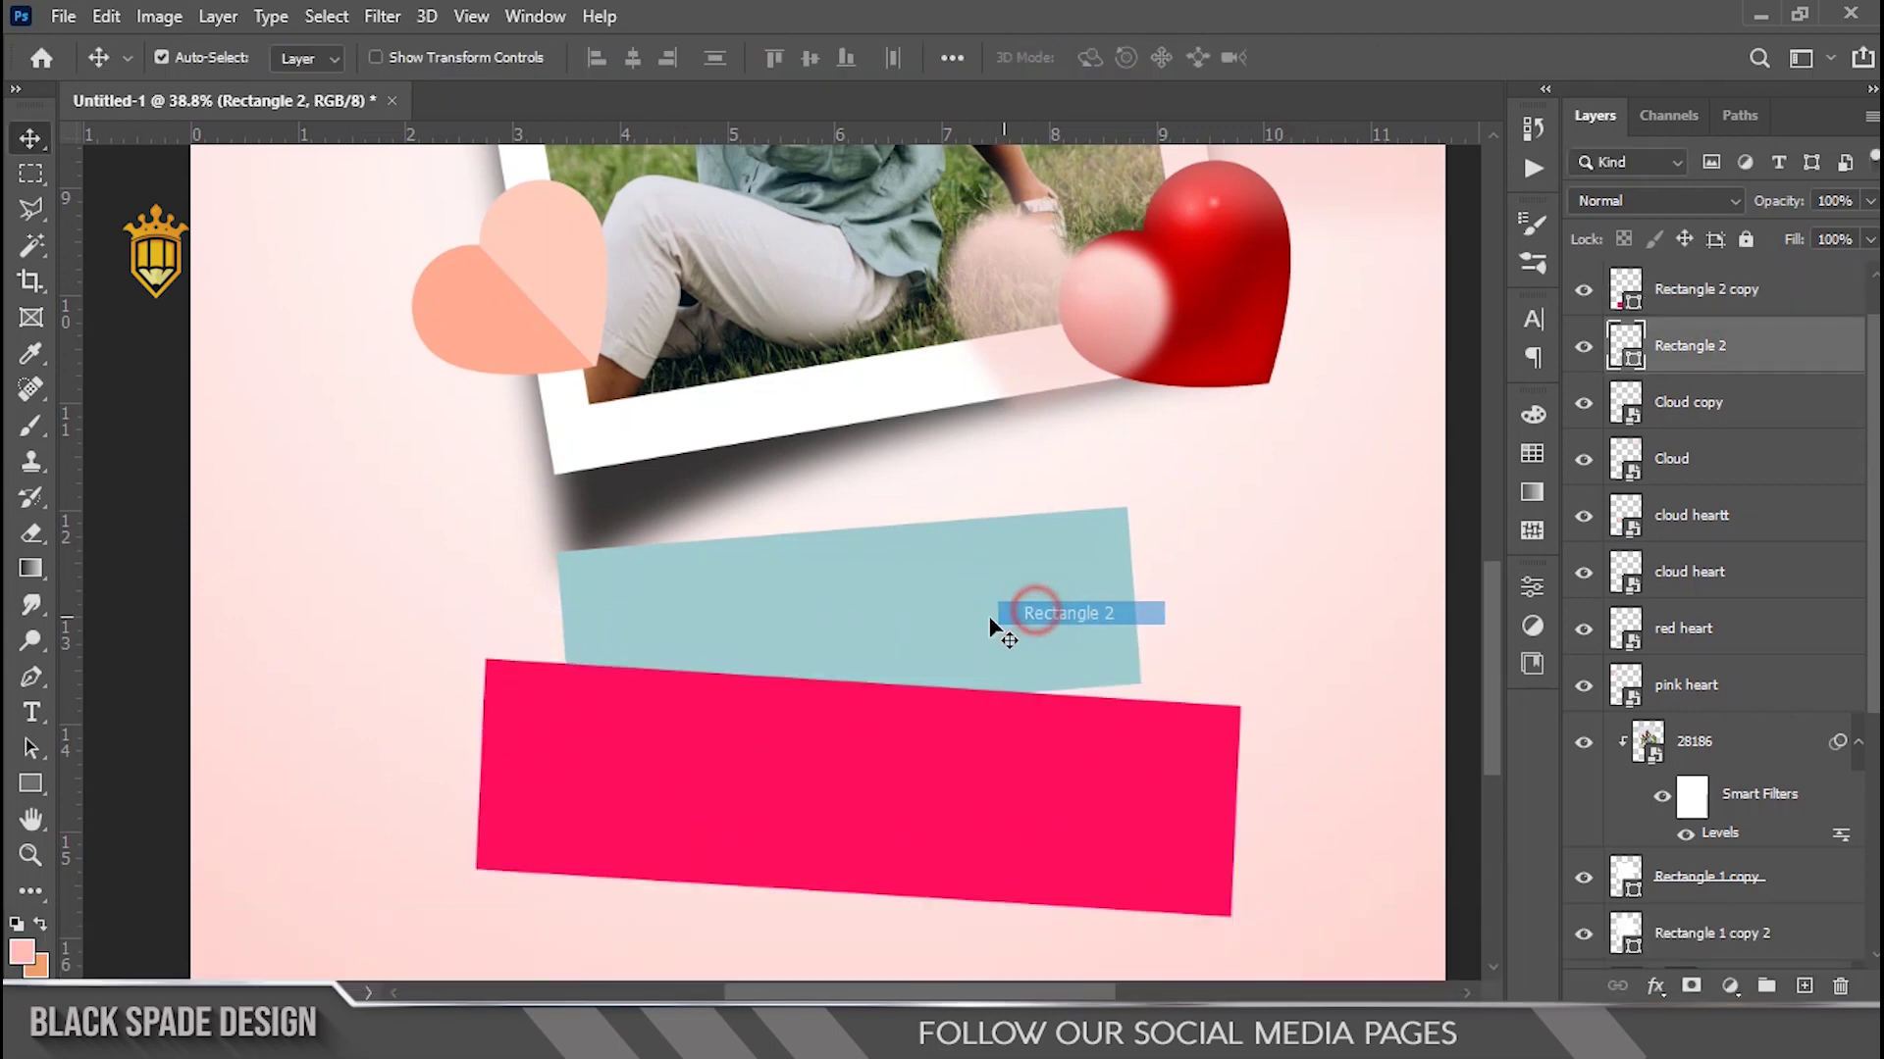
scroll(991, 628, "down", 2)
left_click(1707, 300, "ctrl")
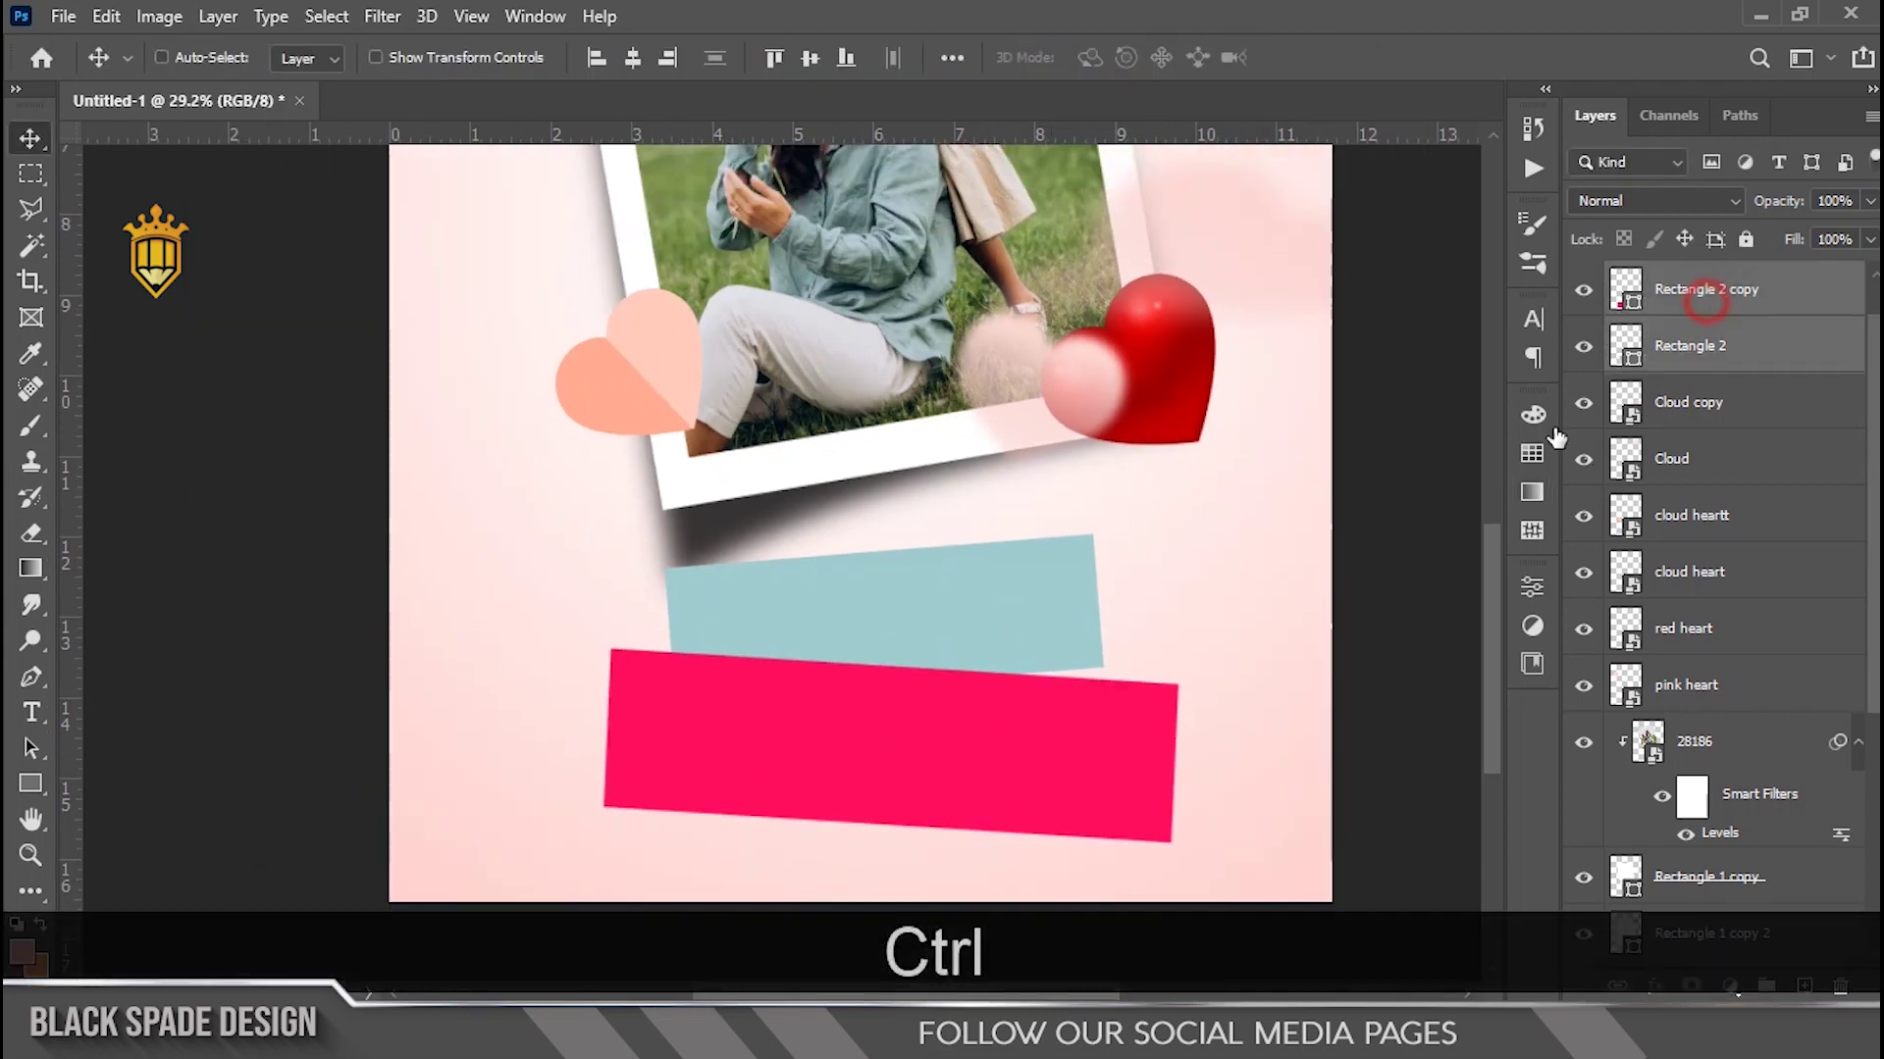
left_click_drag(991, 743, 990, 736)
Select only the hot pink rectangle and enlarge it to about 106.6% width and 106.4% height.
right_click(990, 736)
left_click(1011, 752)
left_click(31, 782)
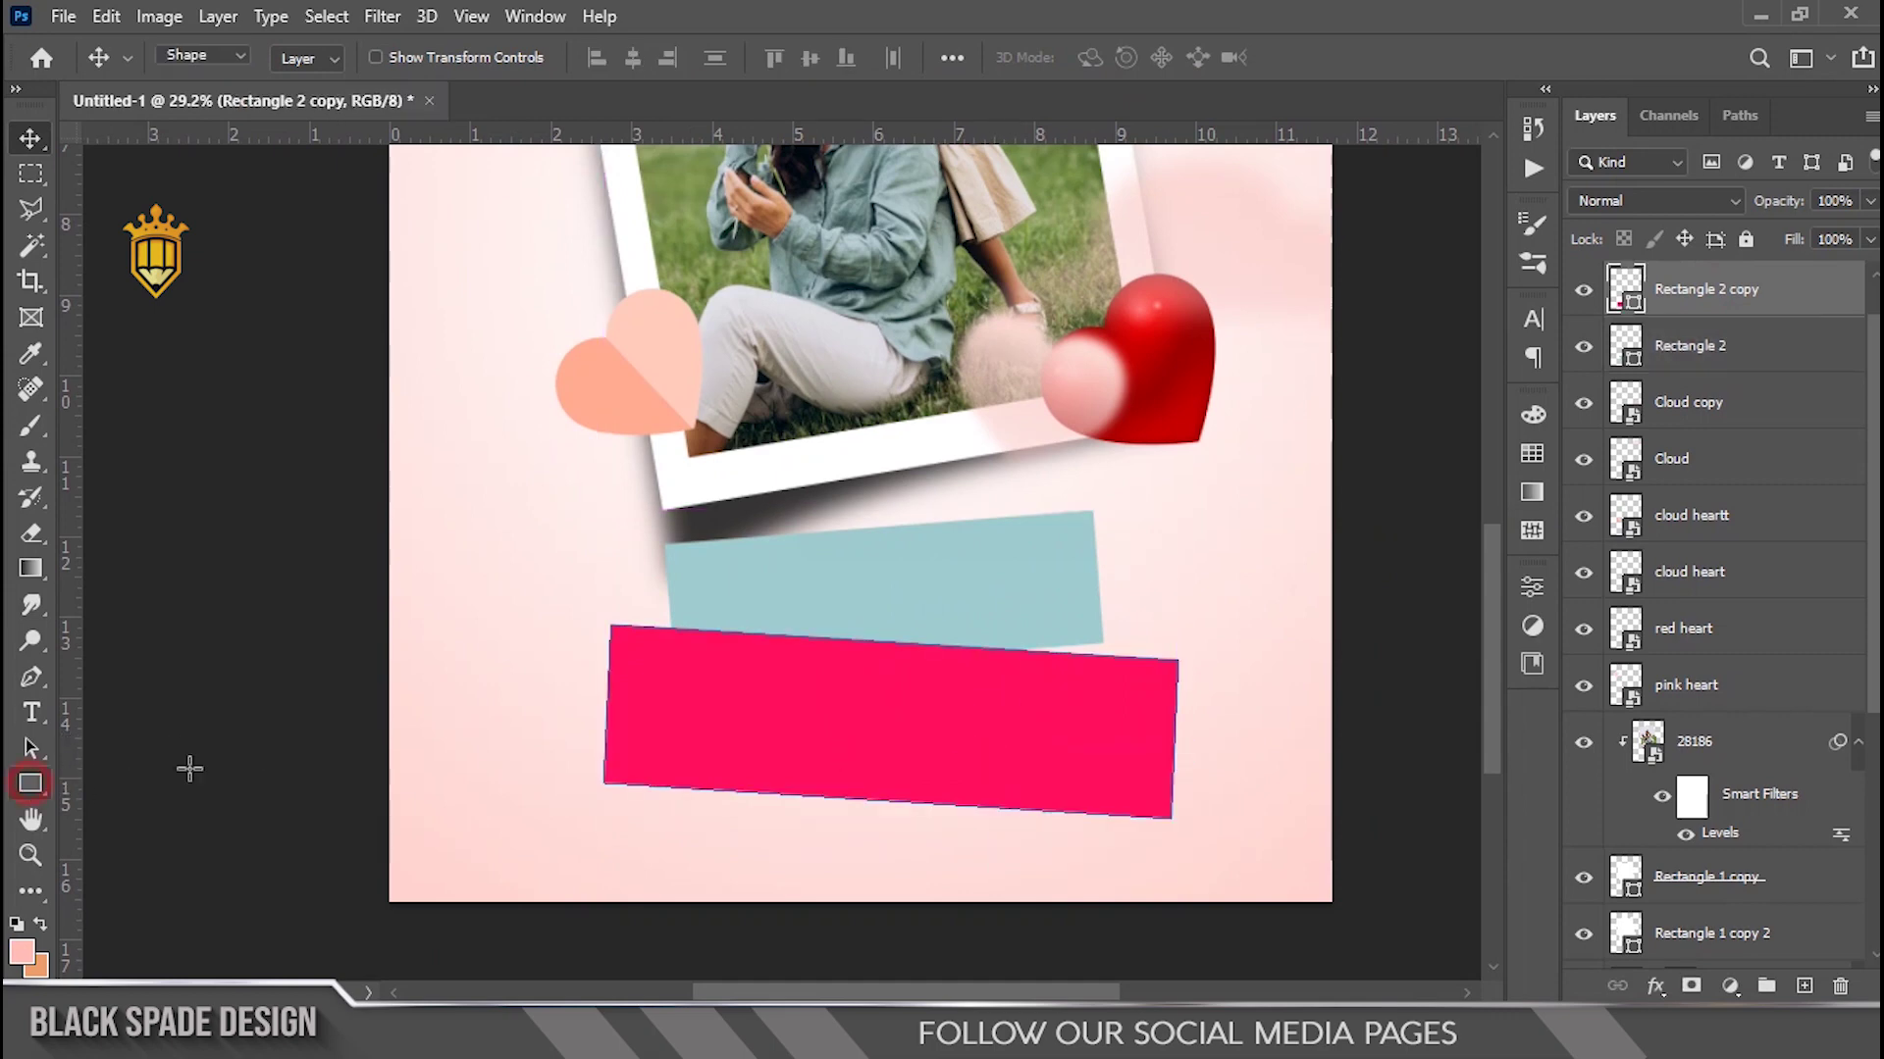
scroll(665, 726, "up", 1)
key("v")
scroll(665, 726, "down", 1)
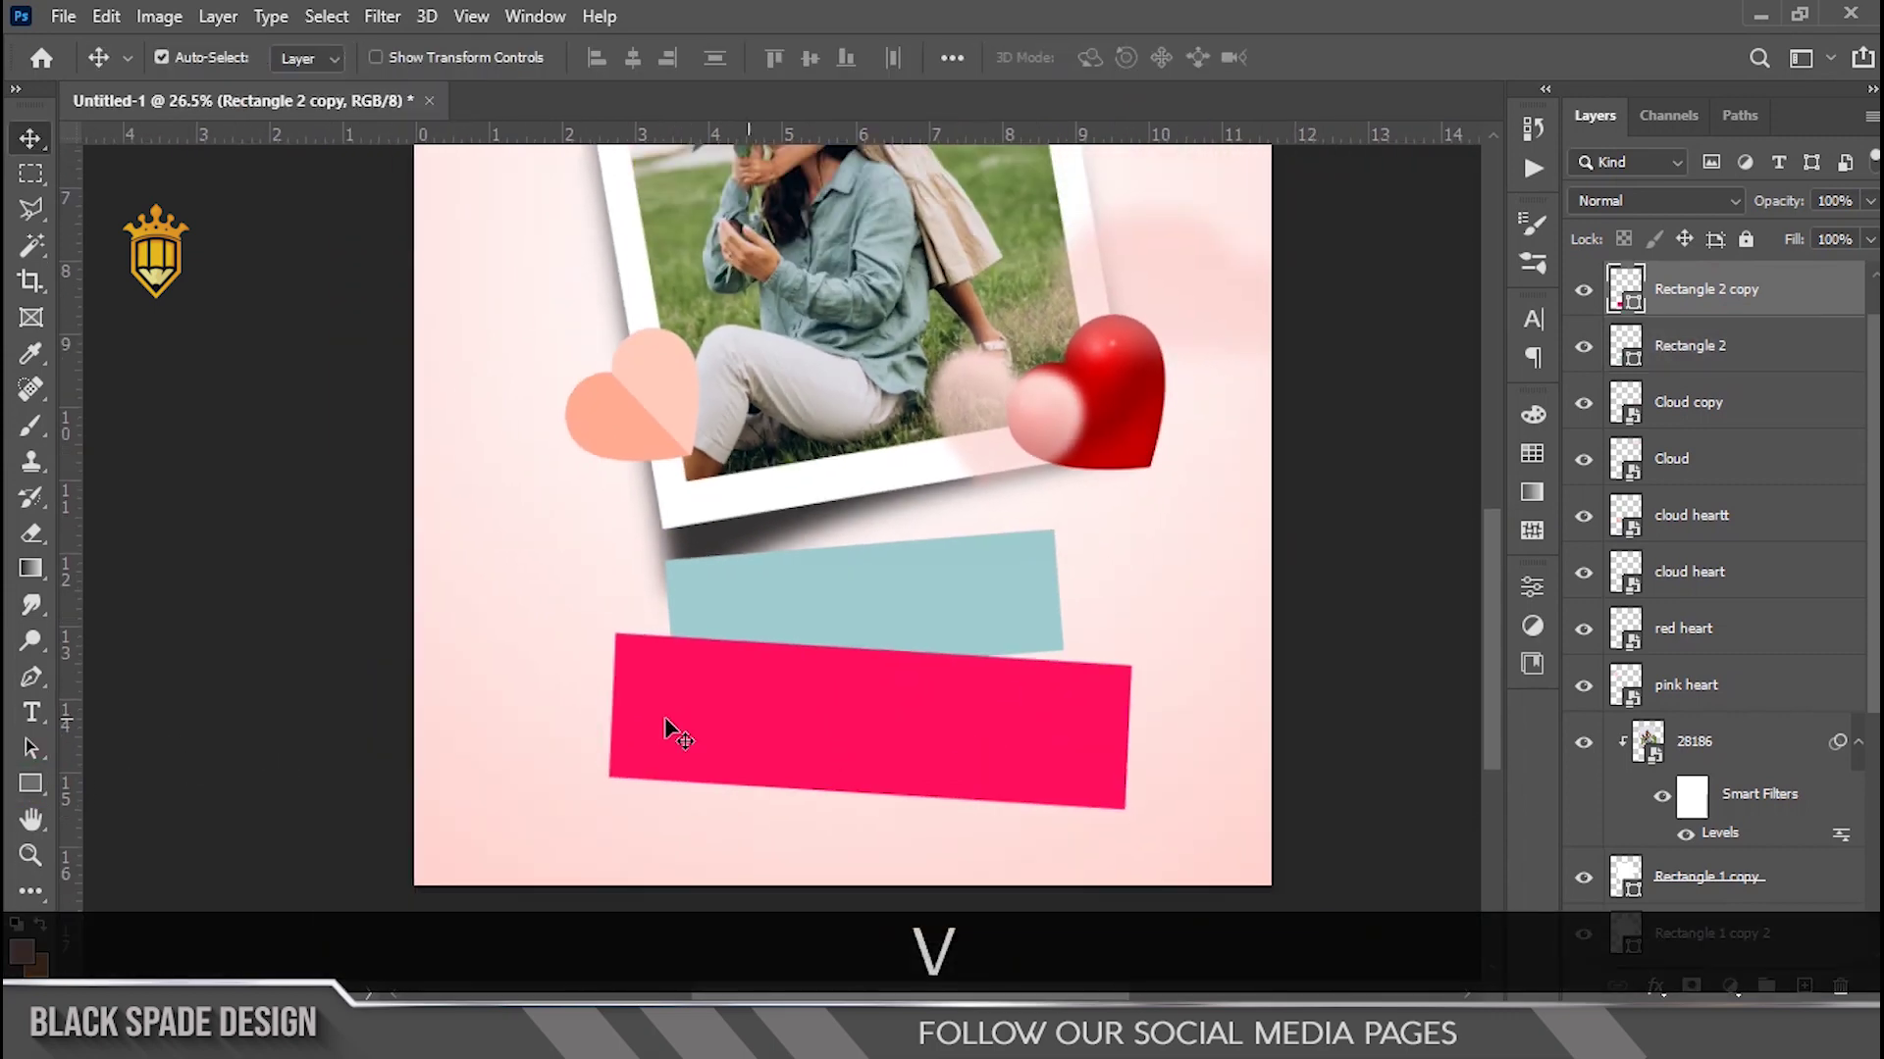
scroll(853, 726, "up", 1)
key("ctrl+t")
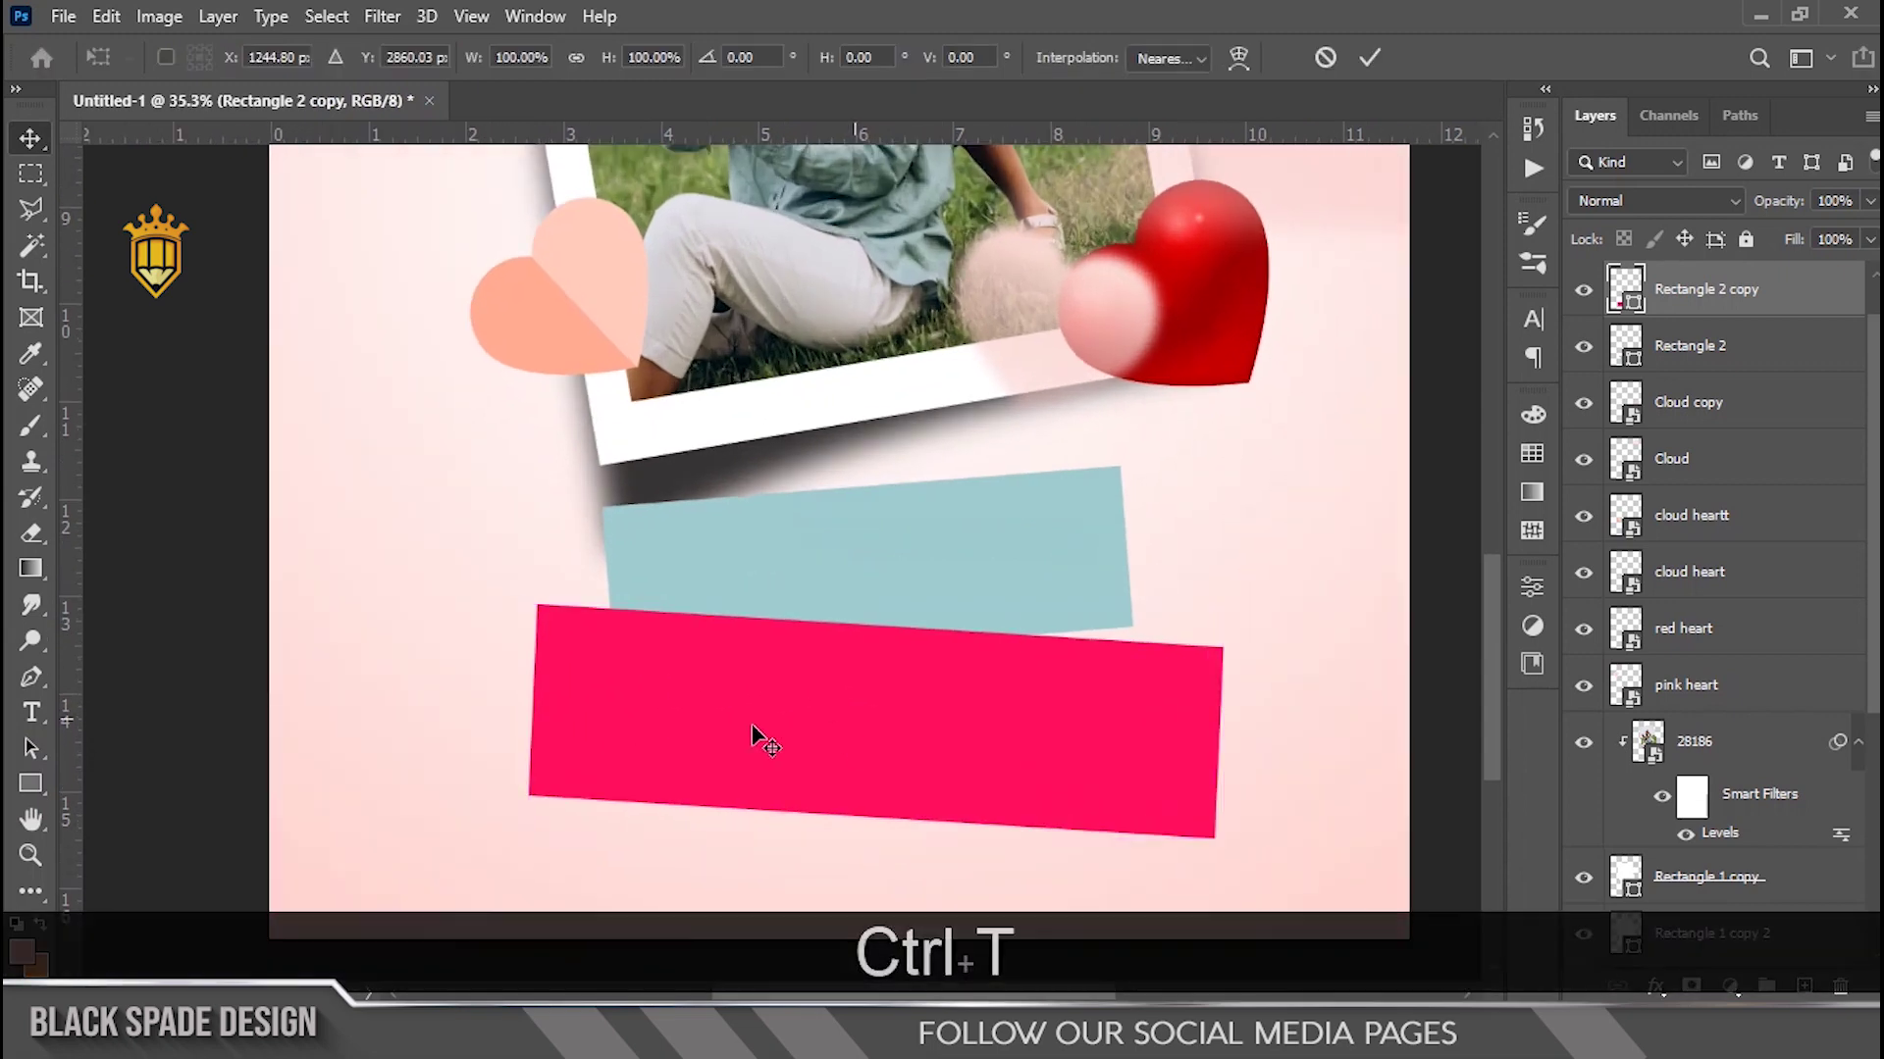
left_click_drag(531, 722, 503, 722)
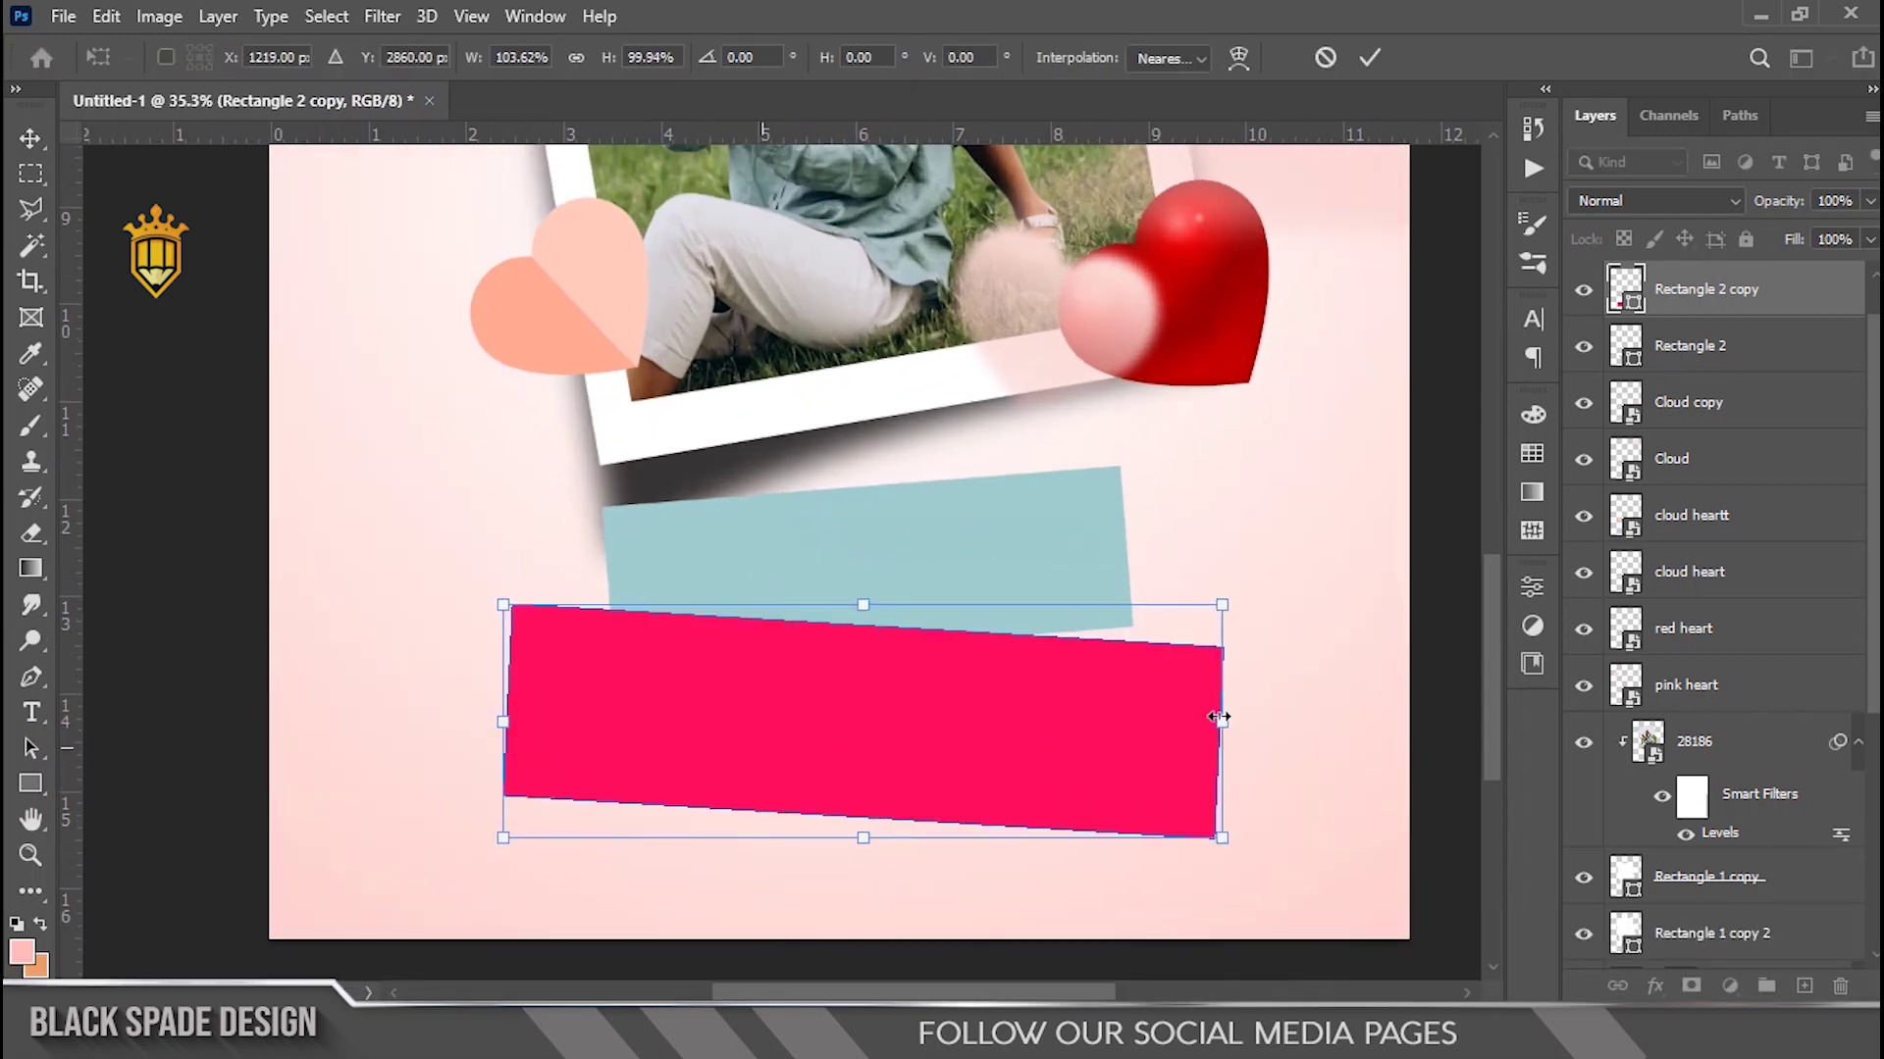
left_click_drag(1219, 717, 1240, 723)
left_click_drag(874, 836, 874, 852)
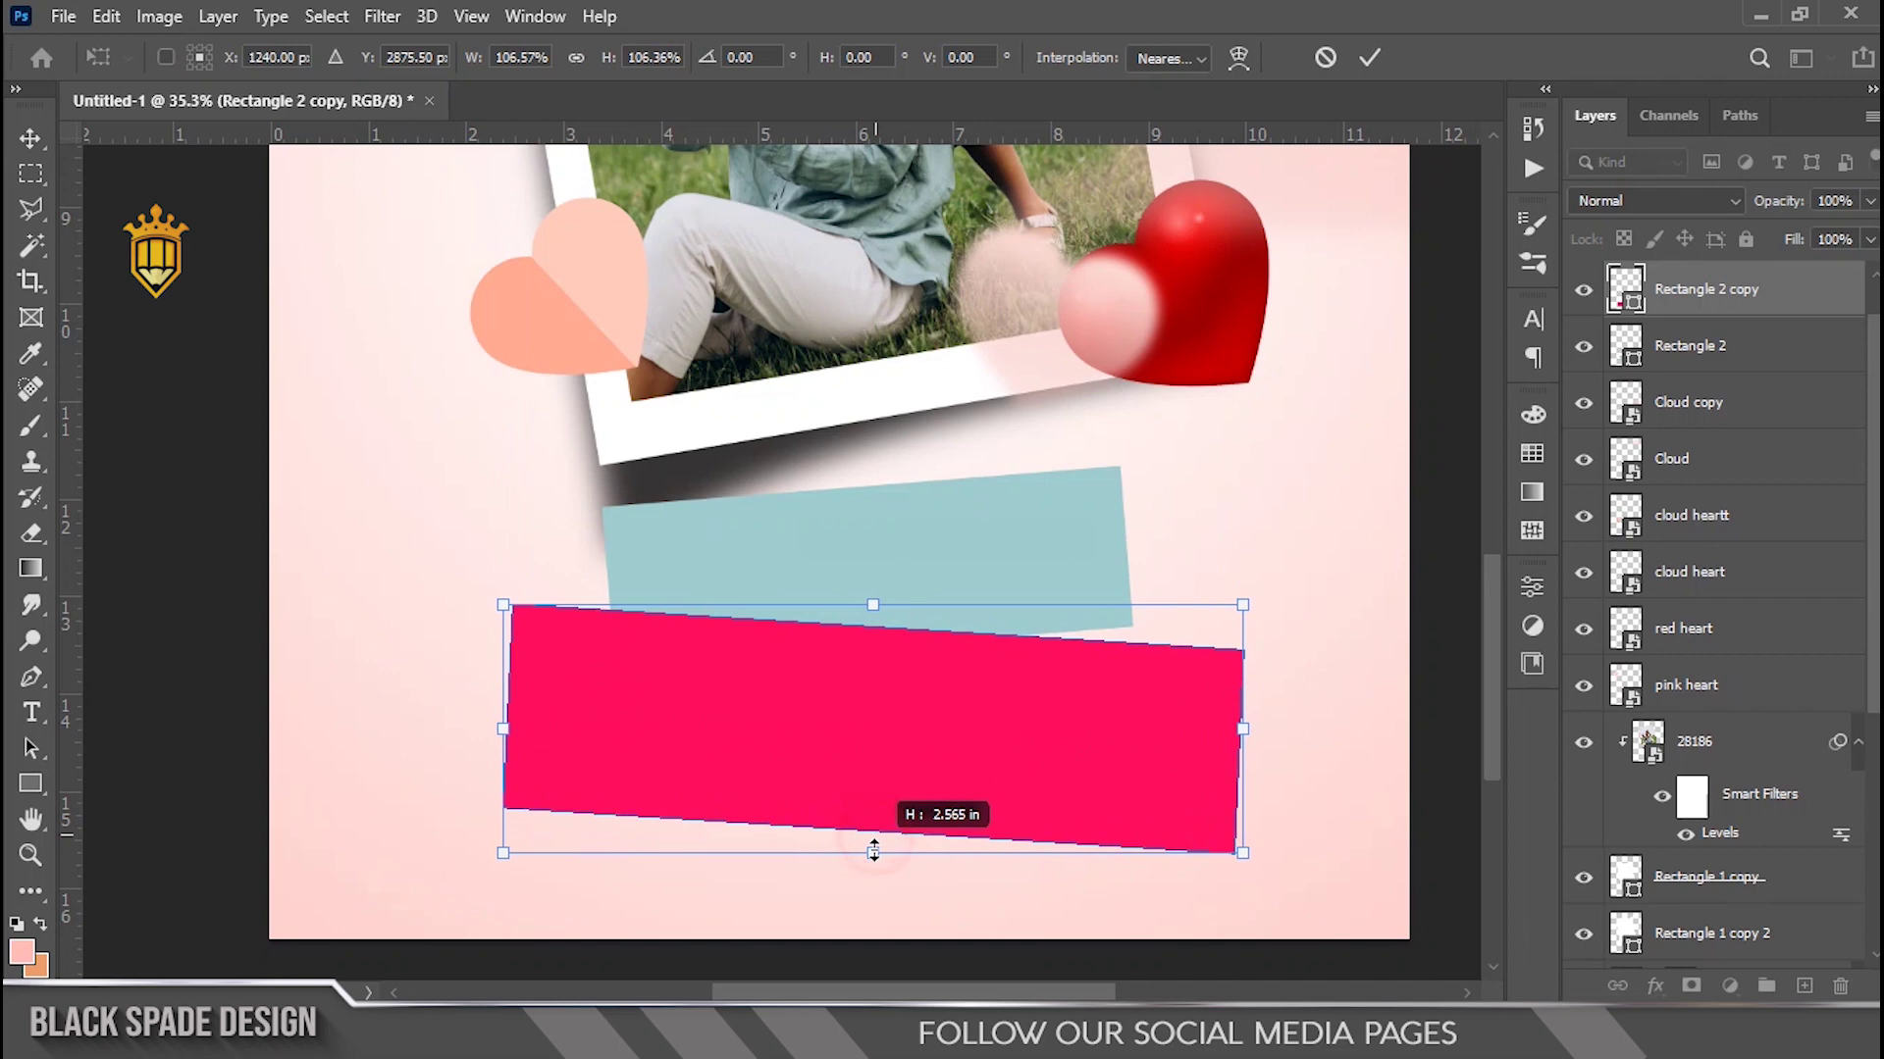
key("Return")
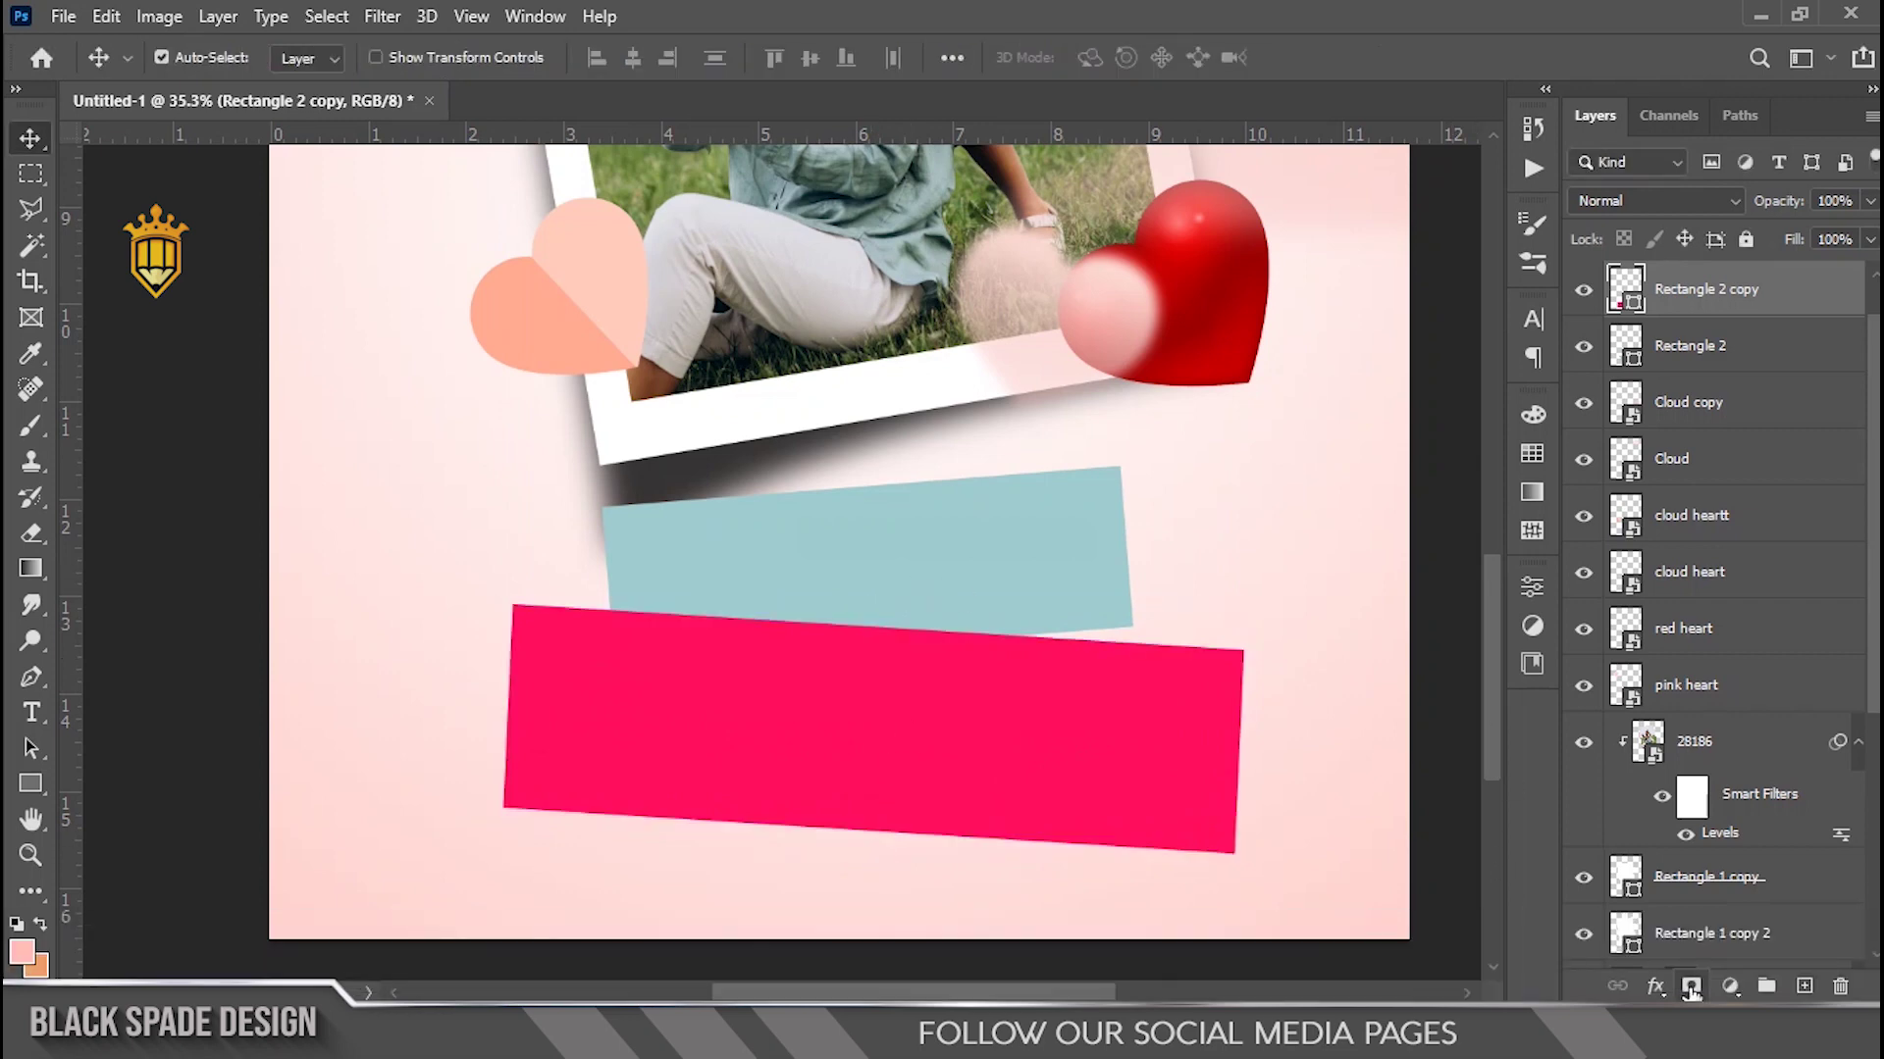
Add a layer mask to the hot pink rectangle and cut two wedge-shaped slits into its left edge with the Polygonal Lasso.
scroll(760, 768, "up", 2)
scroll(761, 644, "down", 2)
left_click(30, 208)
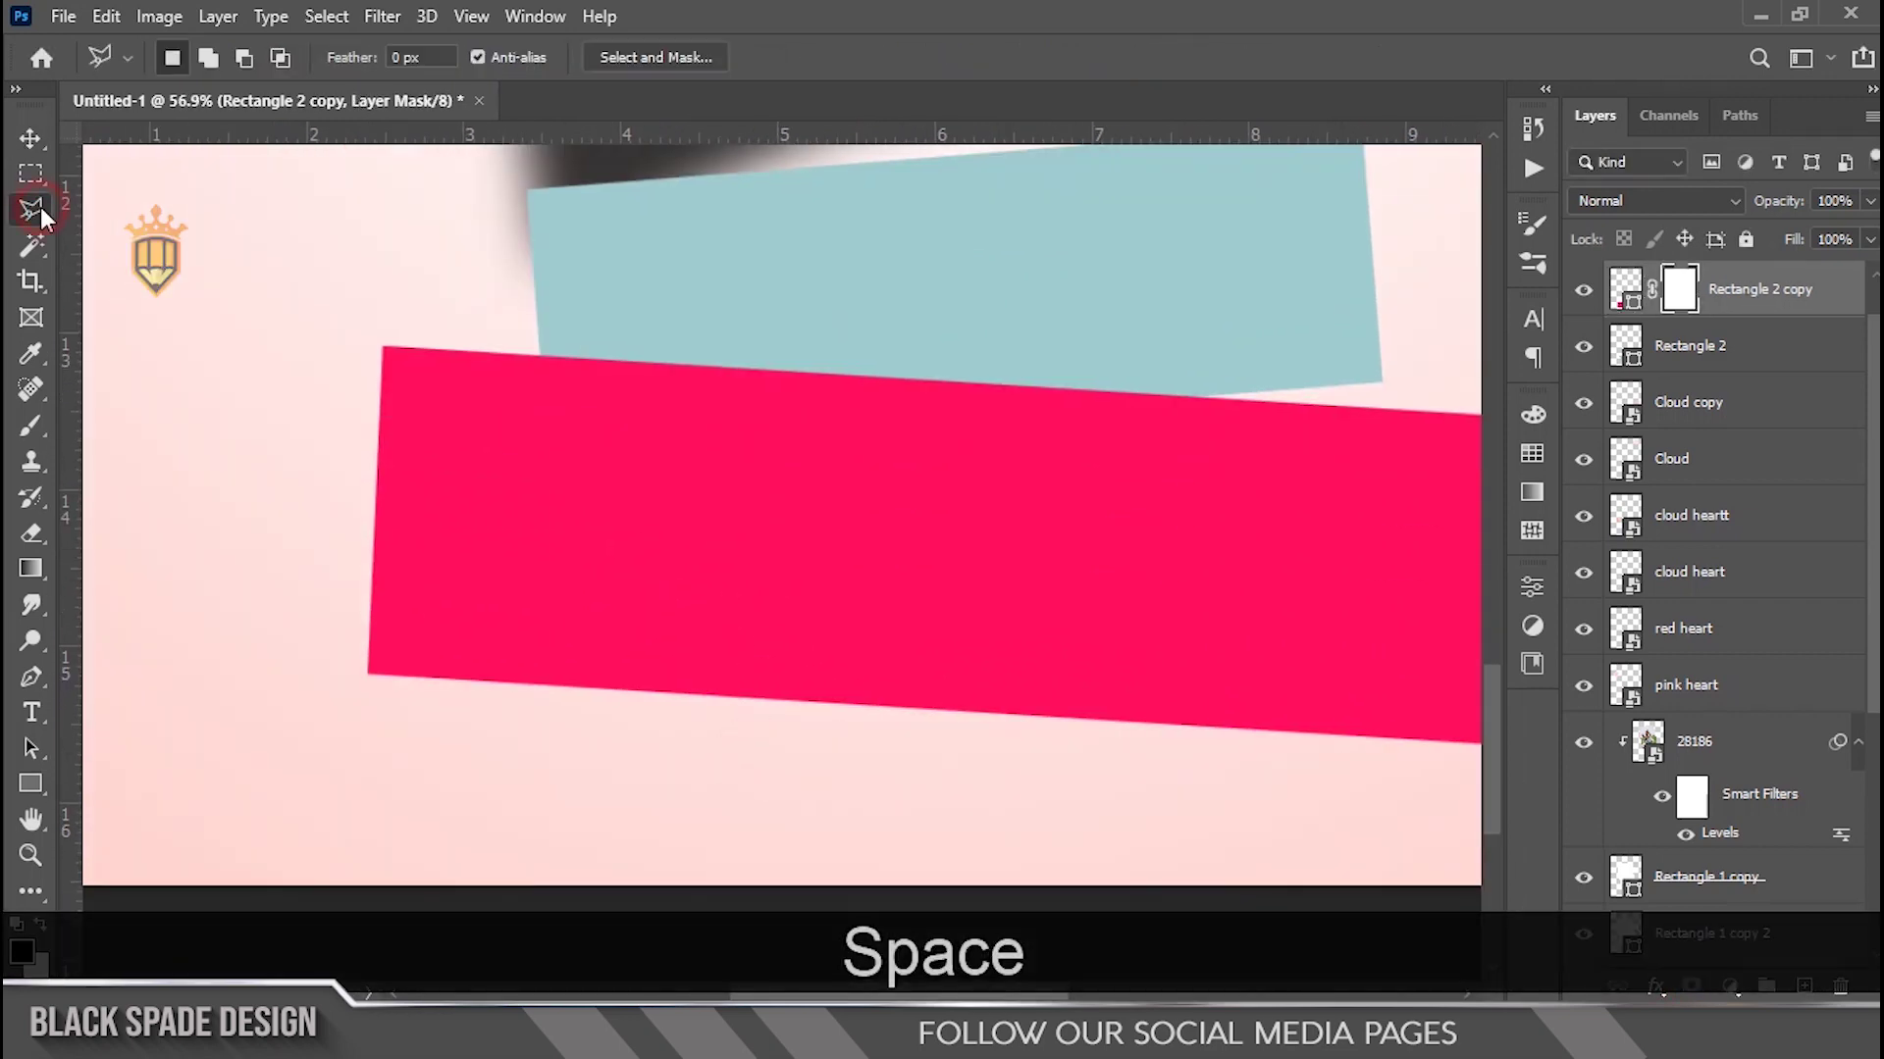
scroll(383, 448, "up", 3)
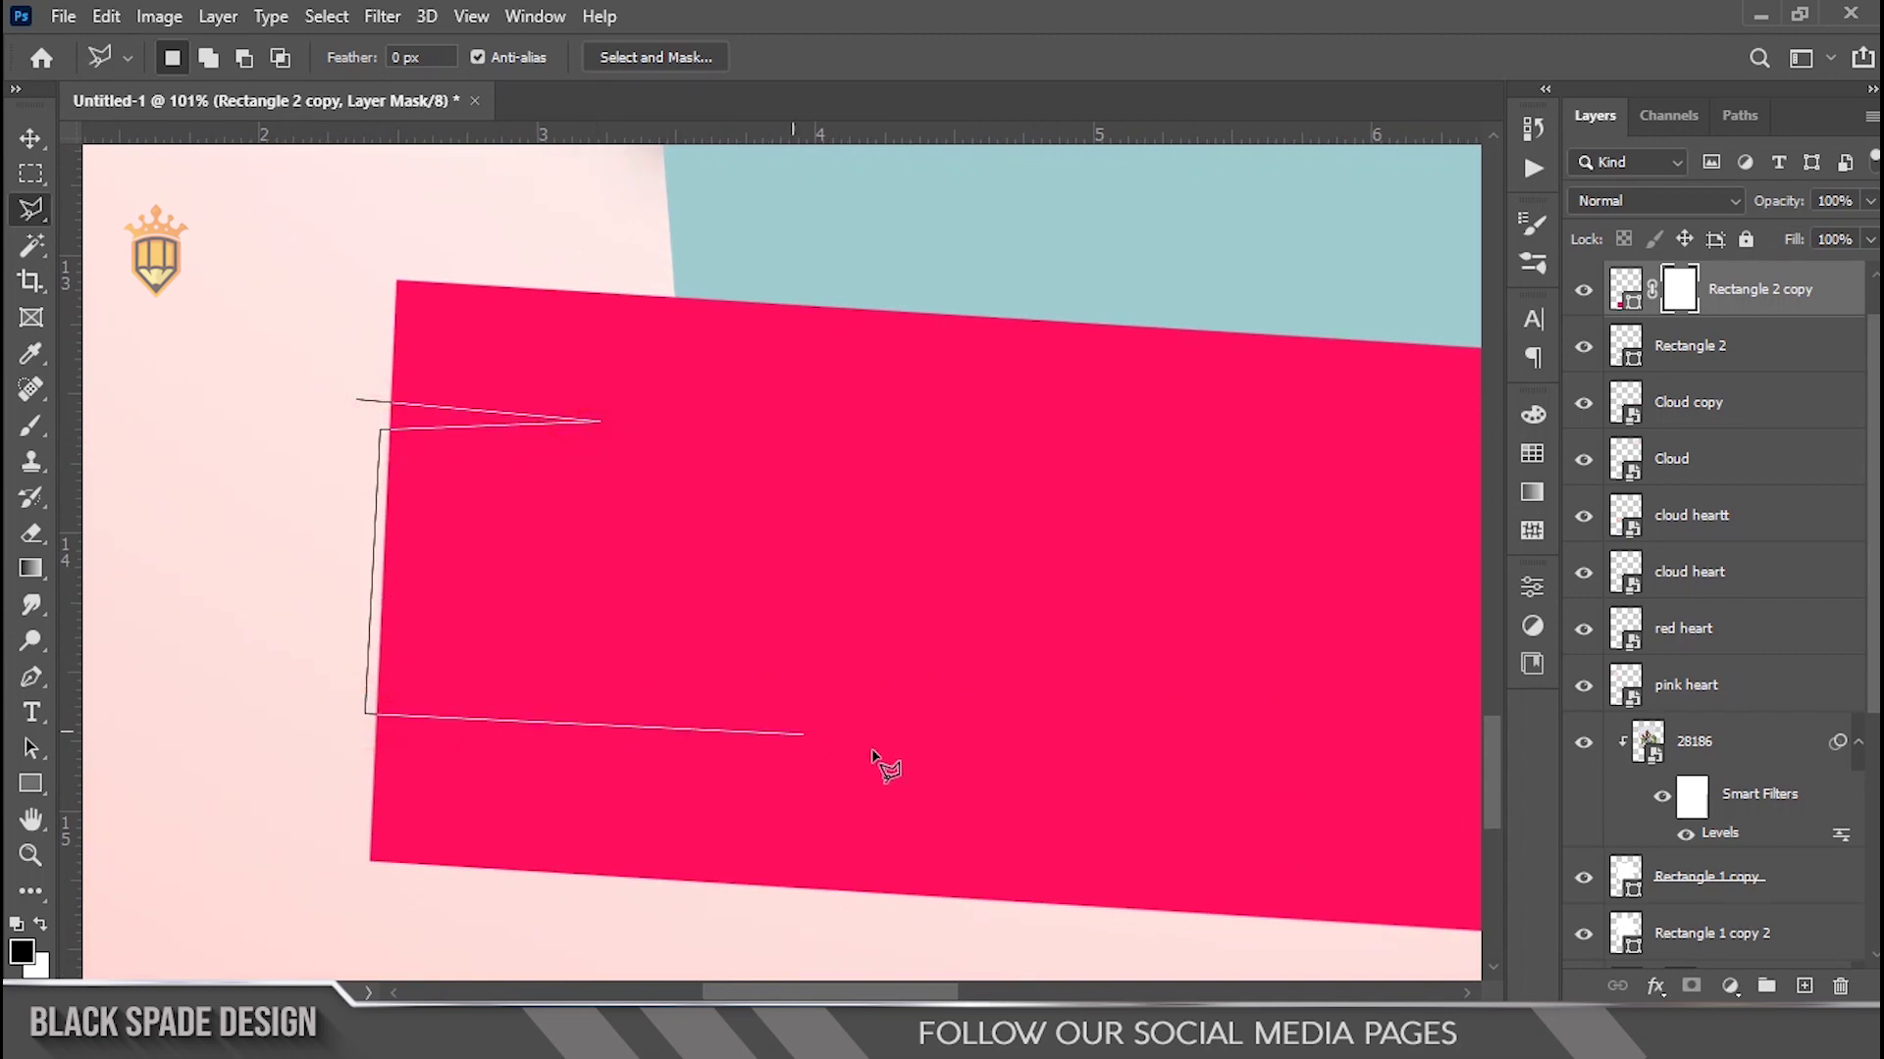
left_click(937, 761)
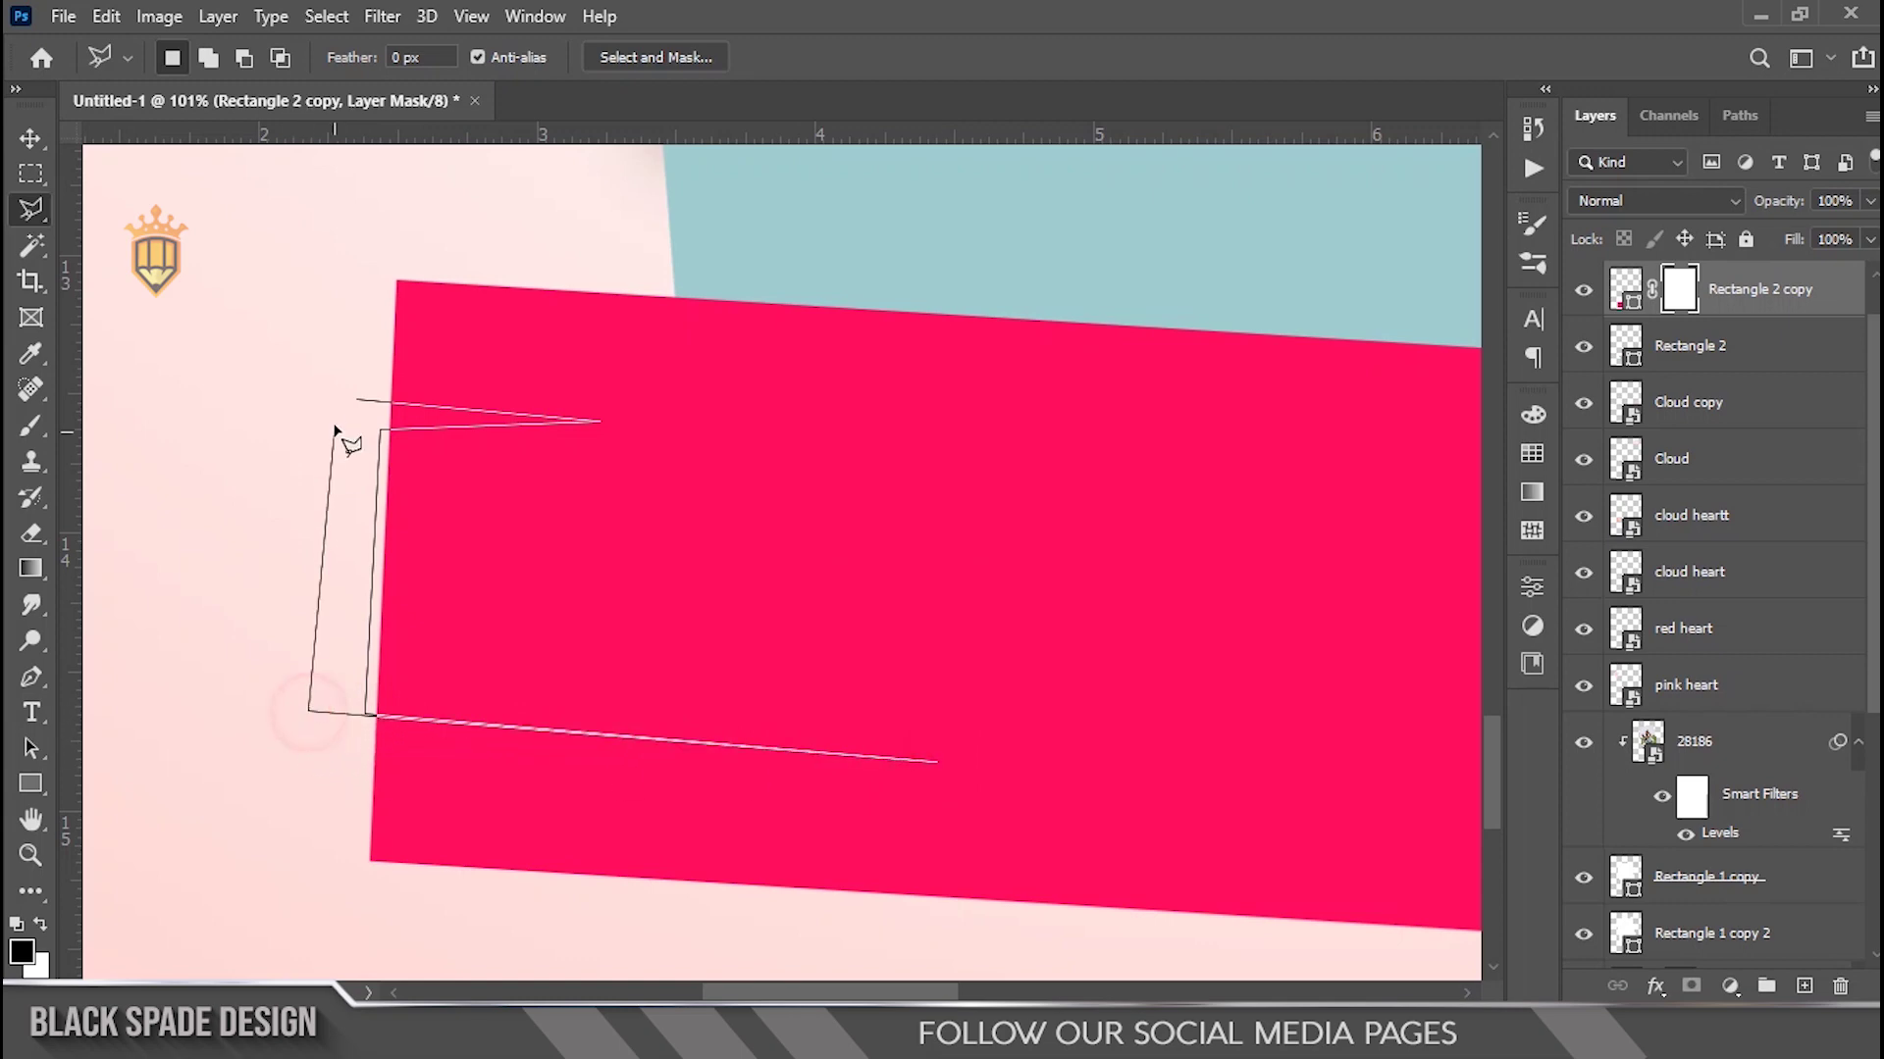
left_click(360, 399)
key("Delete")
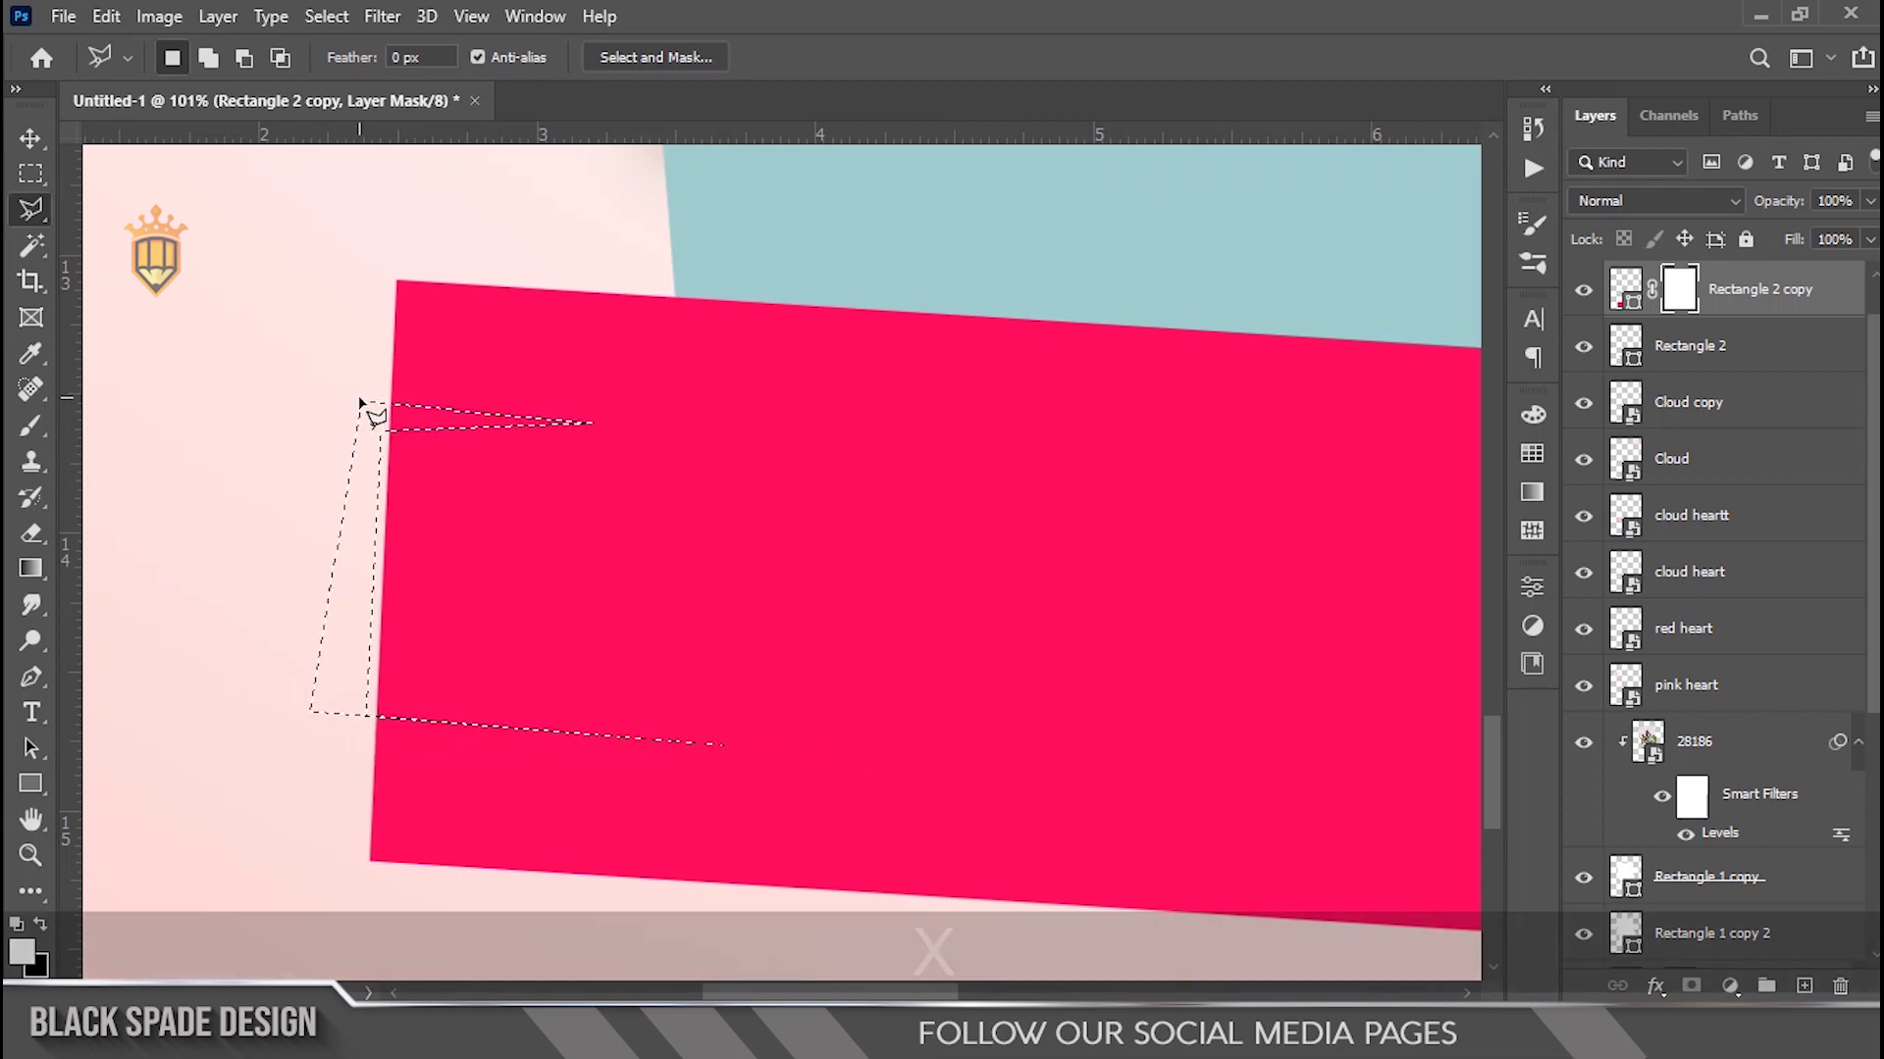
scroll(454, 736, "up", 2)
key("ctrl+d")
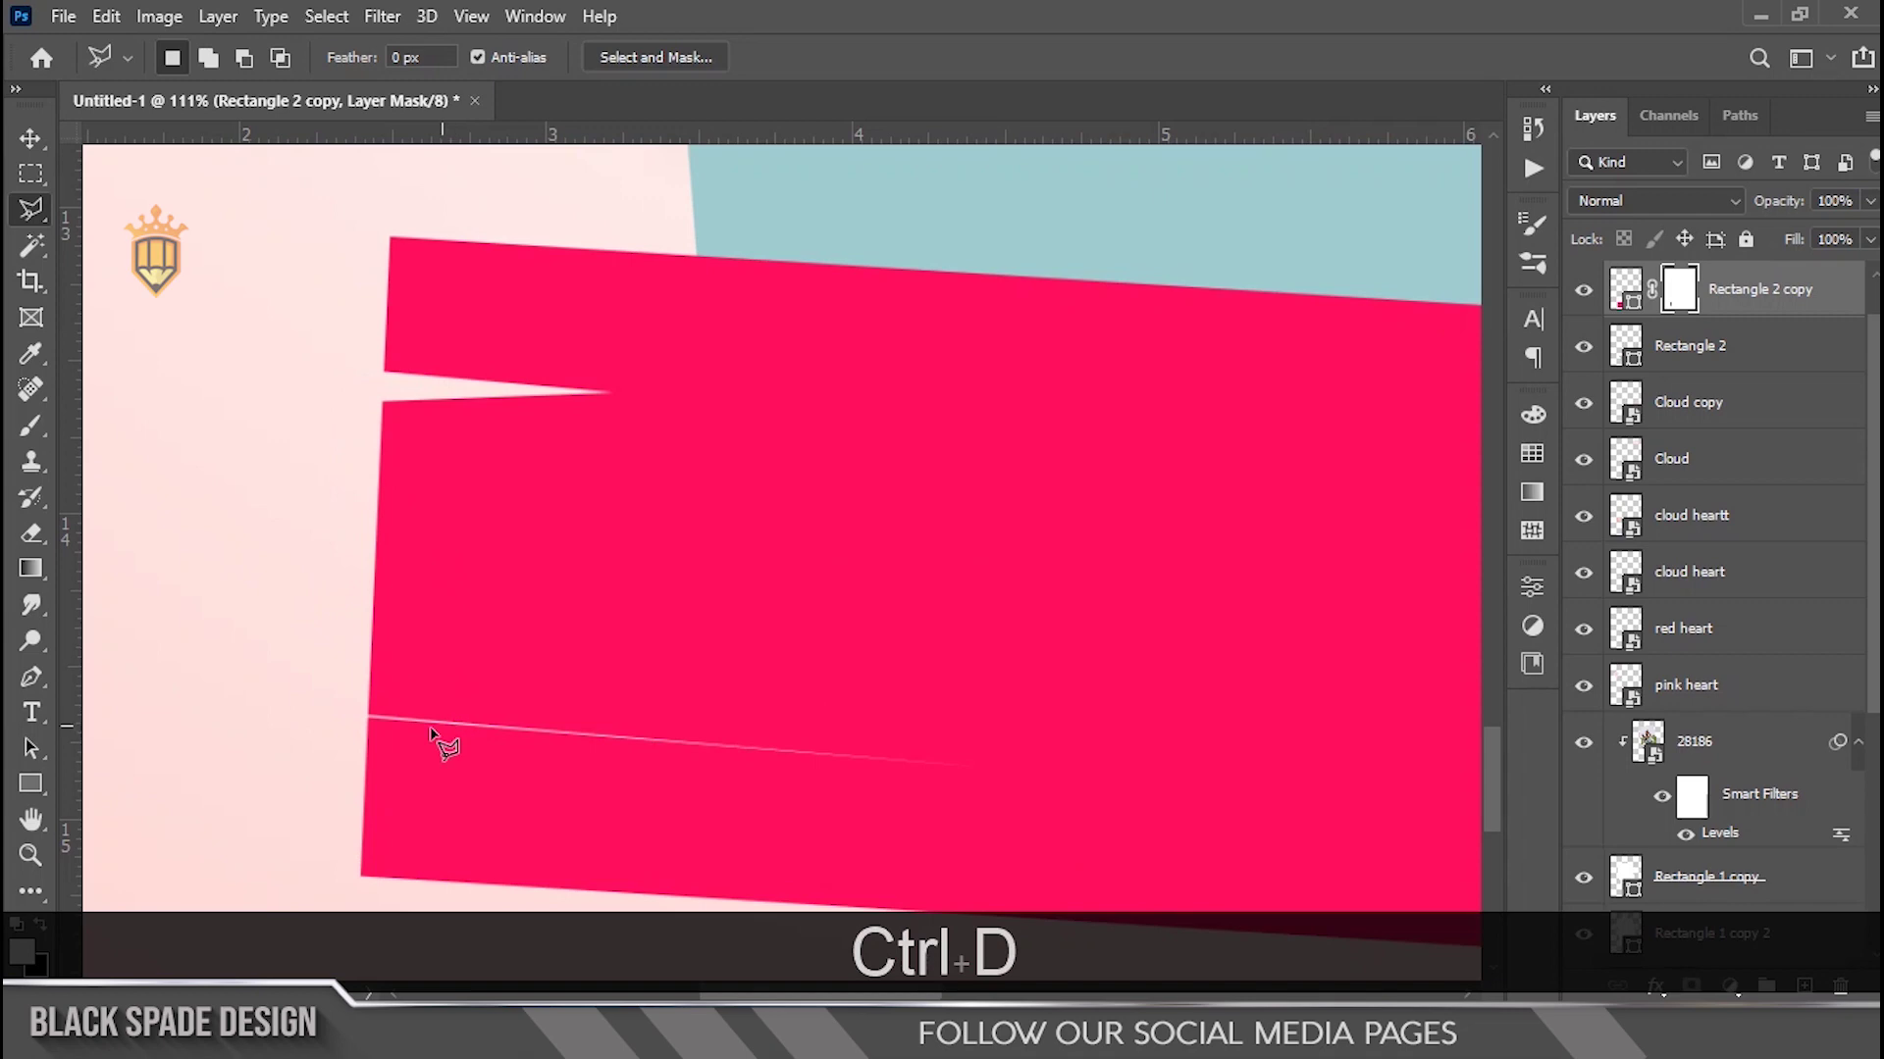
Widen the lower slit on the hot pink rectangle's left edge by masking out a thin triangle above it.
left_click(341, 678)
left_click(1051, 769)
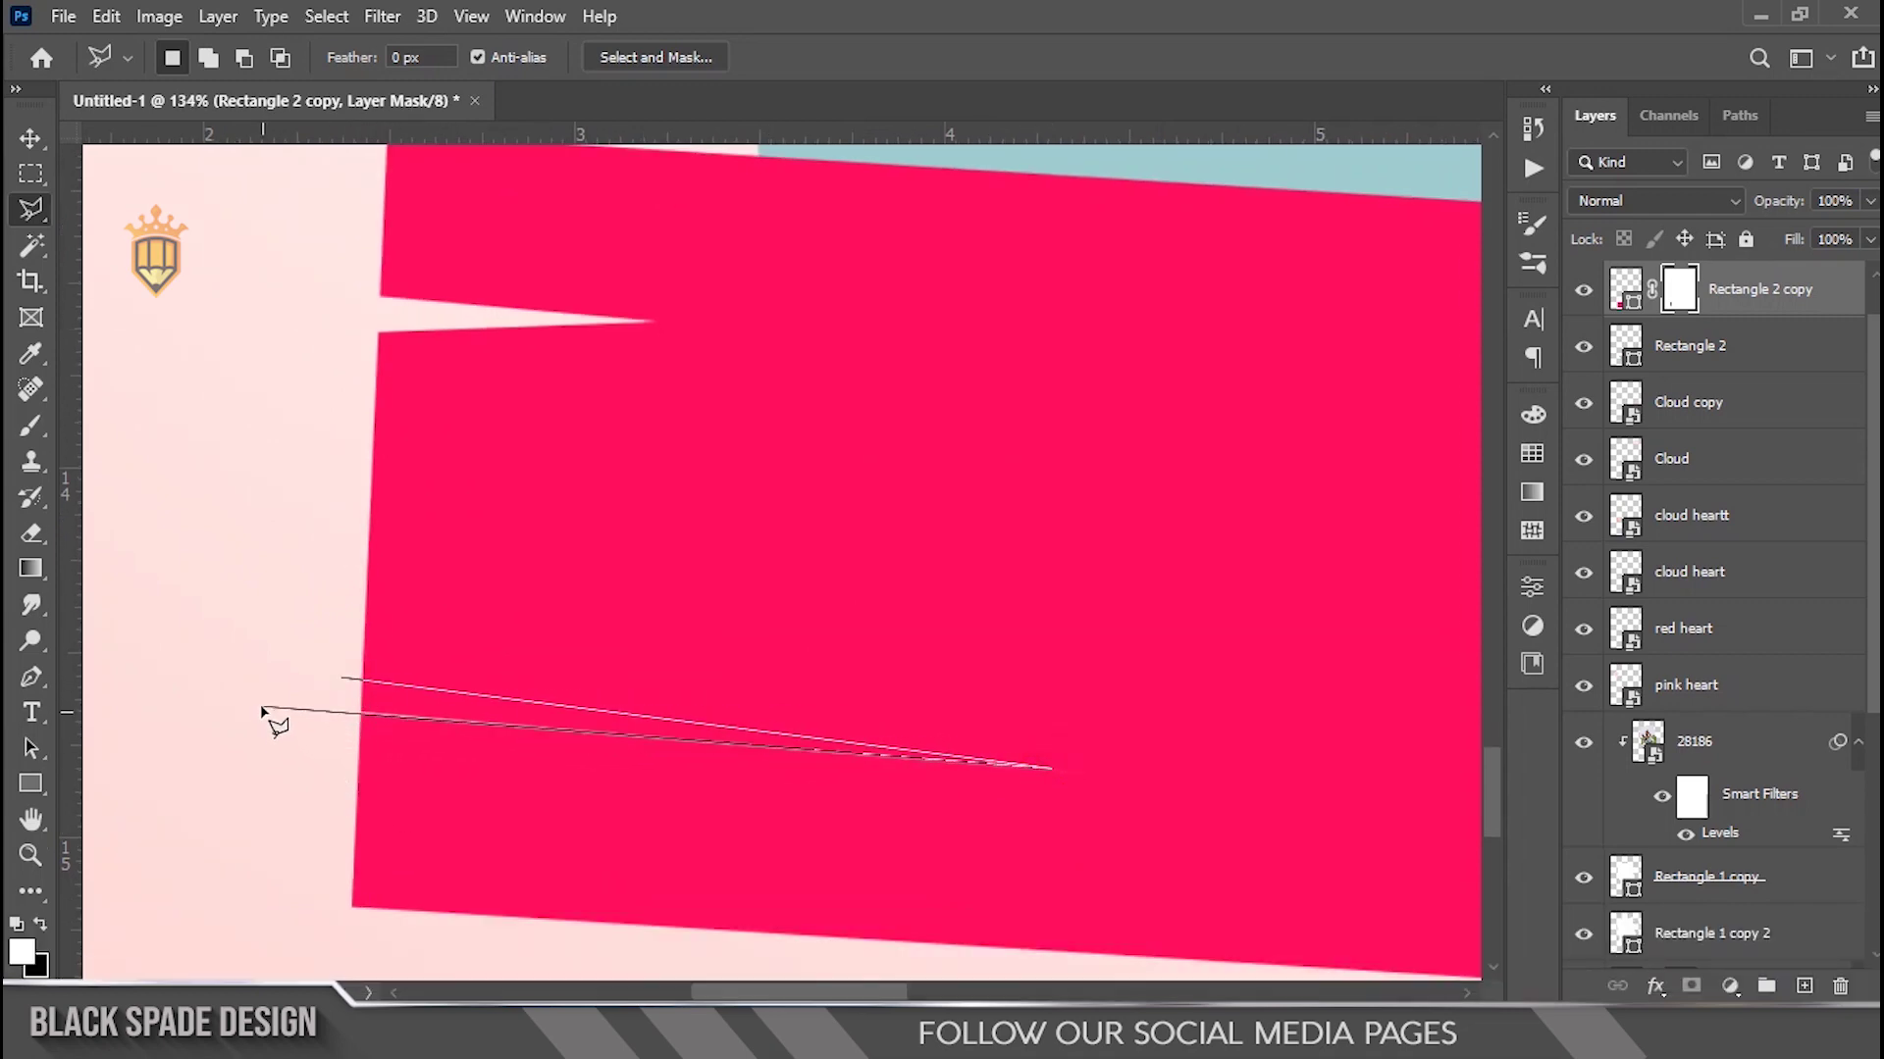
left_click(342, 677)
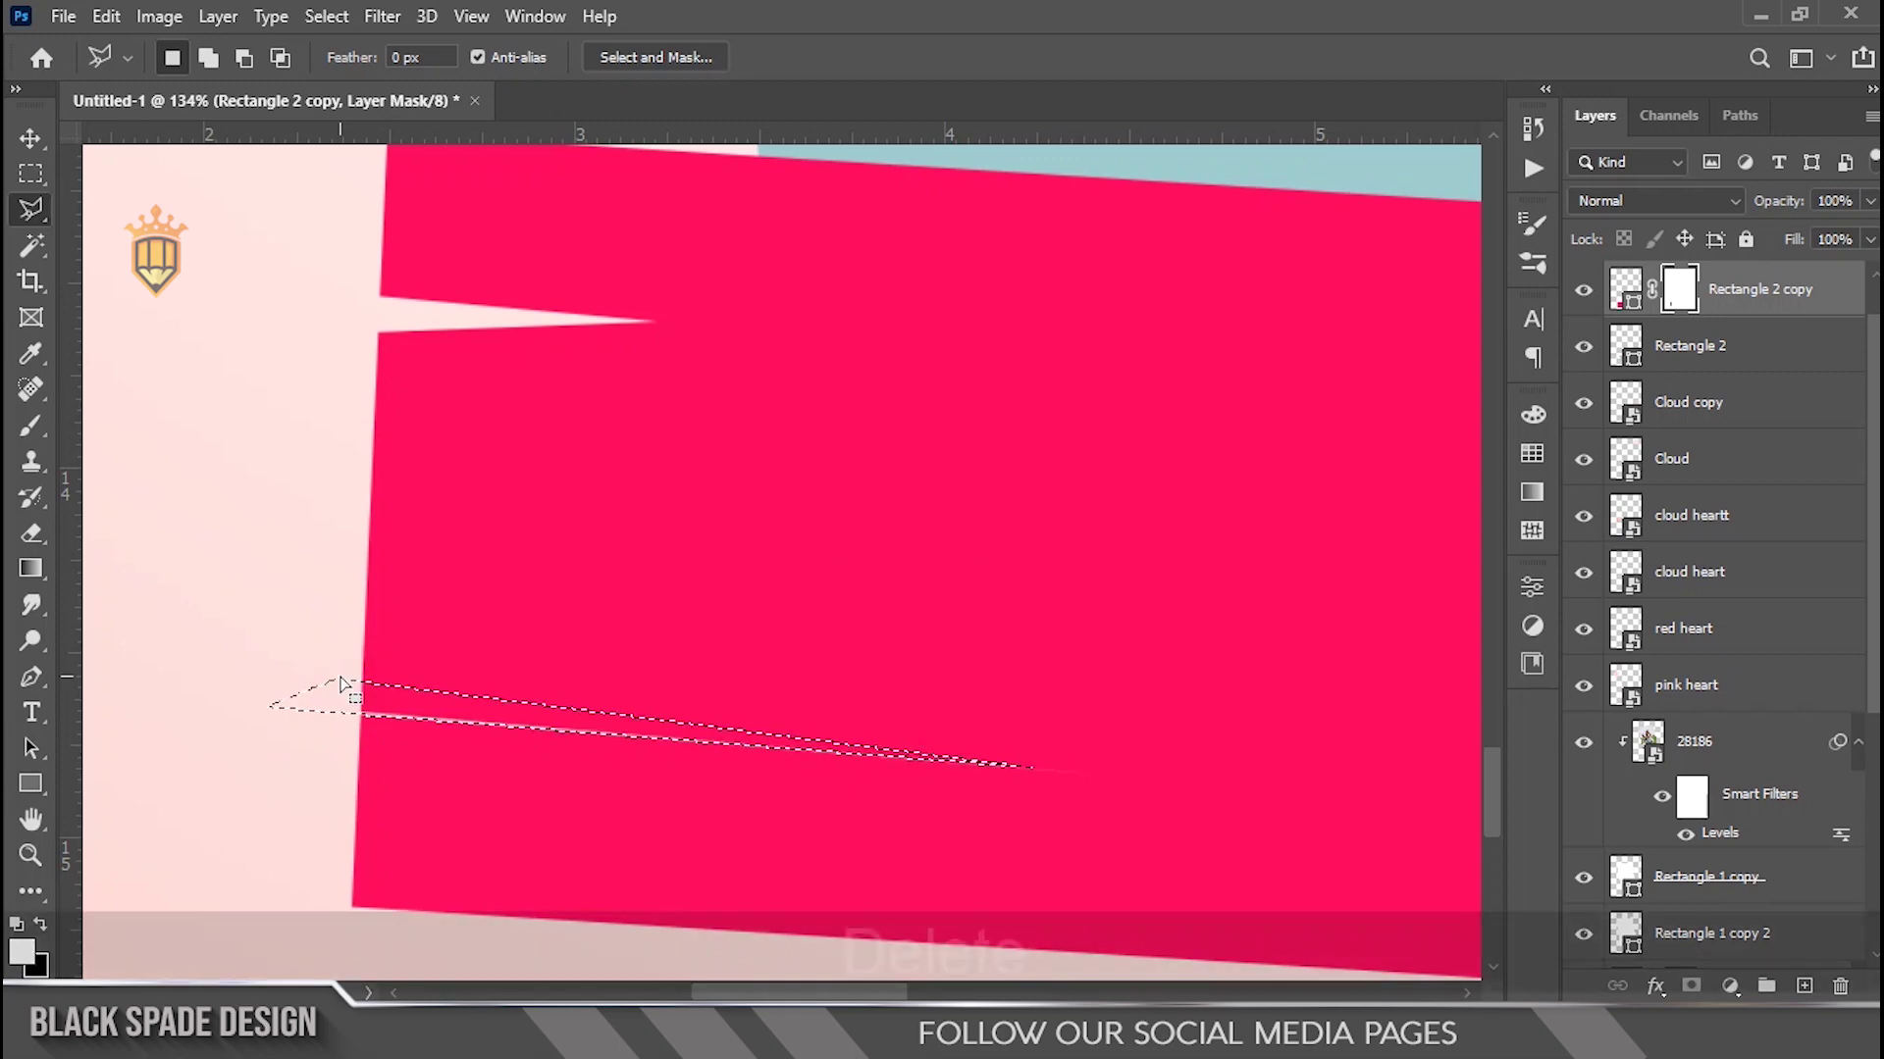
key("ctrl+BackSpace")
key("ctrl+d")
Mask out a thin wedge-shaped slit in the lower half of the hot pink rectangle's right edge.
scroll(344, 682, "down", 3)
scroll(841, 526, "down", 3)
scroll(1228, 622, "up", 3)
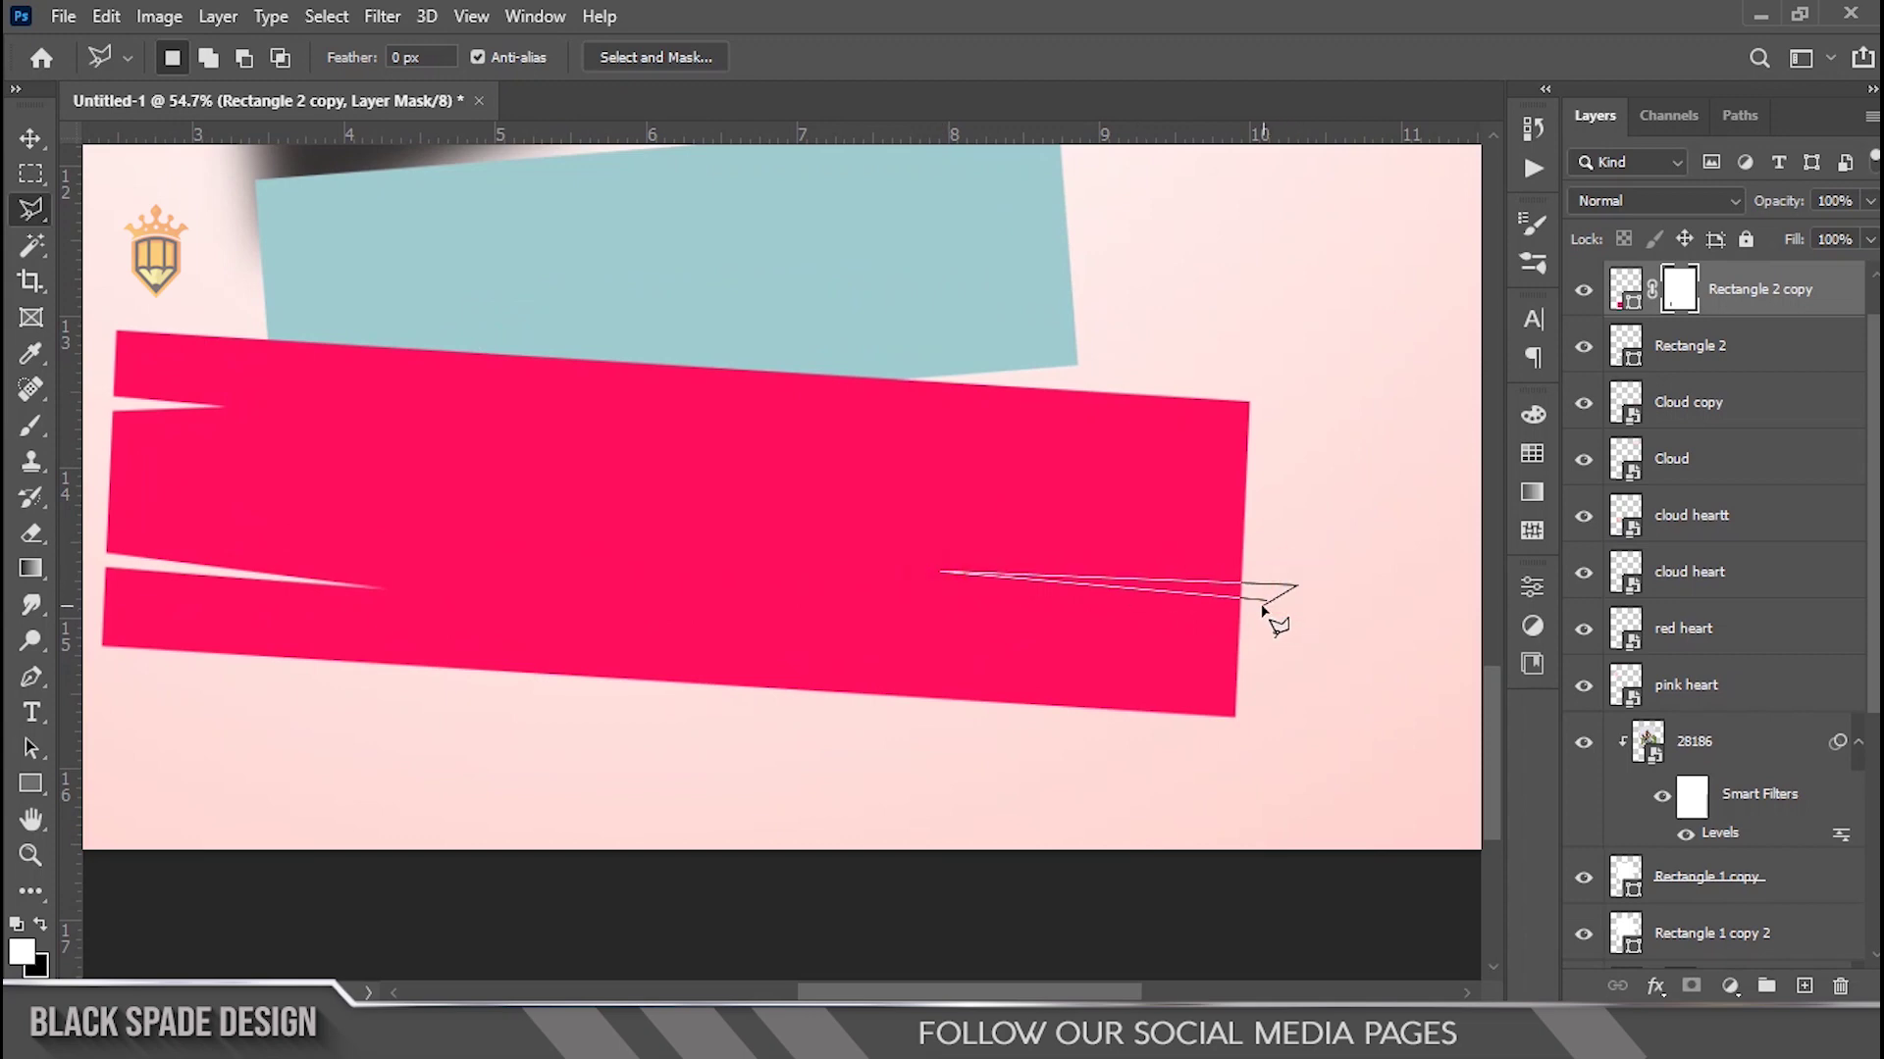
key("Delete")
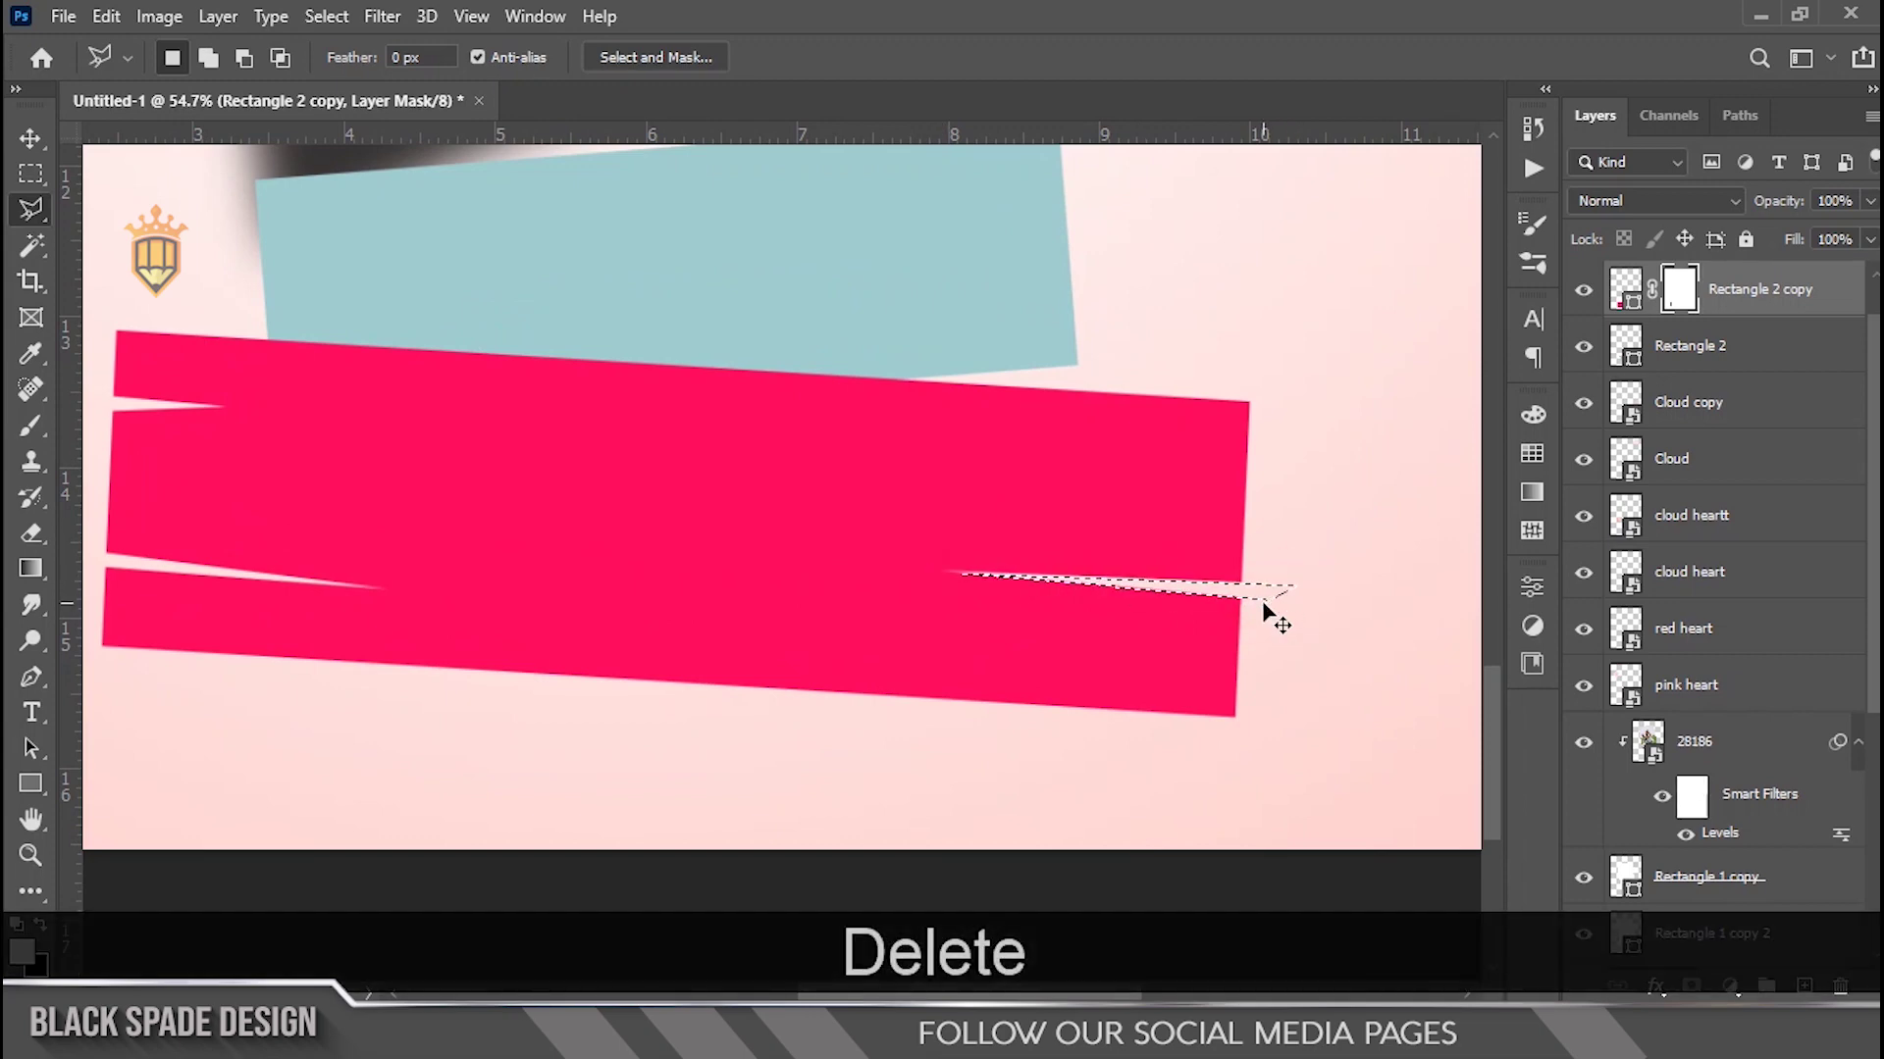
Add a layer mask to the light blue rectangle and cut two wedge-shaped slits into its left edge with the Polygonal Lasso.
left_click(1775, 345)
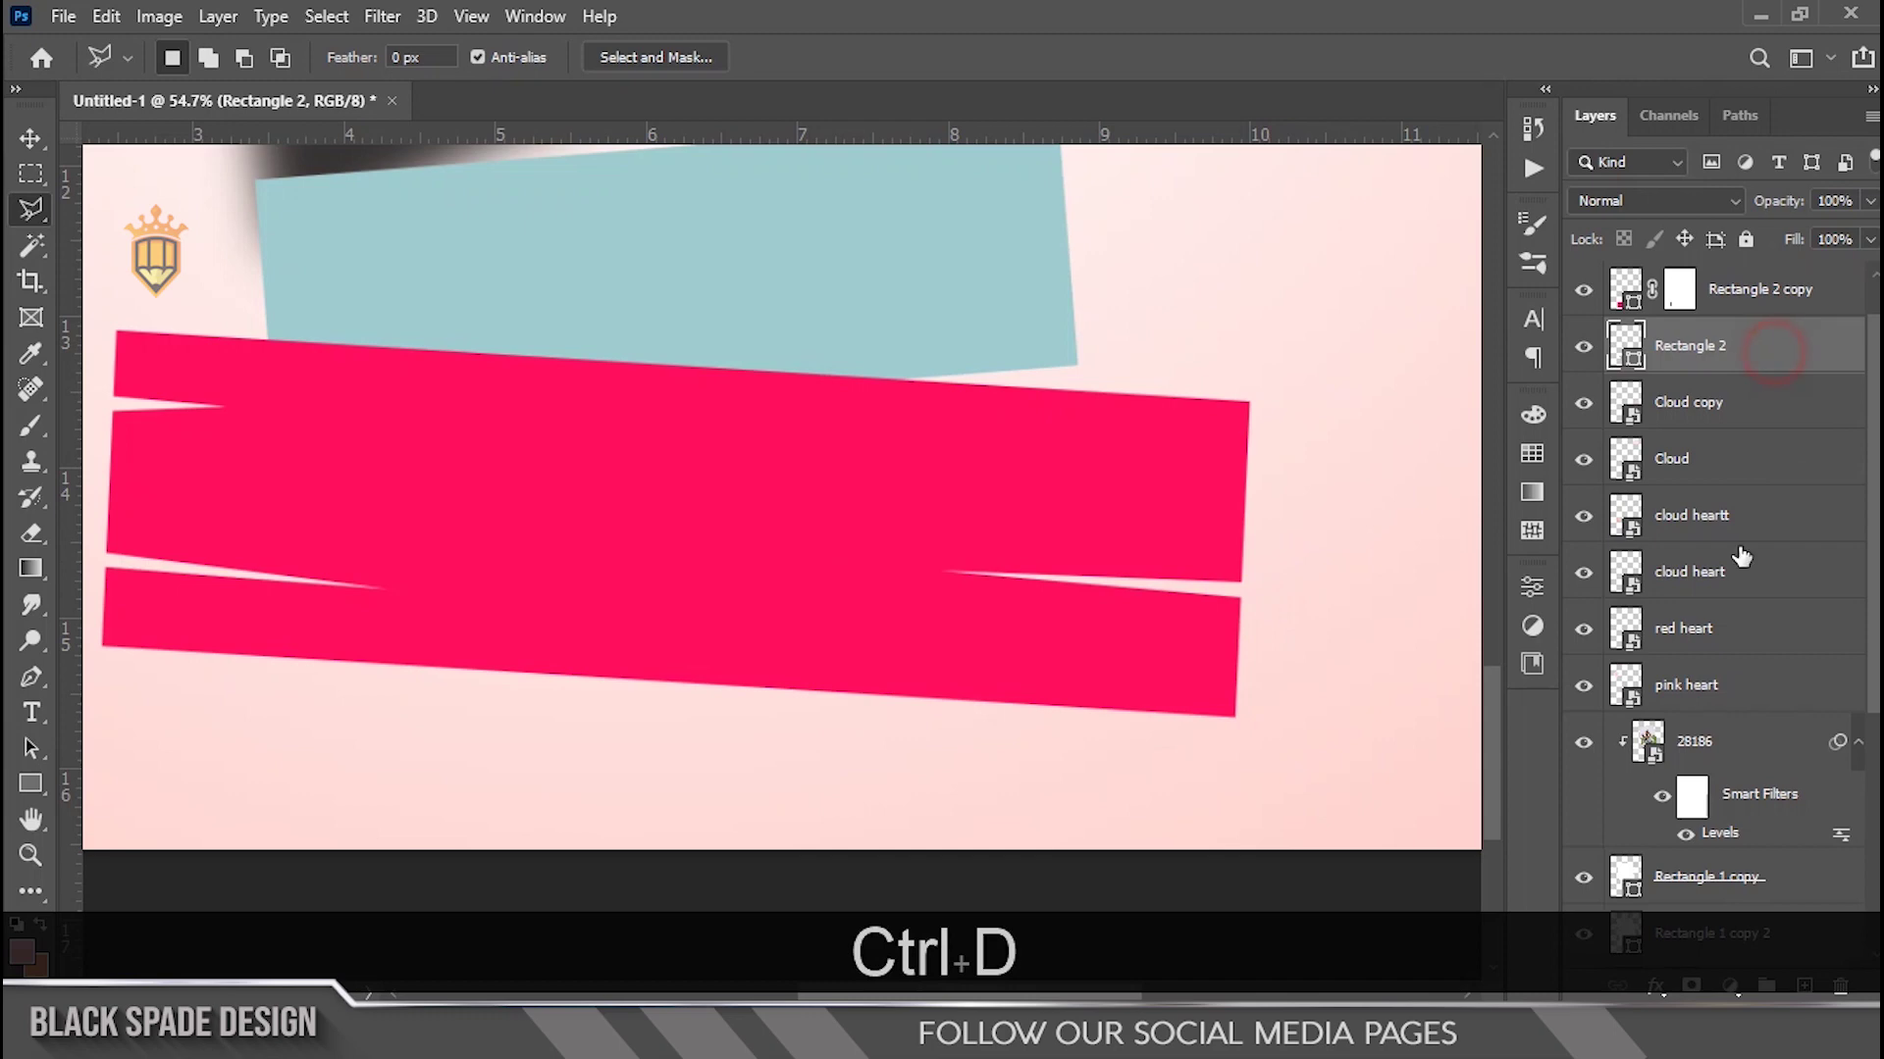
left_click(1690, 985)
left_click(991, 678)
scroll(783, 566, "up", 3)
double_click(901, 654)
left_click(885, 408)
left_click_drag(476, 257, 993, 669)
scroll(814, 670, "up", 2)
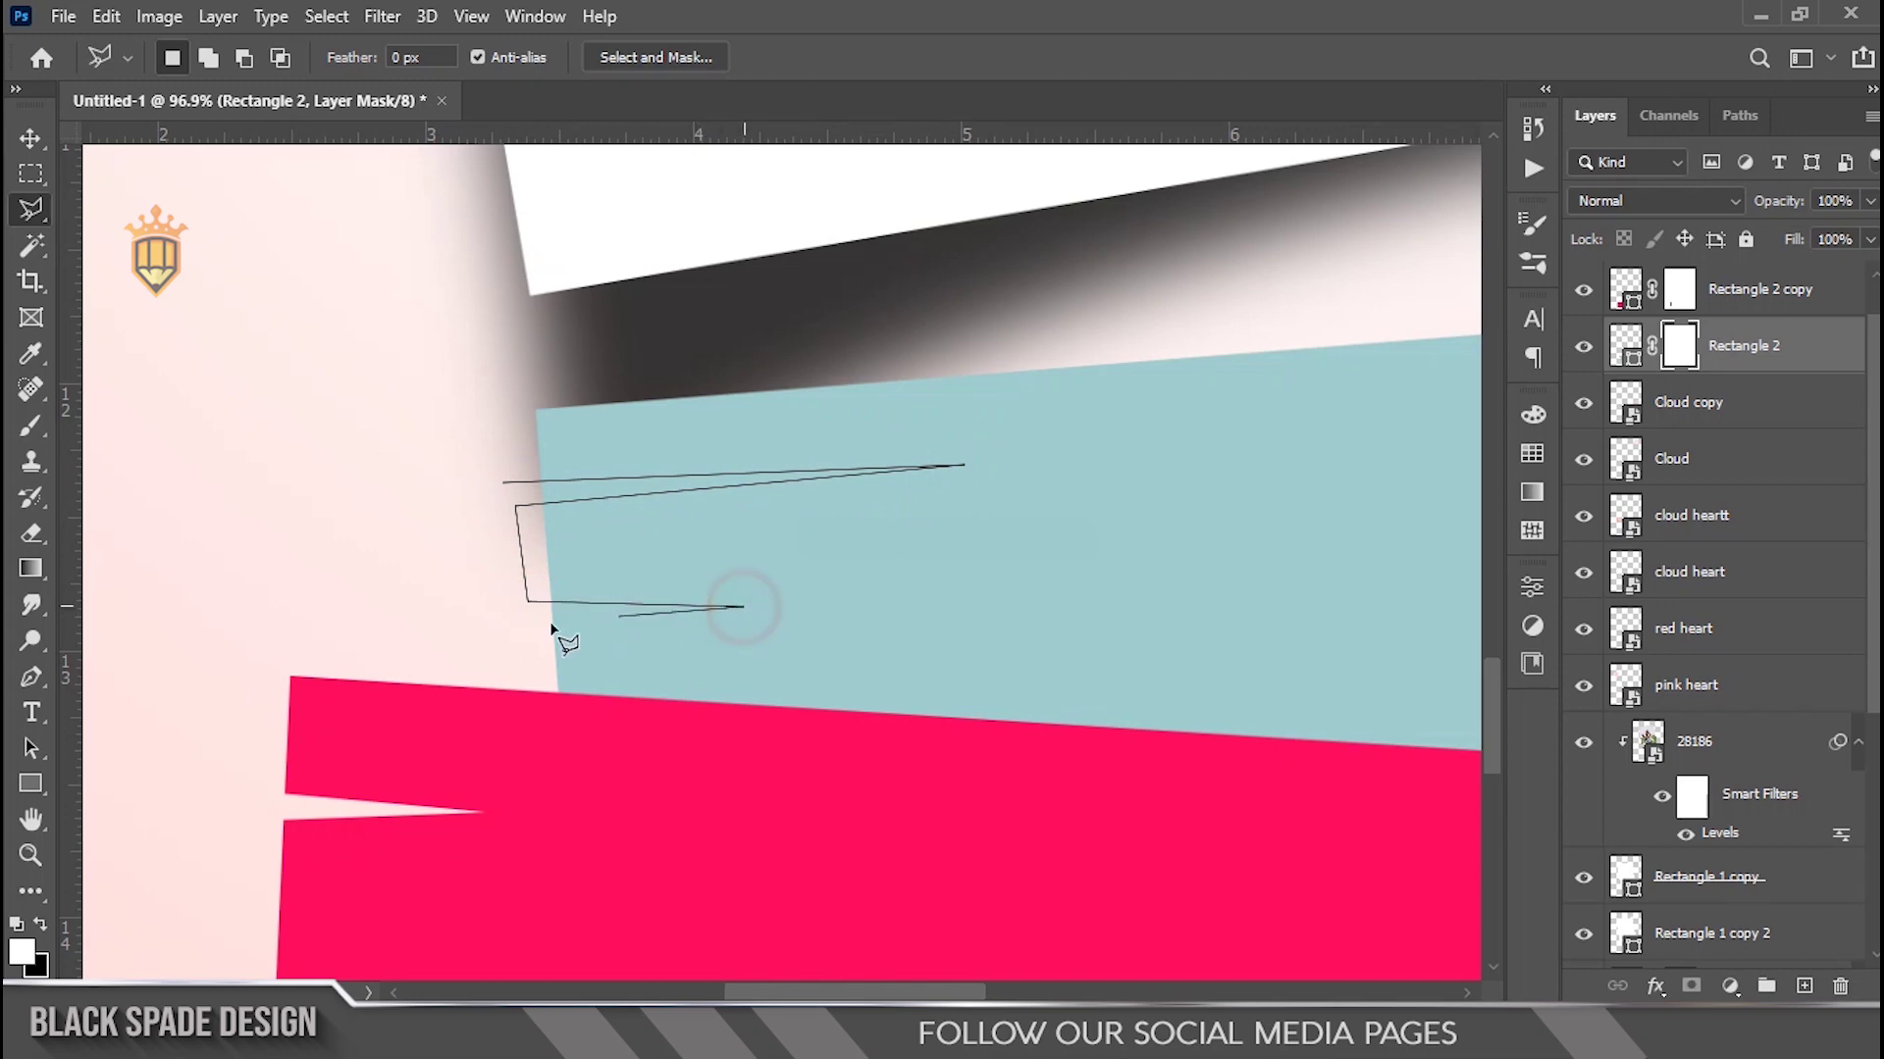
left_click(508, 490)
key("Delete")
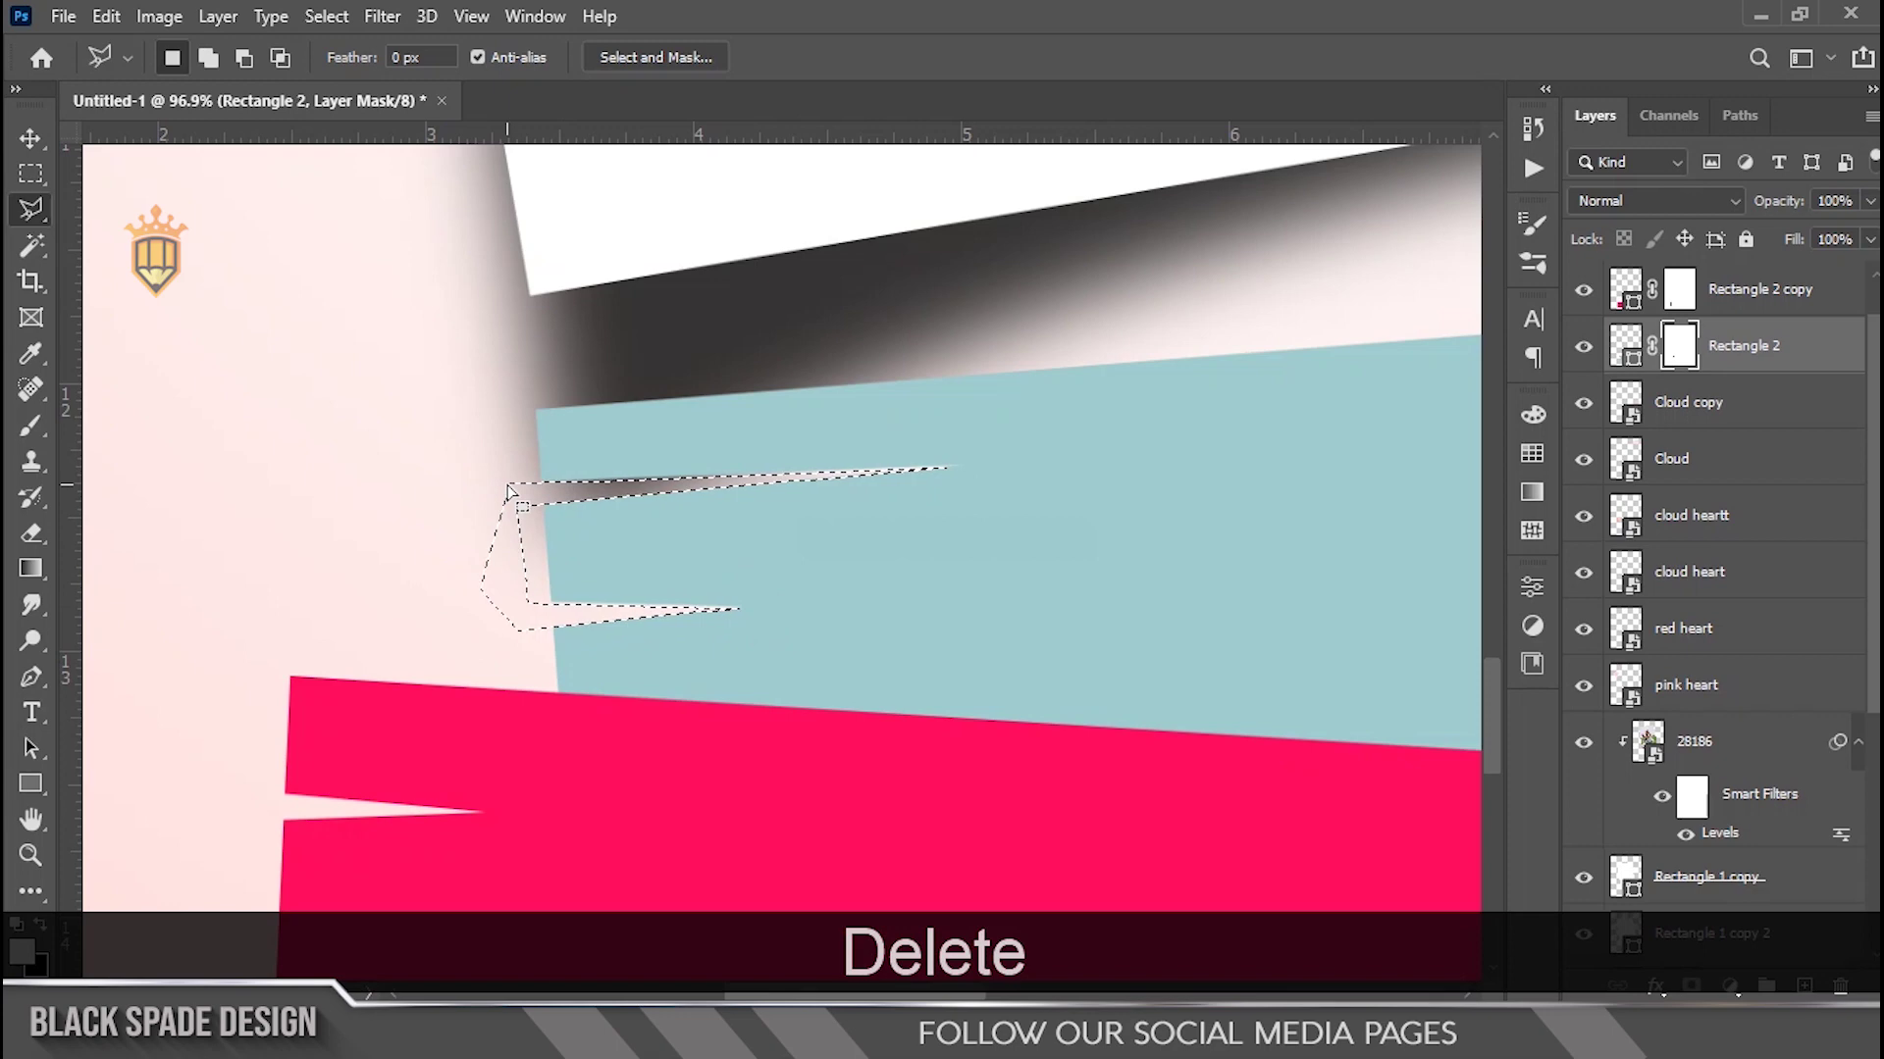
key("ctrl+0")
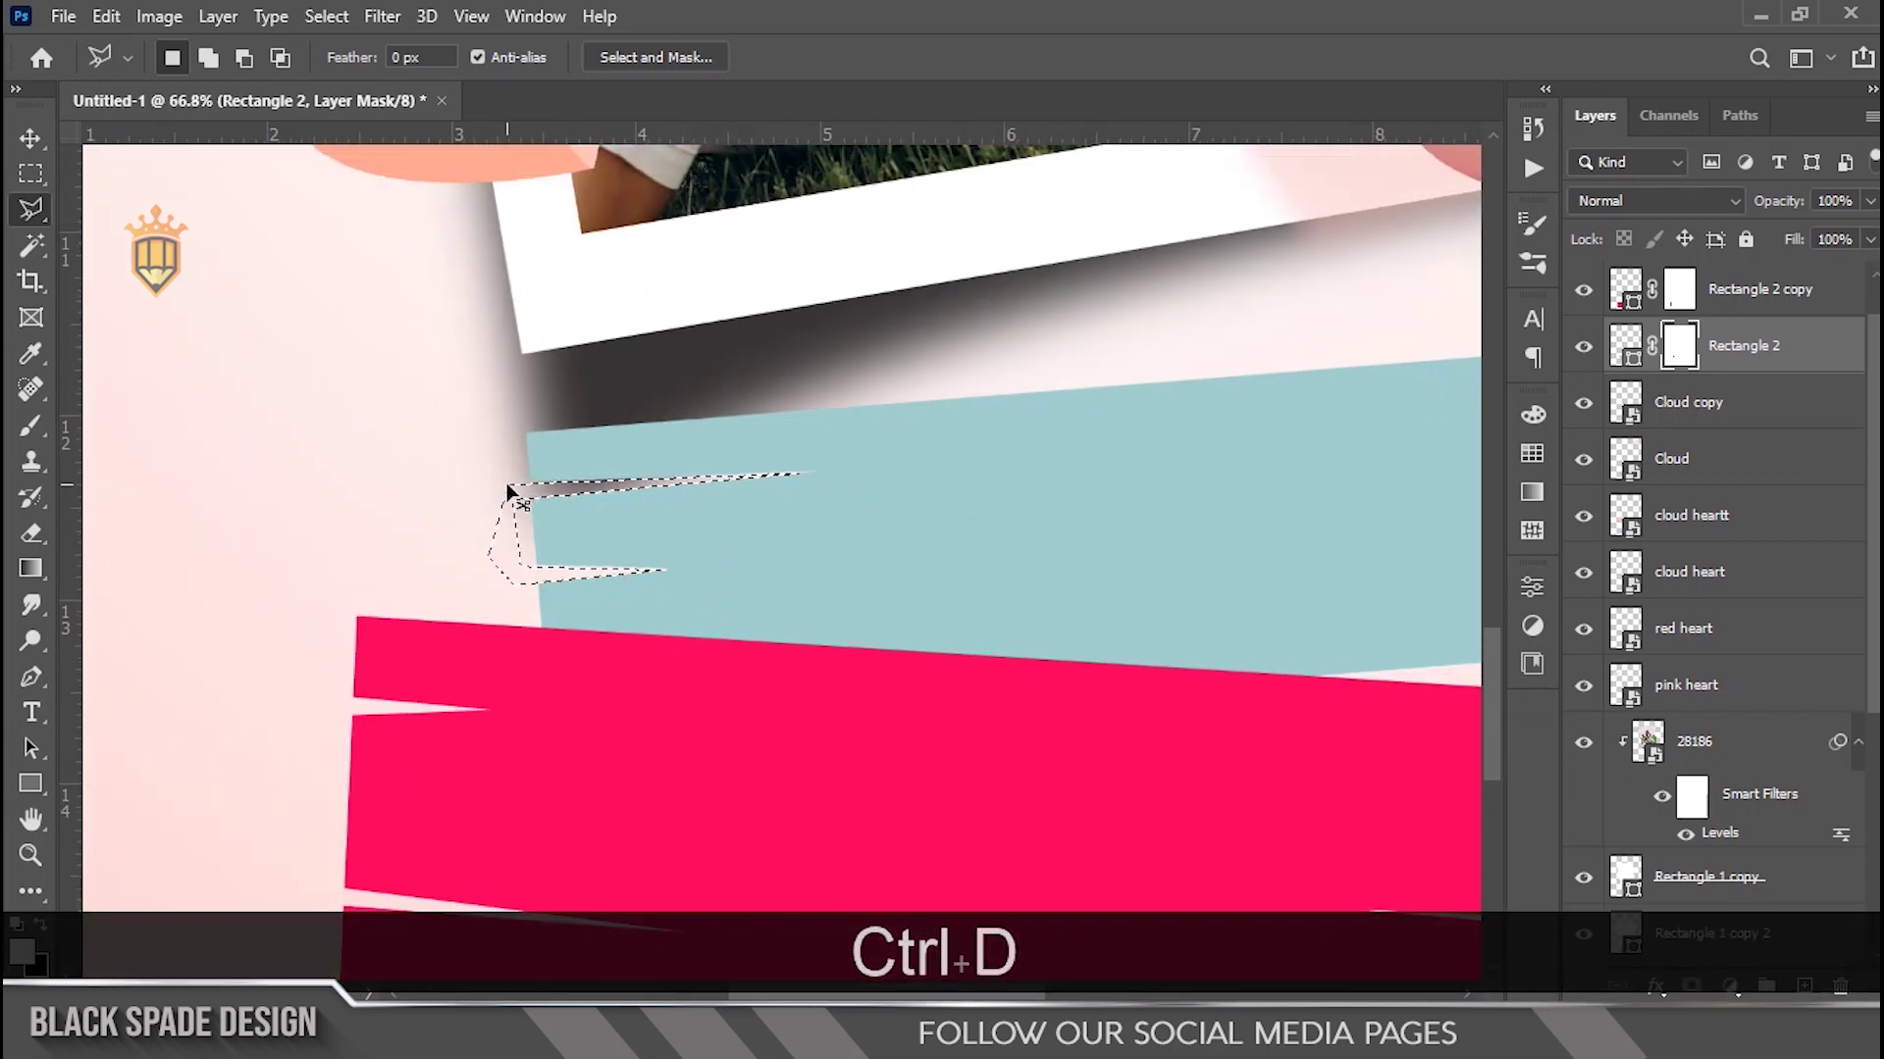
key("ctrl+d")
Mask out two wedge-shaped slits in the light blue rectangle's right edge.
left_click_drag(775, 527, 682, 457)
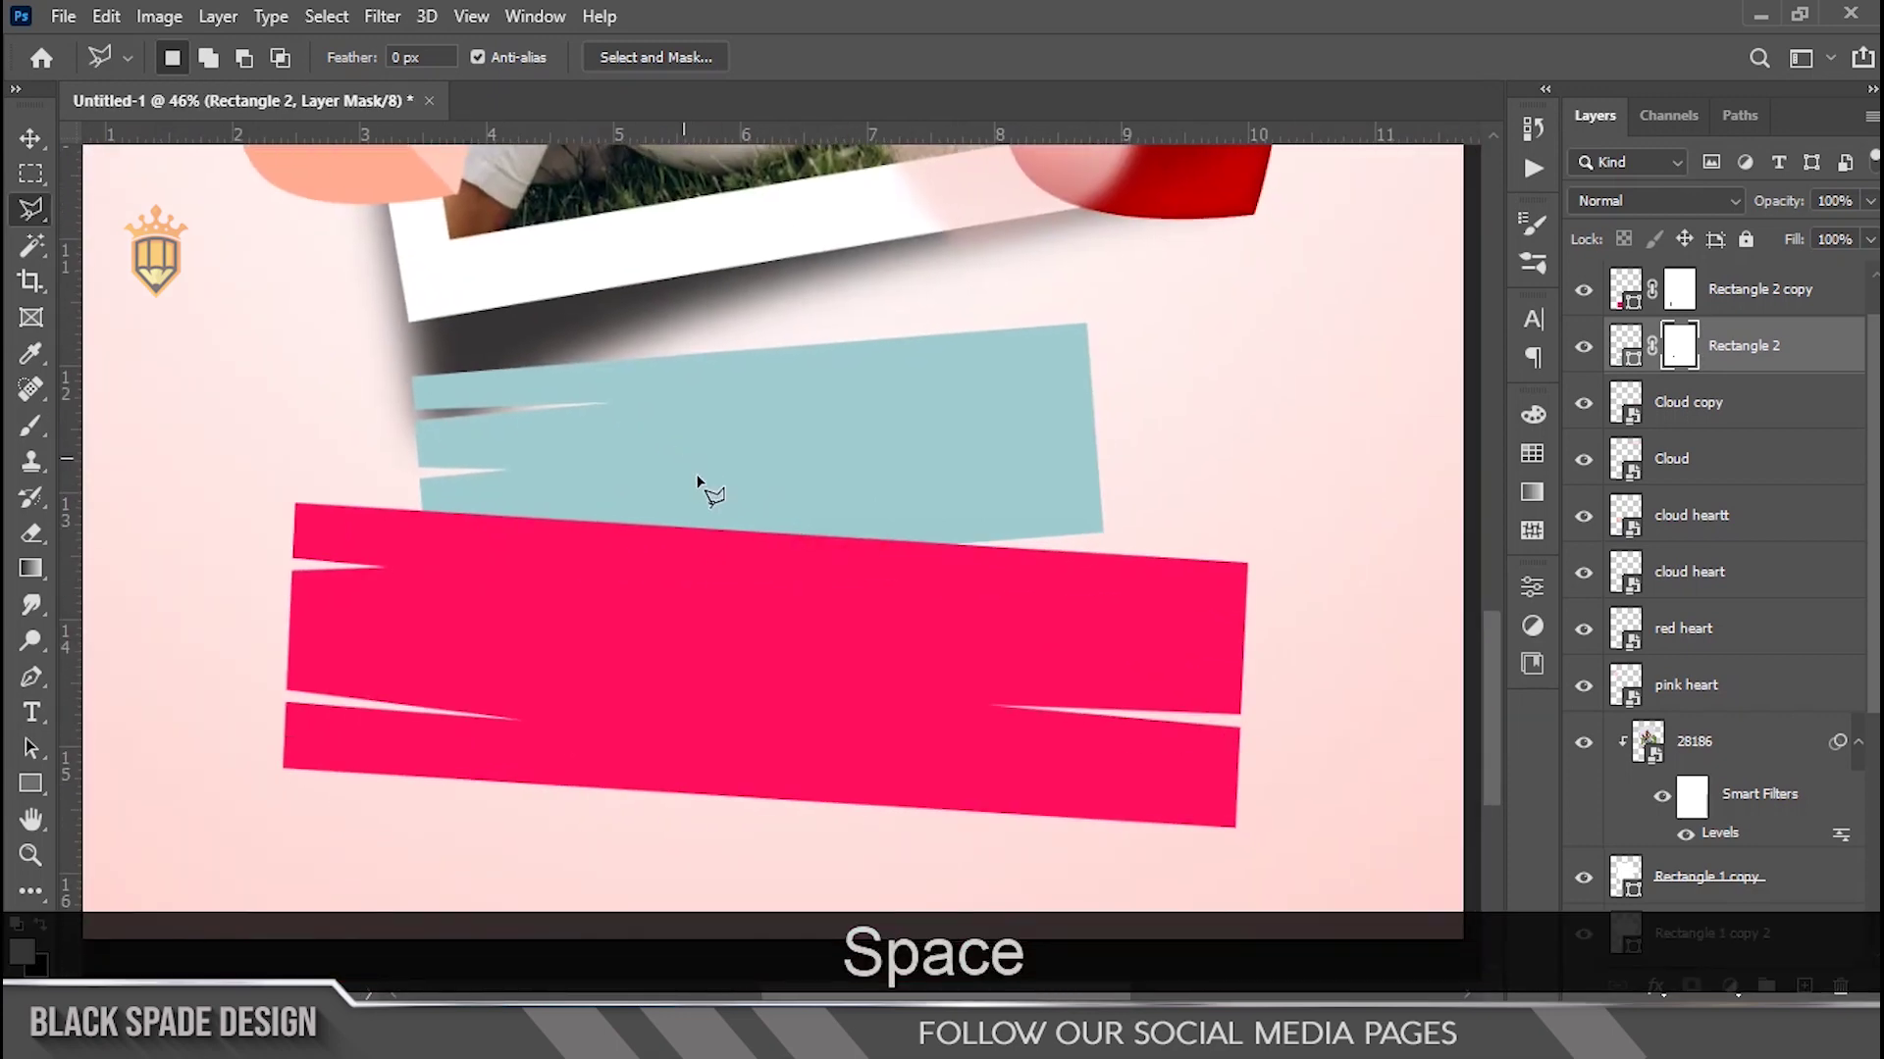
scroll(1070, 498, "up", 6)
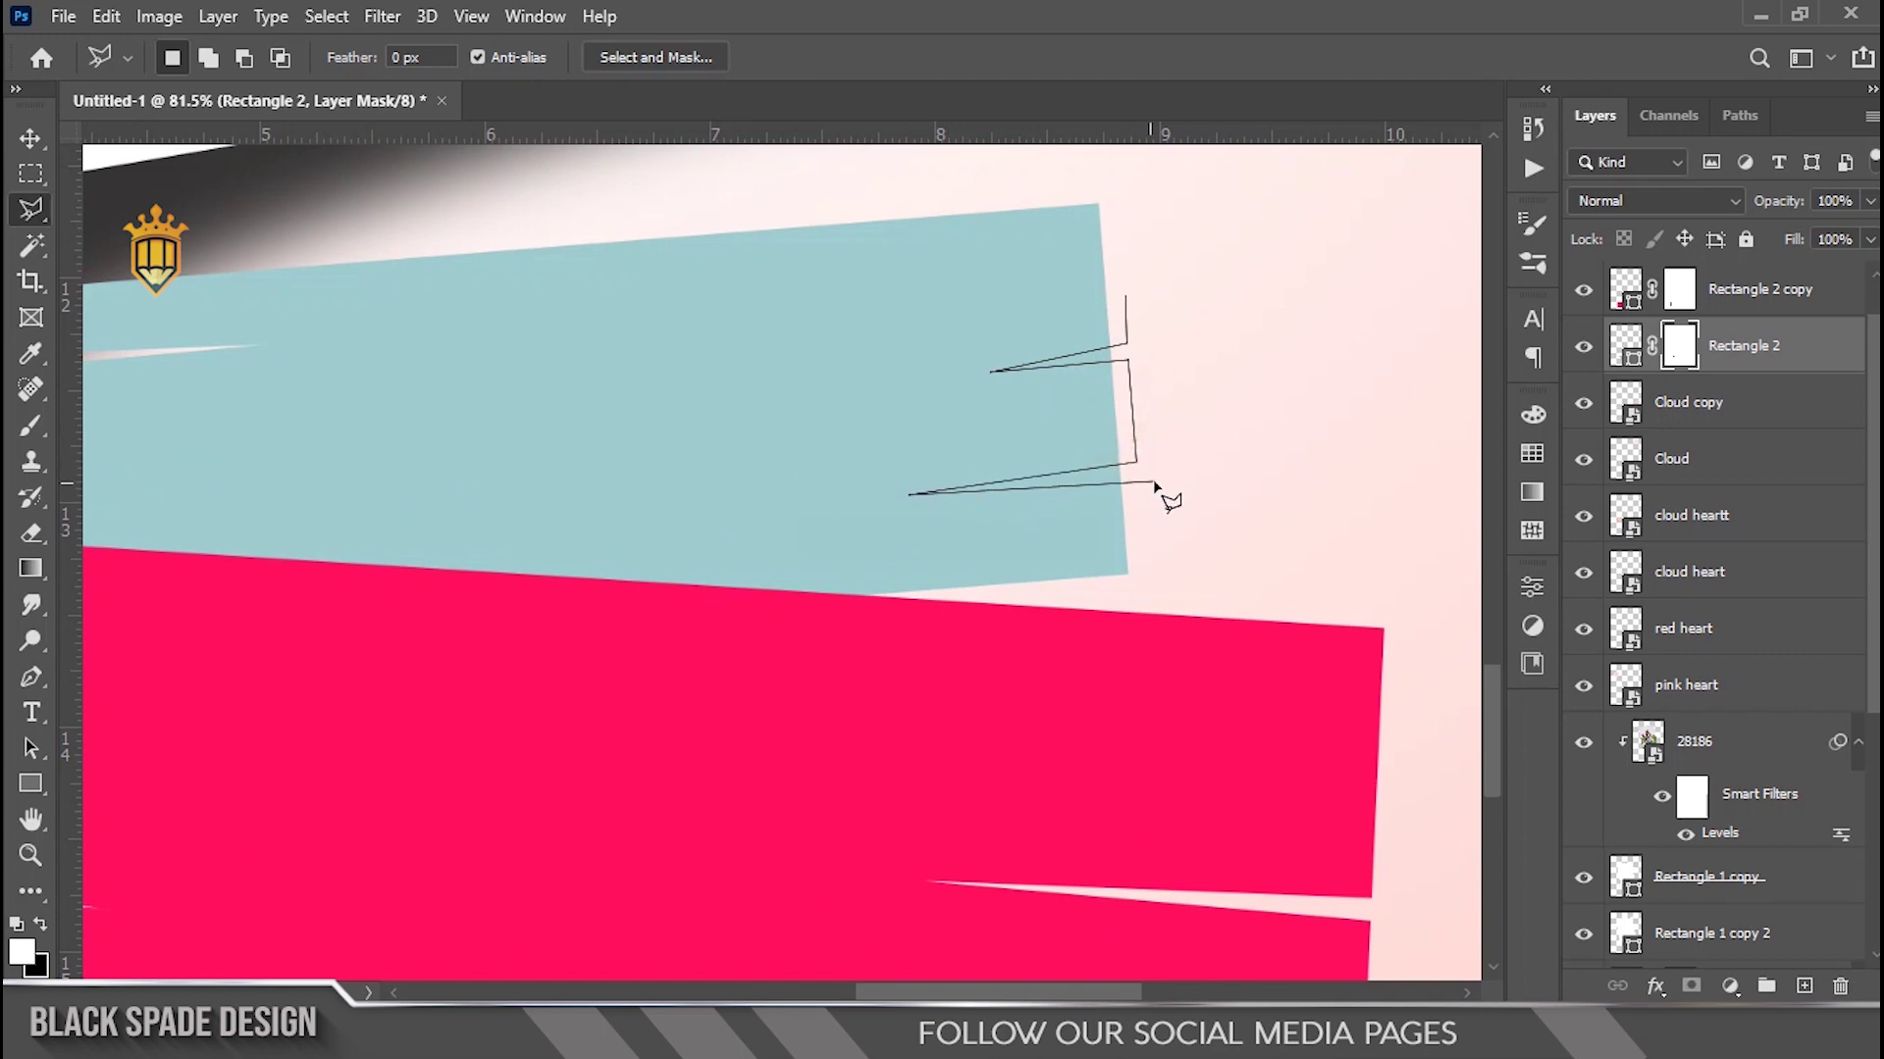
left_click(1130, 294)
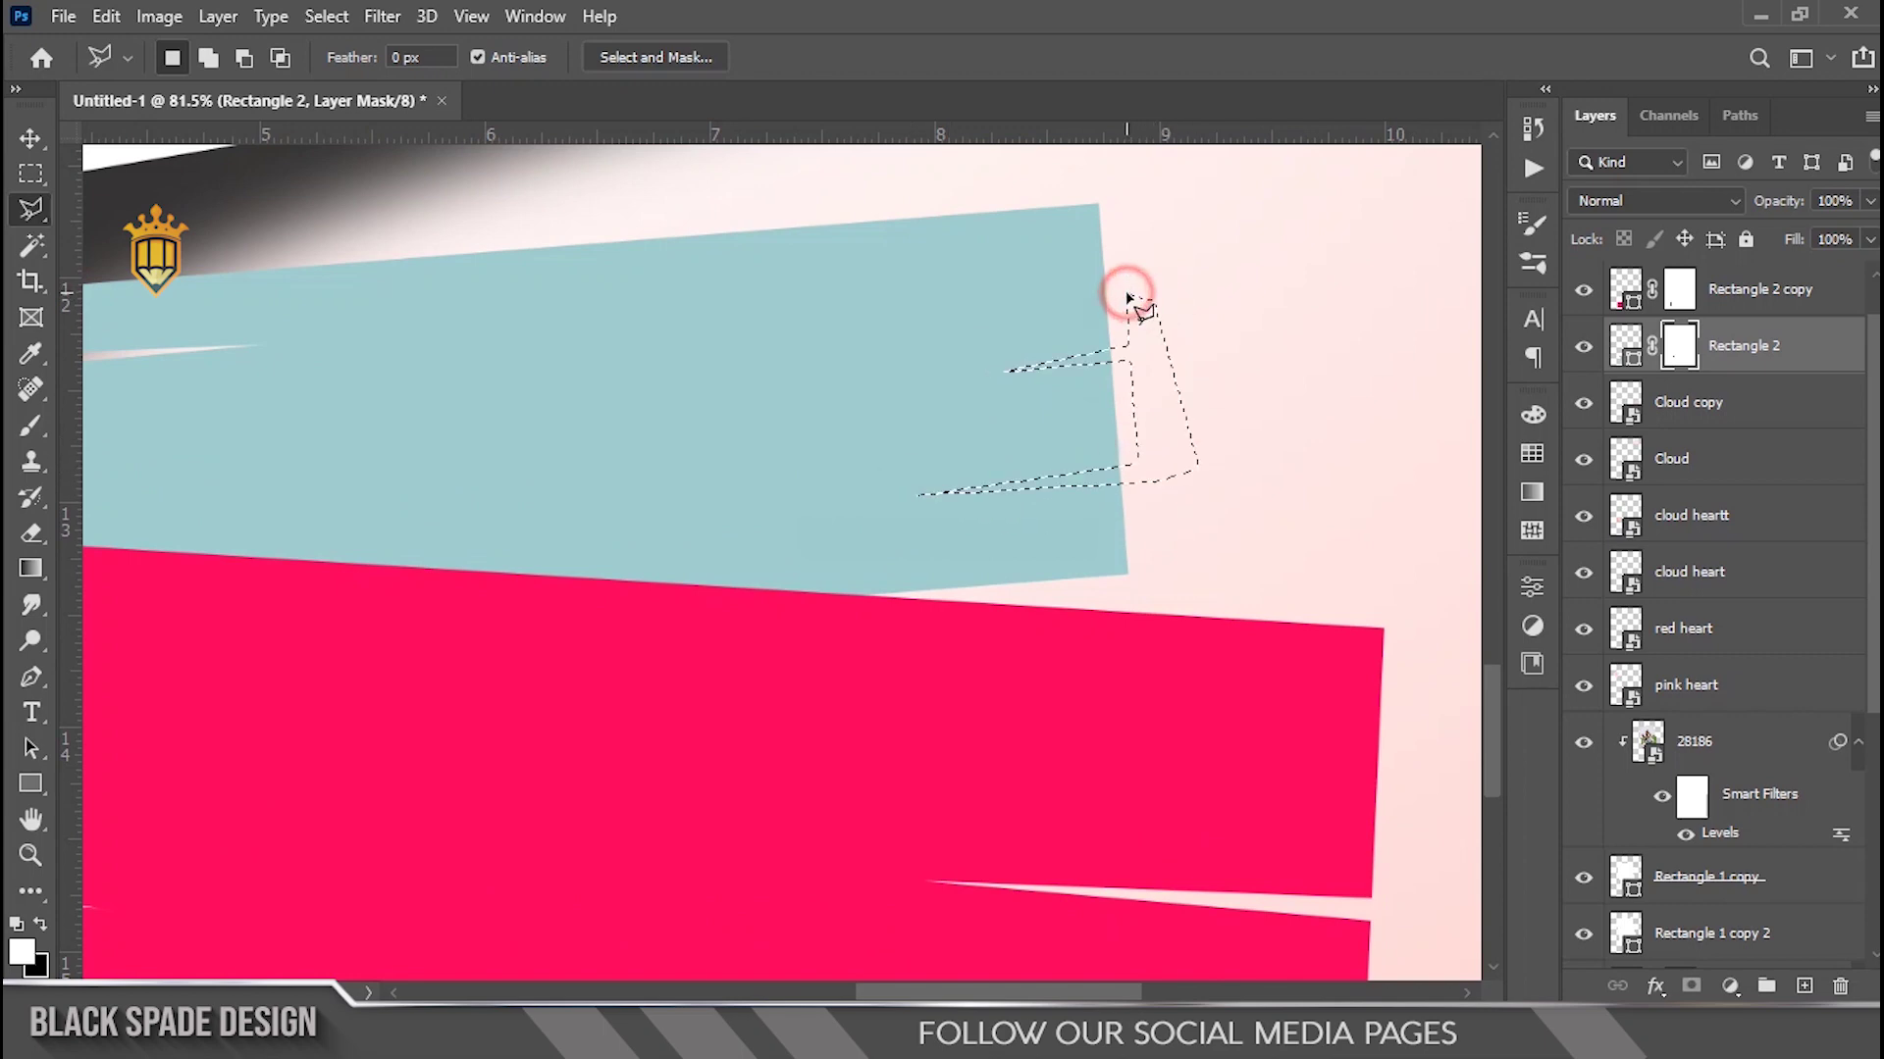
scroll(892, 561, "up", 3)
key("ctrl+d")
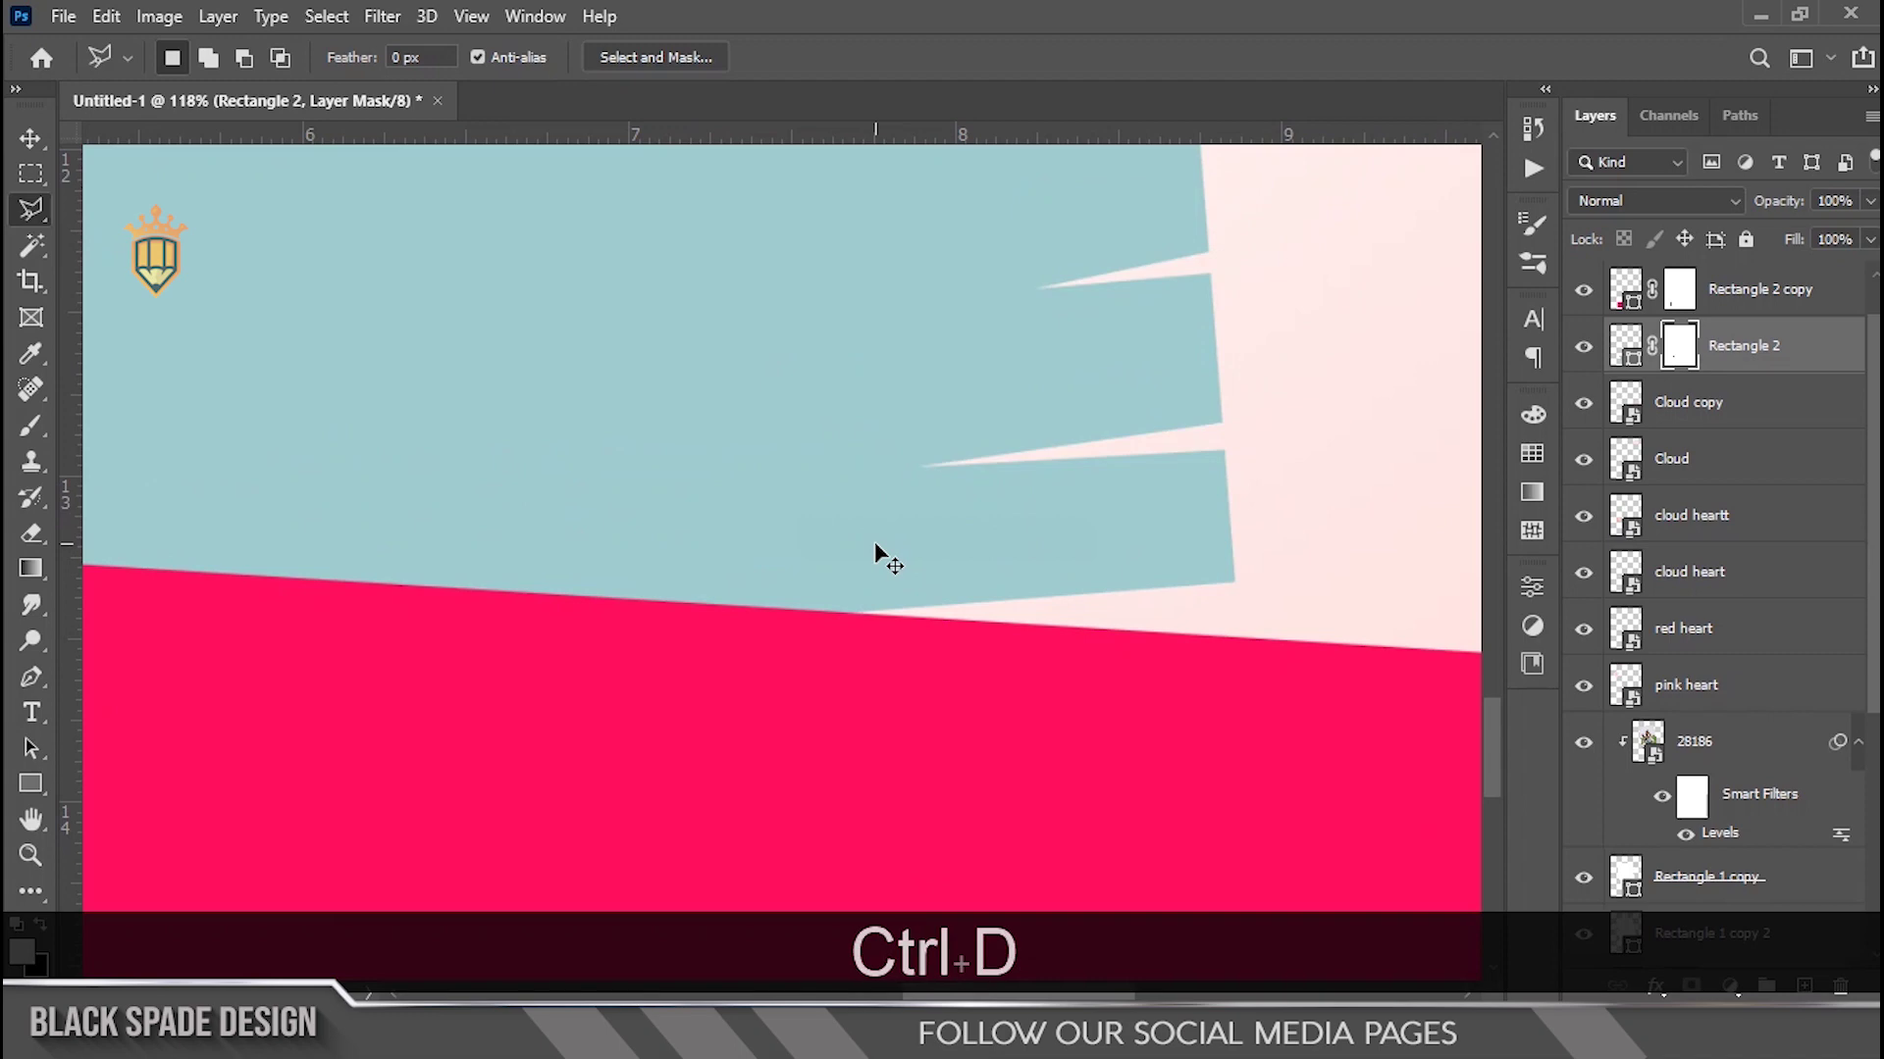
Place a white Foxlite Script 73 pt "Lorem Ipsum" text over the light blue rectangle and bring its layer to the top of the stack.
scroll(874, 546, "down", 8)
scroll(853, 763, "up", 3)
left_click_drag(833, 769, 837, 576)
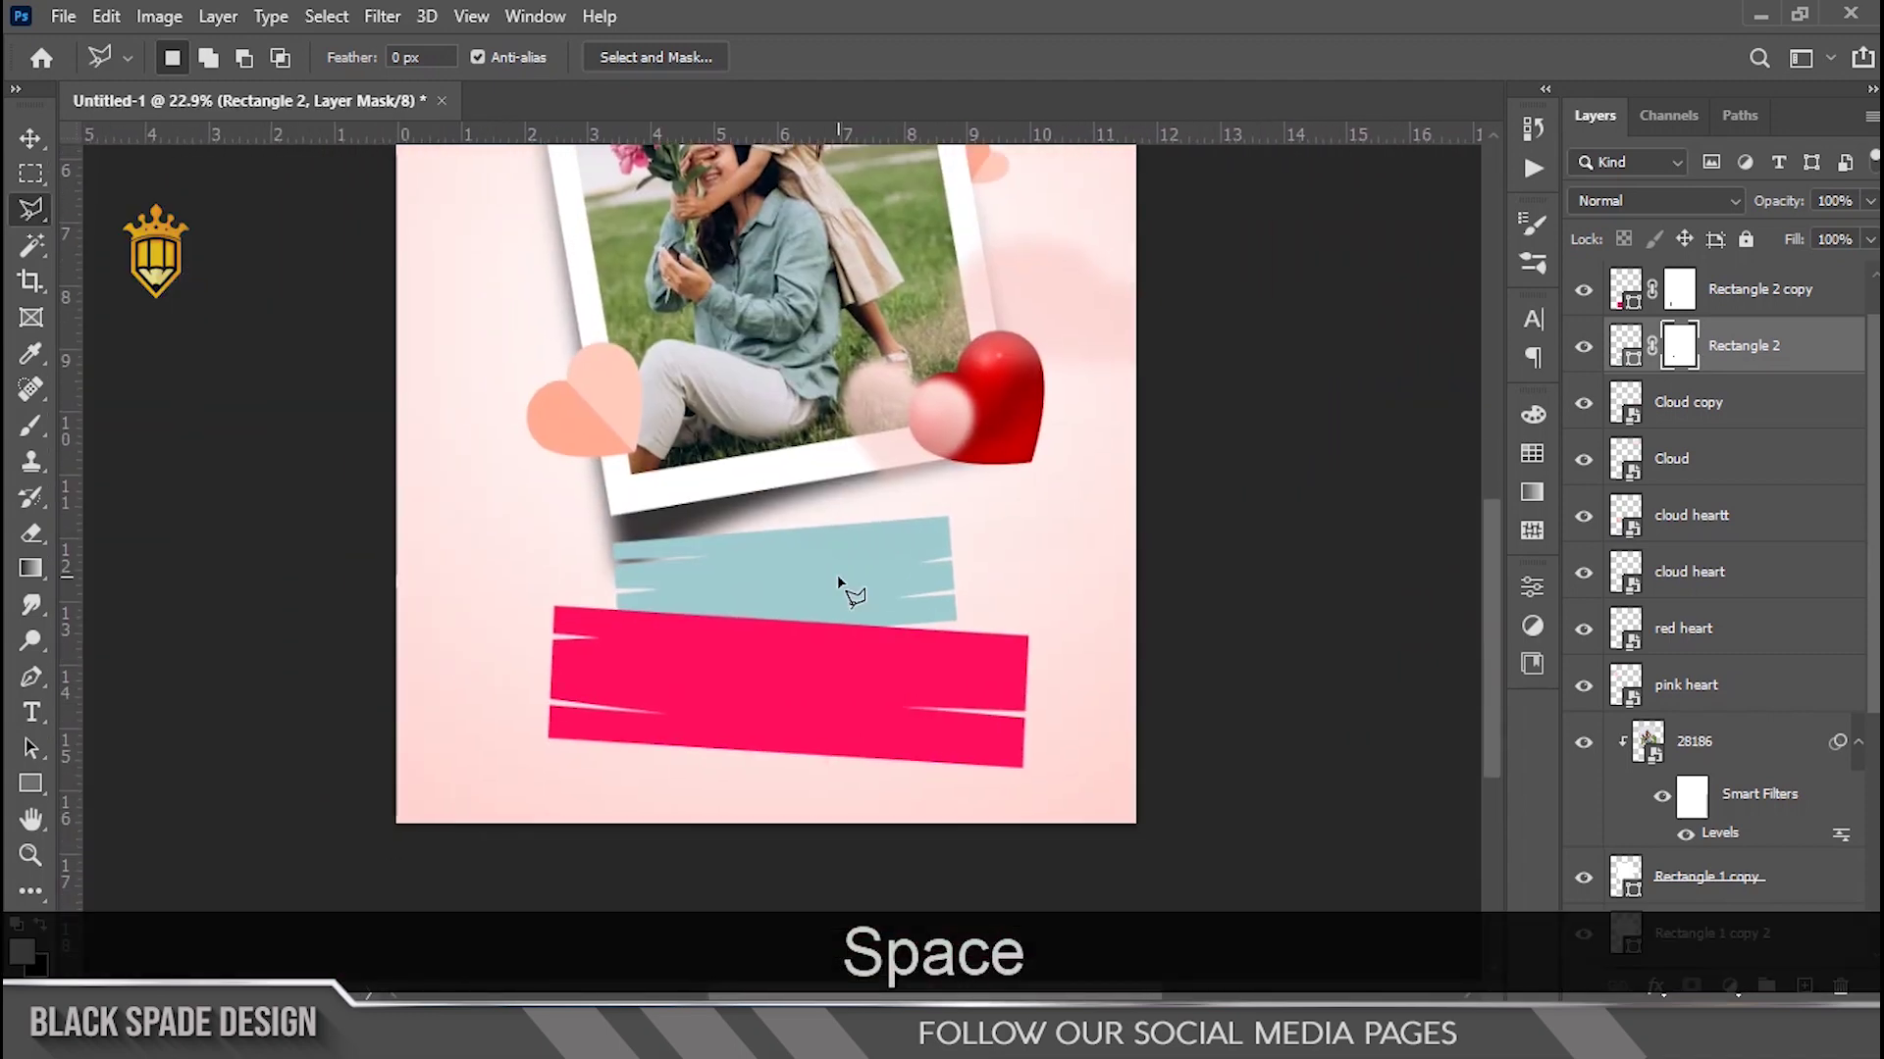
key("v")
scroll(840, 589, "up", 1)
left_click_drag(811, 643, 823, 614)
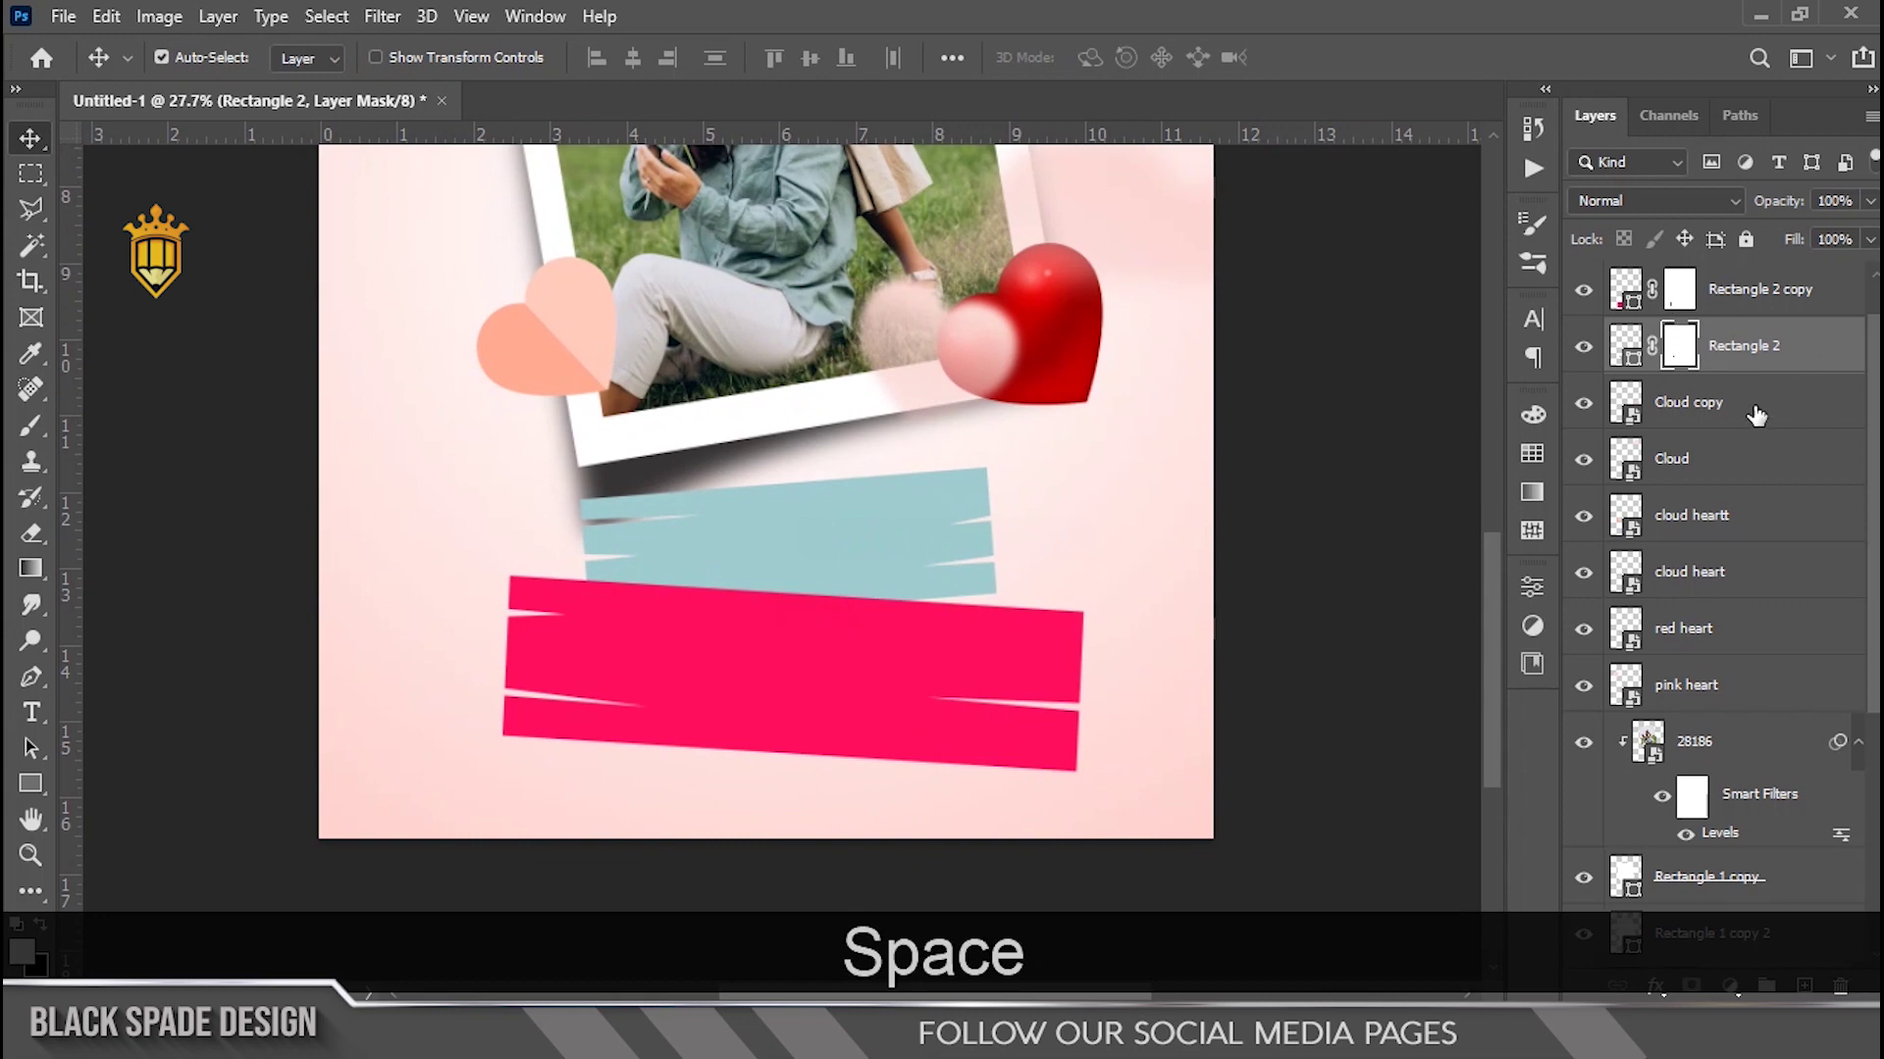
left_click(30, 713)
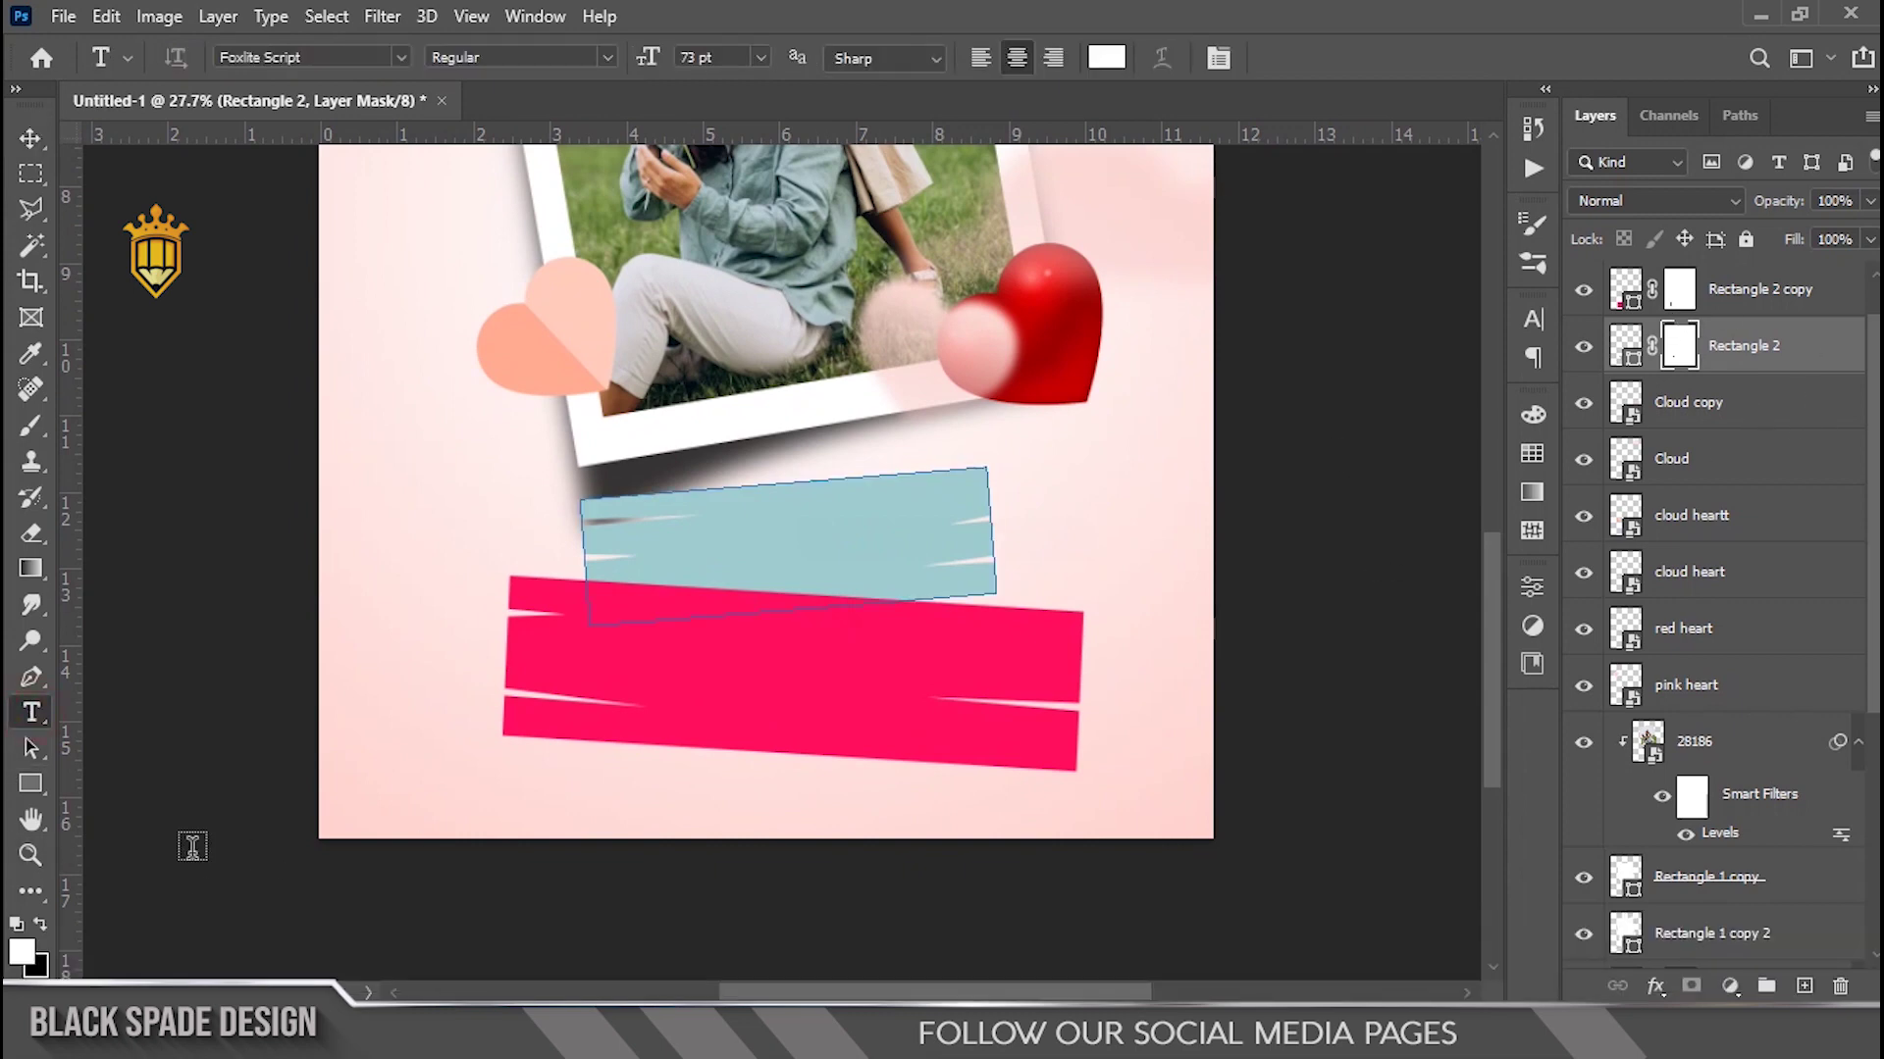
left_click(1698, 422)
scroll(775, 552, "up", 1)
left_click(765, 552)
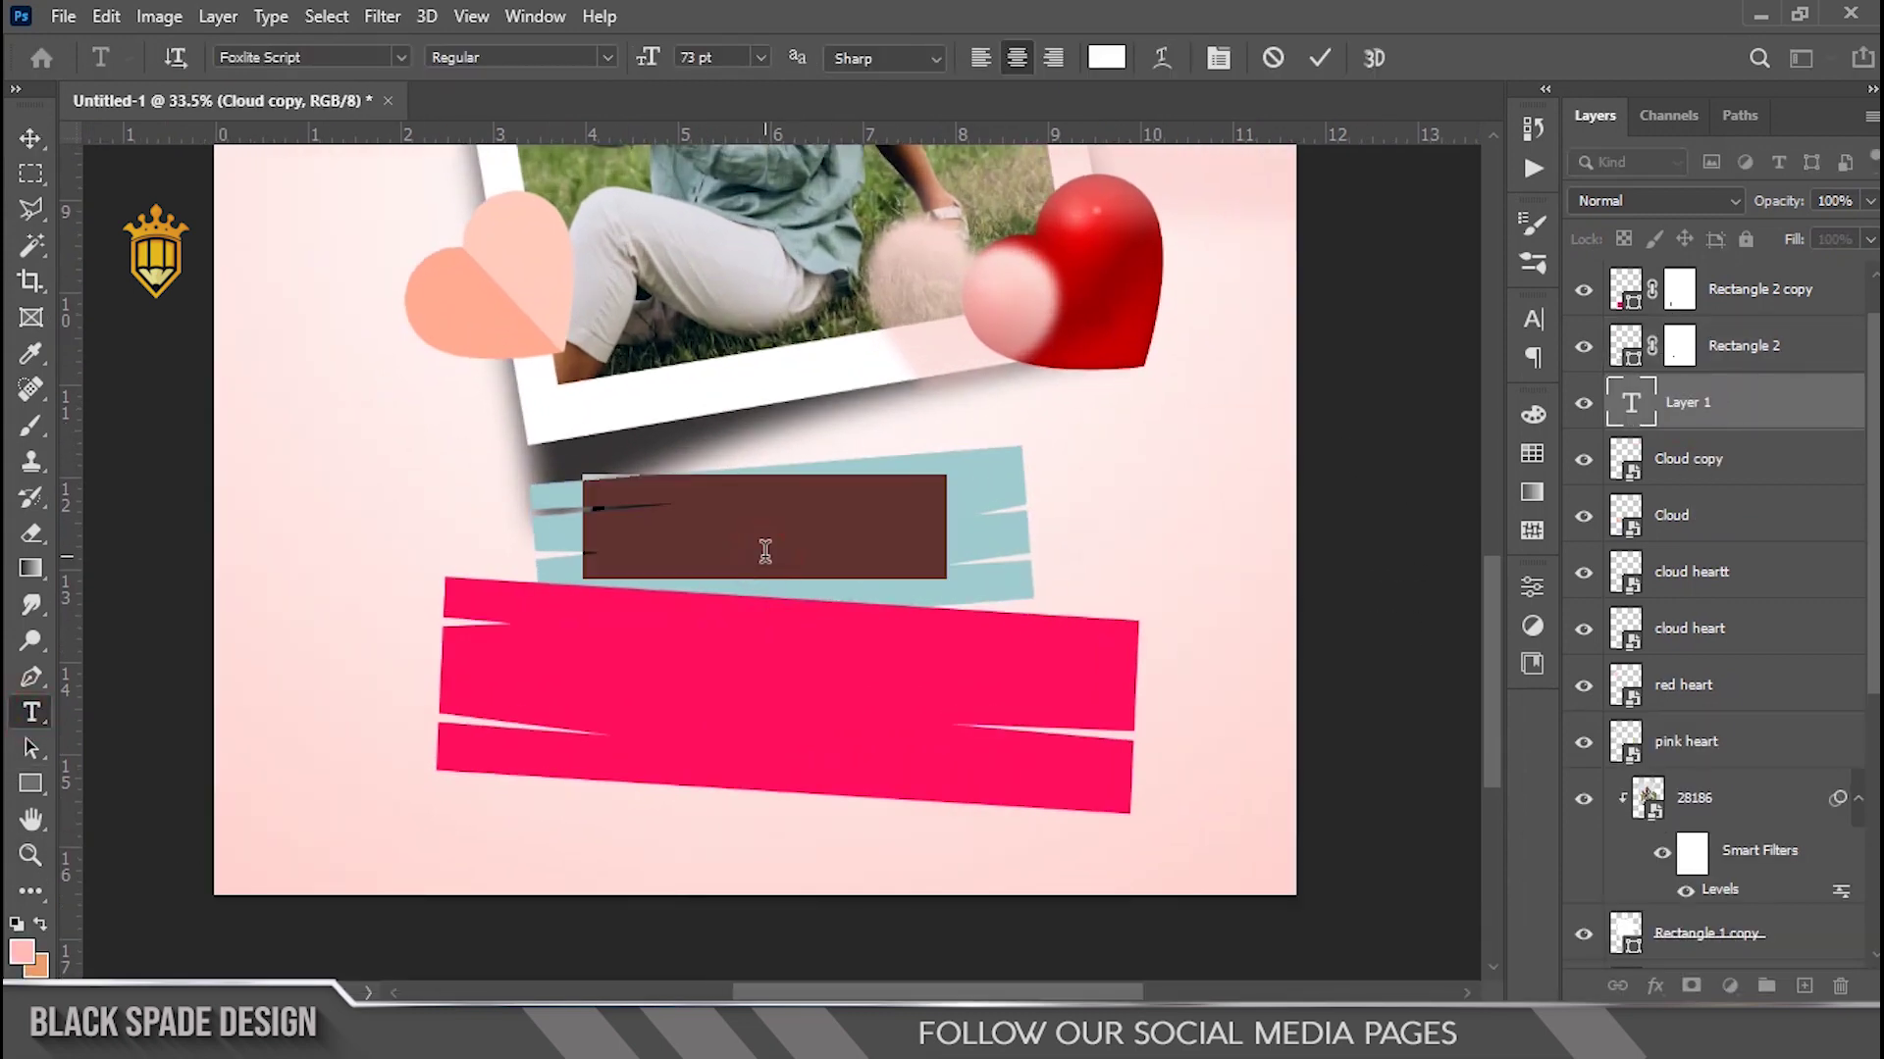
left_click(1319, 58)
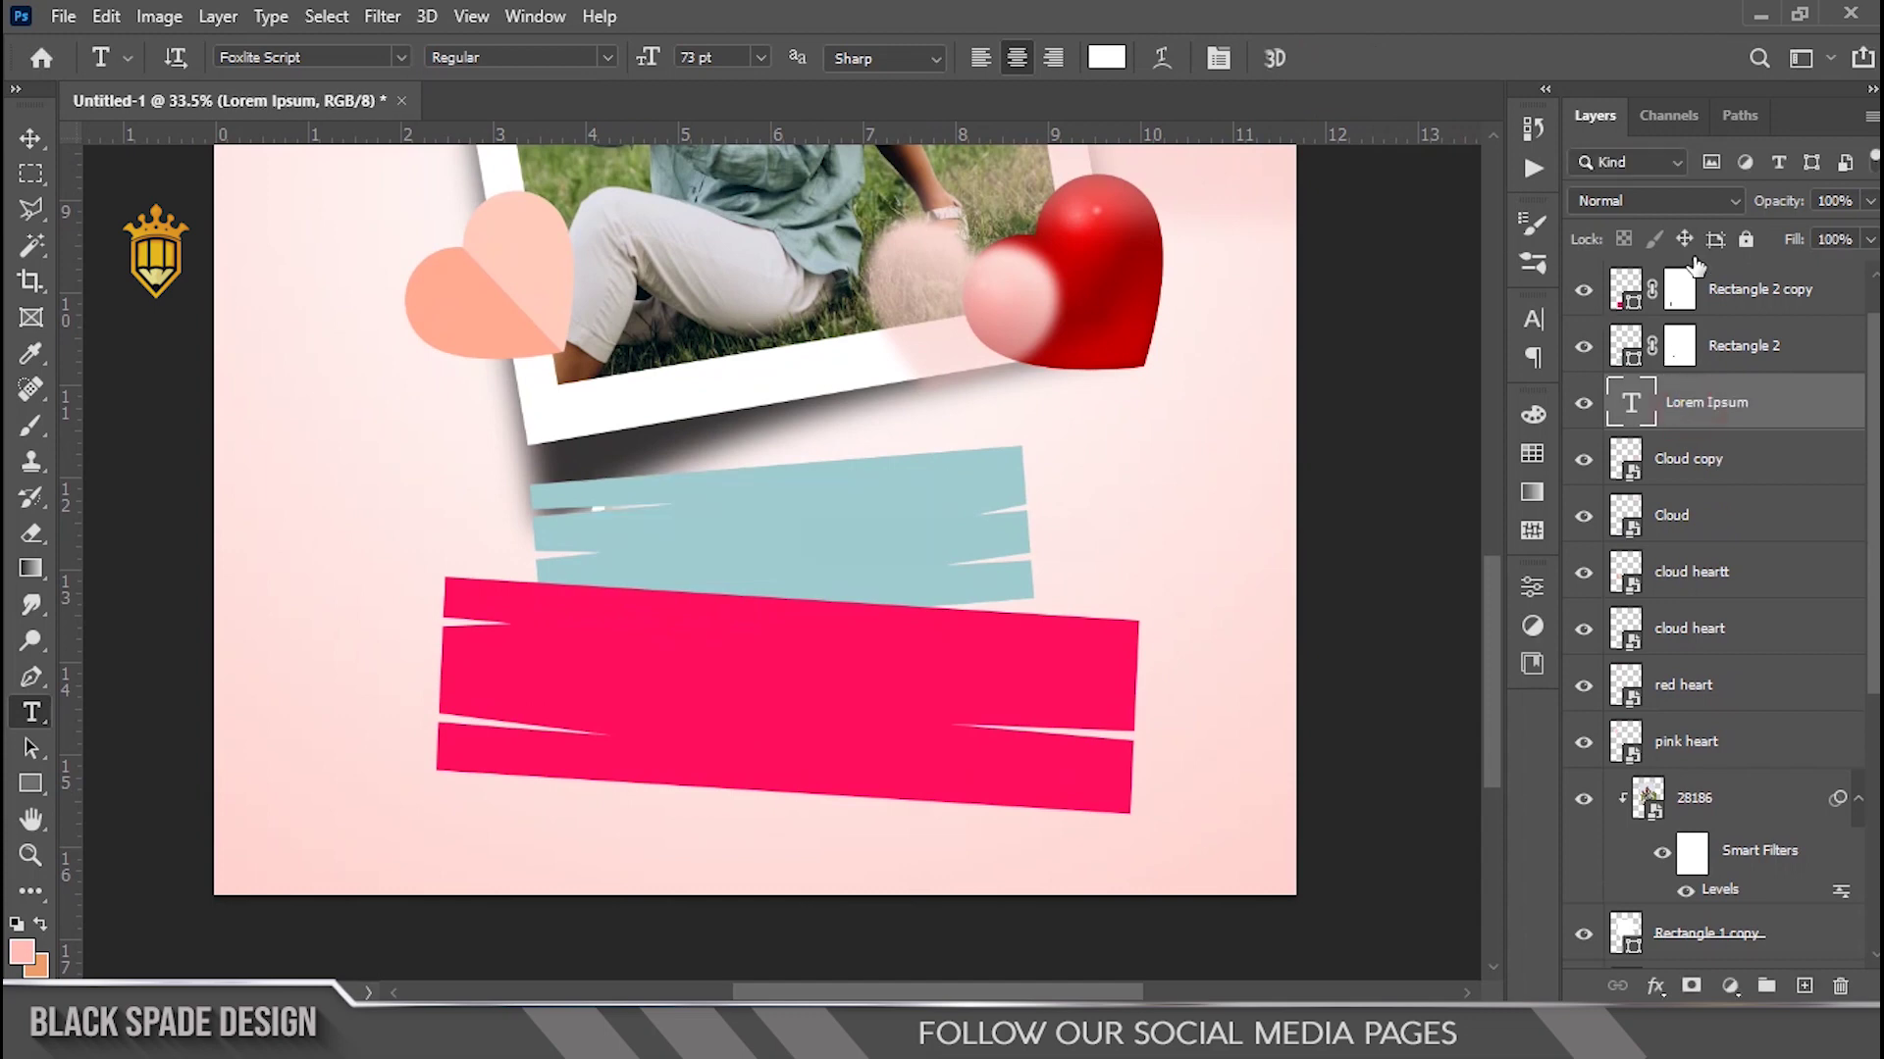
left_click_drag(1695, 258, 1695, 258)
left_click_drag(1702, 477, 1702, 287)
Replace the placeholder text with "Mothersn Day".
scroll(897, 537, "up", 2)
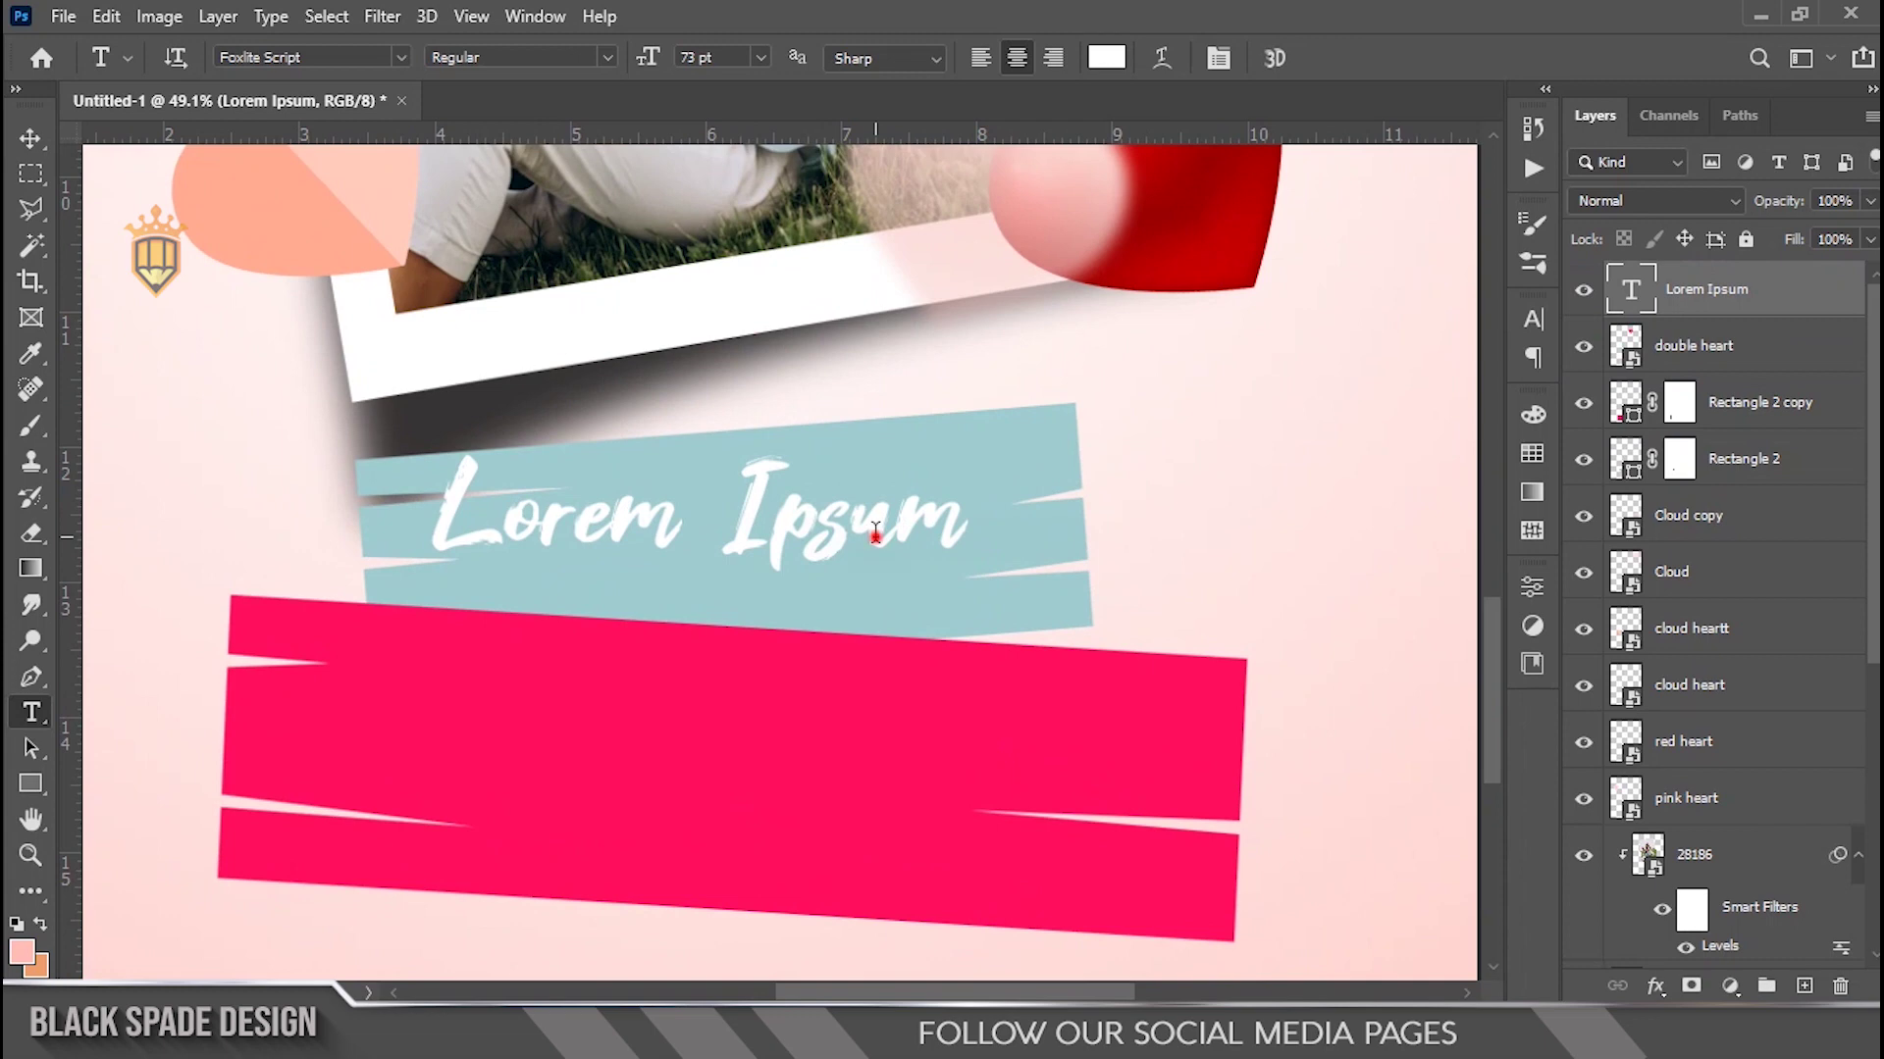
left_click(875, 531)
key("ctrl+a")
type("Mothe")
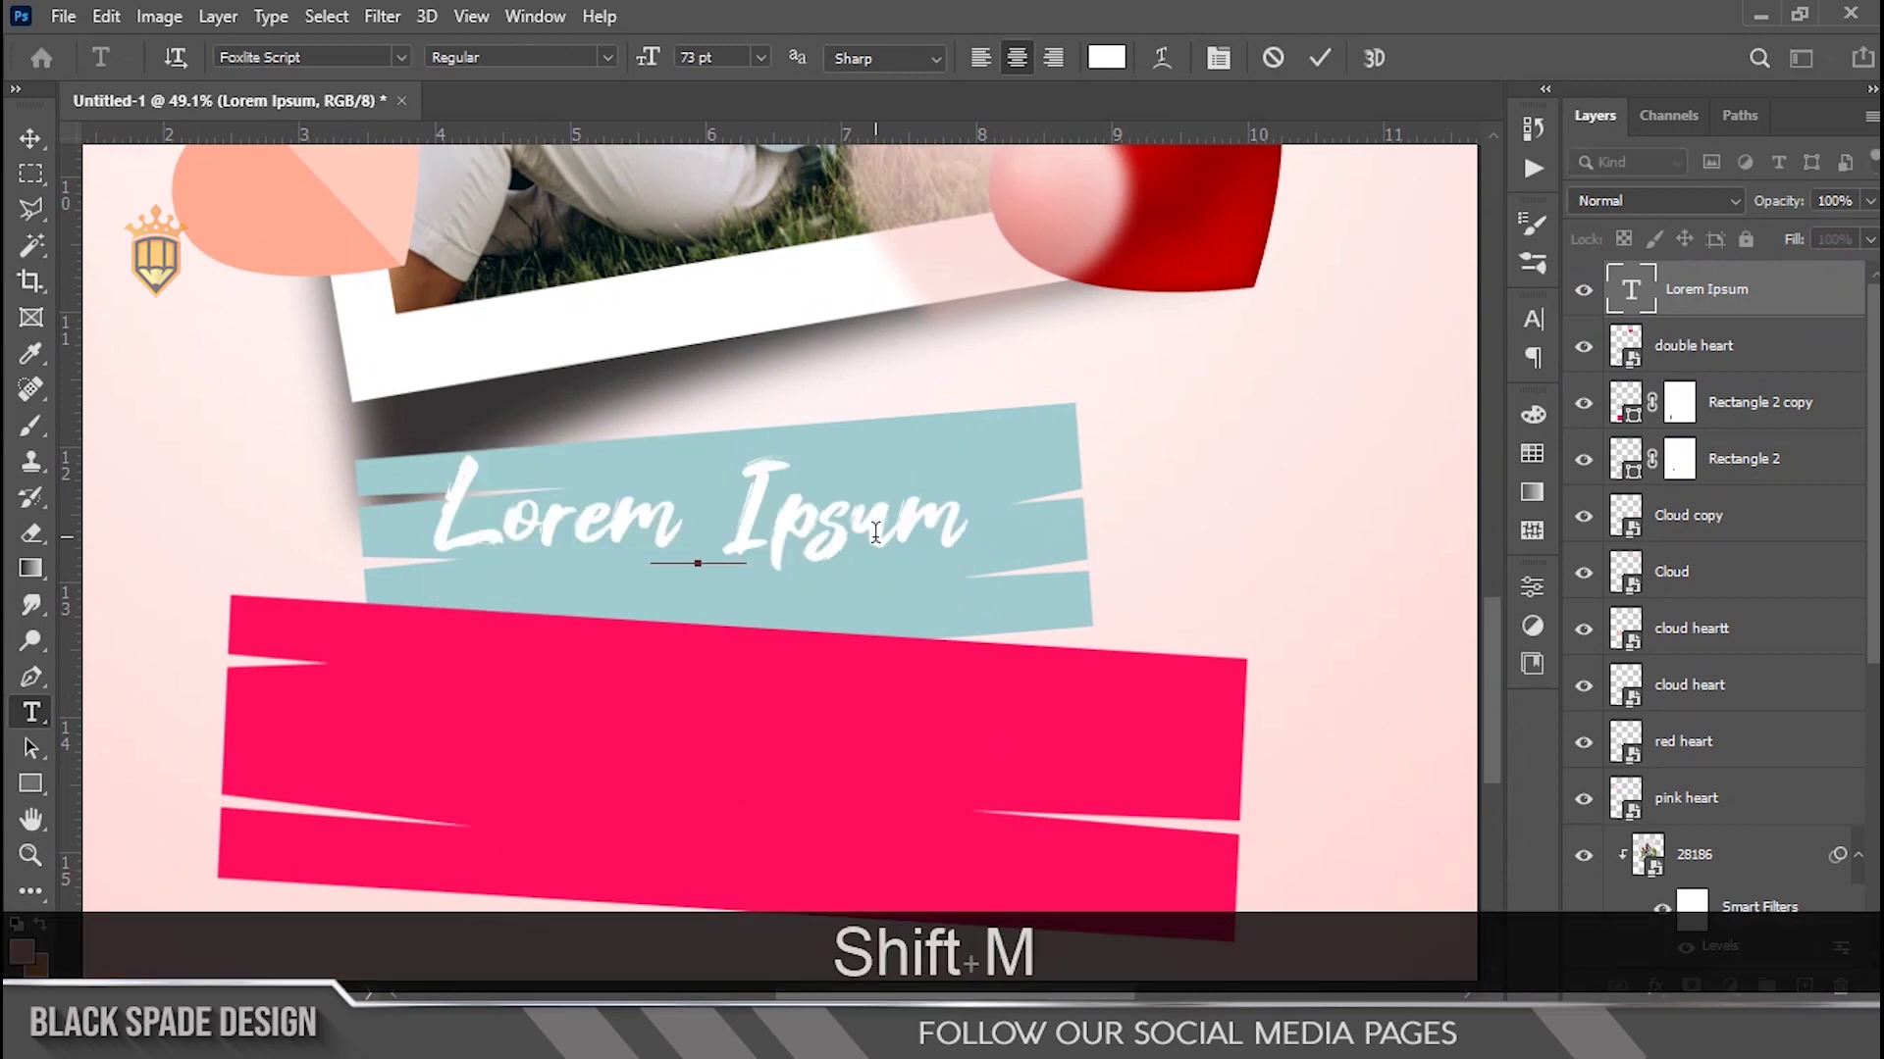
type("rs")
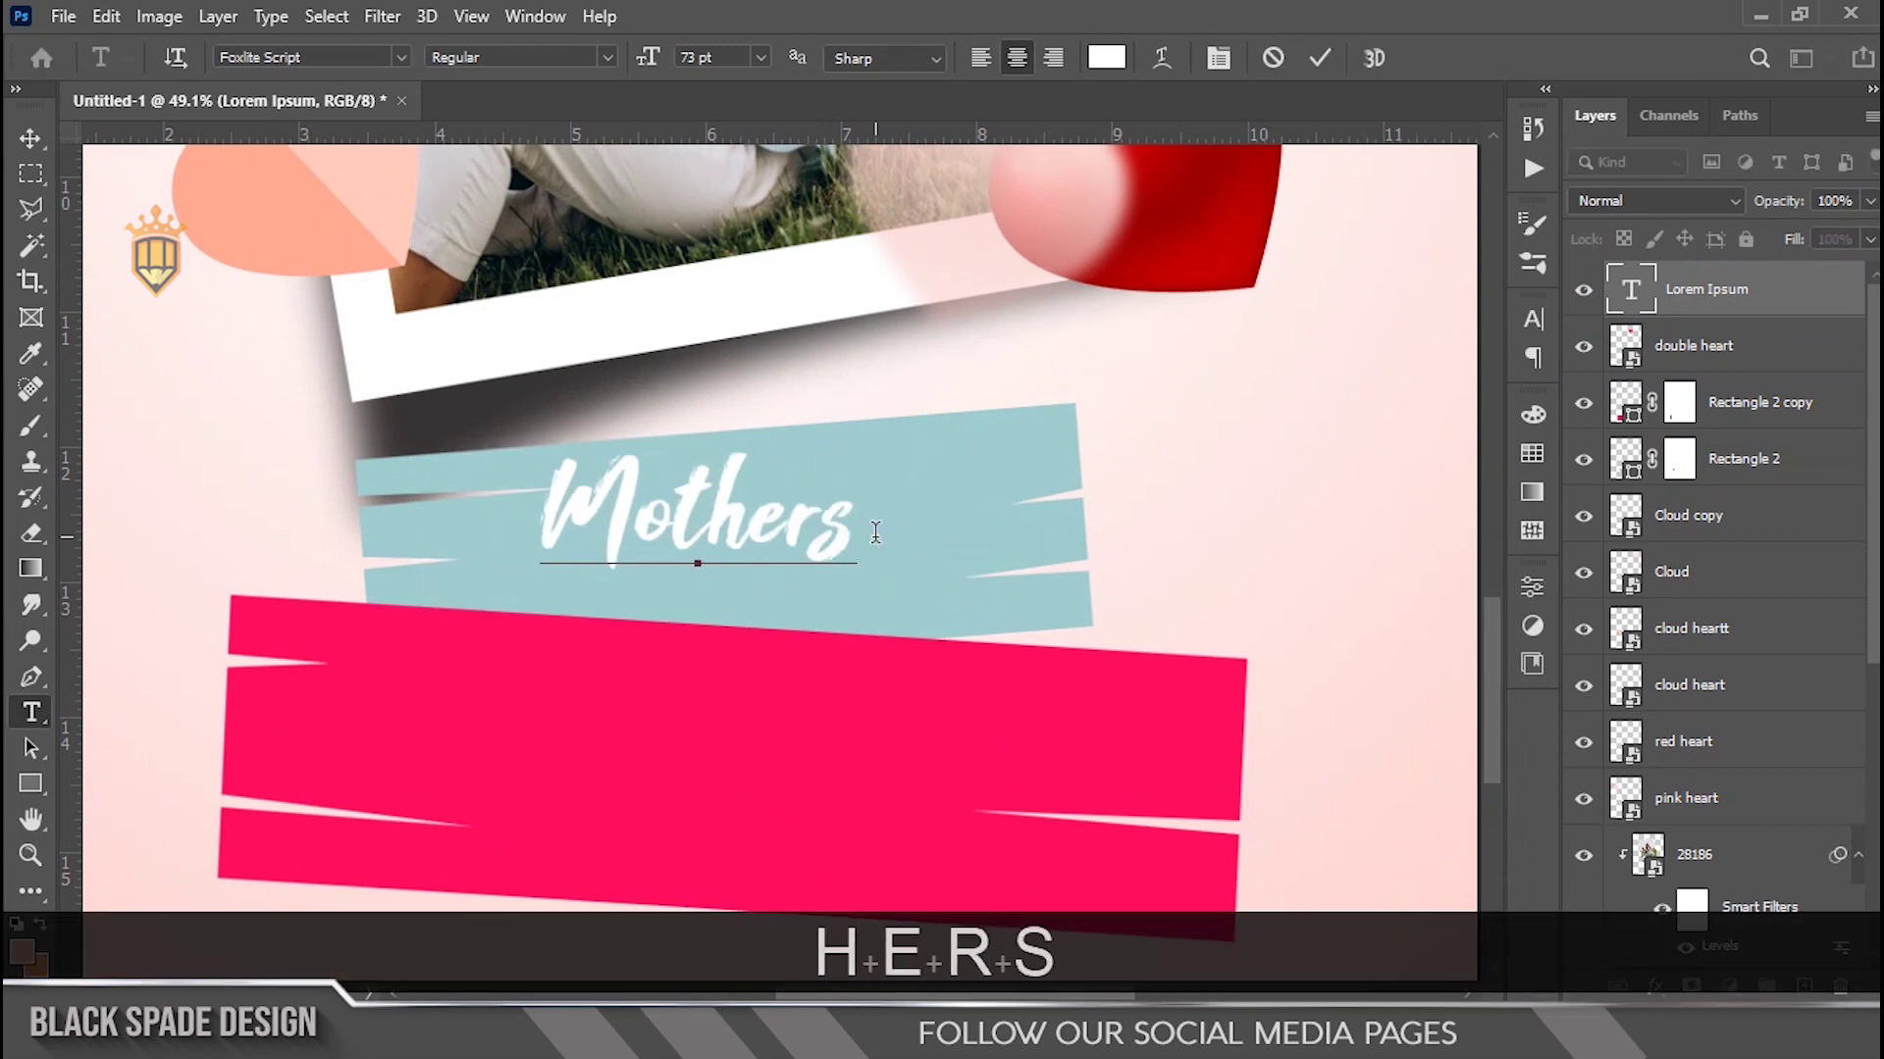
type("nDay")
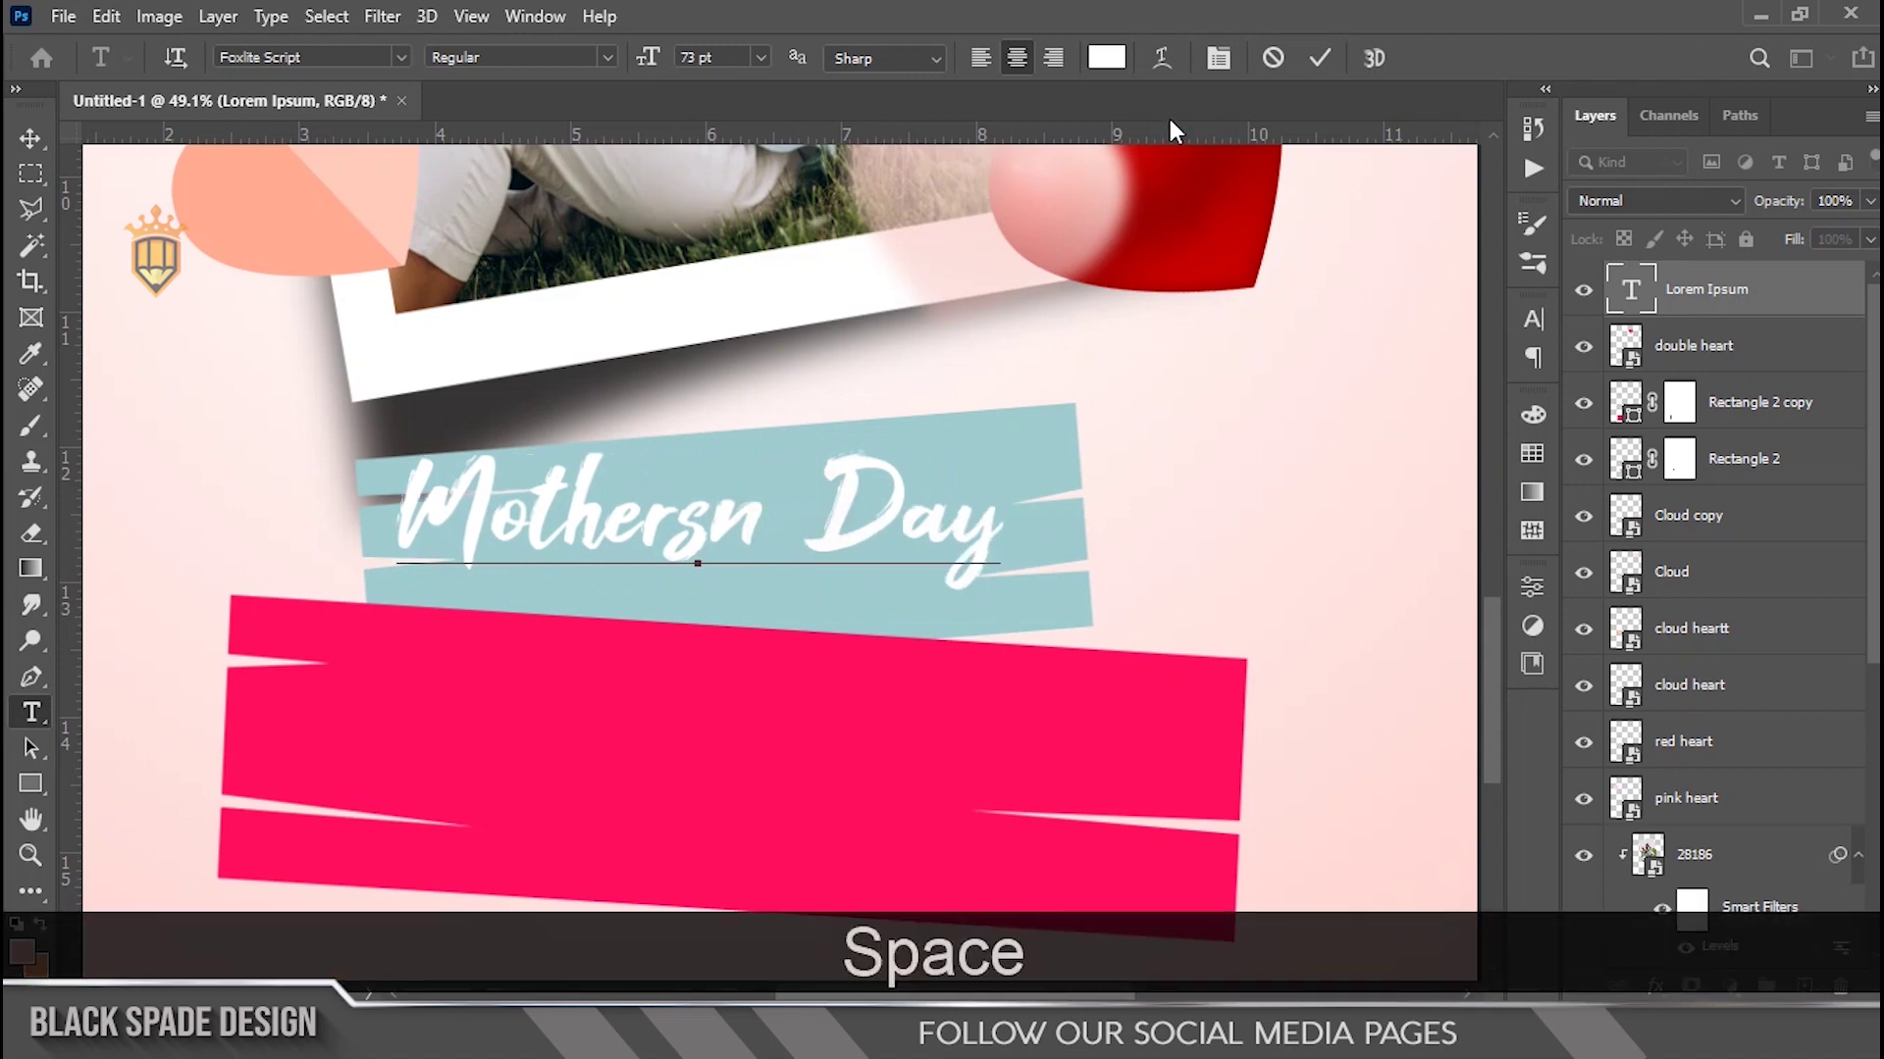
left_click(1305, 58)
Move the text onto the hot pink rectangle, rotate it about 3.69° clockwise and scale it to about 119%.
key("v")
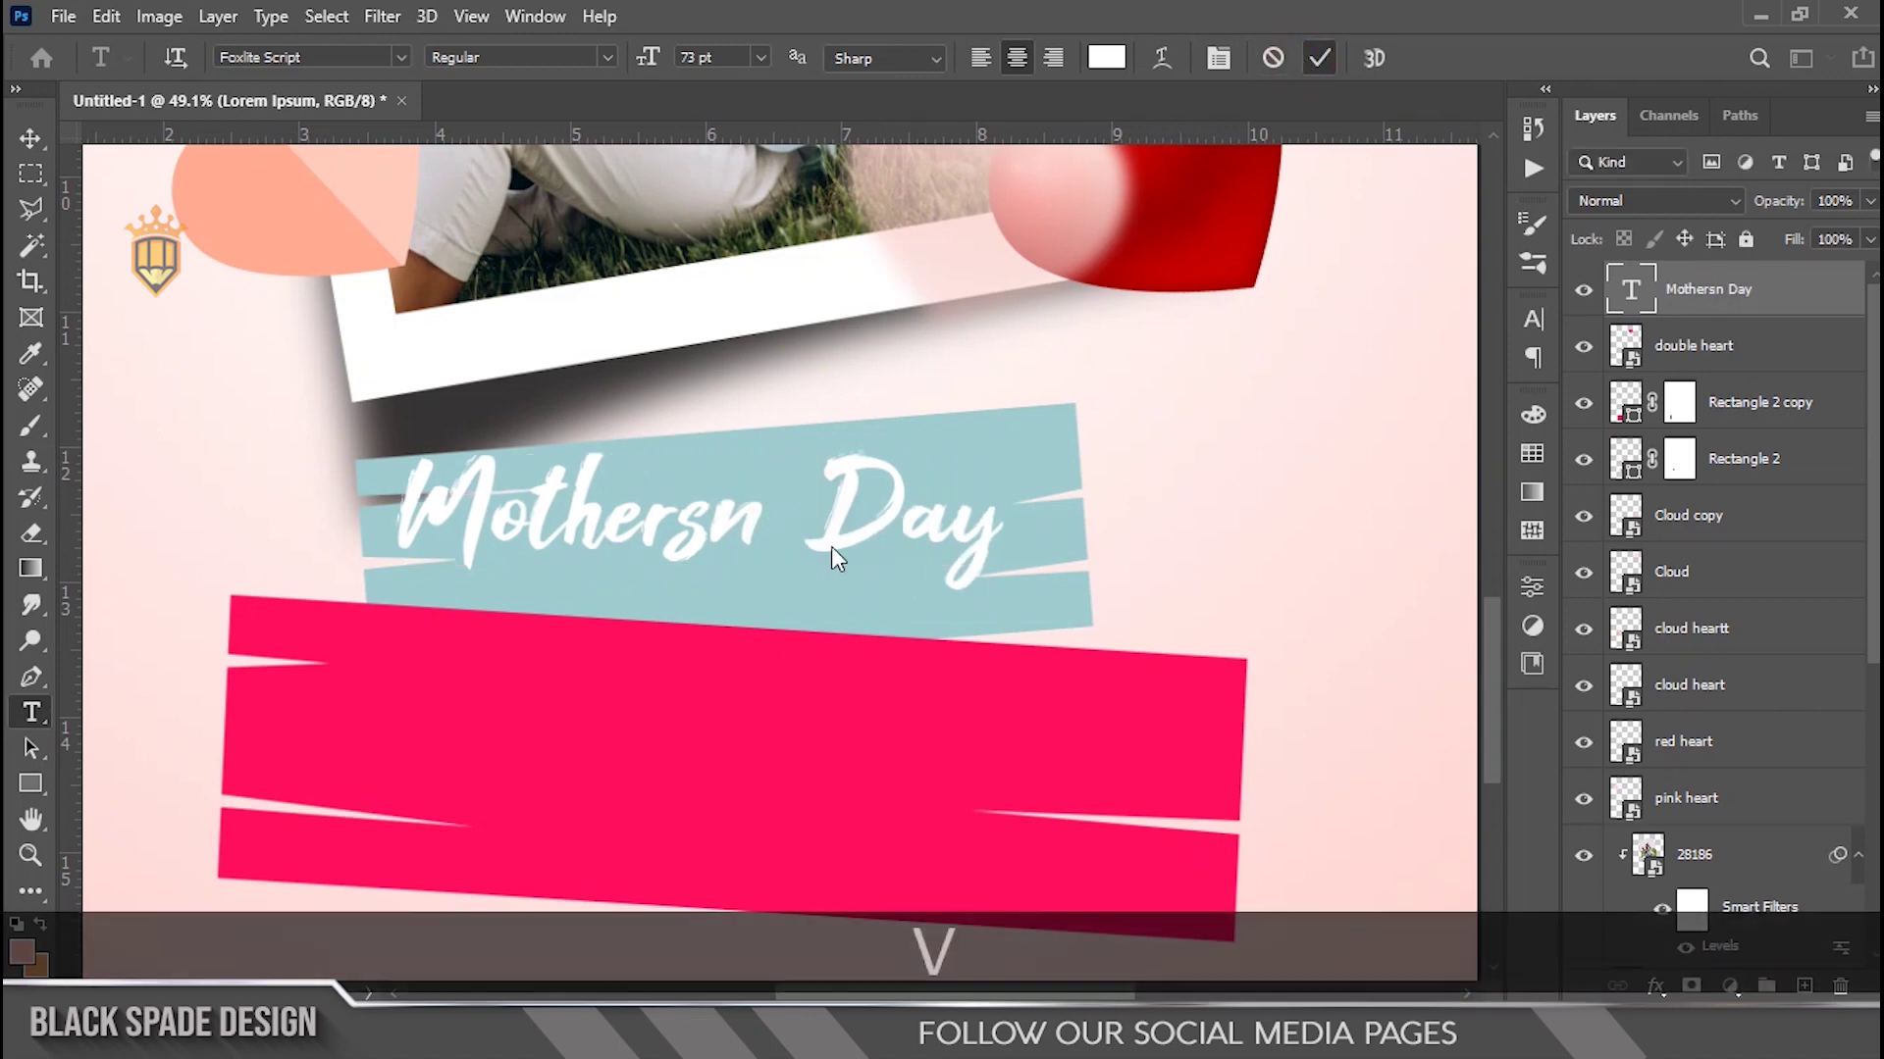
scroll(832, 543, "up", 1)
left_click_drag(838, 543, 917, 555)
key("ctrl+t")
left_click_drag(1164, 581, 1159, 616)
left_click_drag(1087, 454, 1154, 467)
left_click_drag(943, 562, 939, 583)
key("Return")
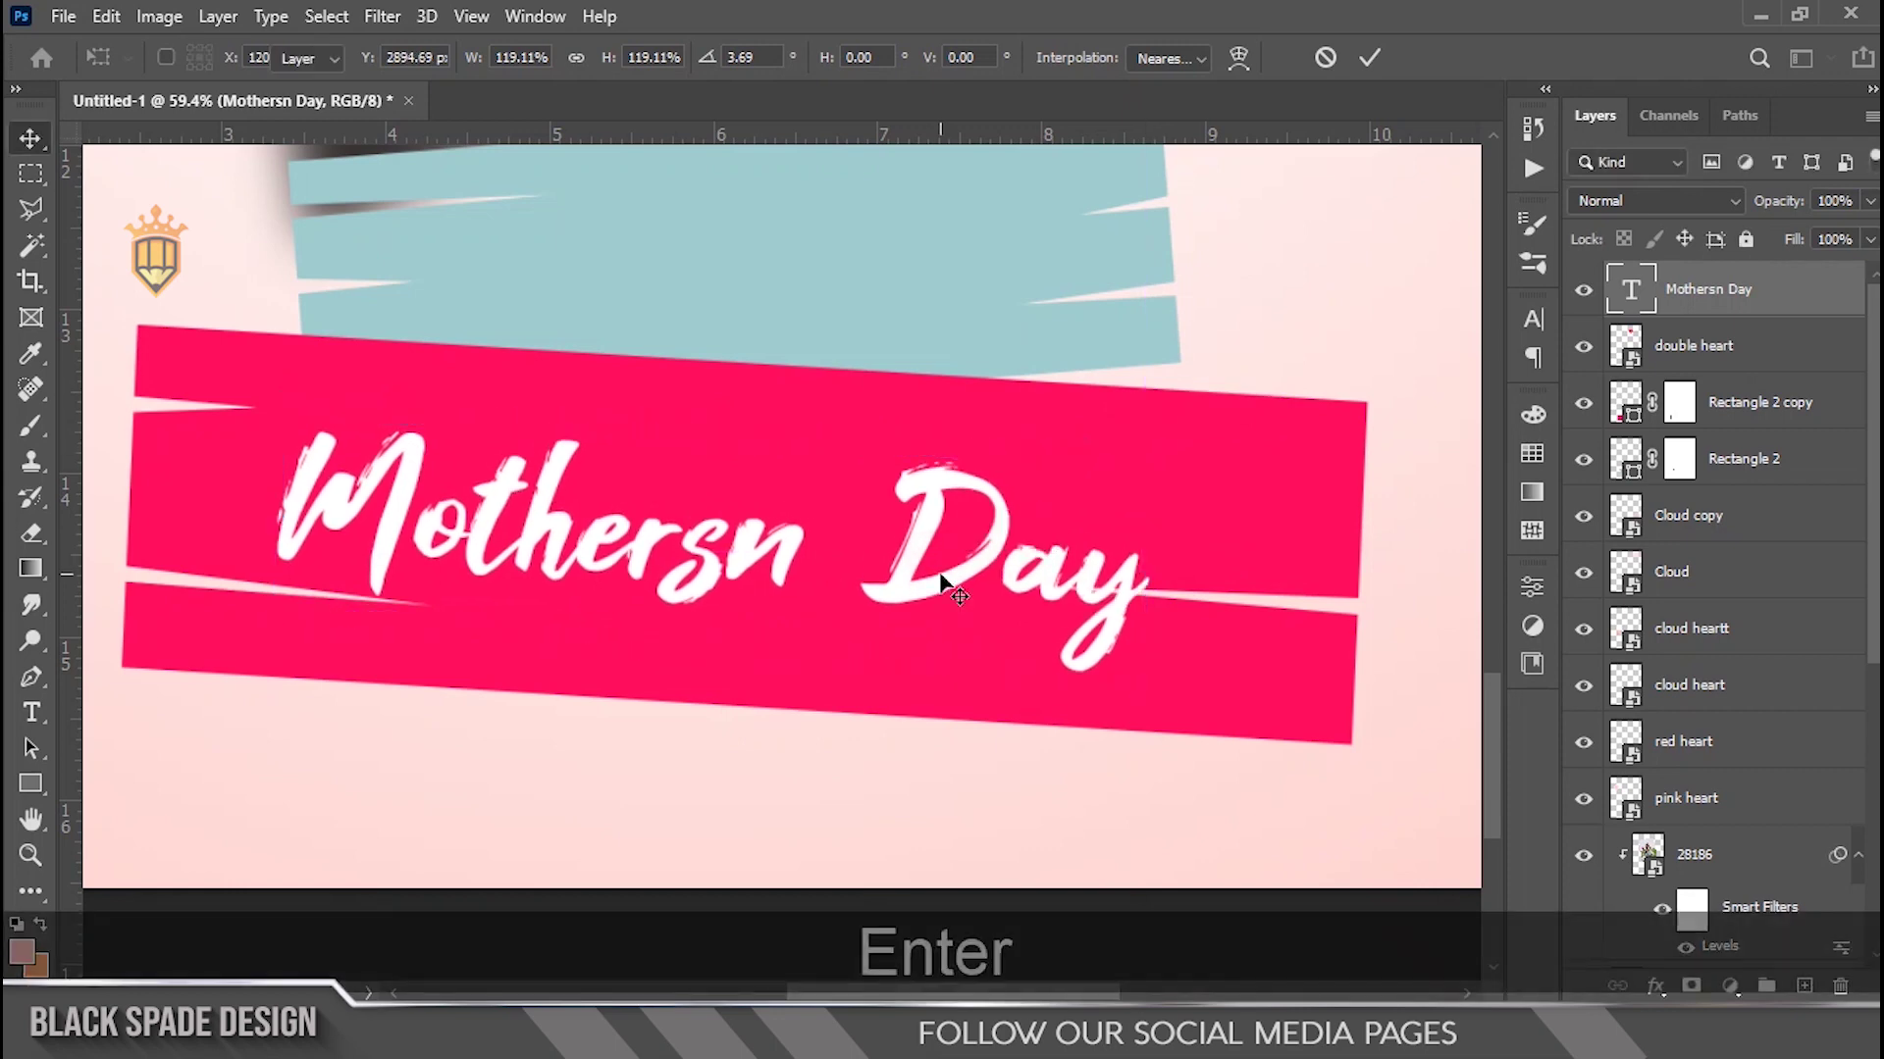
scroll(677, 637, "up", 2)
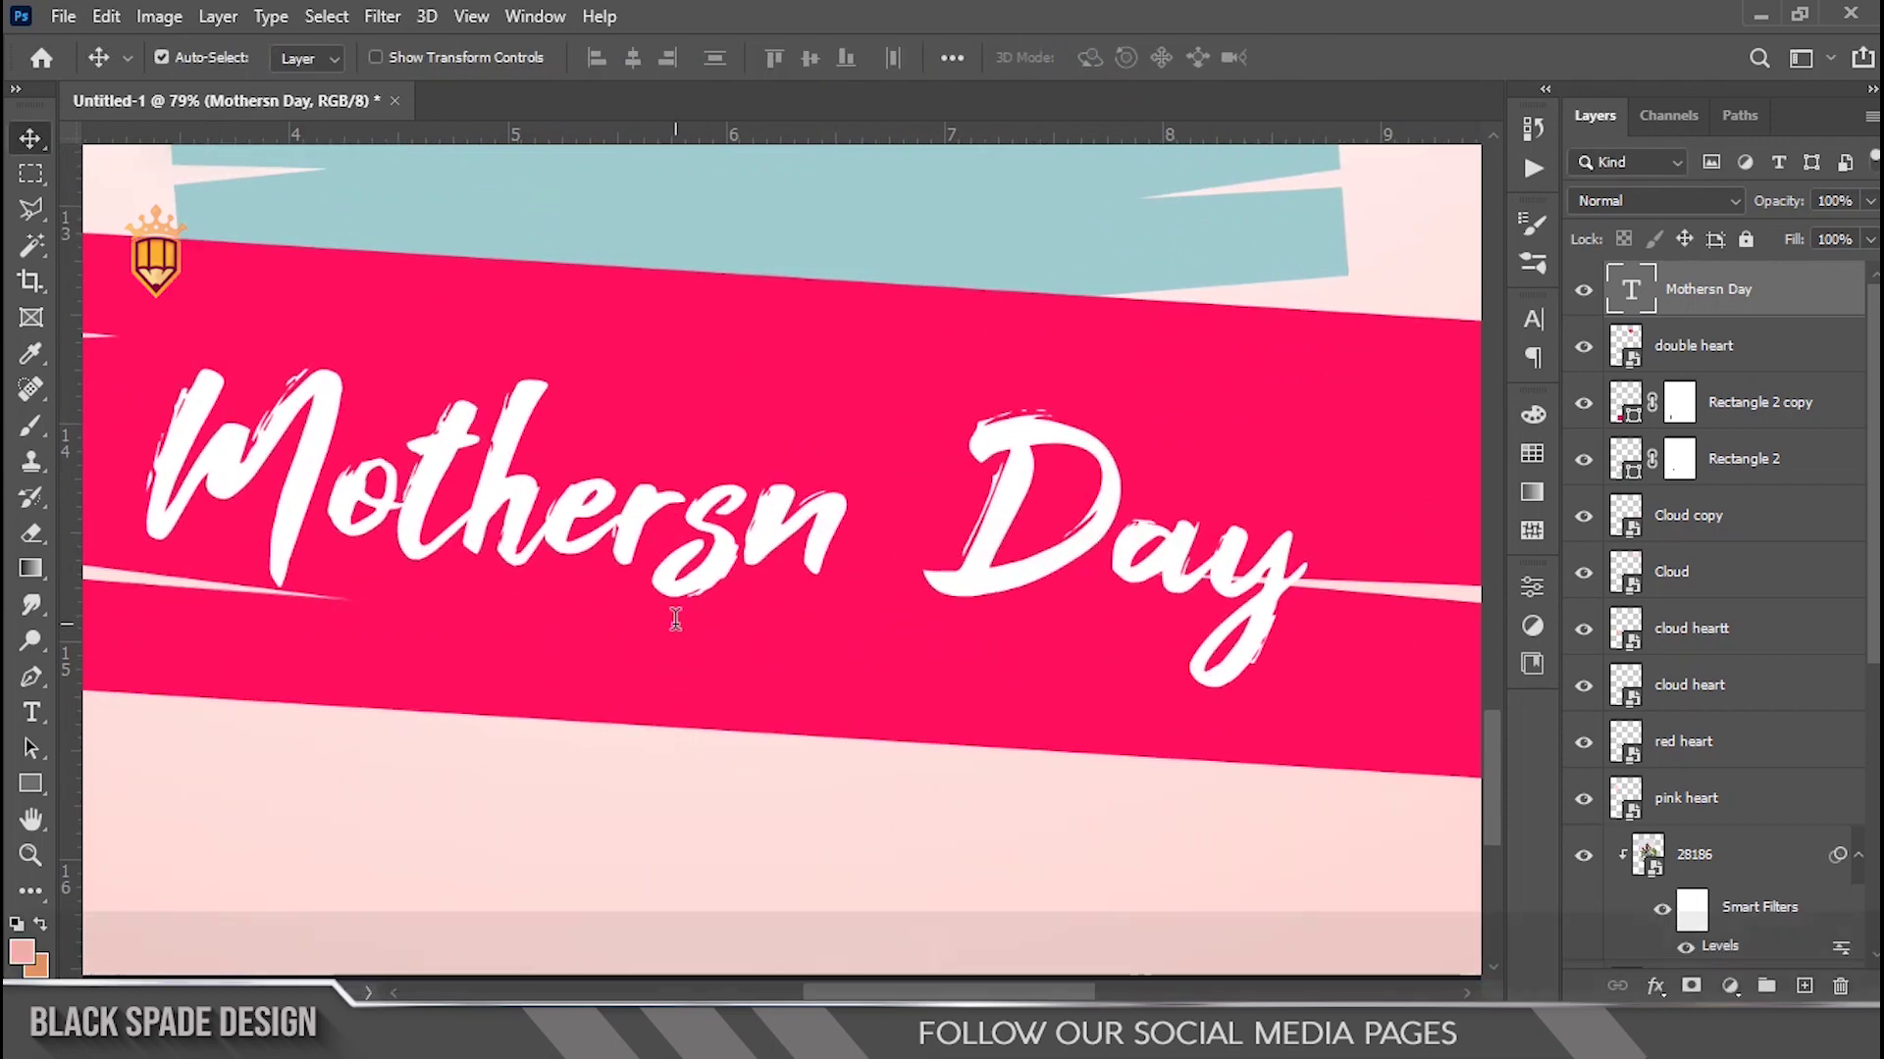
Delete the stray "n" so the text reads "Mothers Day", and enlarge it slightly on the hot pink rectangle.
key("t")
left_click(834, 526)
key("BackSpace")
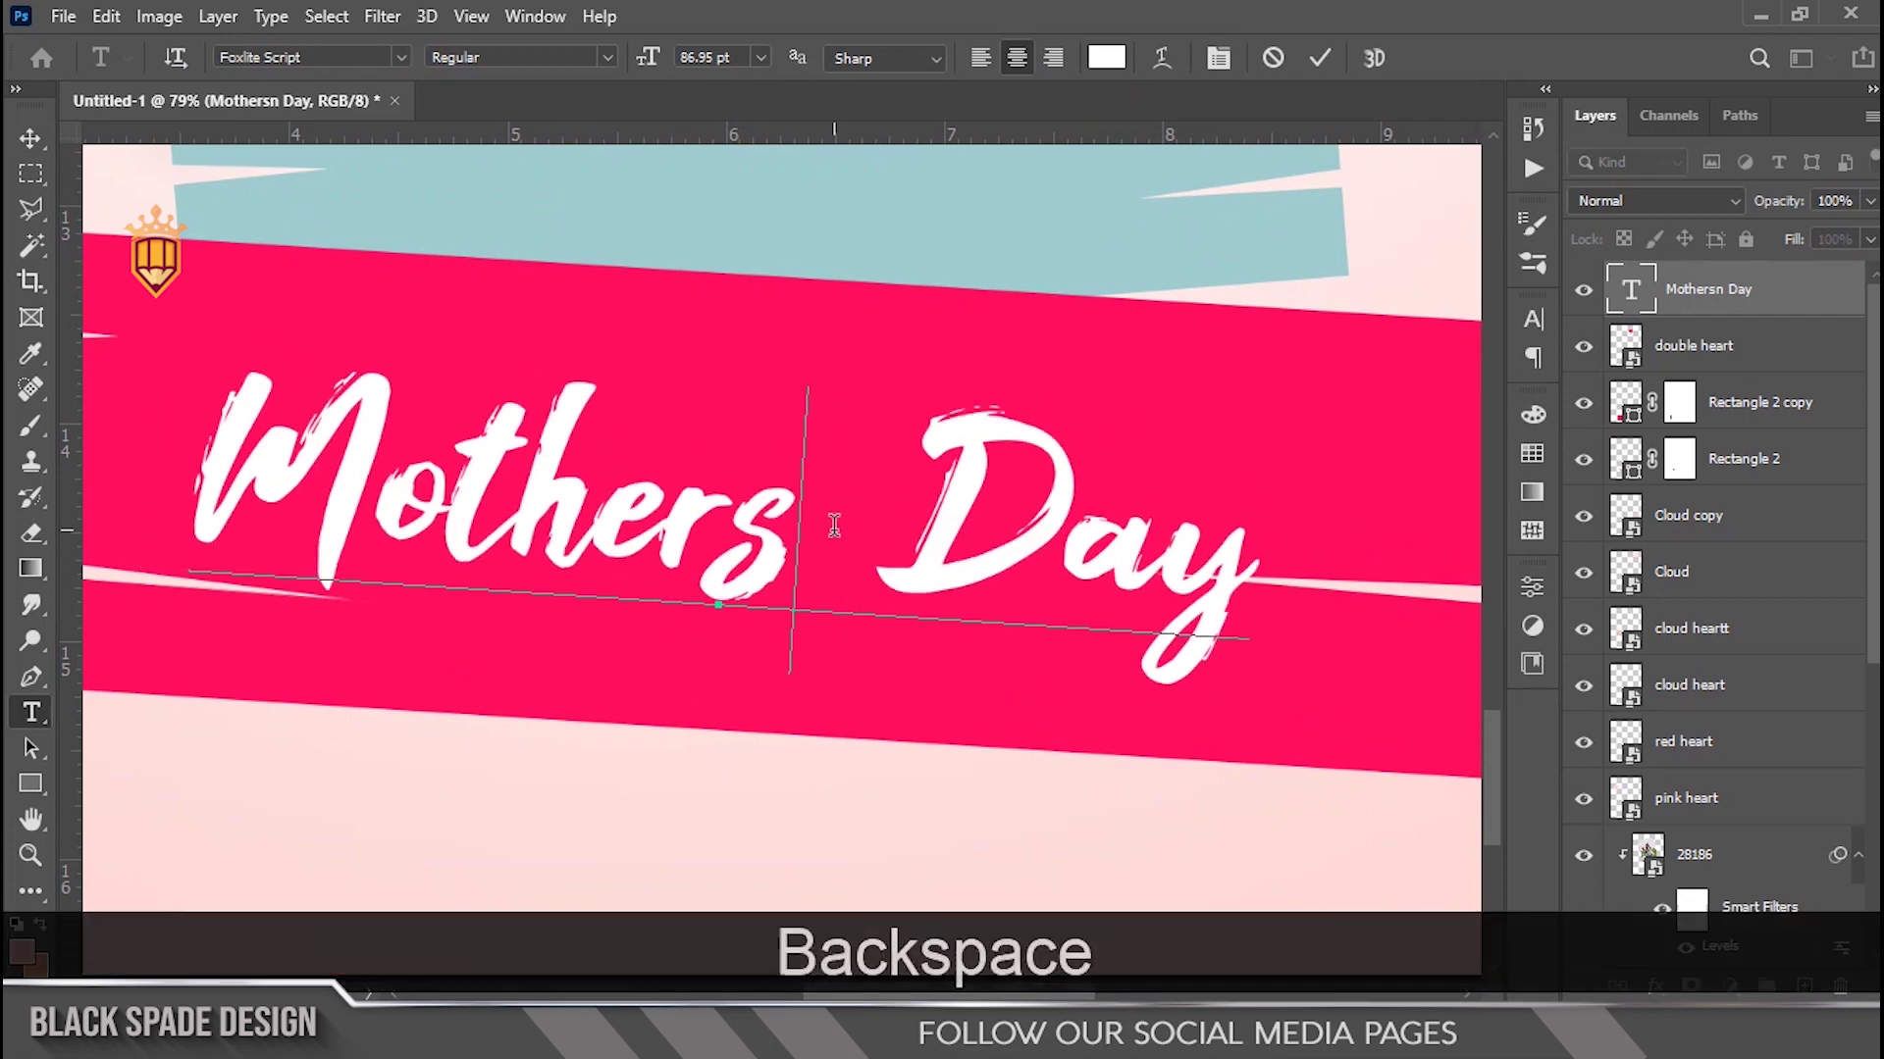
scroll(835, 526, "down", 2)
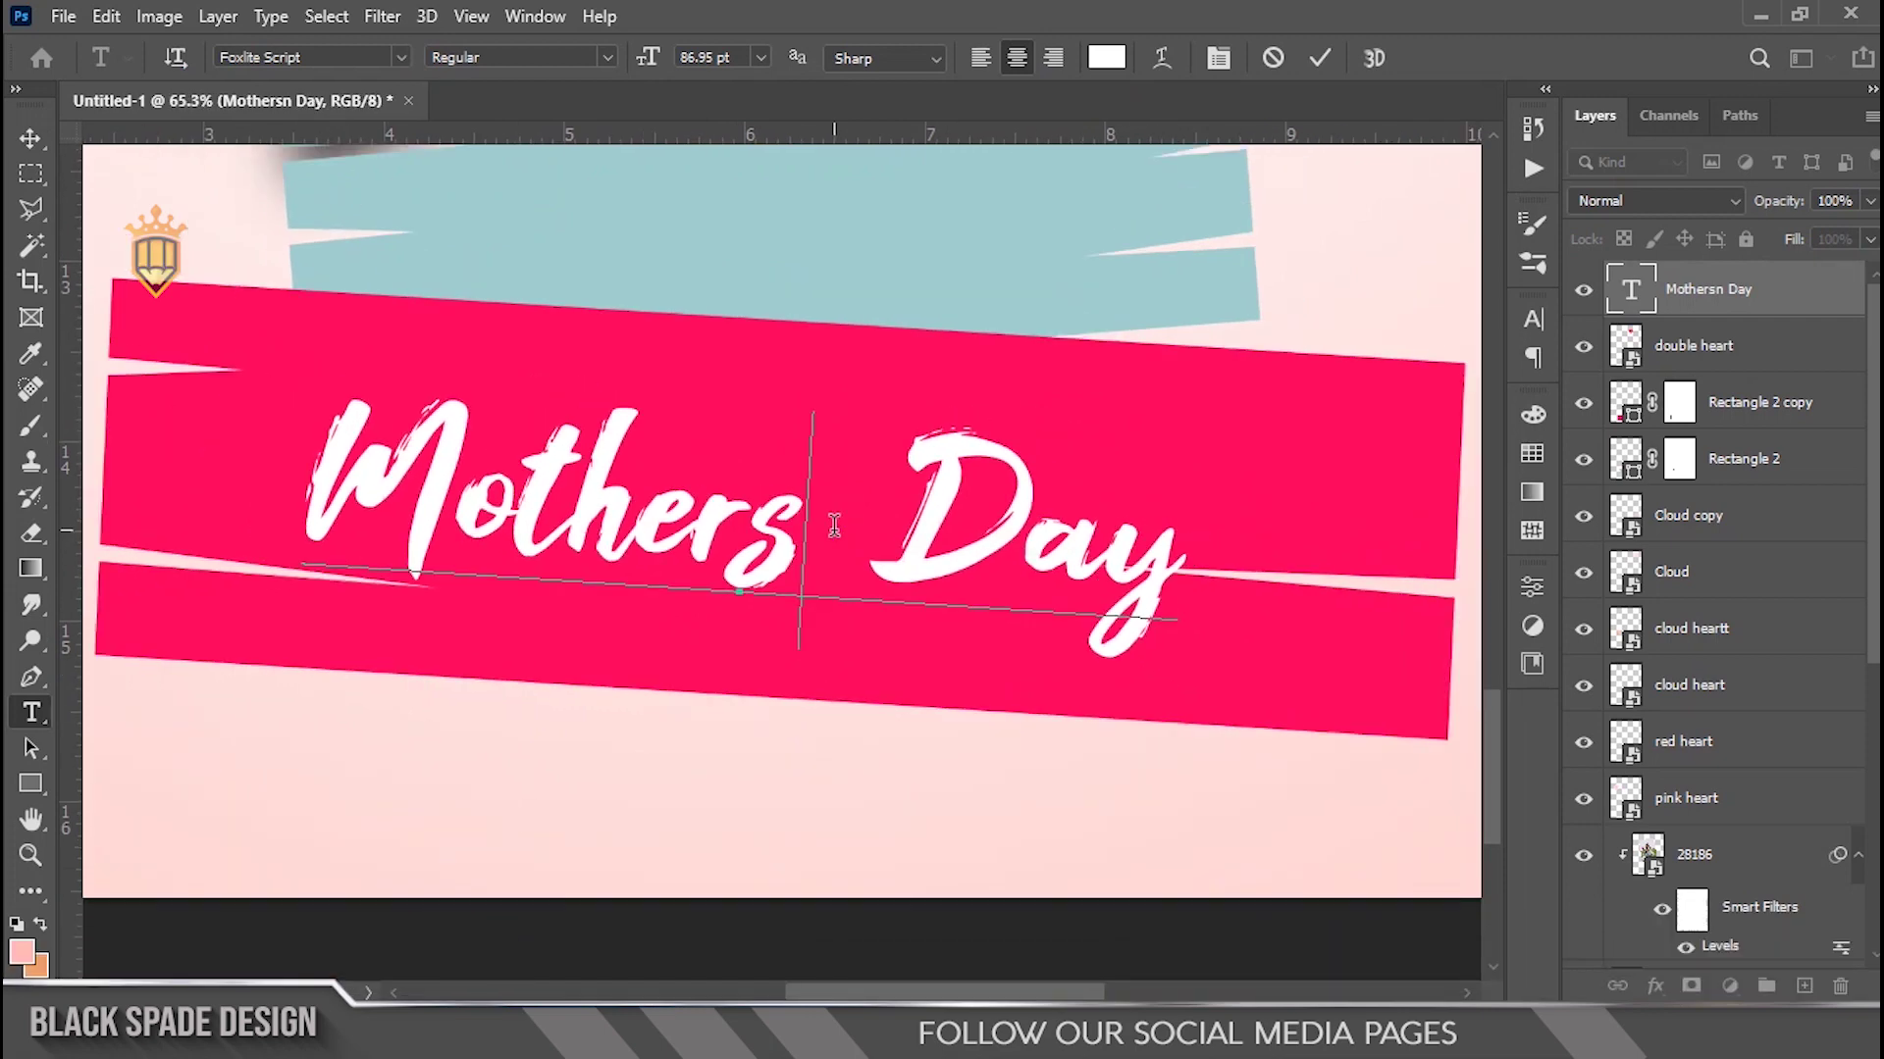
scroll(835, 527, "down", 2)
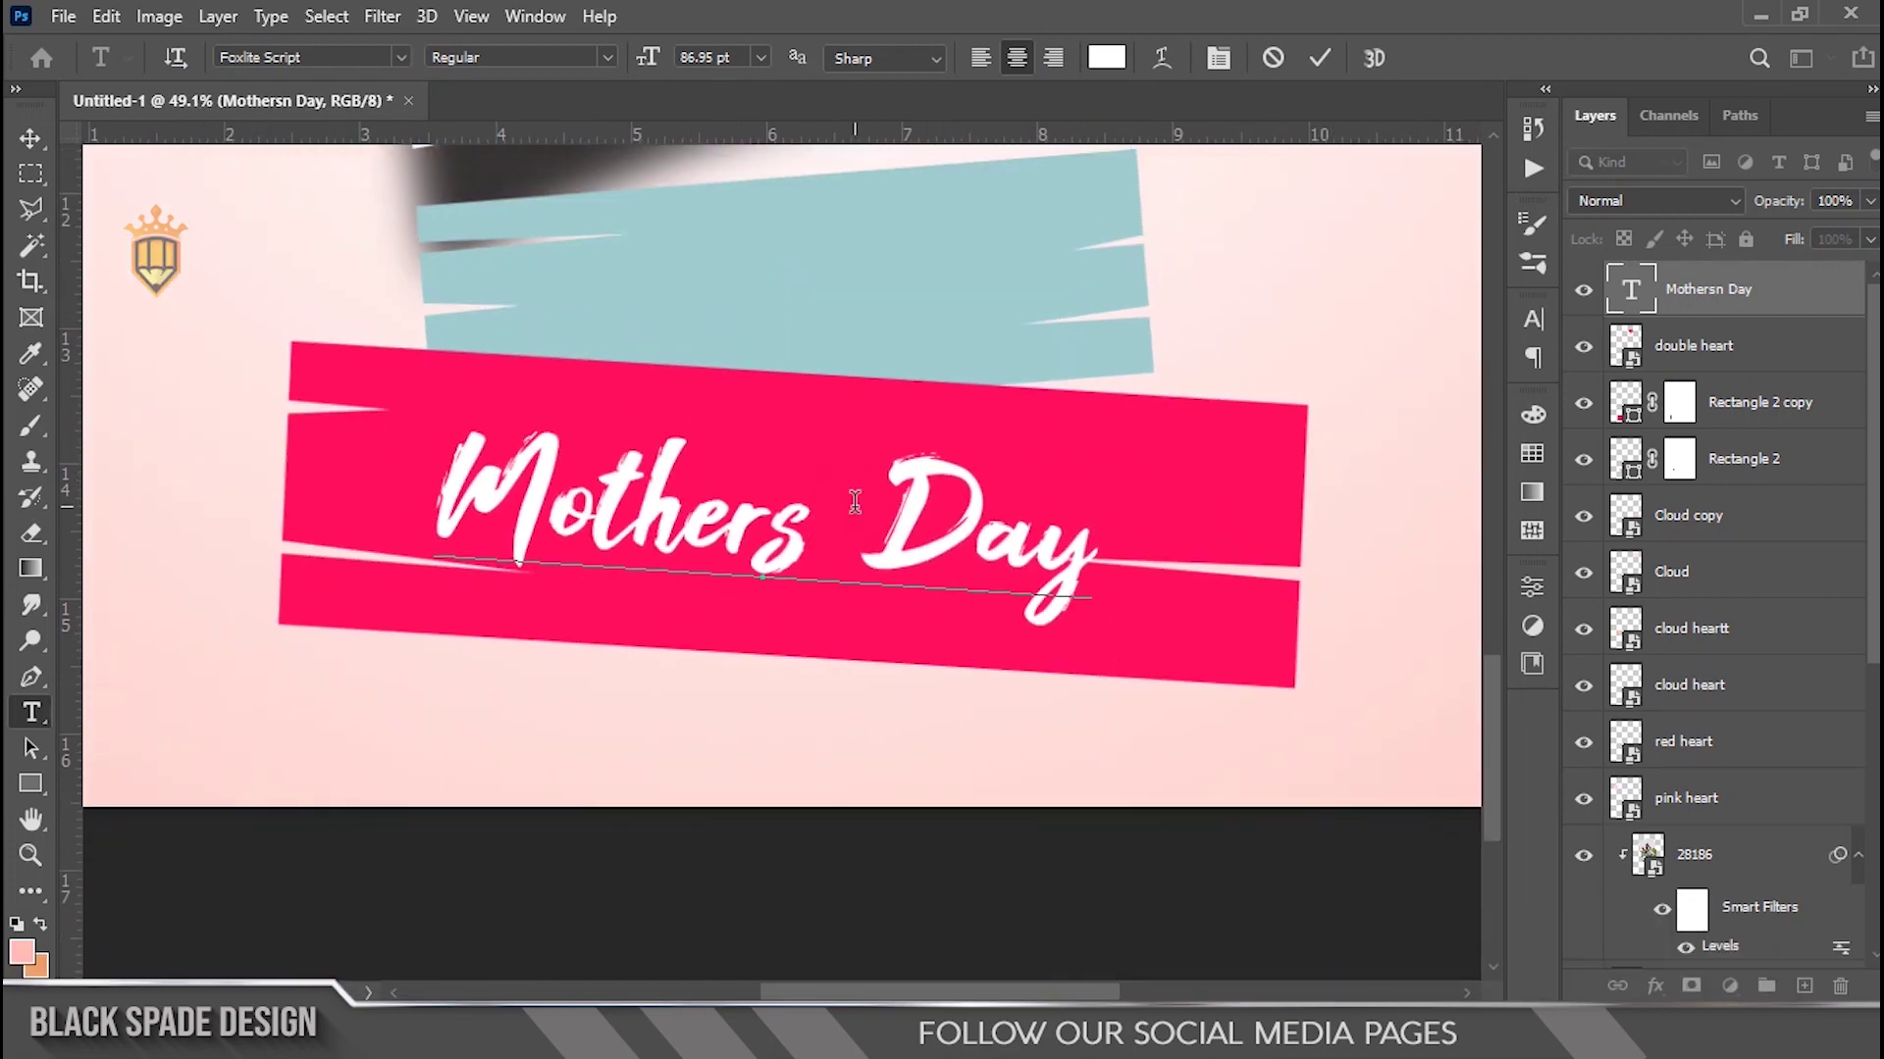
key("BackSpace")
left_click(1318, 57)
scroll(1037, 498, "down", 2)
key("ctrl+t")
mouse_move(1055, 435)
left_mouse_down()
mouse_move(1100, 424)
mouse_move(1089, 434)
left_mouse_up()
Duplicate the "Mothers Day" text onto the light blue rectangle, rotate it counterclockwise to follow the banner's tilt and scale it down to 71.56 pt.
left_click_drag(1002, 526, 957, 358)
key("Return")
scroll(994, 341, "up", 3)
key("ctrl+t")
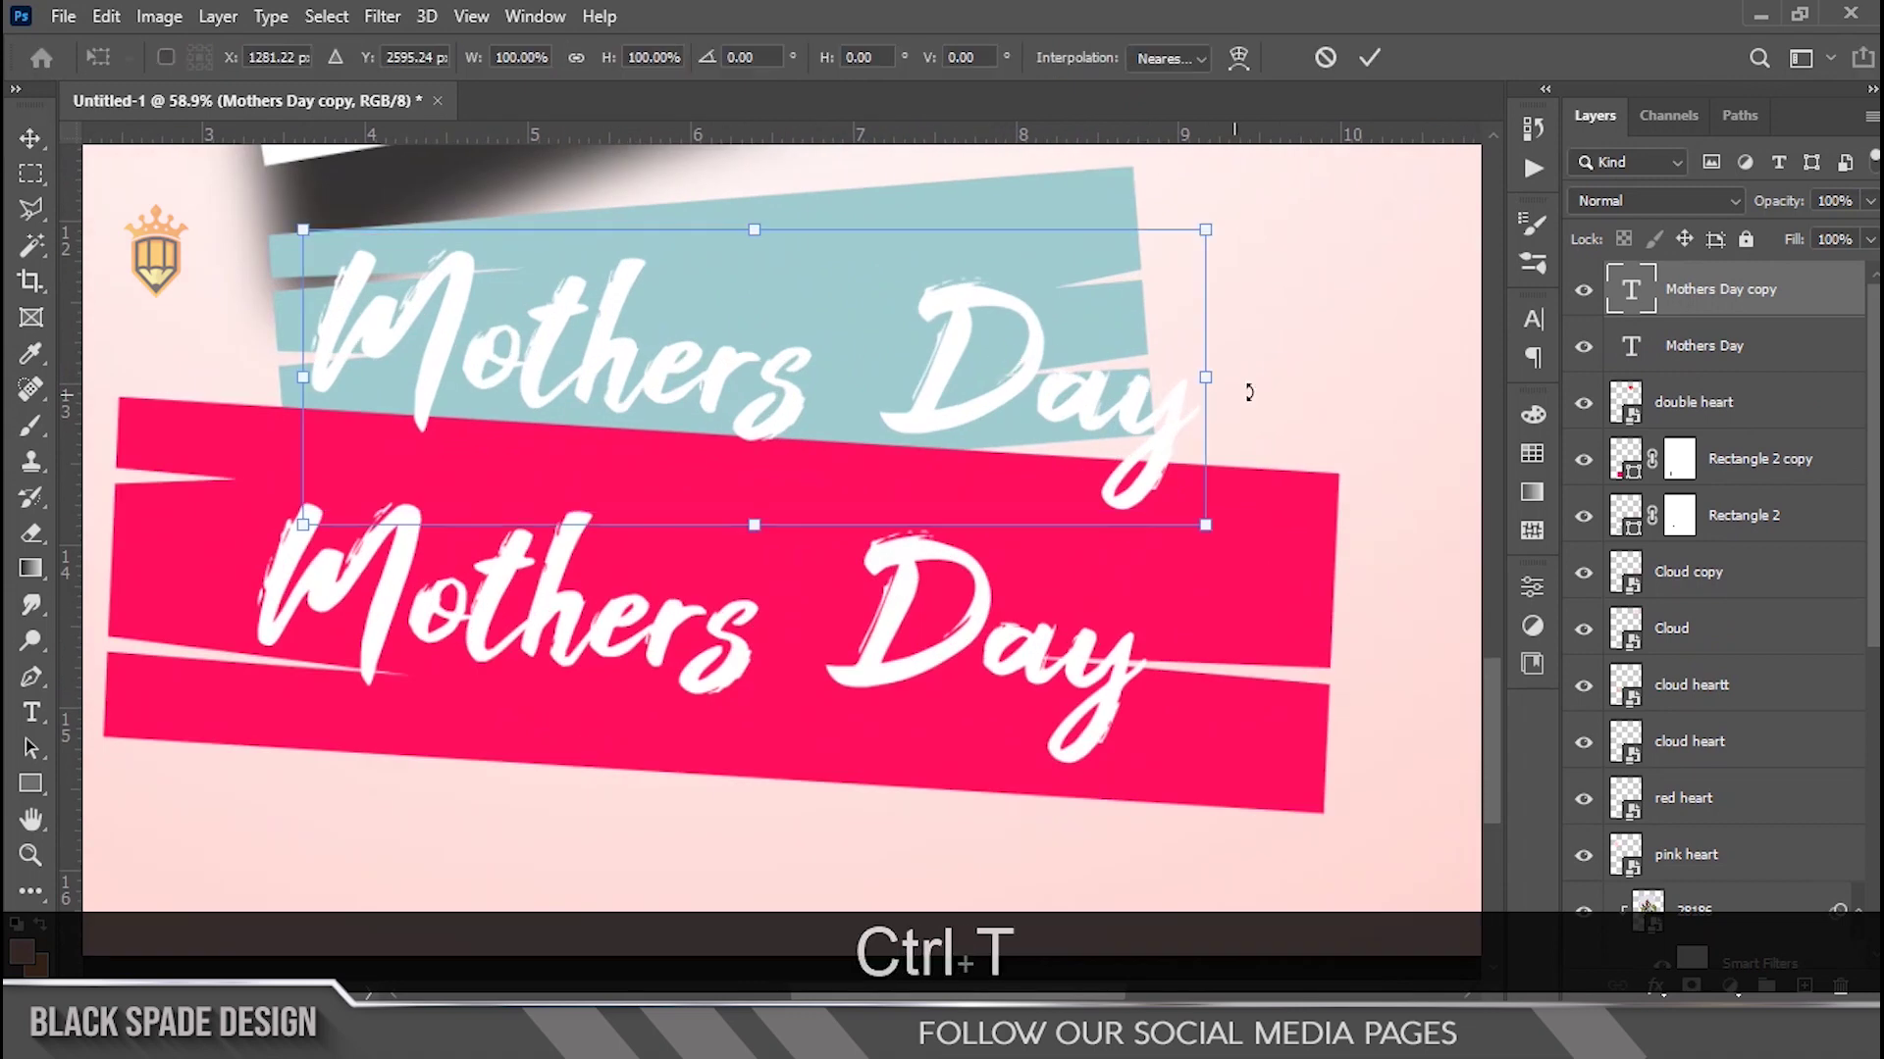
left_click_drag(1261, 387, 1210, 294)
left_click_drag(1225, 438, 1089, 397)
left_click_drag(814, 406, 771, 357)
left_click_drag(1099, 245, 1107, 277)
key("Return")
Recolor the copied text with the hot pink #ff0e5d sampled from the lower rectangle.
double_click(1630, 292)
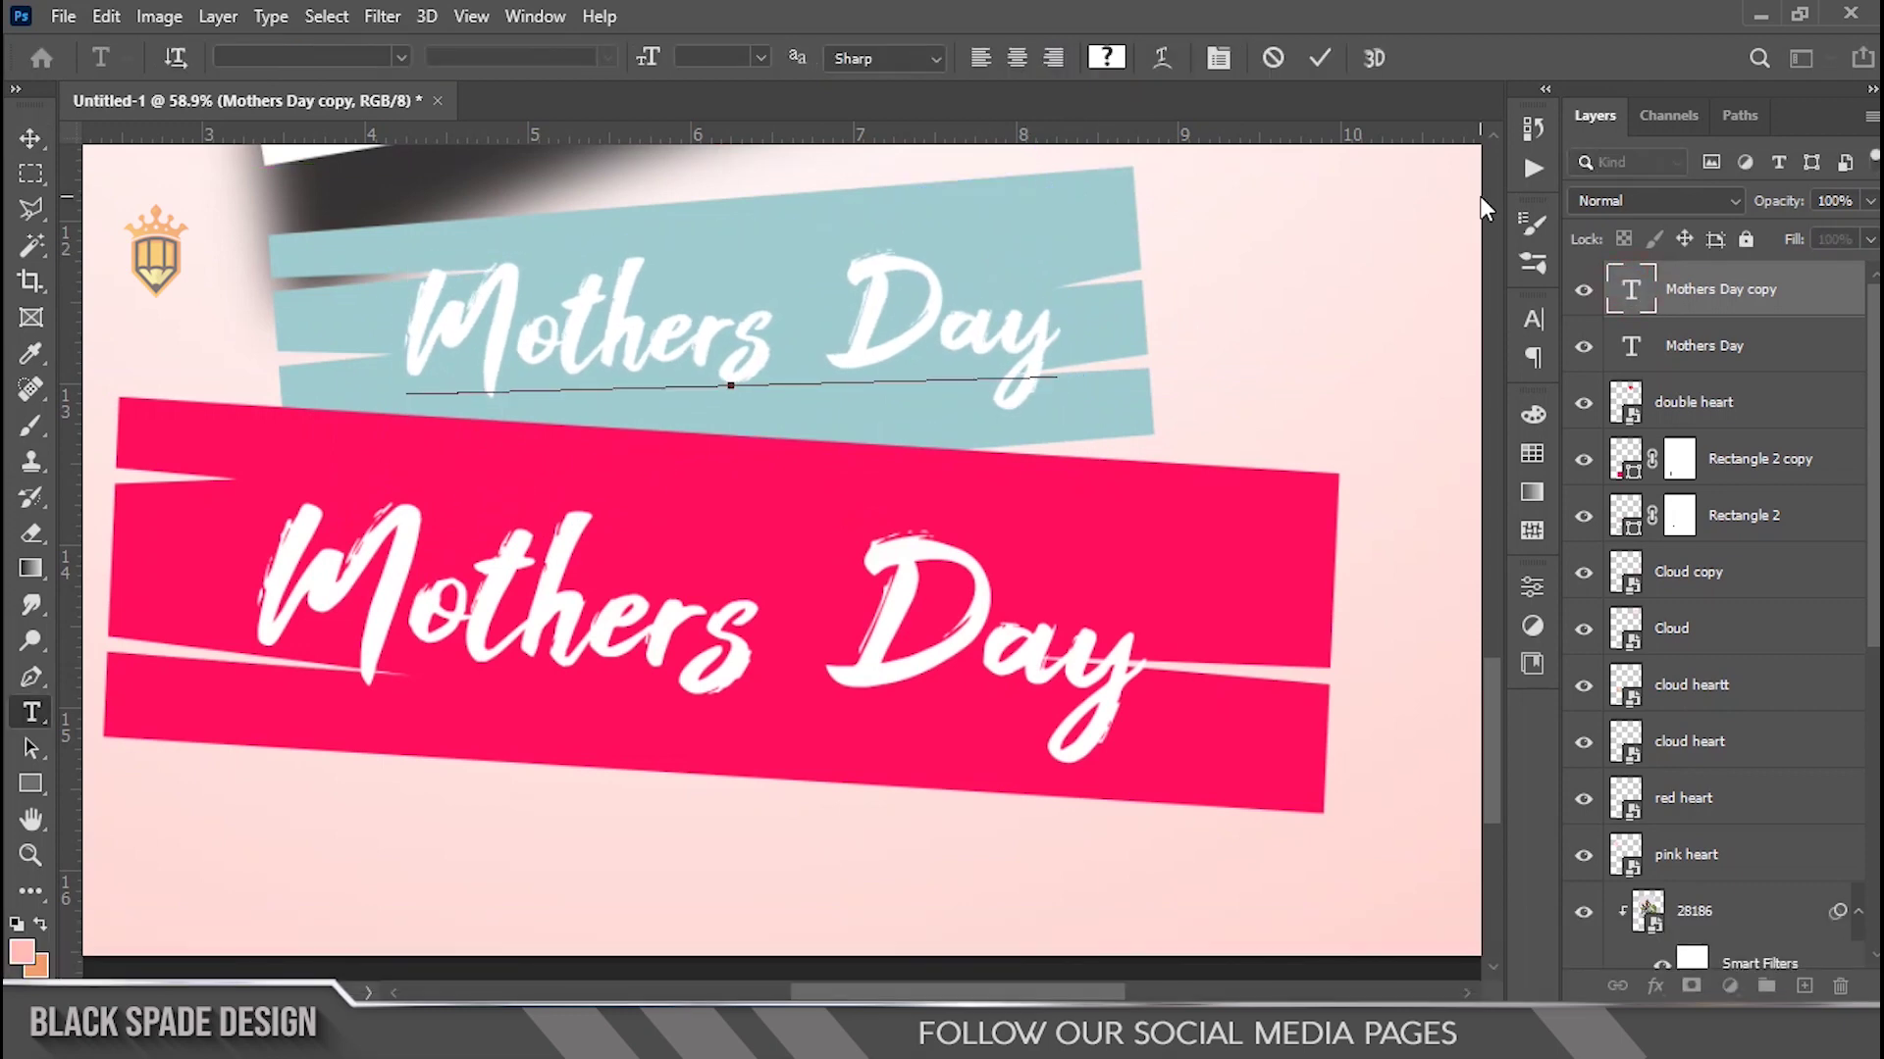
key("ctrl+a")
left_click(1107, 57)
left_click(815, 476)
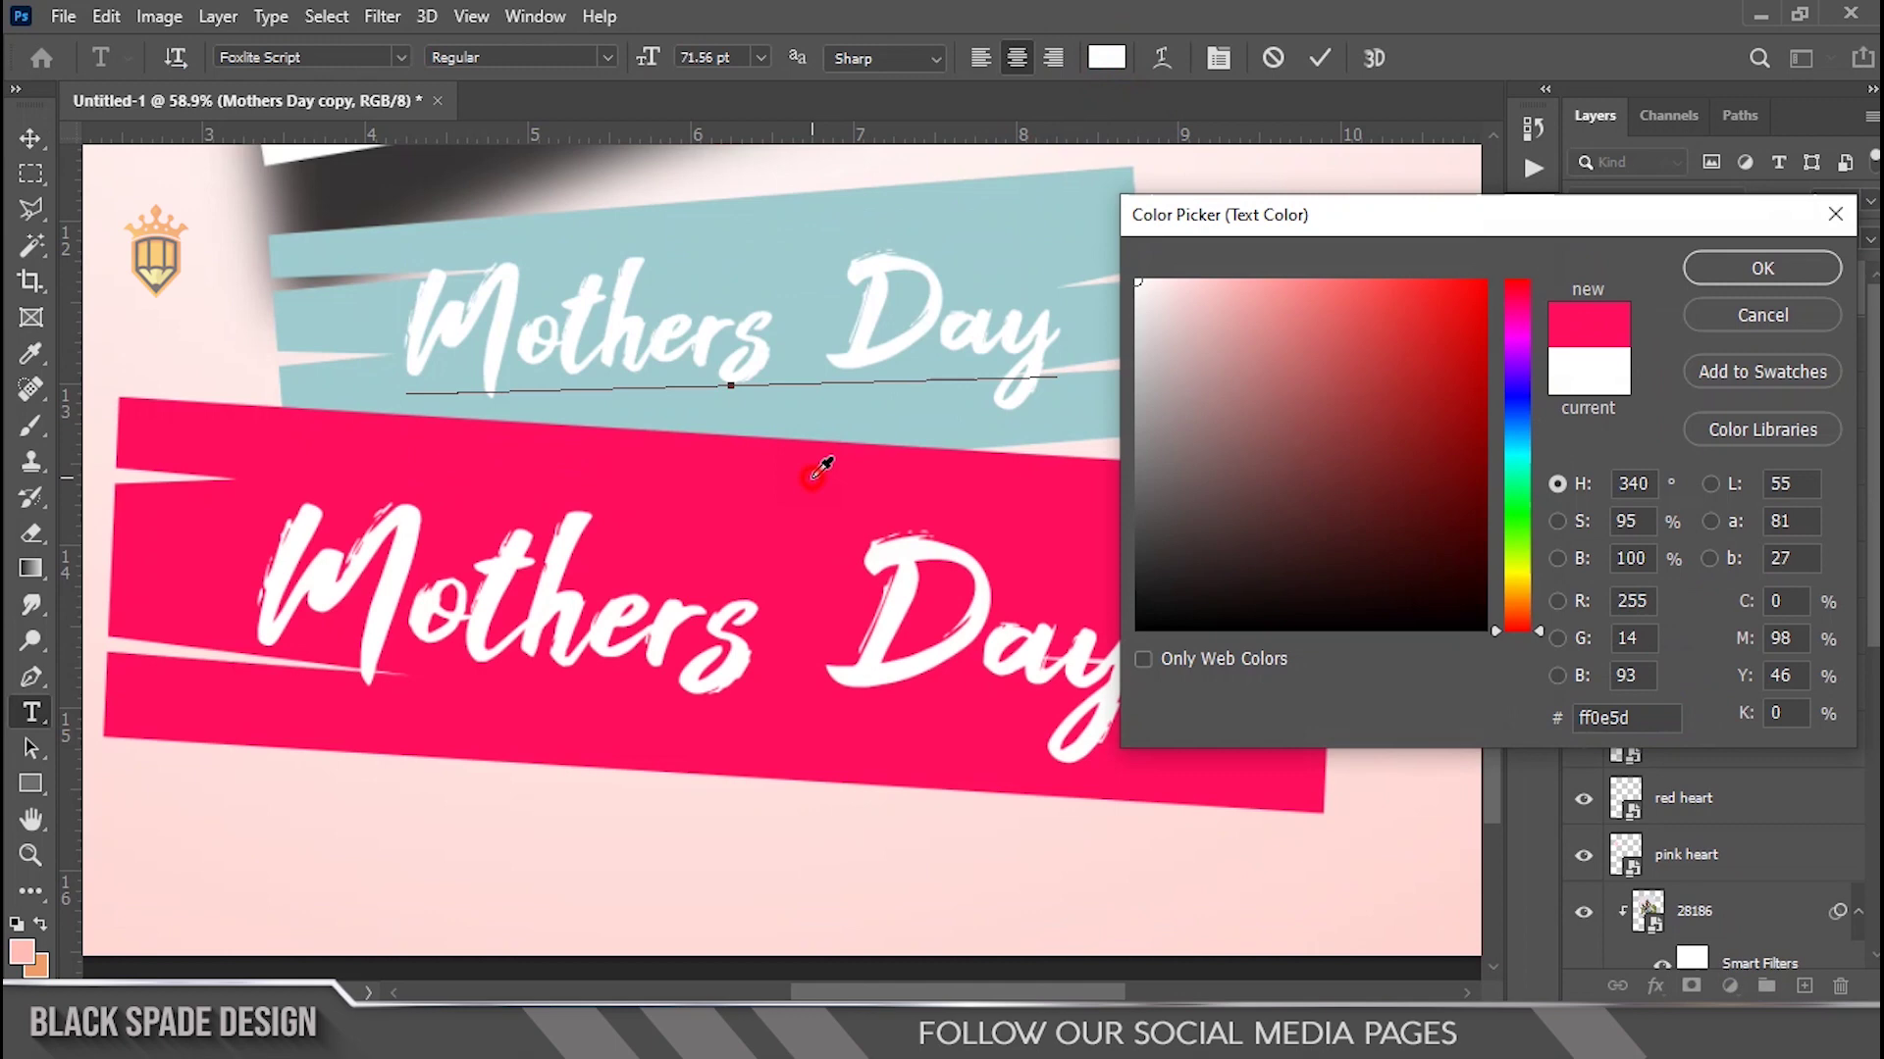
left_click(1742, 269)
Replace the copied text's wording with "Happy".
type("Happ")
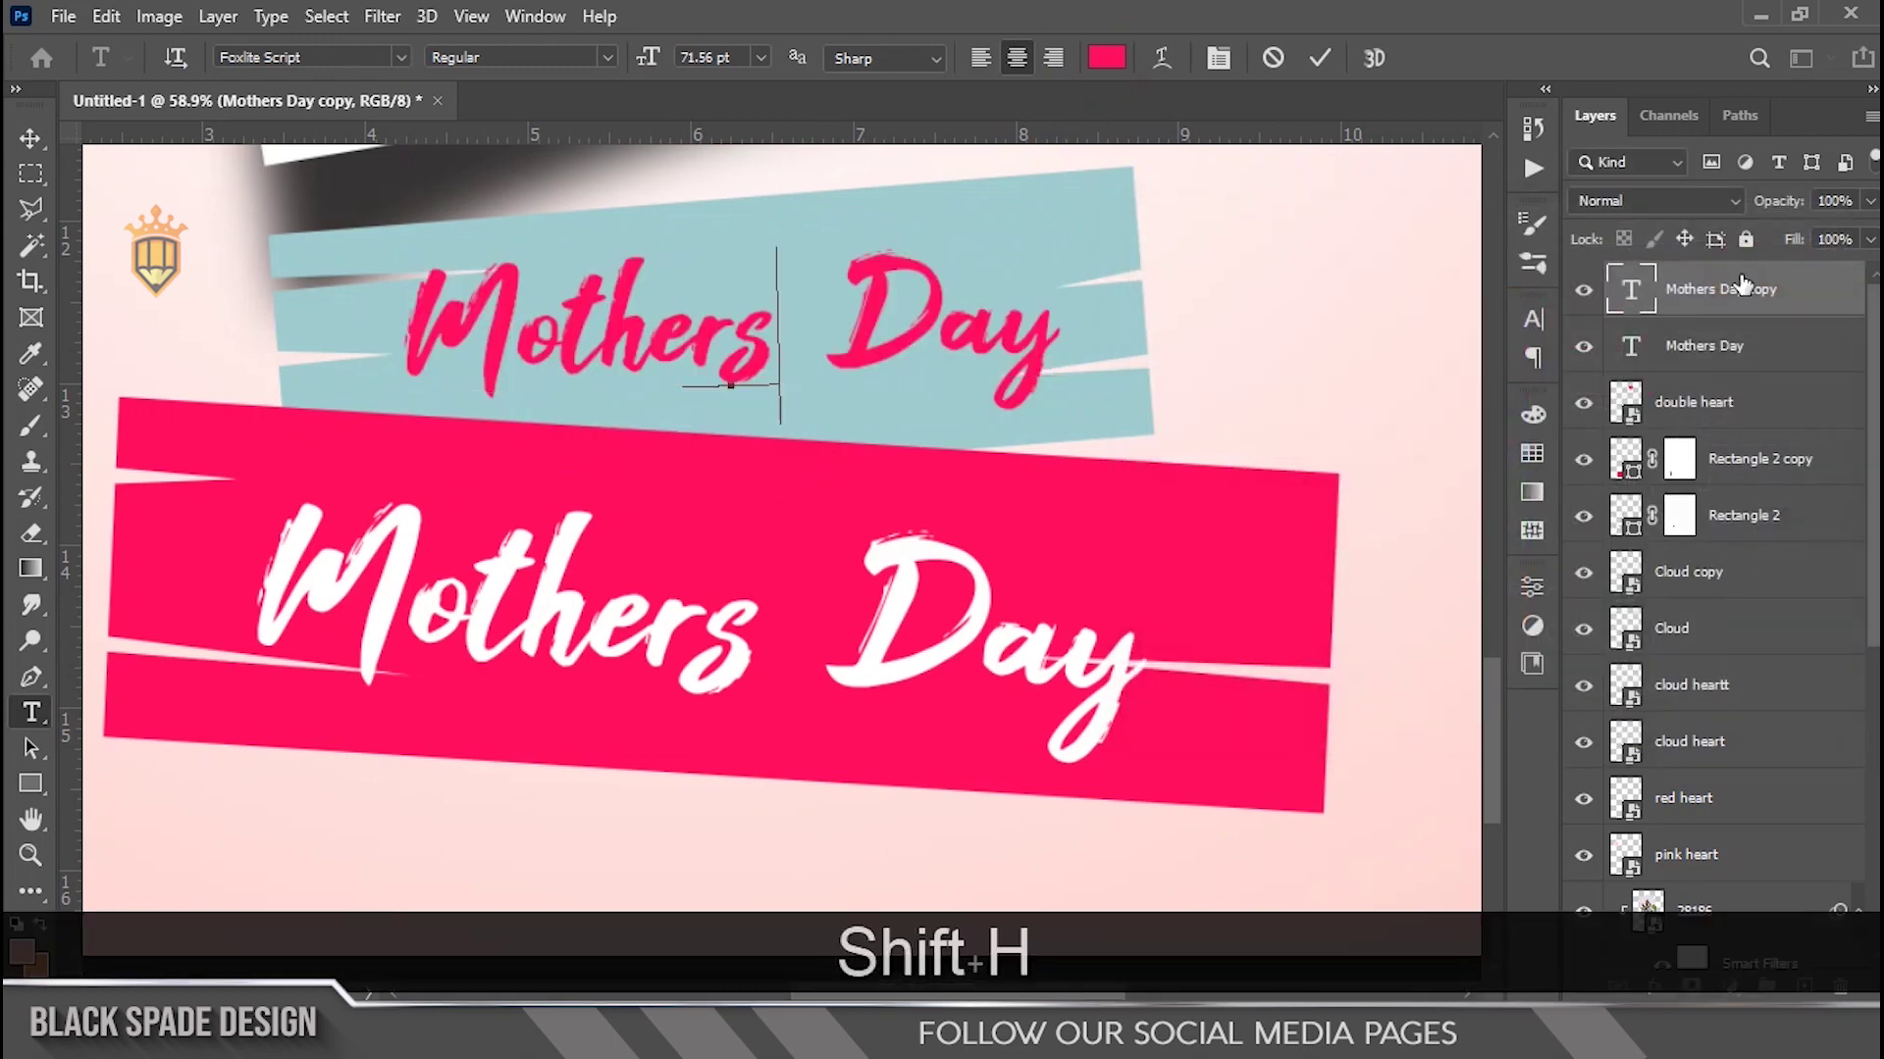
type("y")
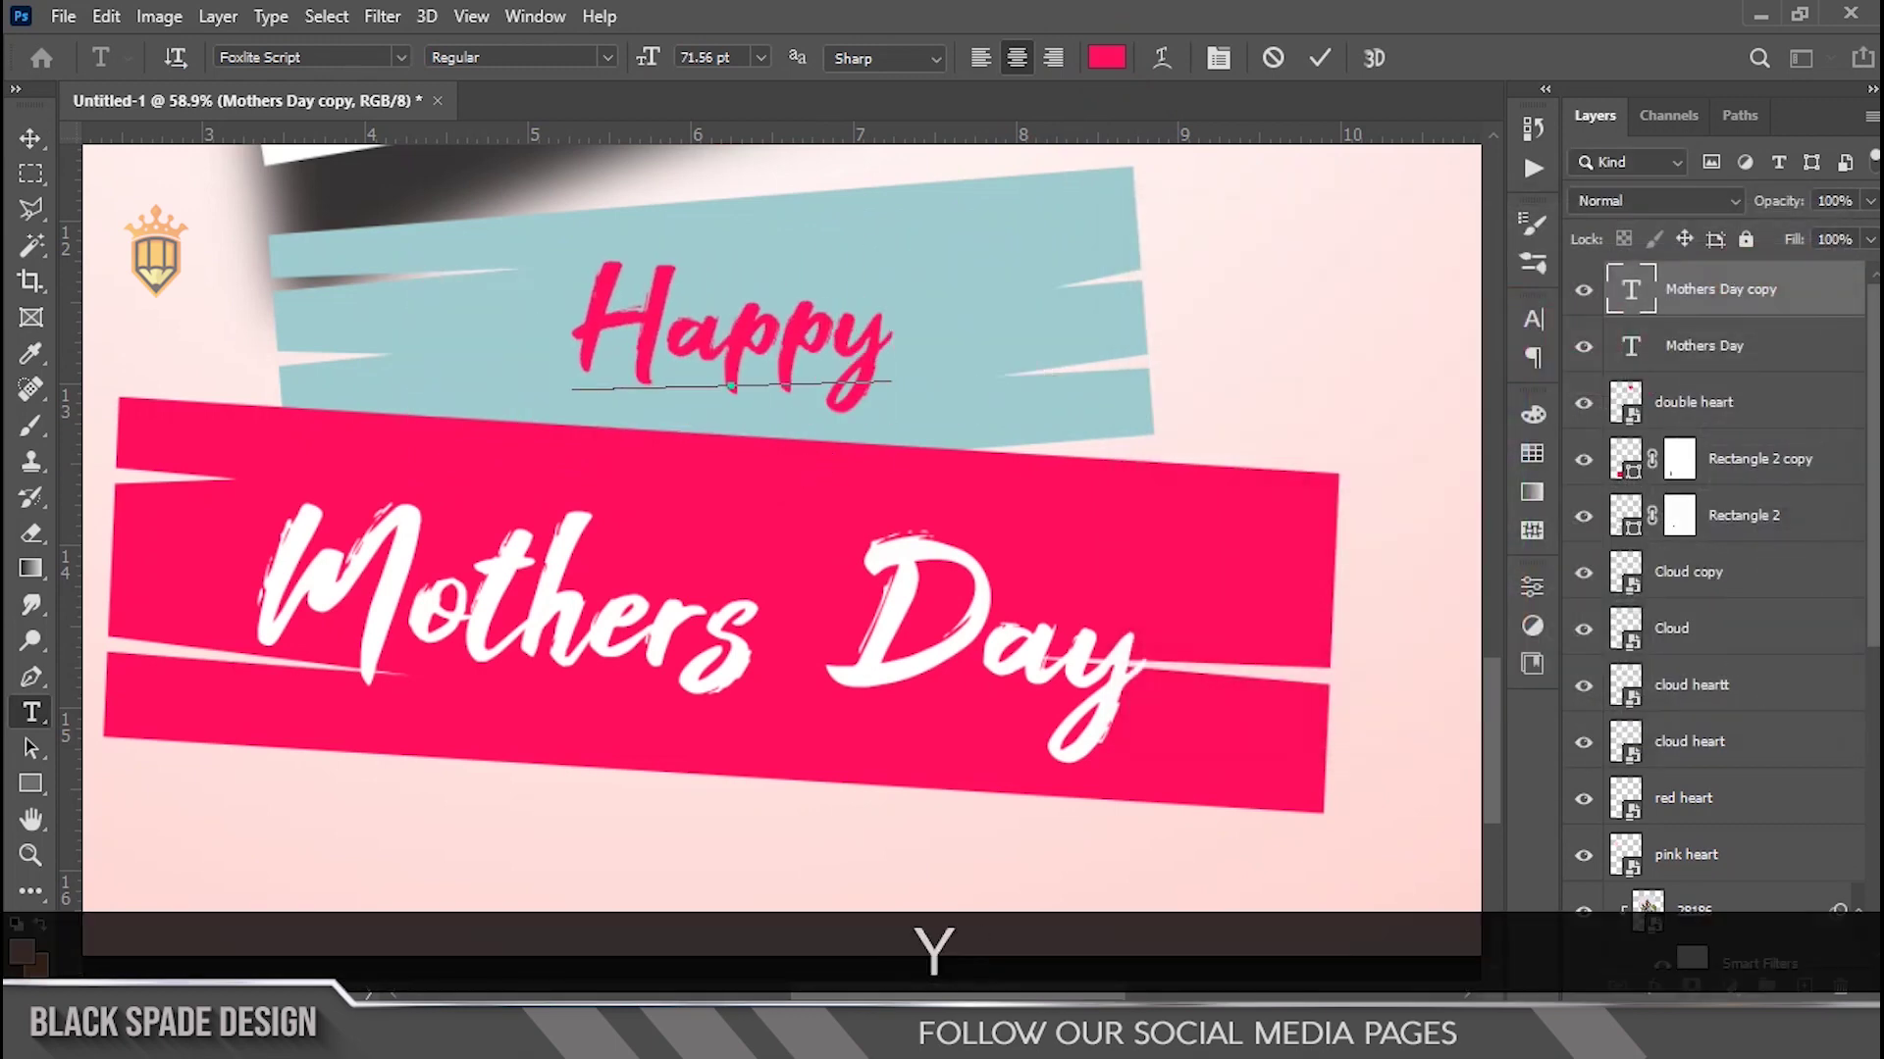
key("ctrl+Return")
key("v")
Enlarge the "Happy" text slightly on the light blue rectangle.
scroll(836, 449, "down", 5)
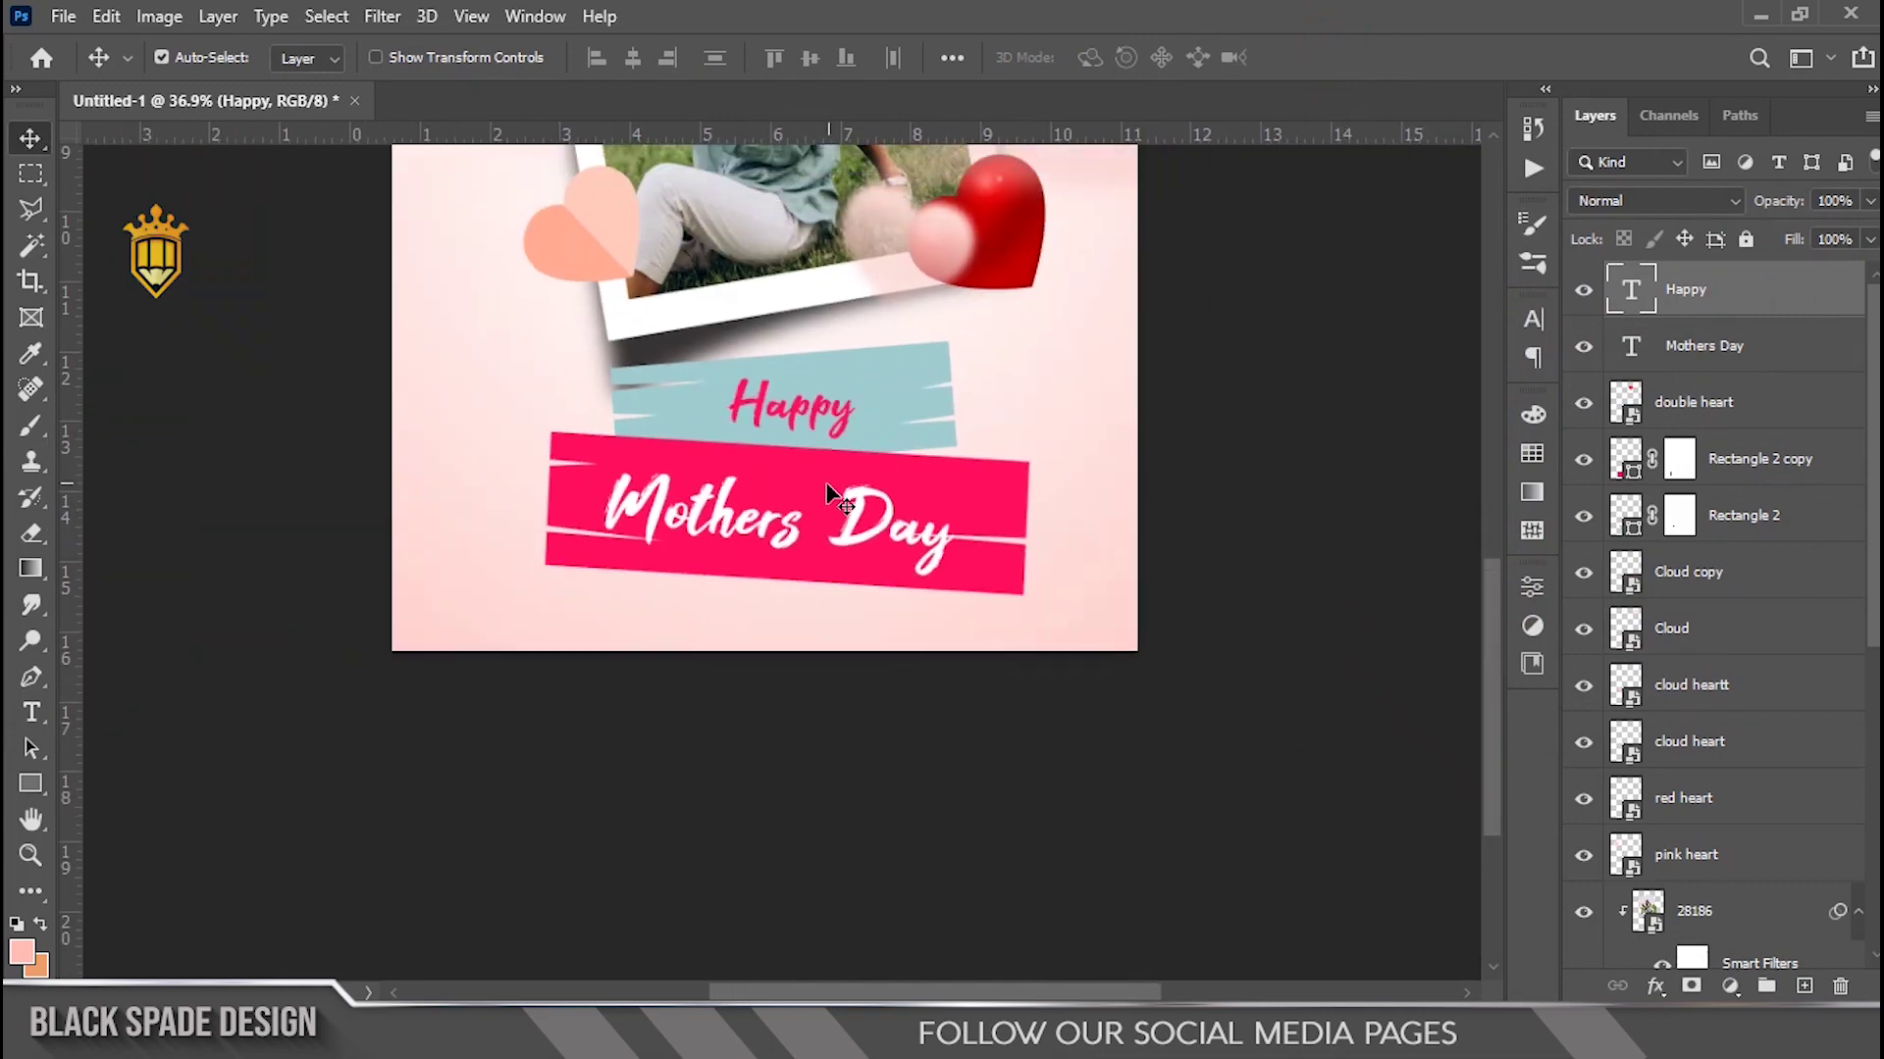
scroll(810, 799, "up", 6)
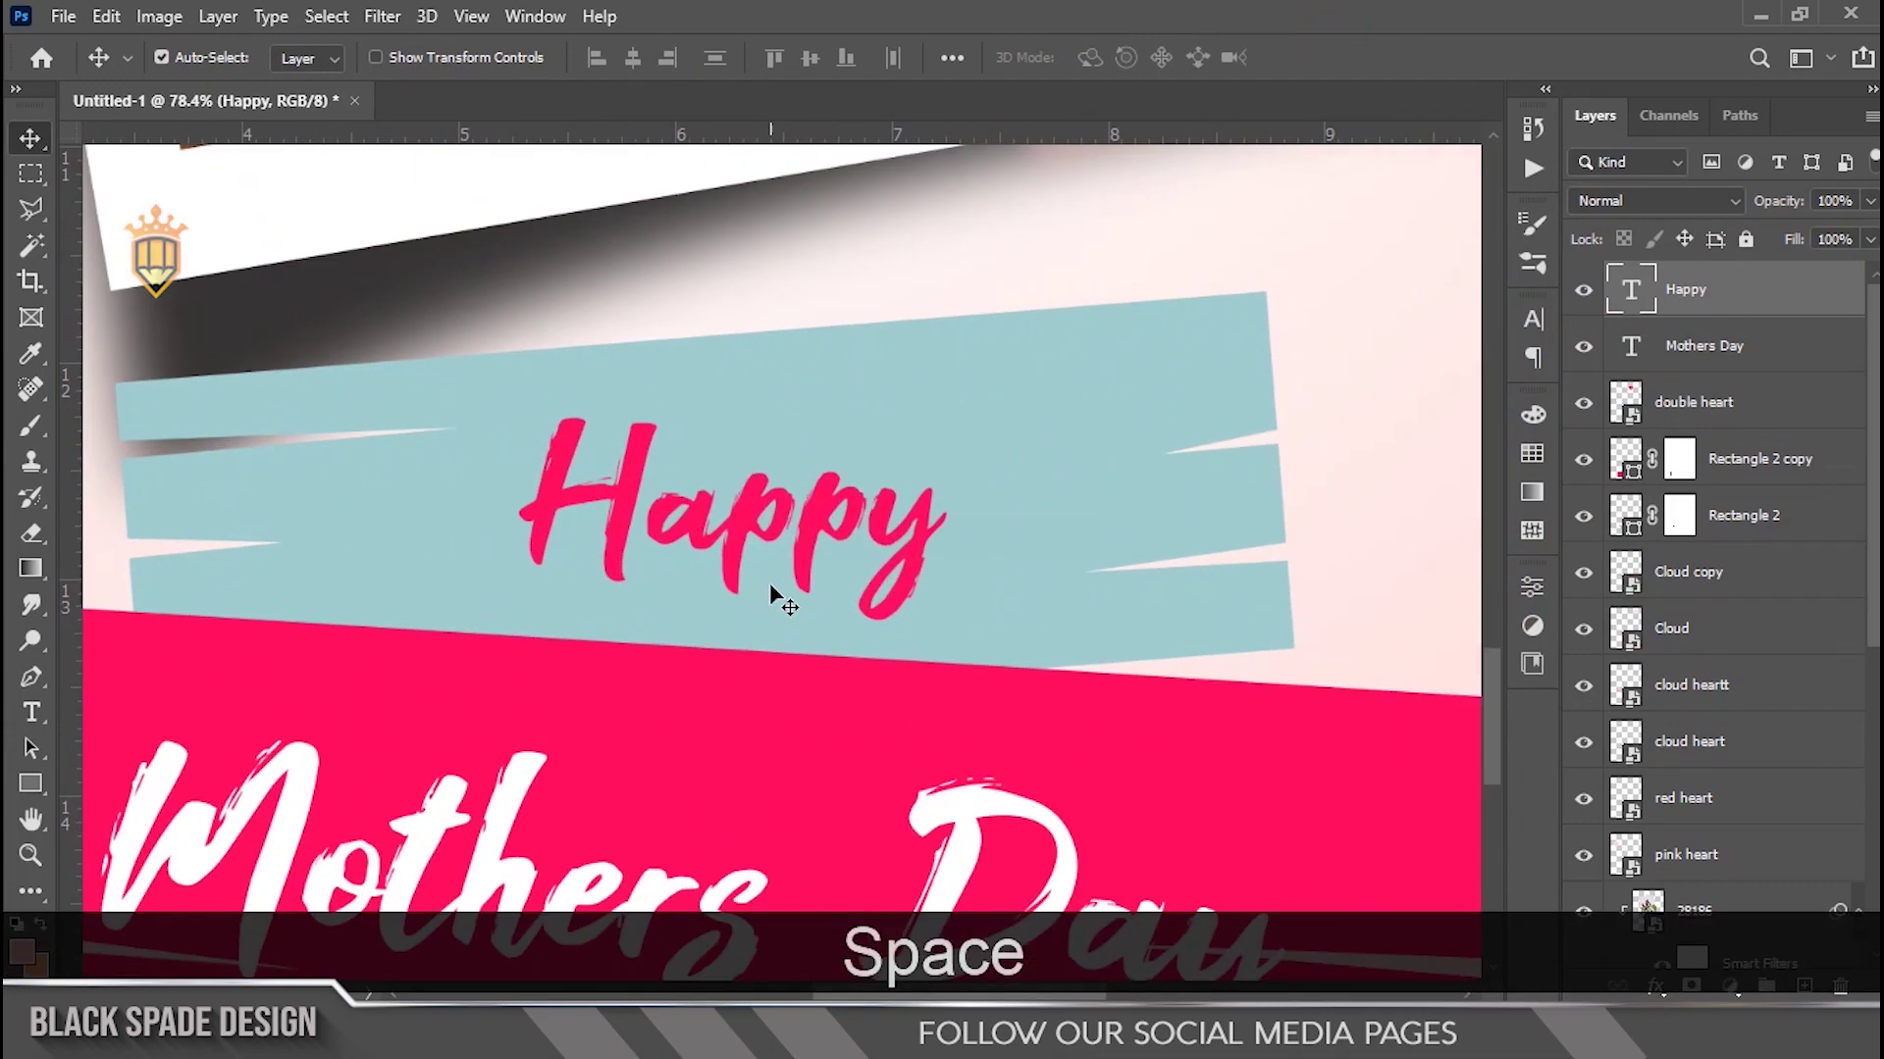
key("ctrl+t")
left_click_drag(945, 392, 971, 387)
key("Return")
Reduce the light blue rectangle's height slightly by lowering its upper edge.
right_click(1010, 393)
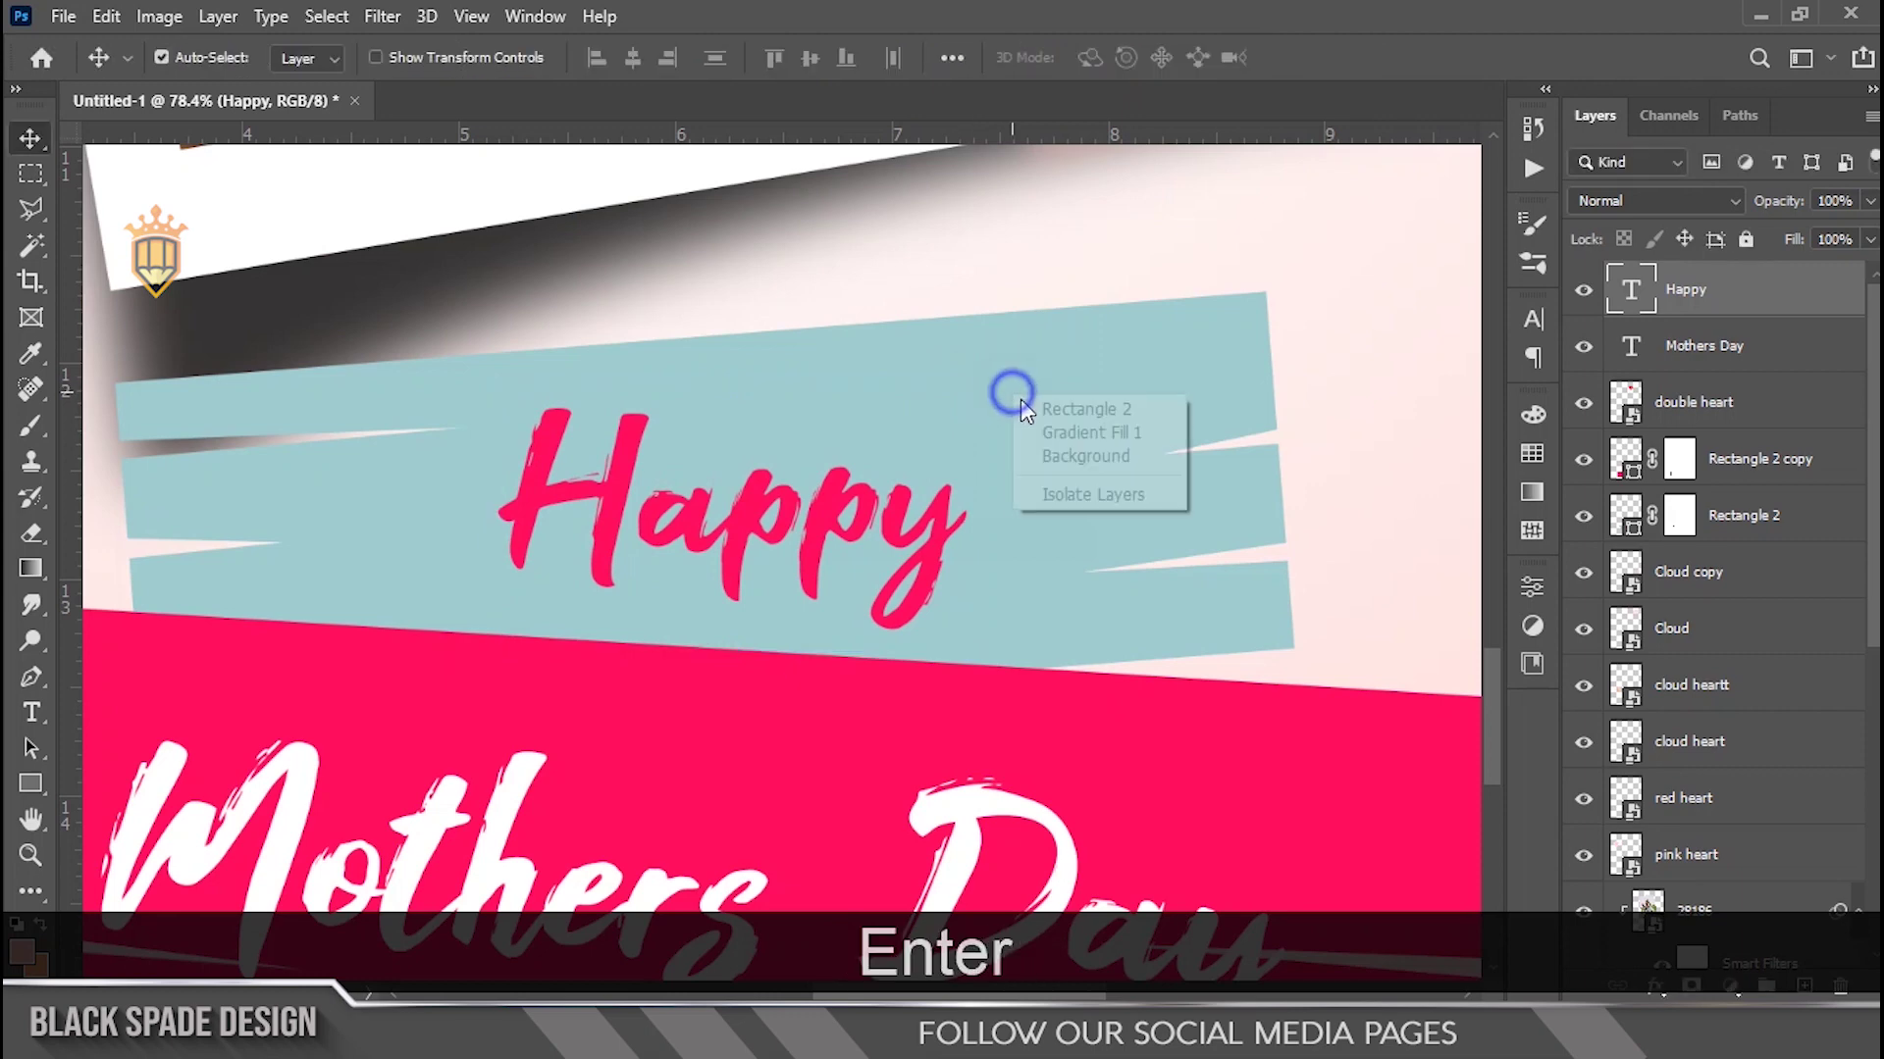
left_click(1038, 405)
key("ctrl+t")
left_click_drag(697, 292, 693, 321)
key("Return")
Add a black Normal-mode drop shadow to the "Happy" text with 22% opacity, 68° angle, 11 px distance and 3 px size.
scroll(710, 471, "down", 2)
key("space")
left_click_drag(724, 539, 782, 432)
right_click(751, 388)
left_click(790, 399)
scroll(790, 399, "up", 3)
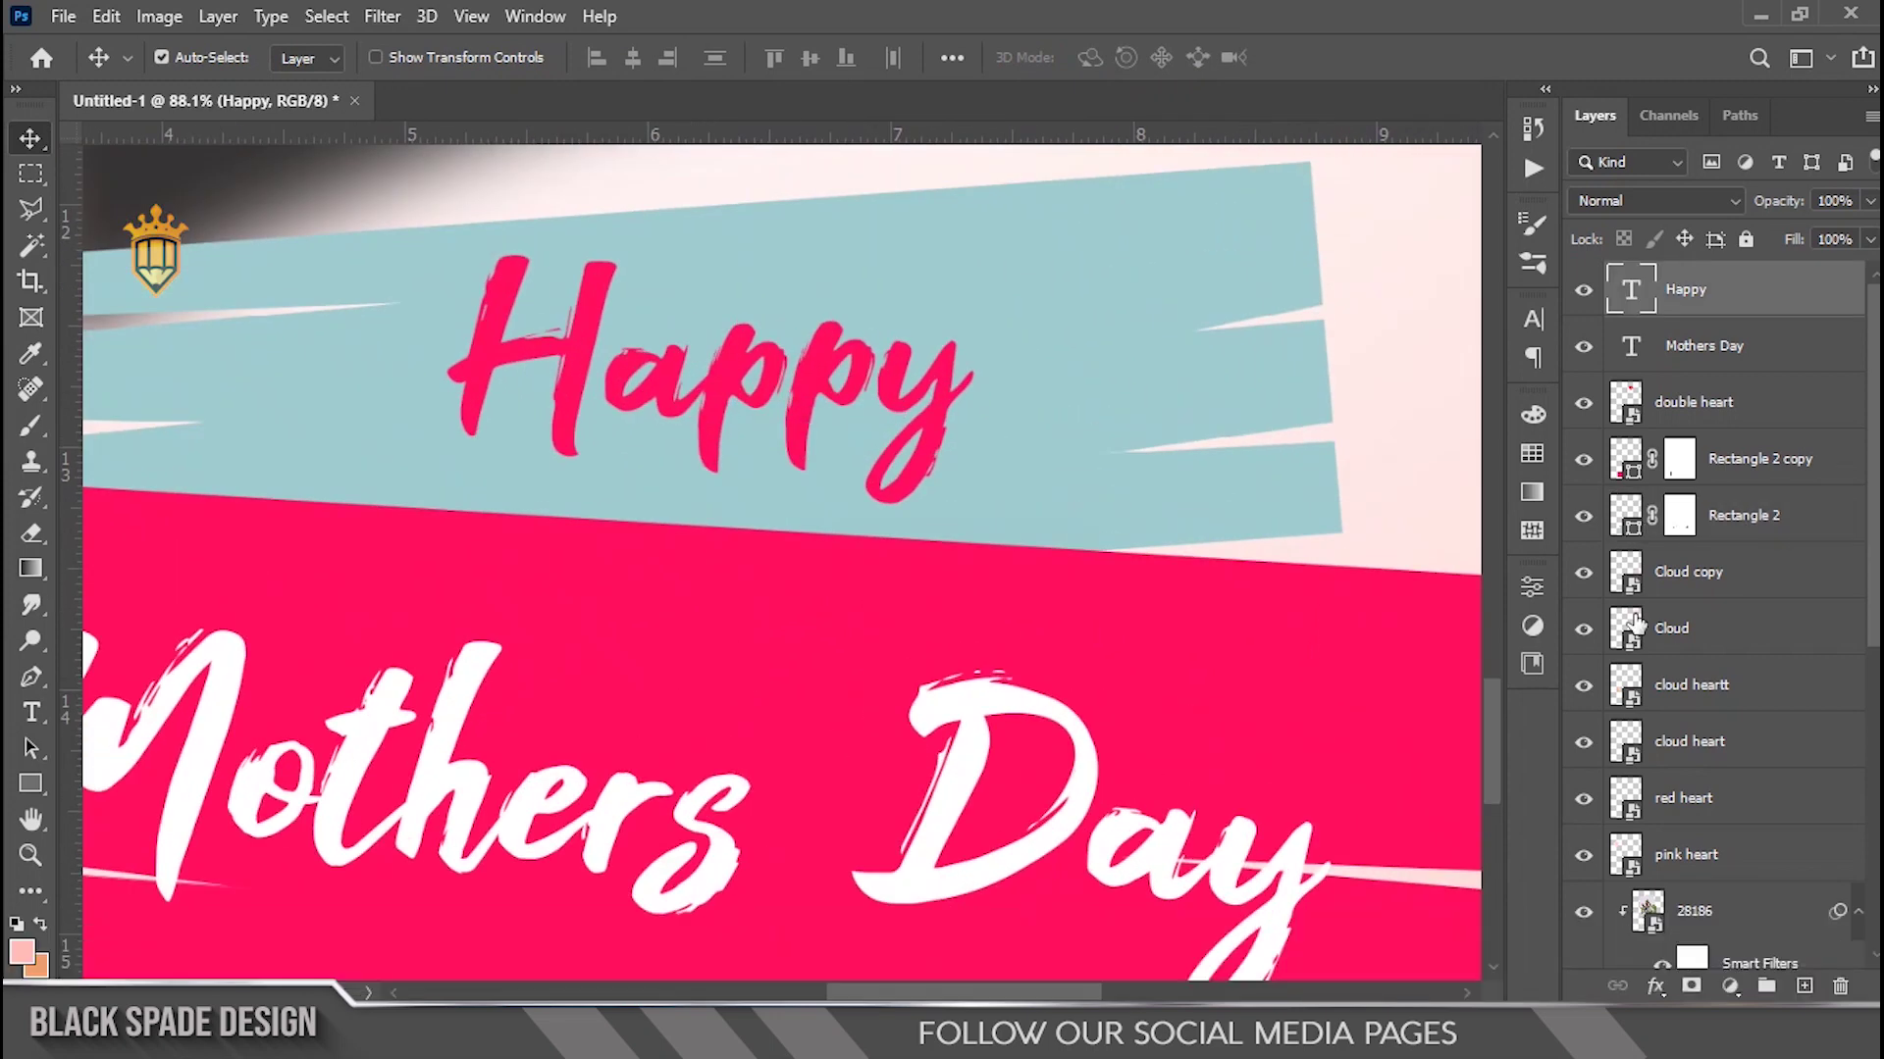
left_click(1656, 989)
left_click(1692, 950)
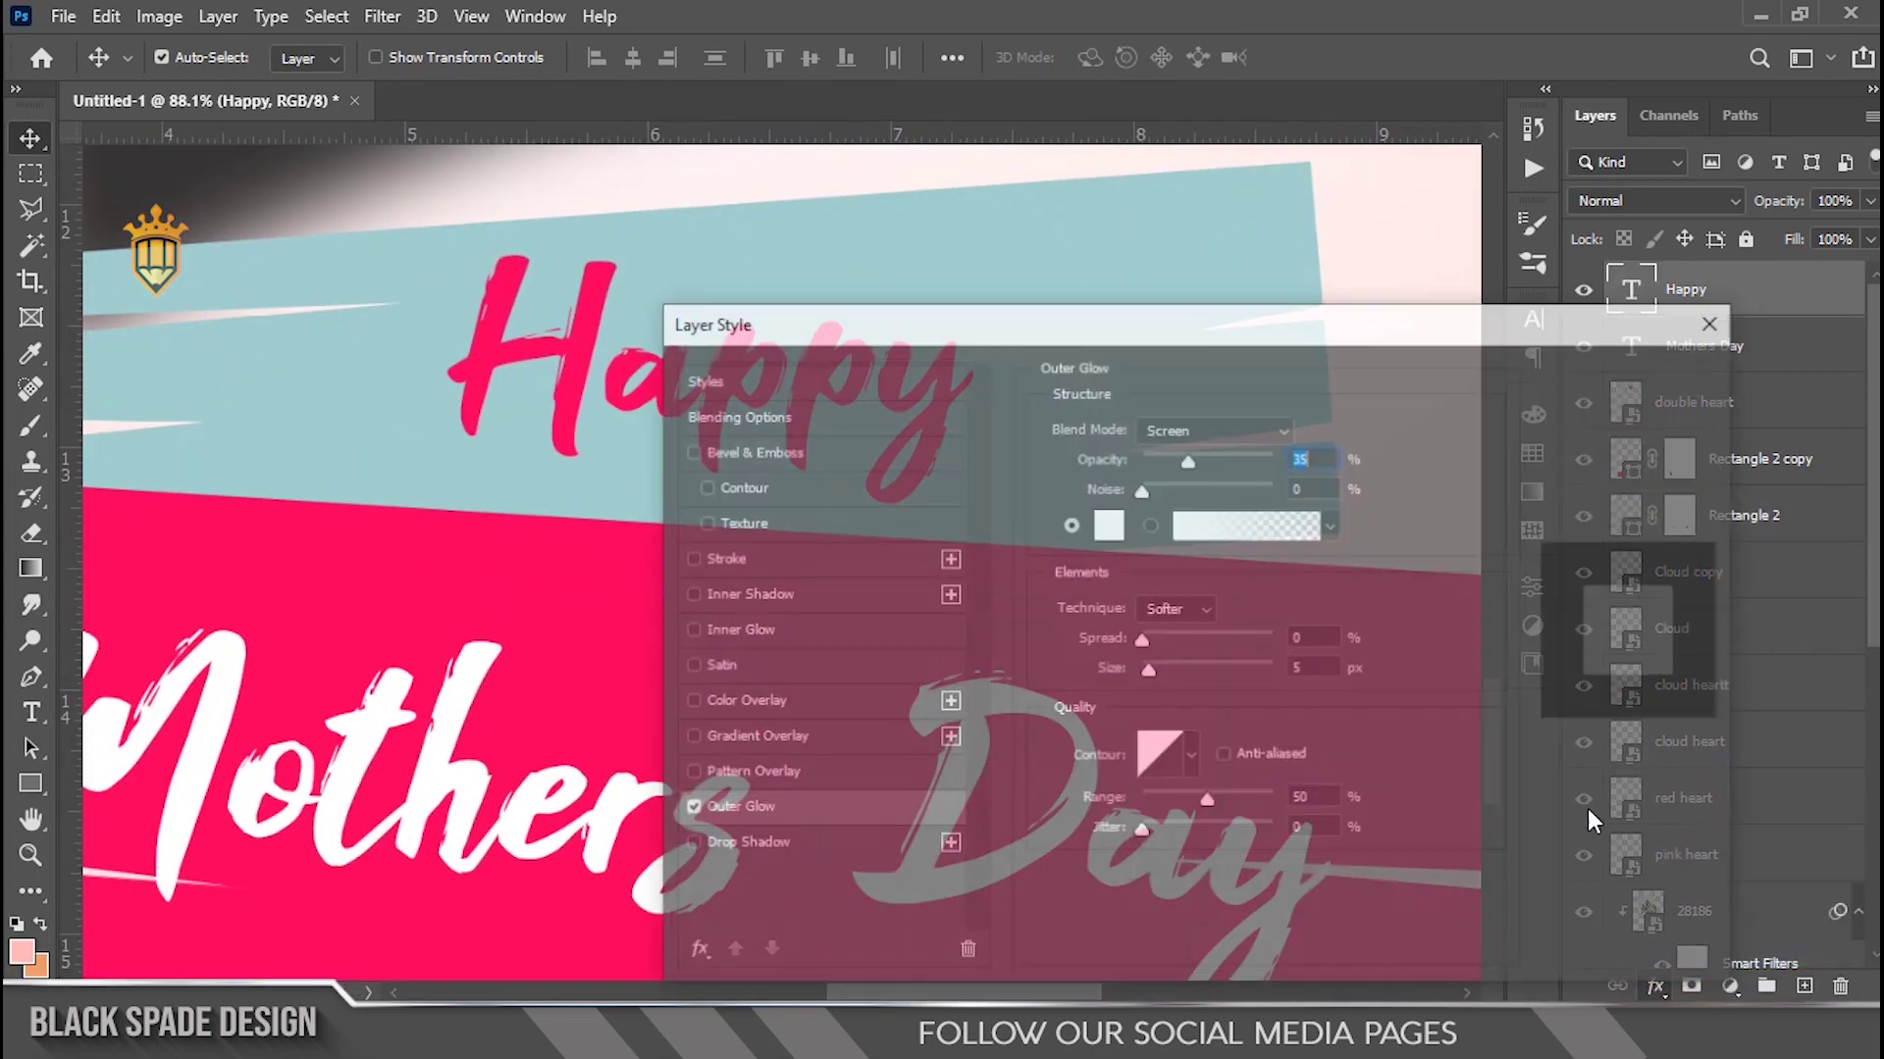
left_click(687, 808)
left_click(706, 848)
mouse_move(838, 334)
left_mouse_down()
mouse_move(1151, 354)
mouse_move(764, 302)
mouse_move(838, 312)
left_mouse_up()
left_click(1144, 477)
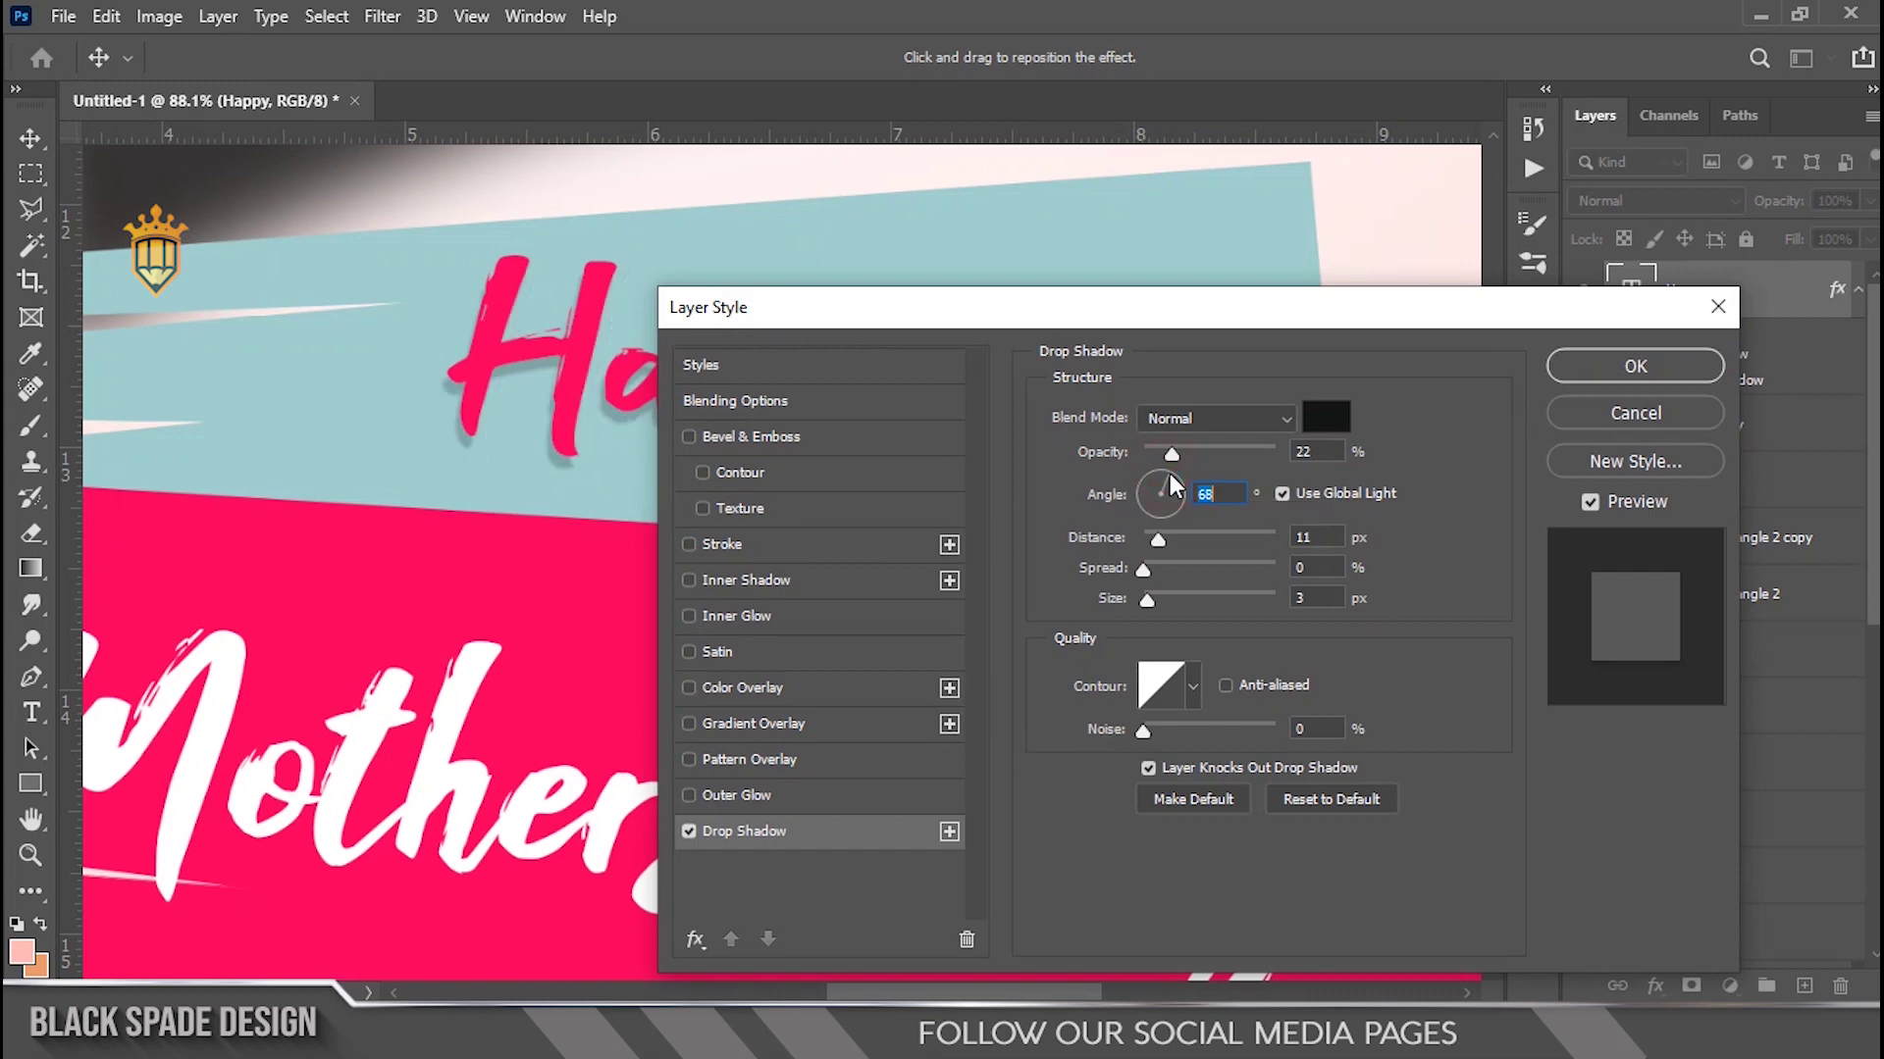
left_click(1648, 370)
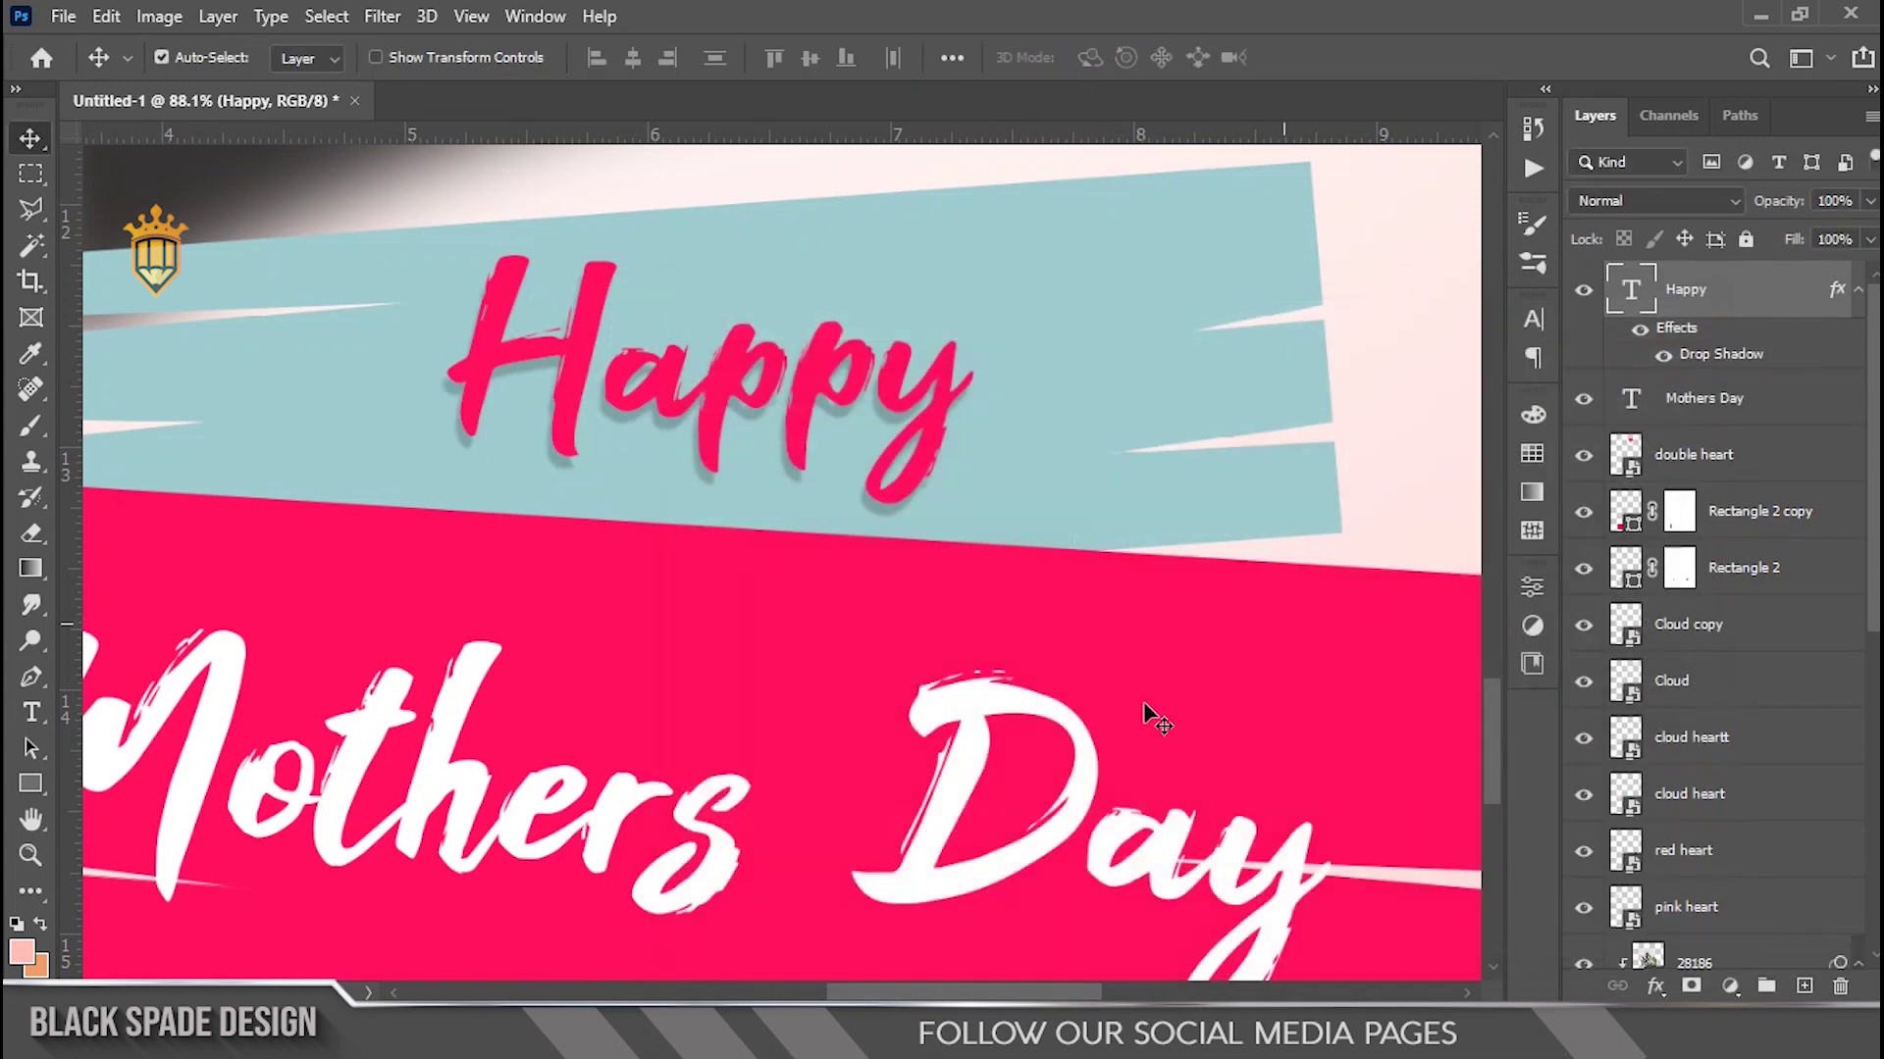
Give the "Mothers Day" text a drop shadow with 22% opacity, 68° angle, 11 px distance and 3 px size.
left_click(1074, 777)
left_click(1656, 986)
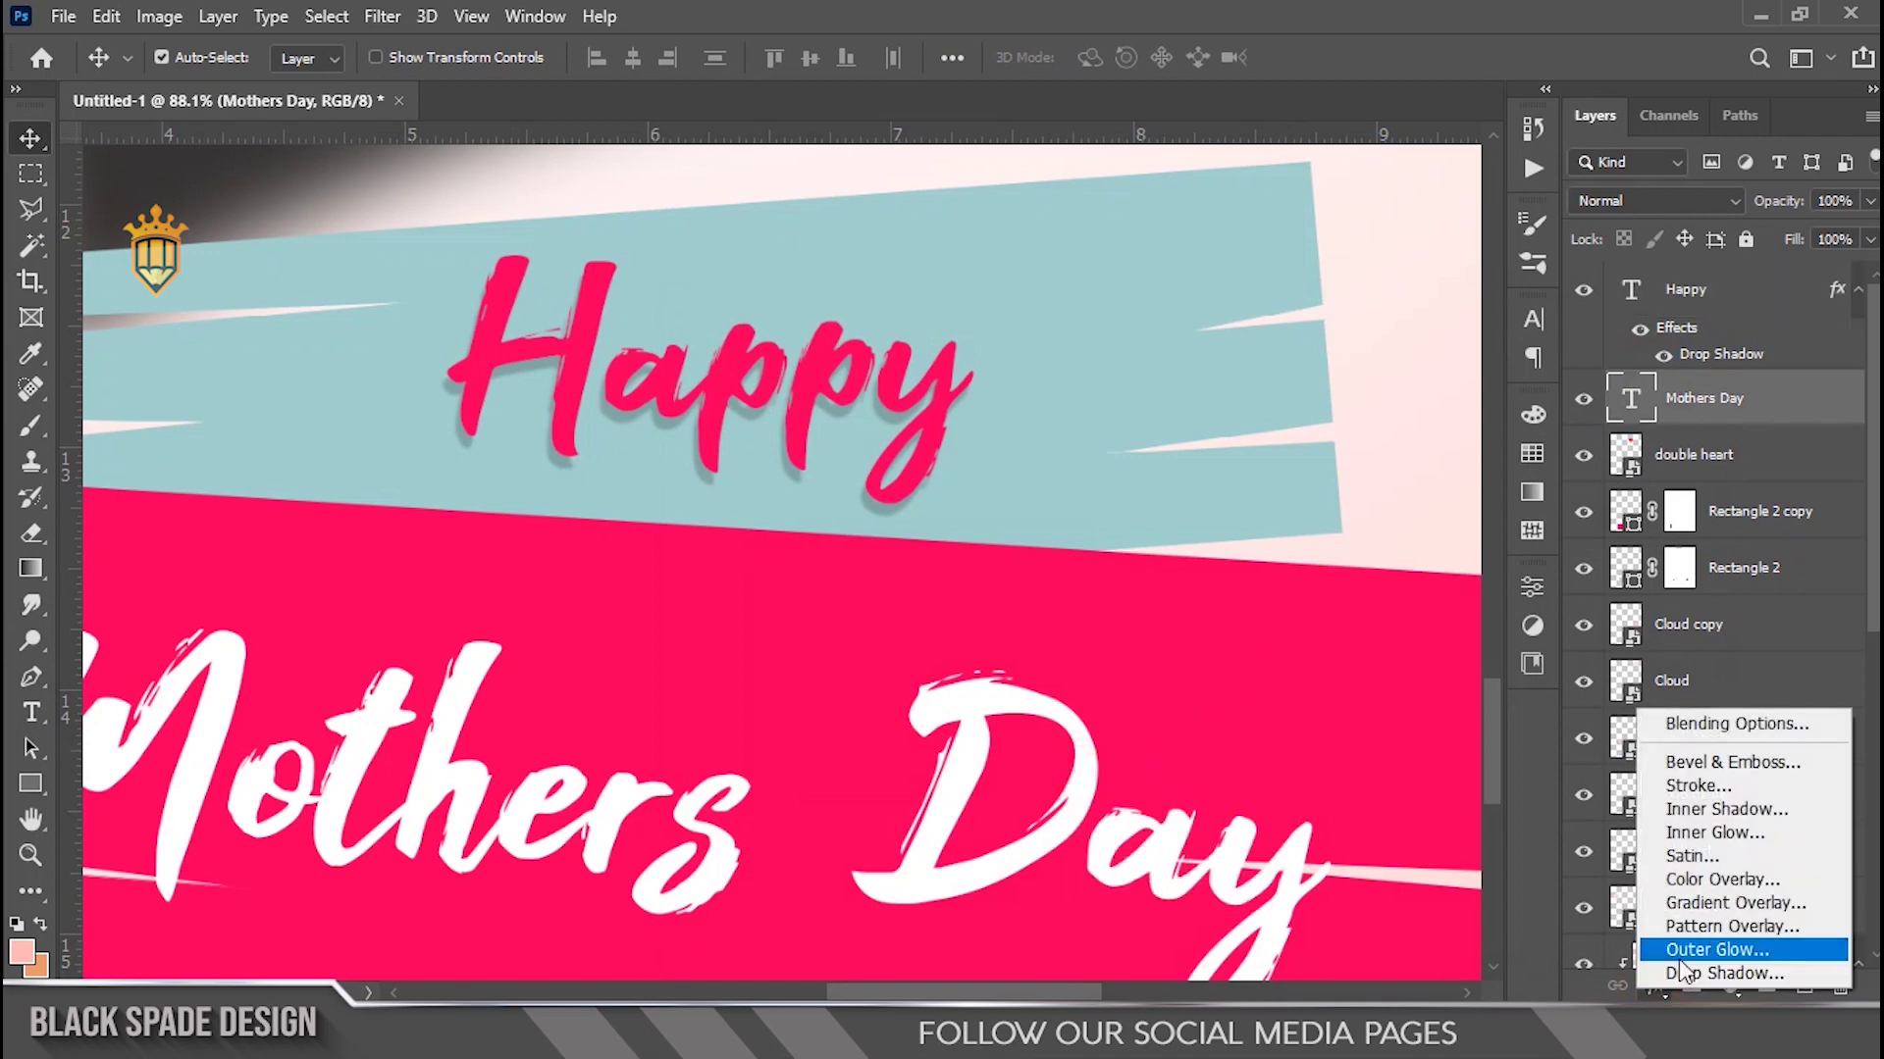
left_click(1680, 969)
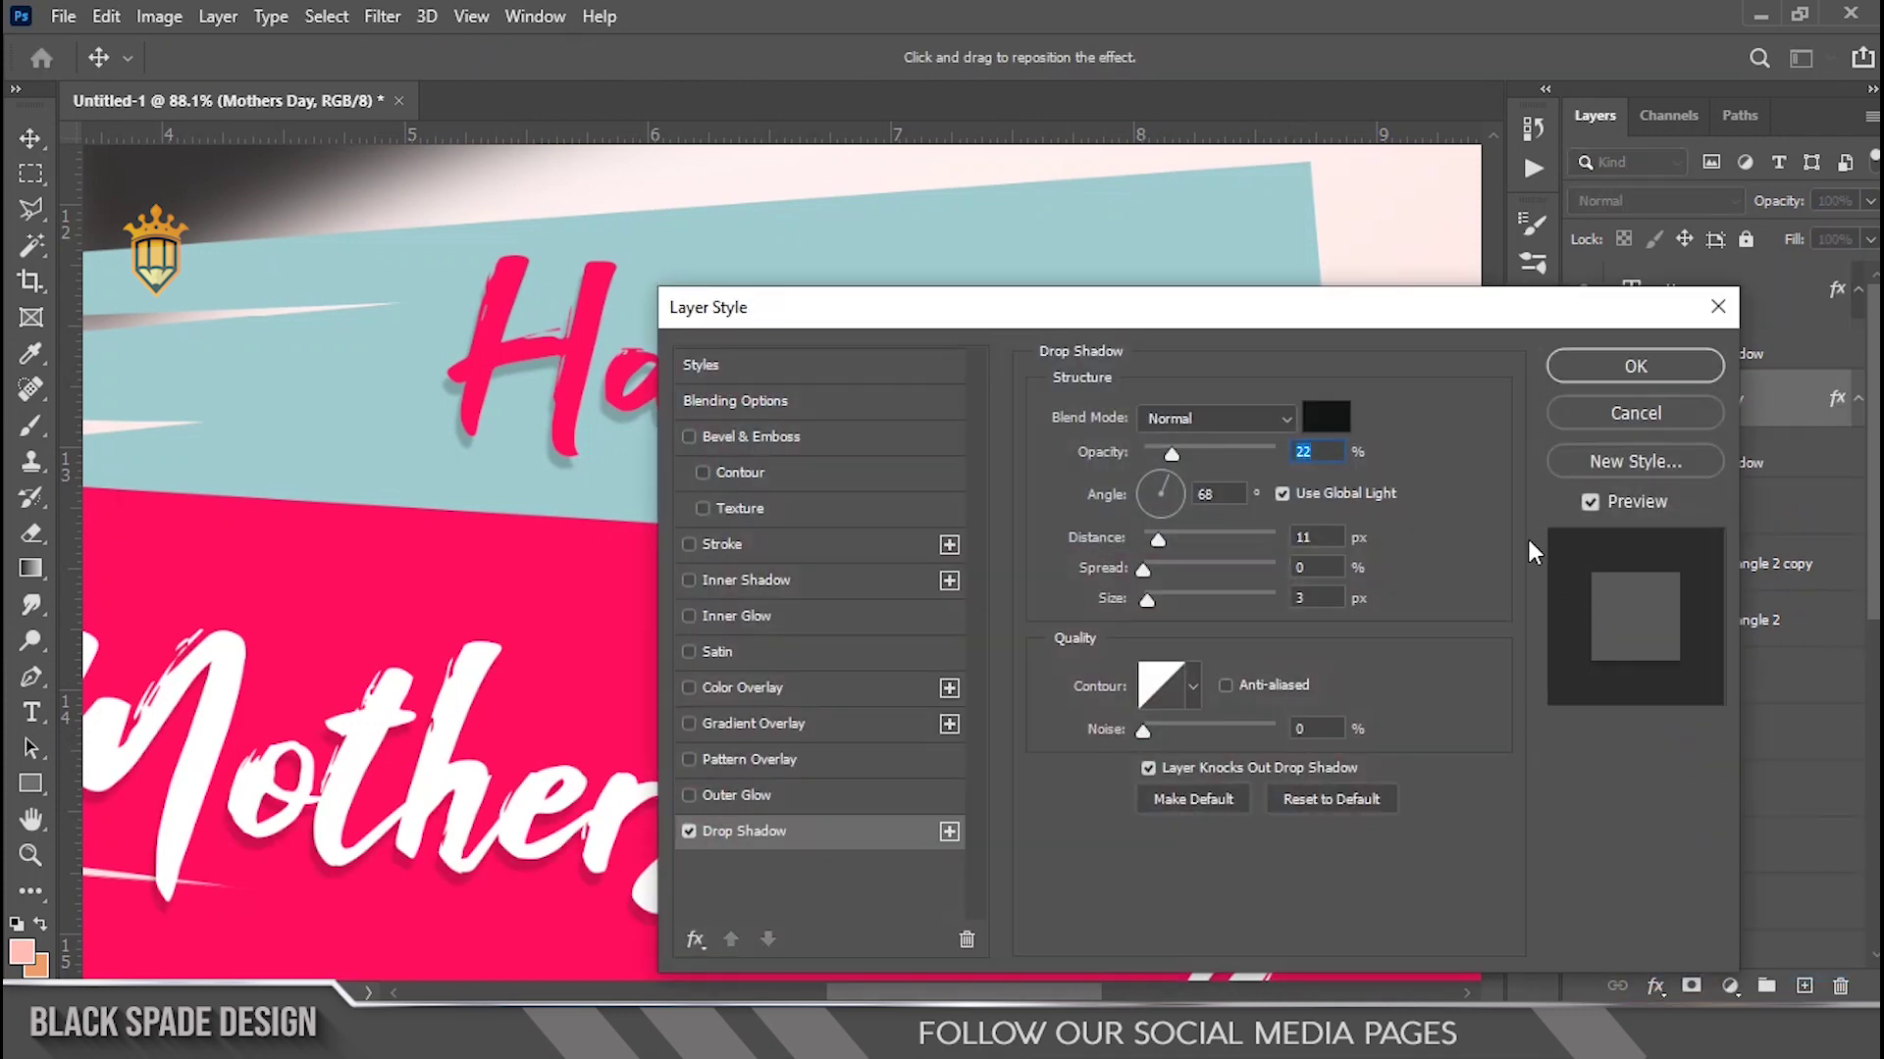
left_click(1580, 371)
Place the Dot Pattern image above all layers, rotated about -90.14° and scaled to about 298.52% to cover the whole poster.
scroll(967, 421, "down", 10)
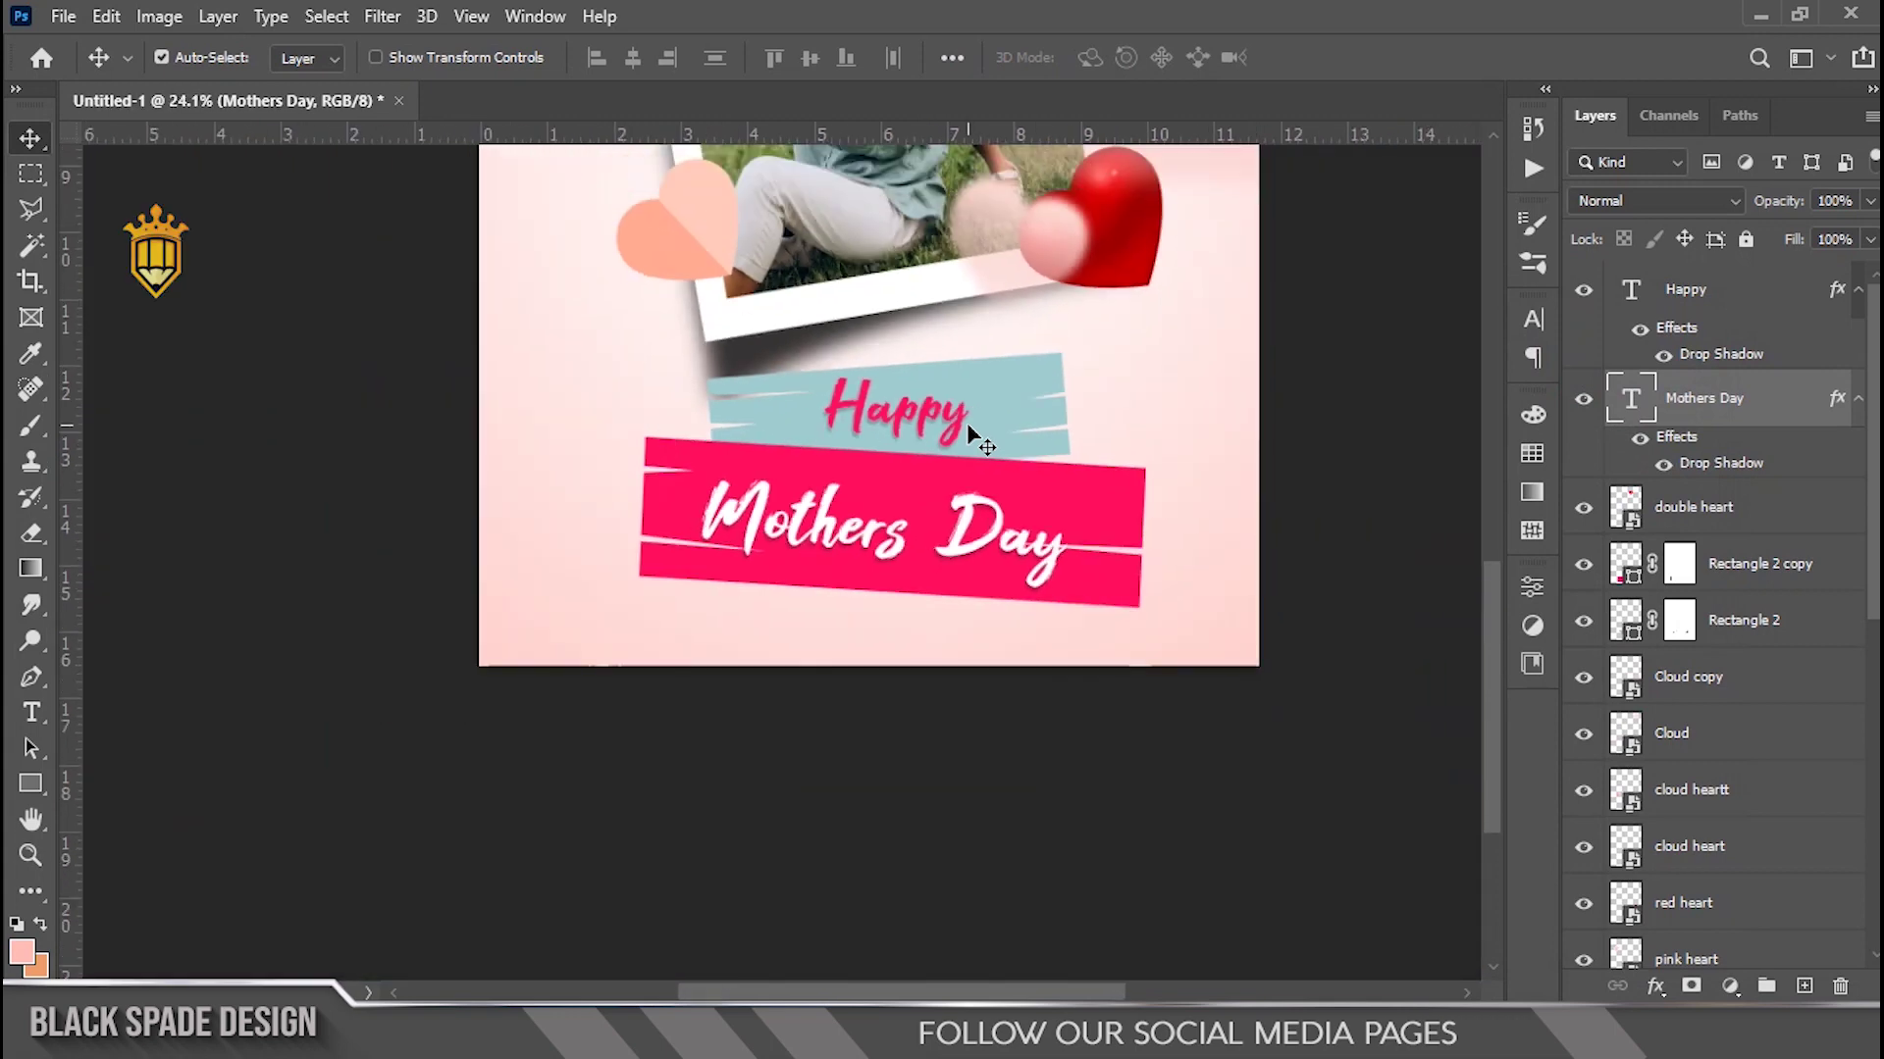
scroll(812, 497, "up", 3)
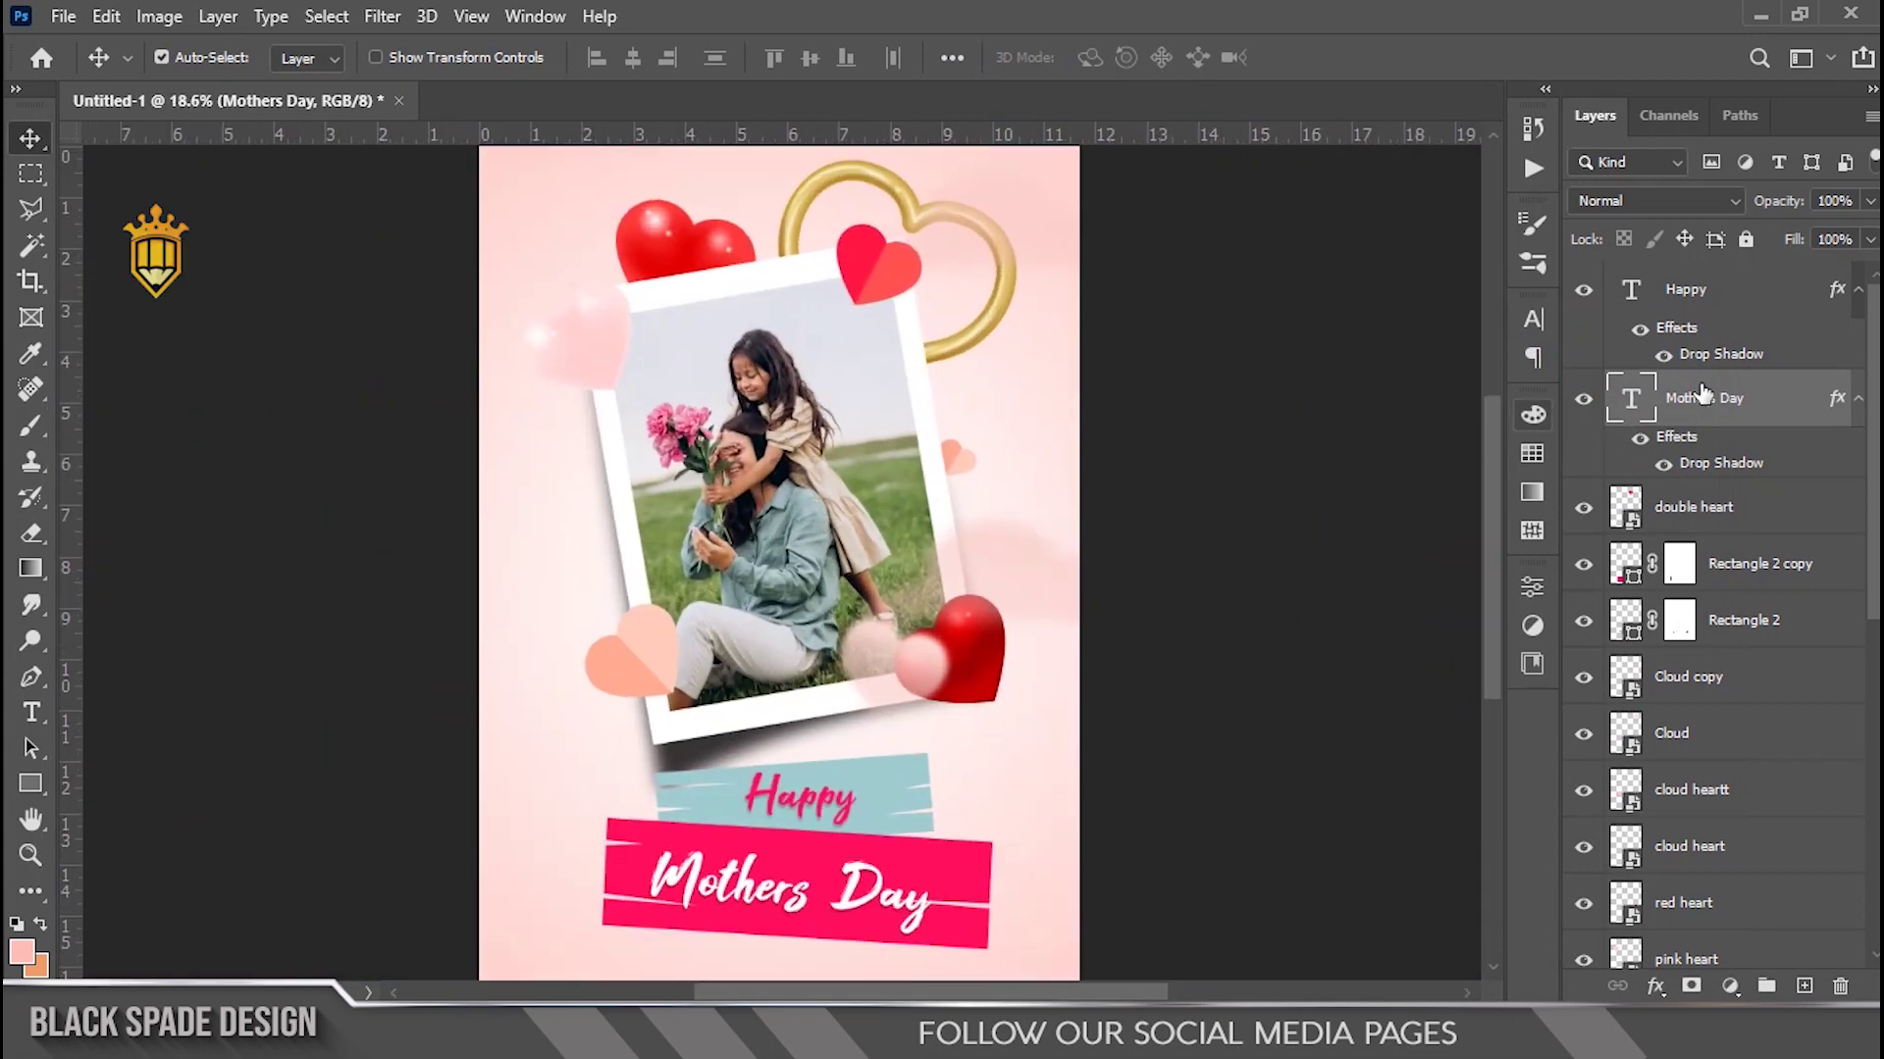
left_click(1739, 316)
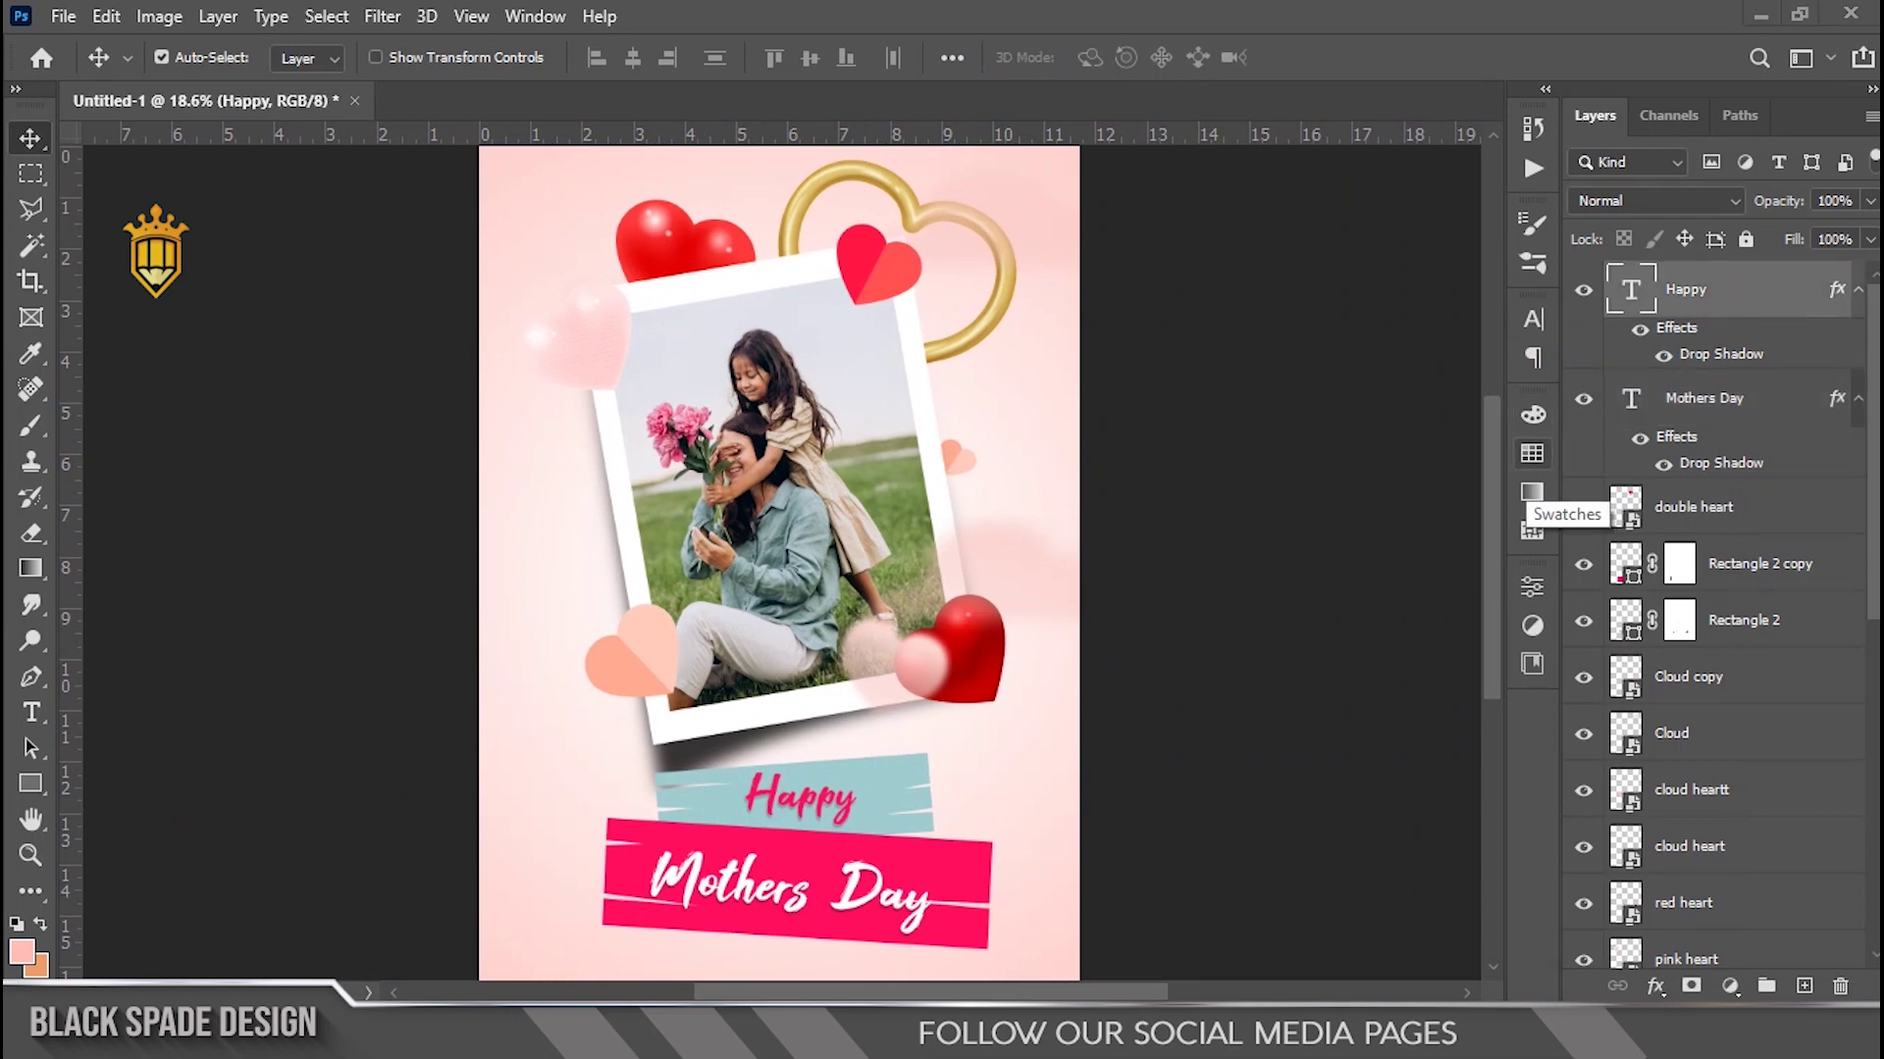
key("alt+Tab")
left_click_drag(912, 201, 864, 515)
left_click_drag(900, 395, 1208, 225)
left_click_drag(1221, 402, 1230, 433)
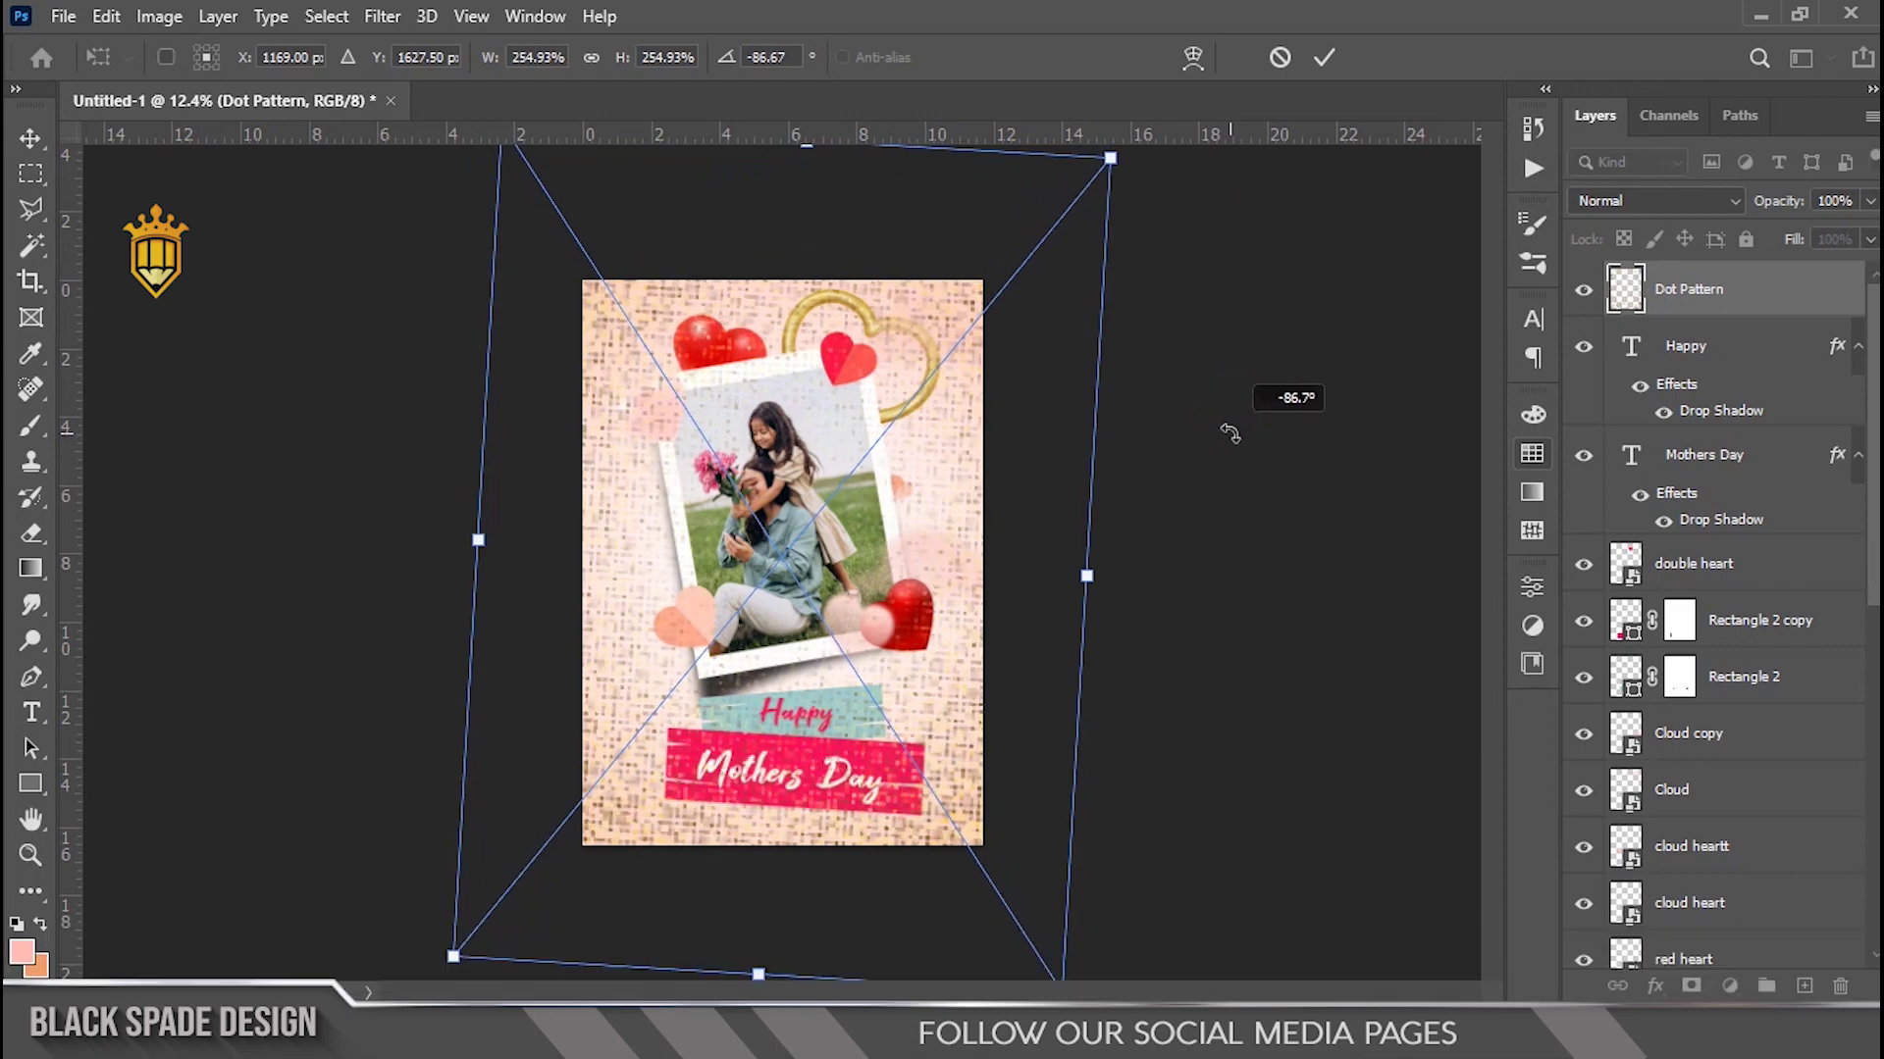
scroll(879, 608, "up", 4)
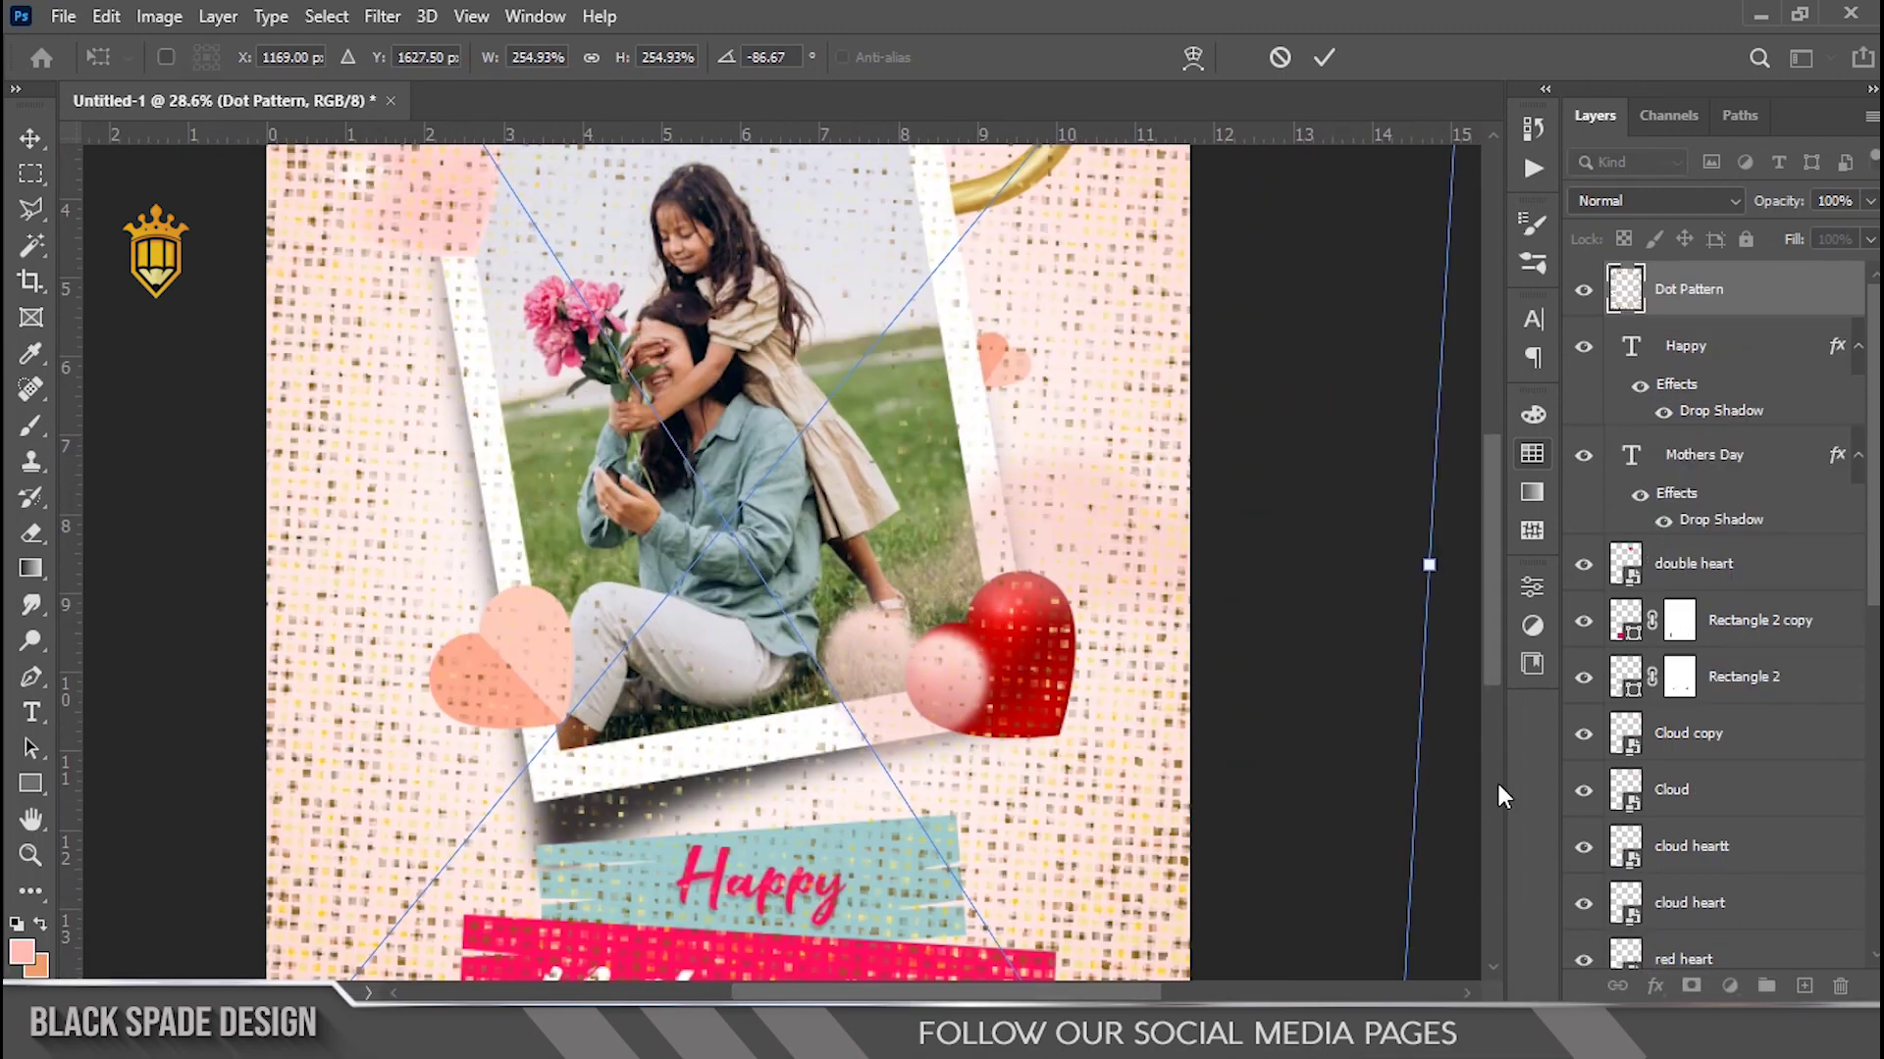
left_click_drag(1443, 764, 1431, 715)
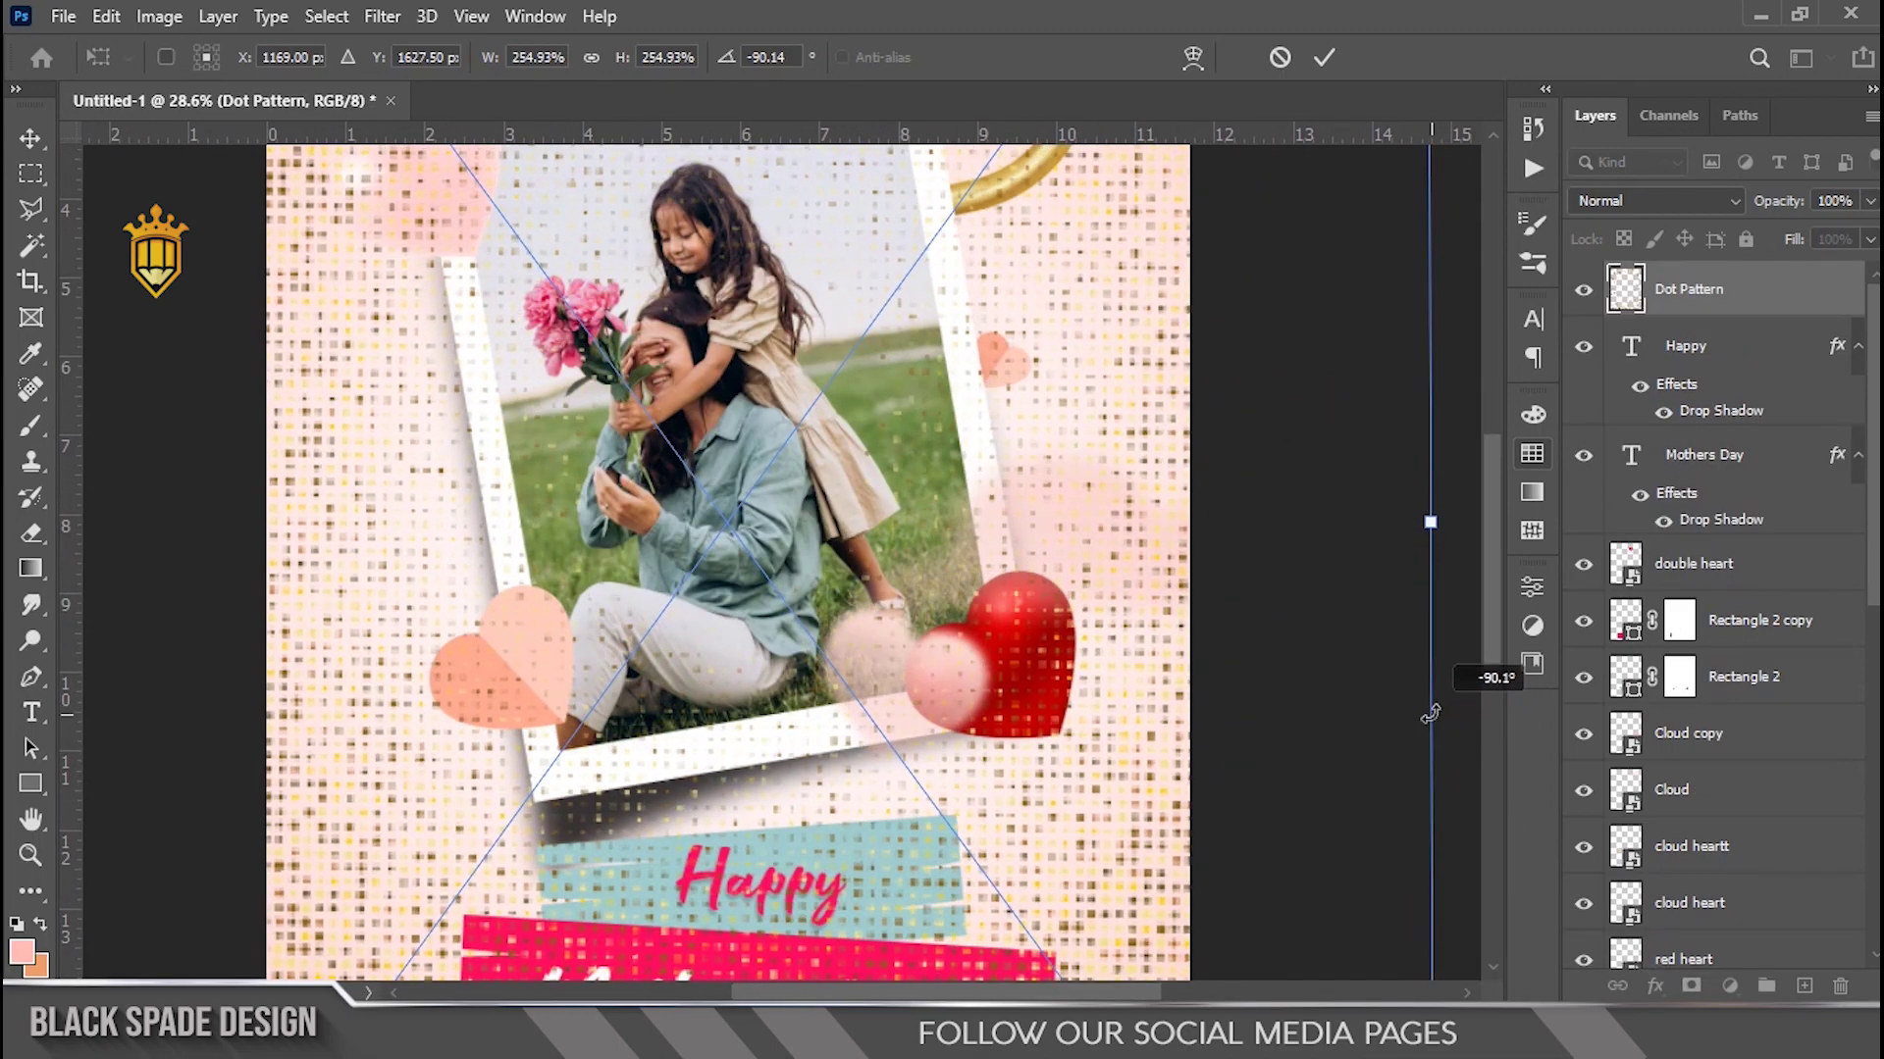
scroll(1057, 655, "down", 4)
left_click_drag(1025, 868, 1060, 904)
key("Return")
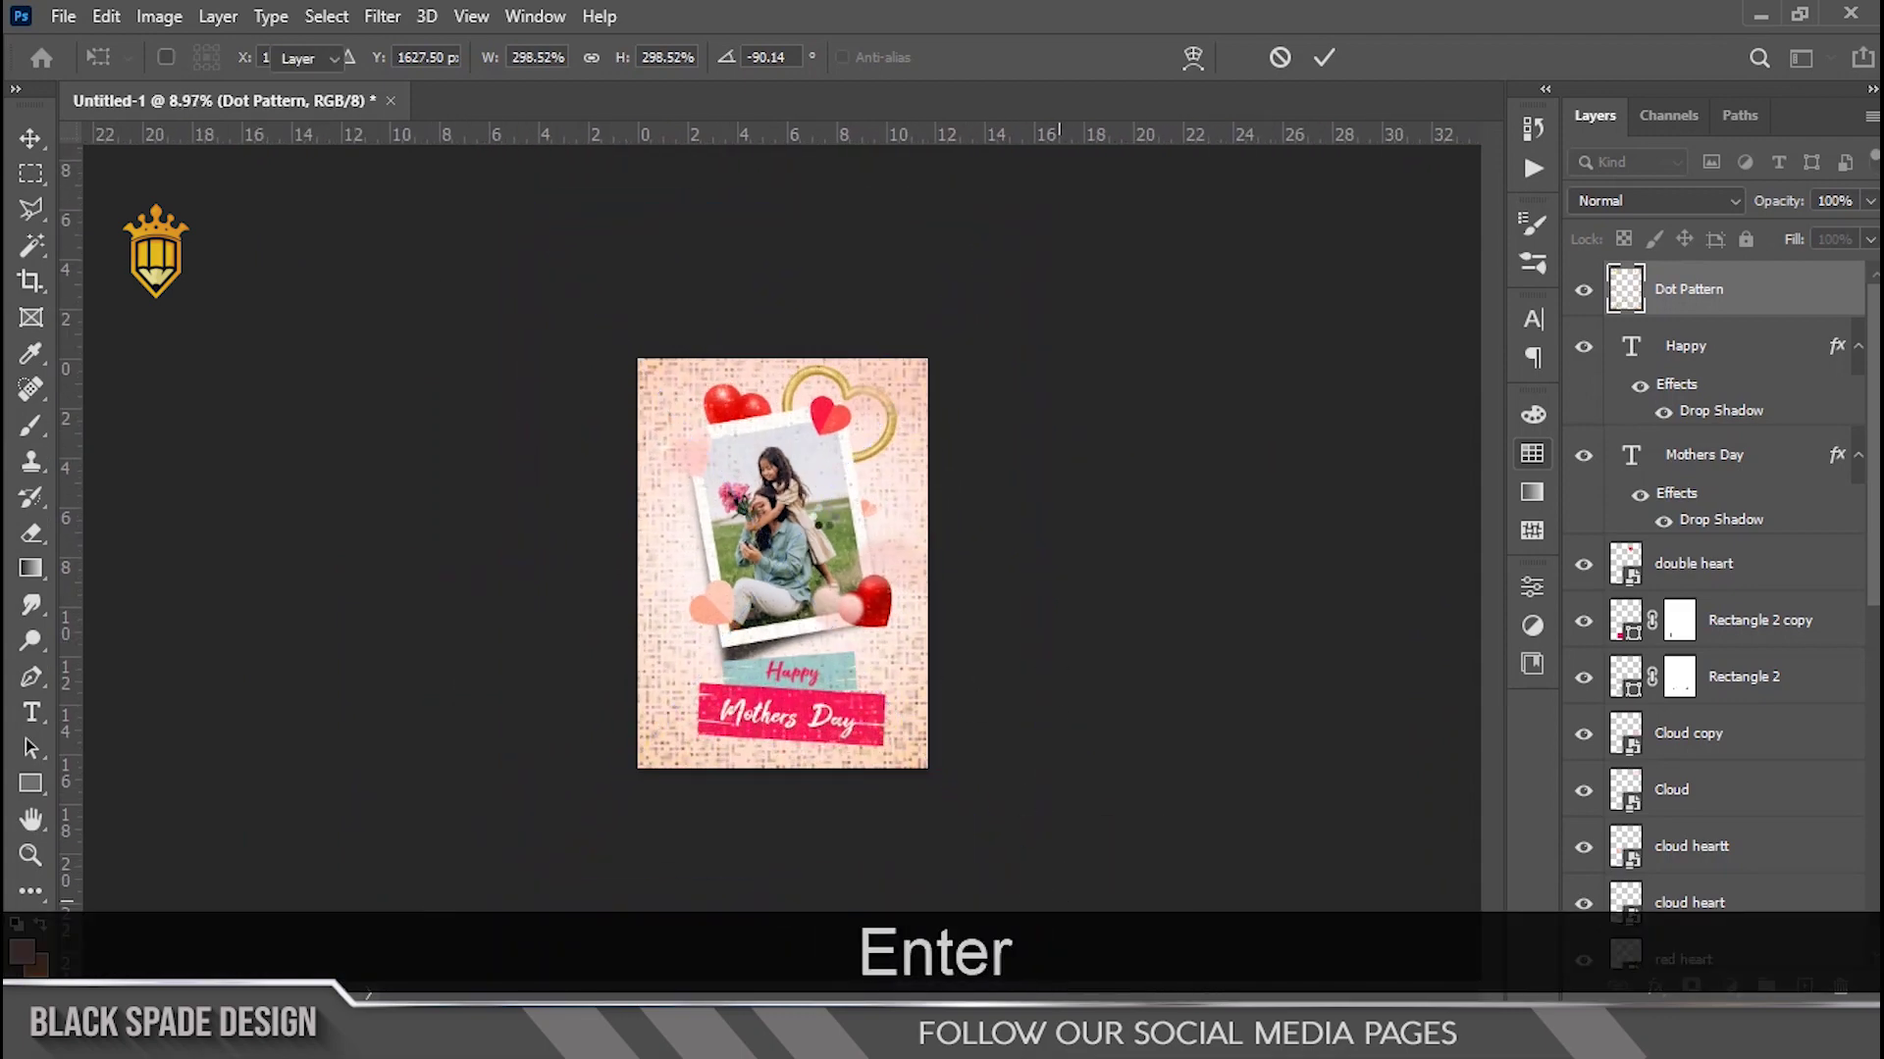
Set the Dot Pattern layer's blend mode to Screen and its opacity to 50%, and deselect it.
scroll(773, 471, "up", 4)
left_click(1611, 200)
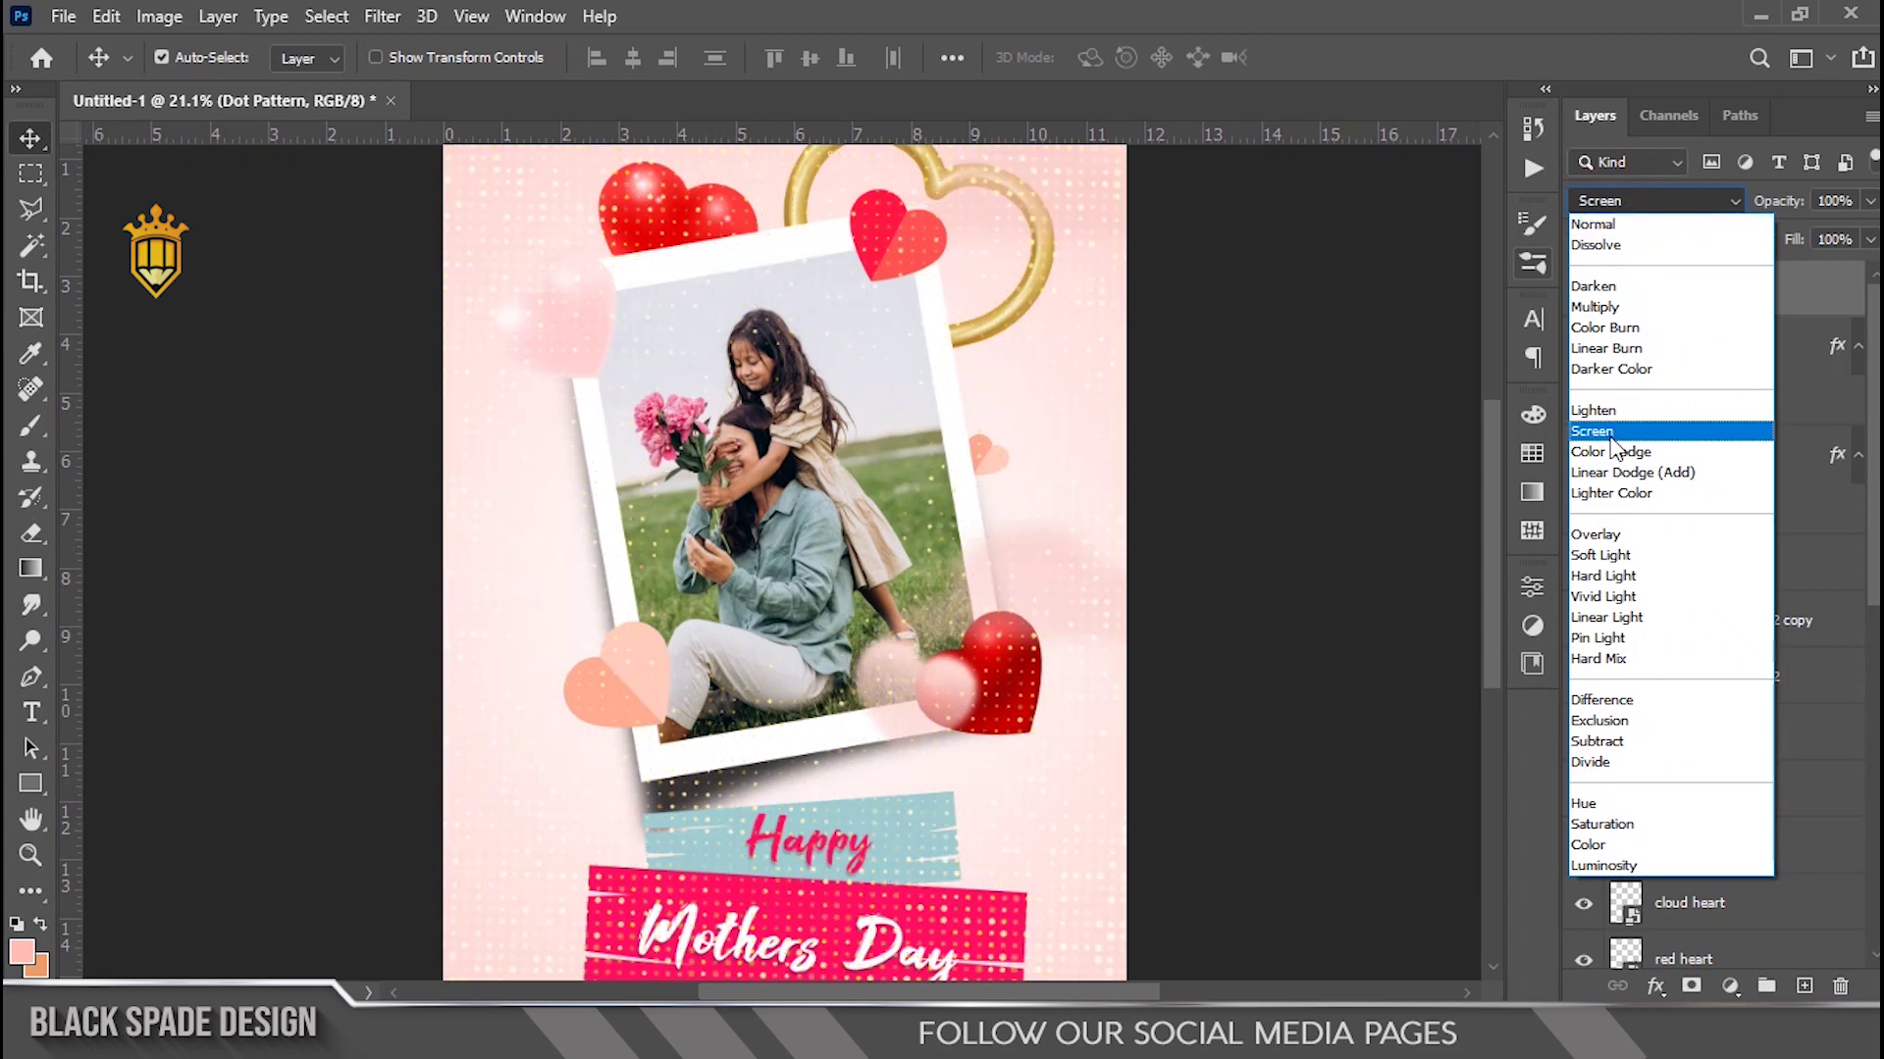
left_click(1612, 438)
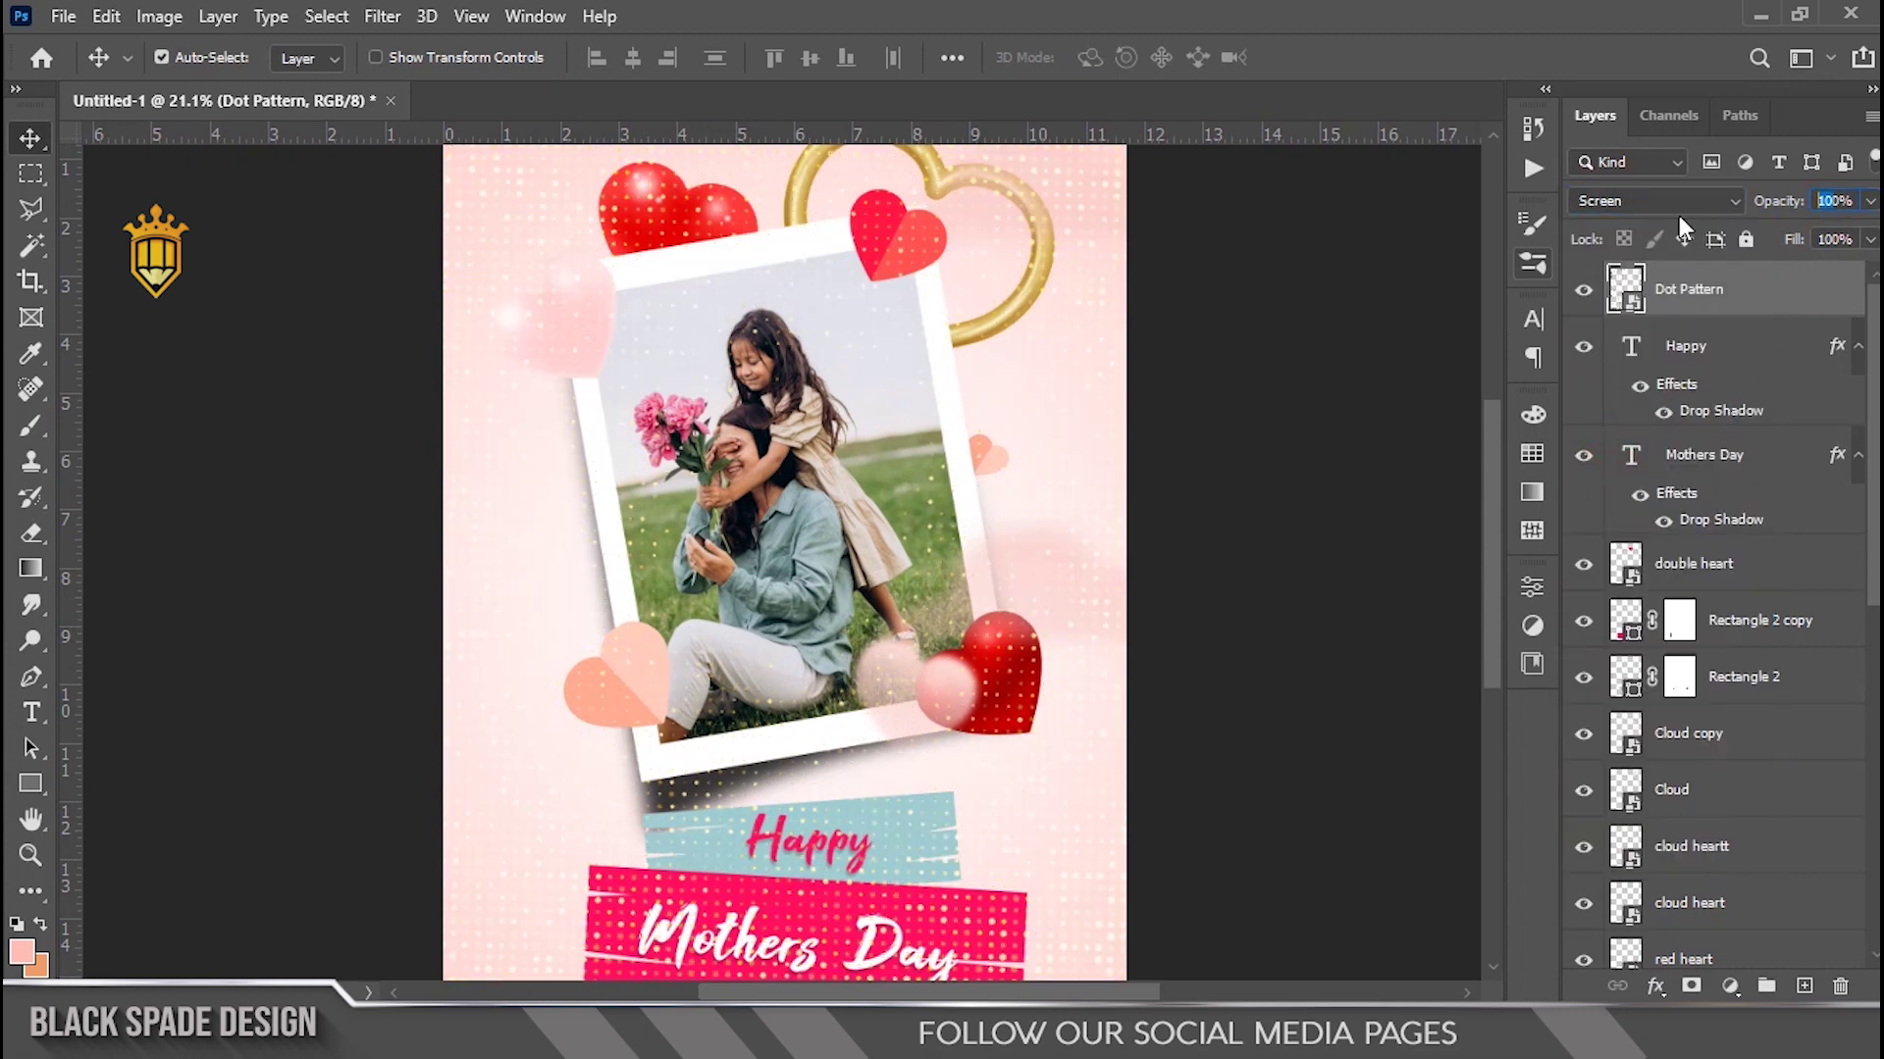
key("KP_5")
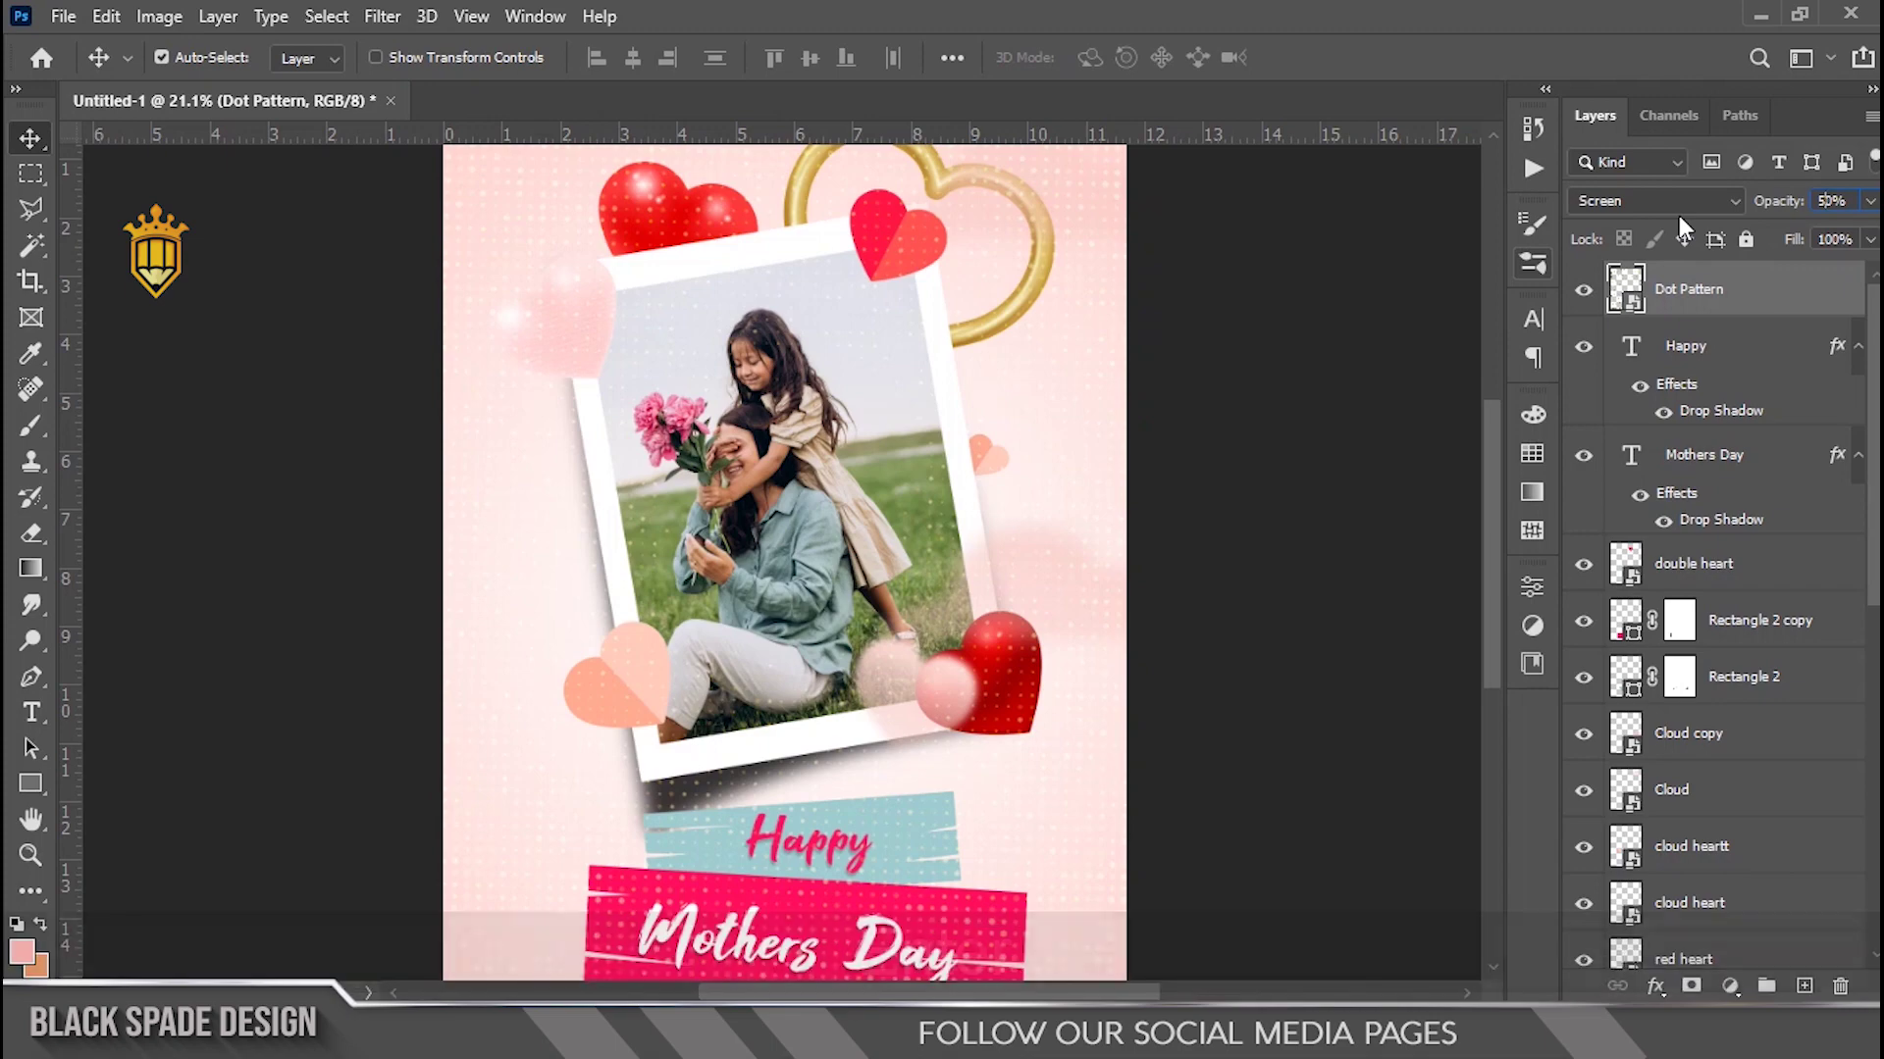
key("Return")
left_click(1269, 555)
Examine the dot texture over the banners, hearts and photo up close and the finished poster as a whole.
scroll(1081, 610, "down", 2)
scroll(832, 782, "up", 3)
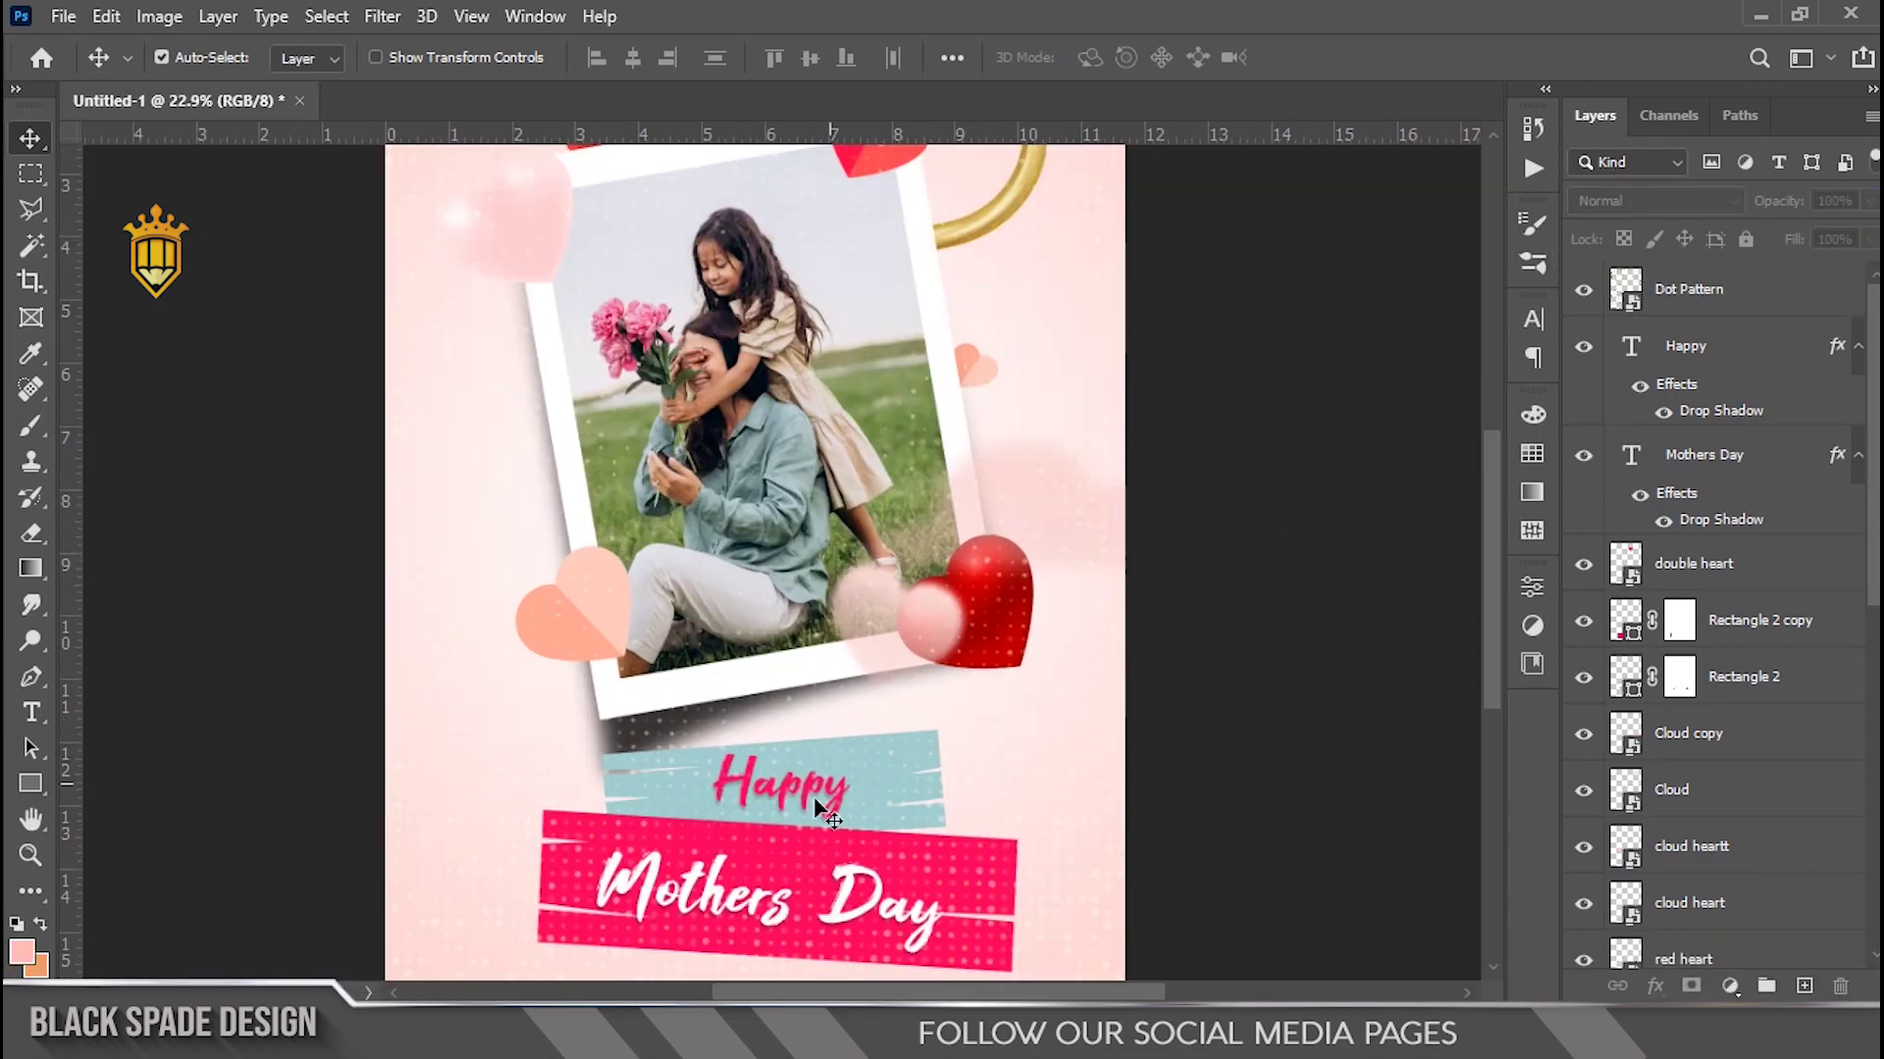
scroll(831, 781, "up", 3)
left_click_drag(807, 726, 802, 585)
scroll(694, 715, "up", 3)
left_click_drag(693, 714, 694, 555)
left_click_drag(638, 208, 750, 639)
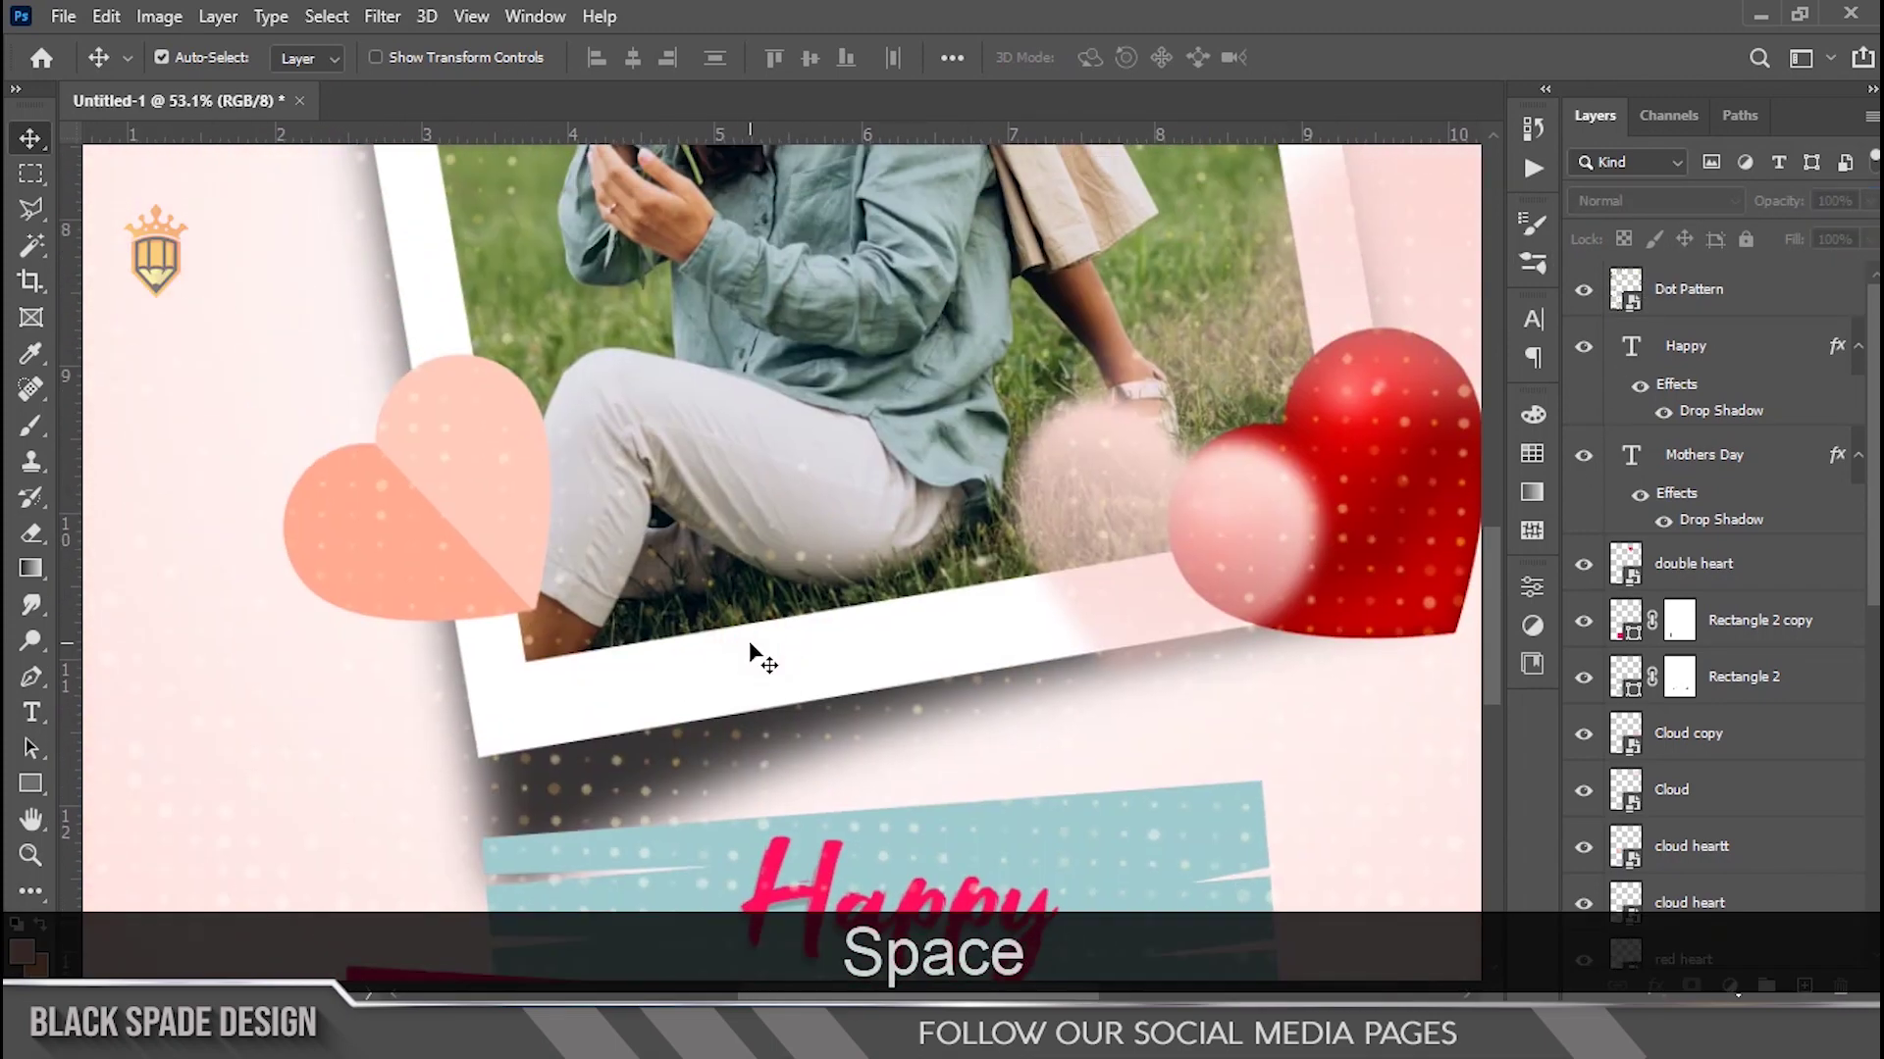
scroll(749, 642, "down", 2)
left_click_drag(814, 309, 788, 594)
scroll(790, 601, "down", 3)
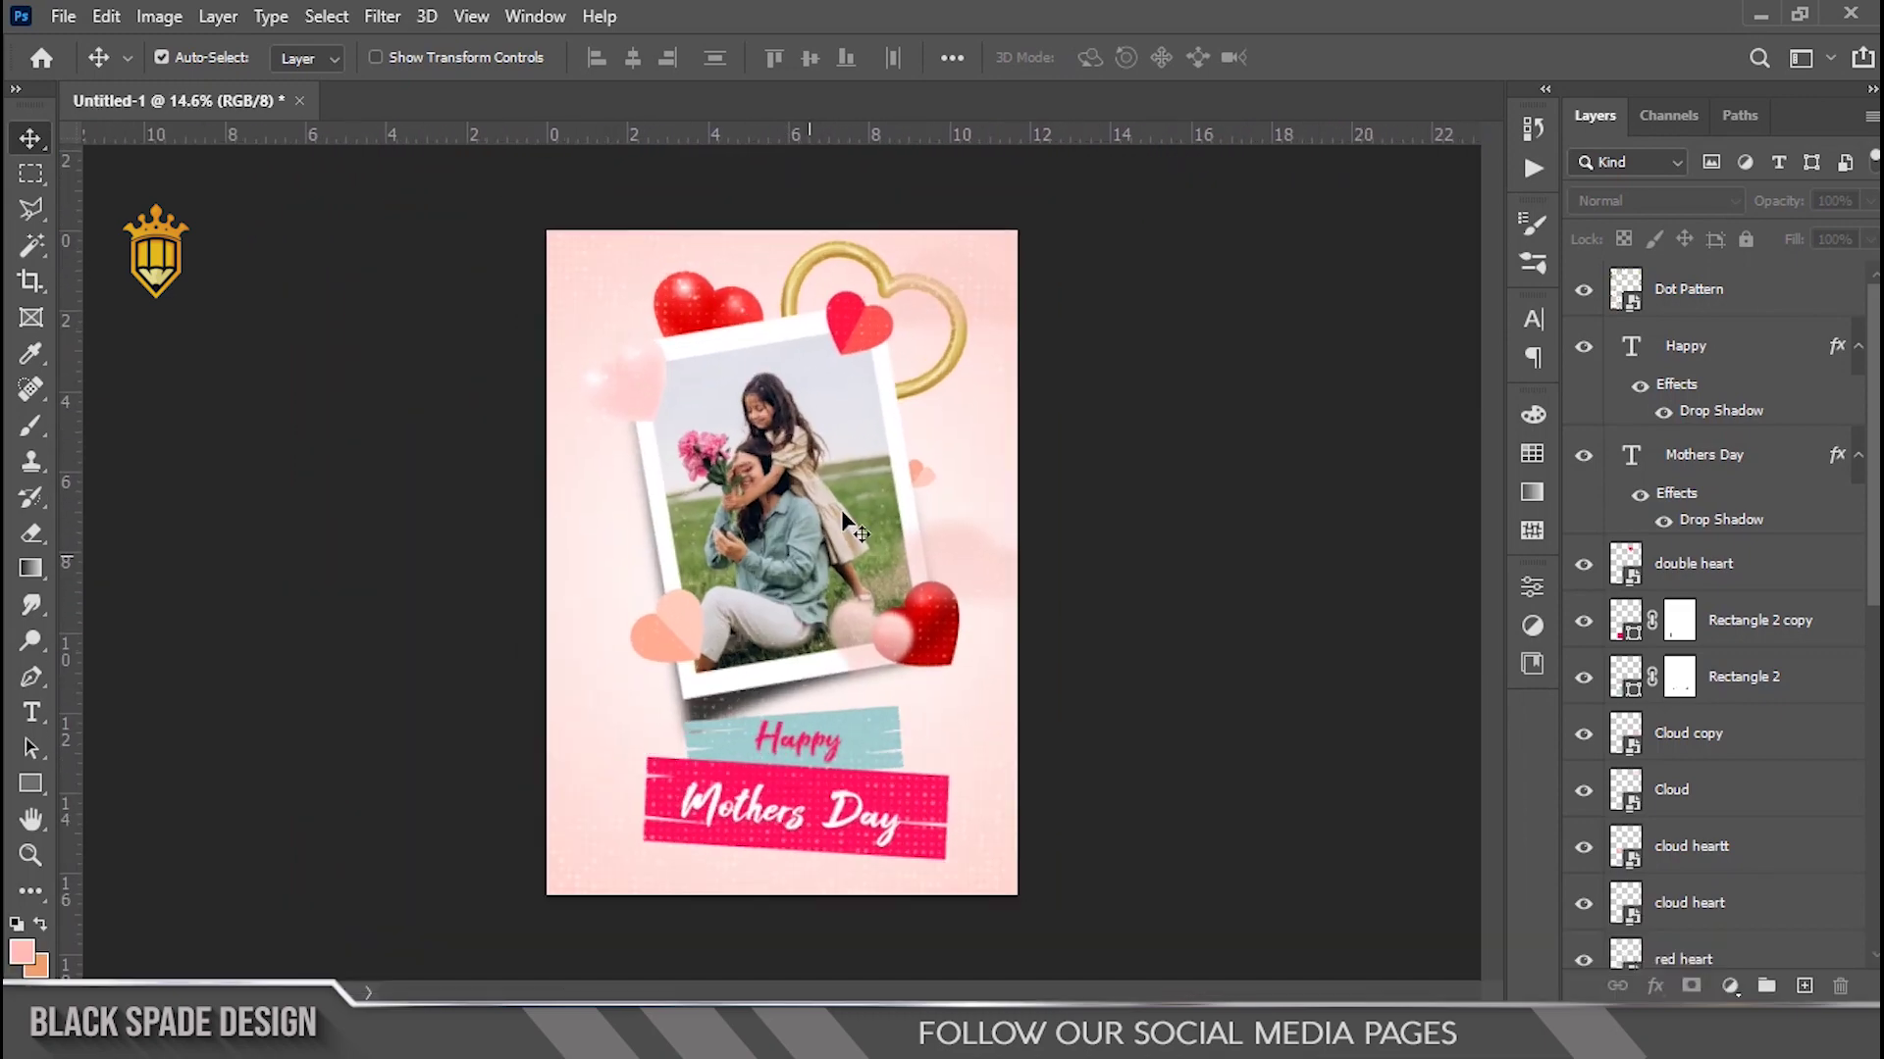
key("z")
right_click(851, 488)
left_click(880, 497)
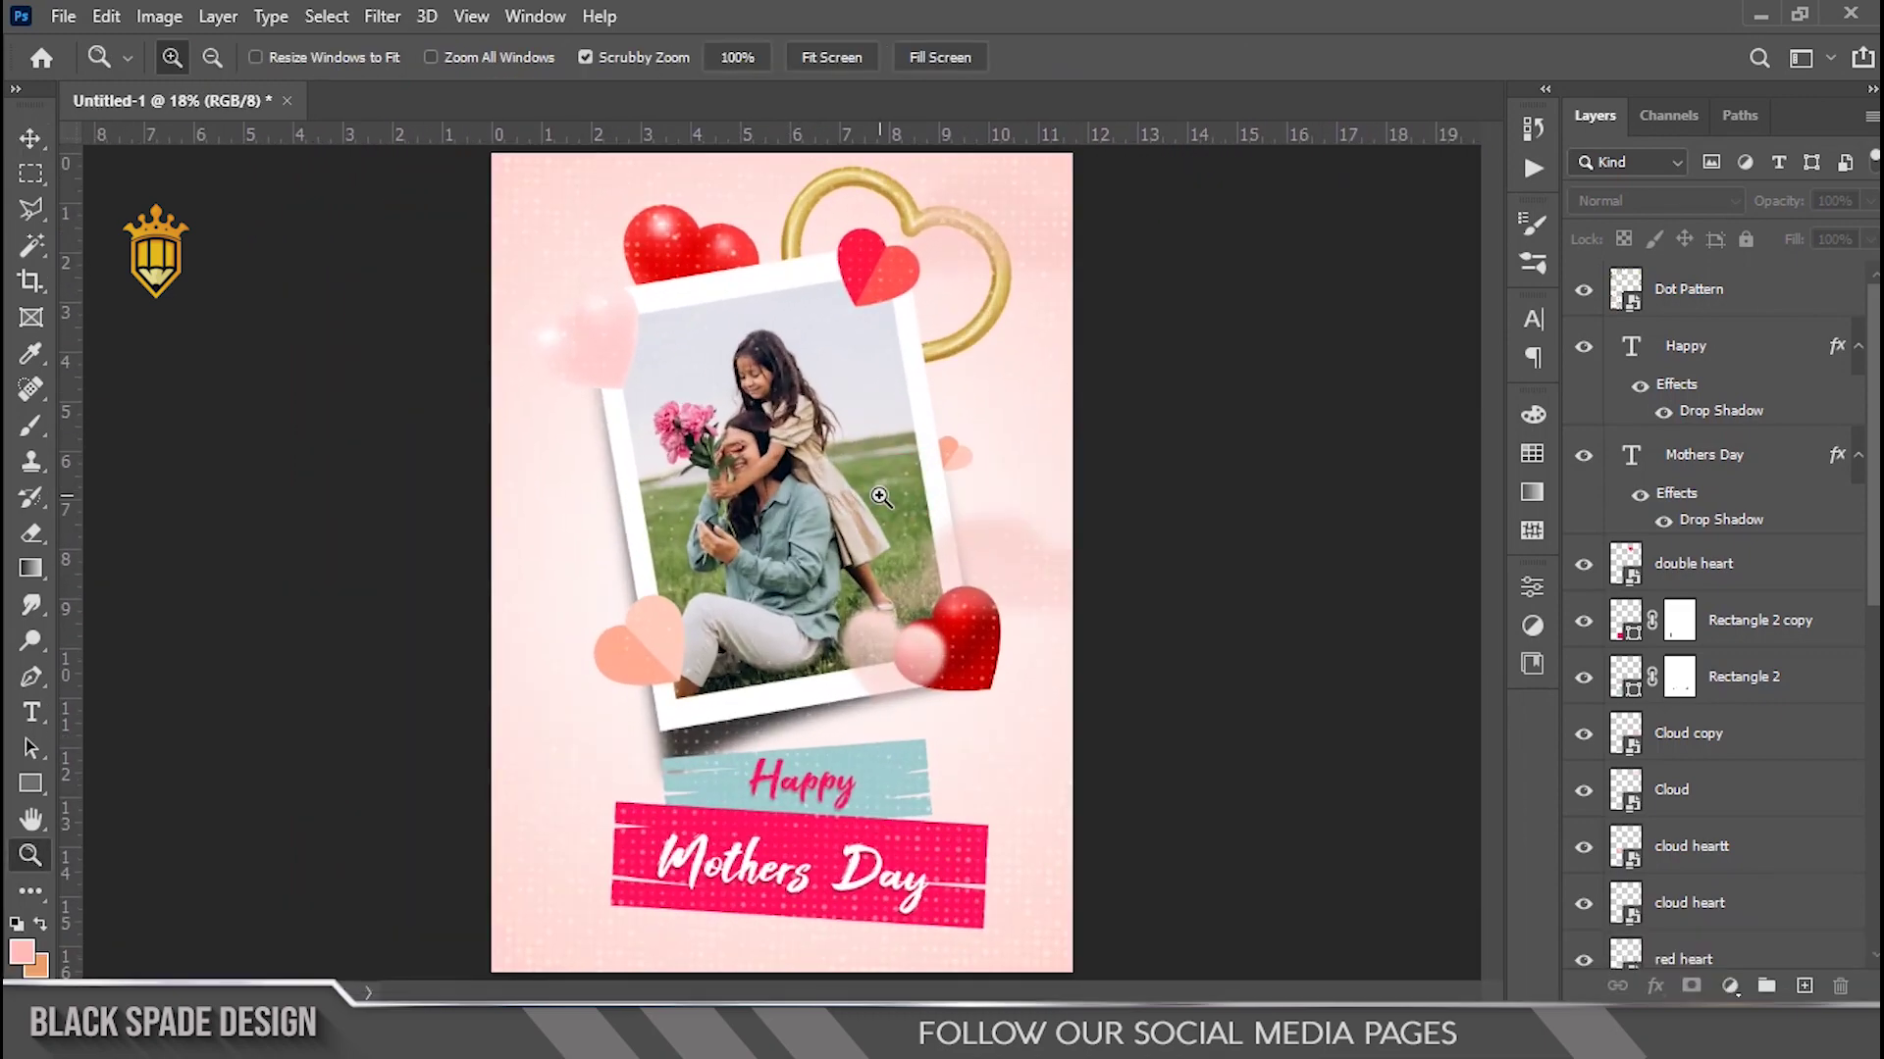
key("v")
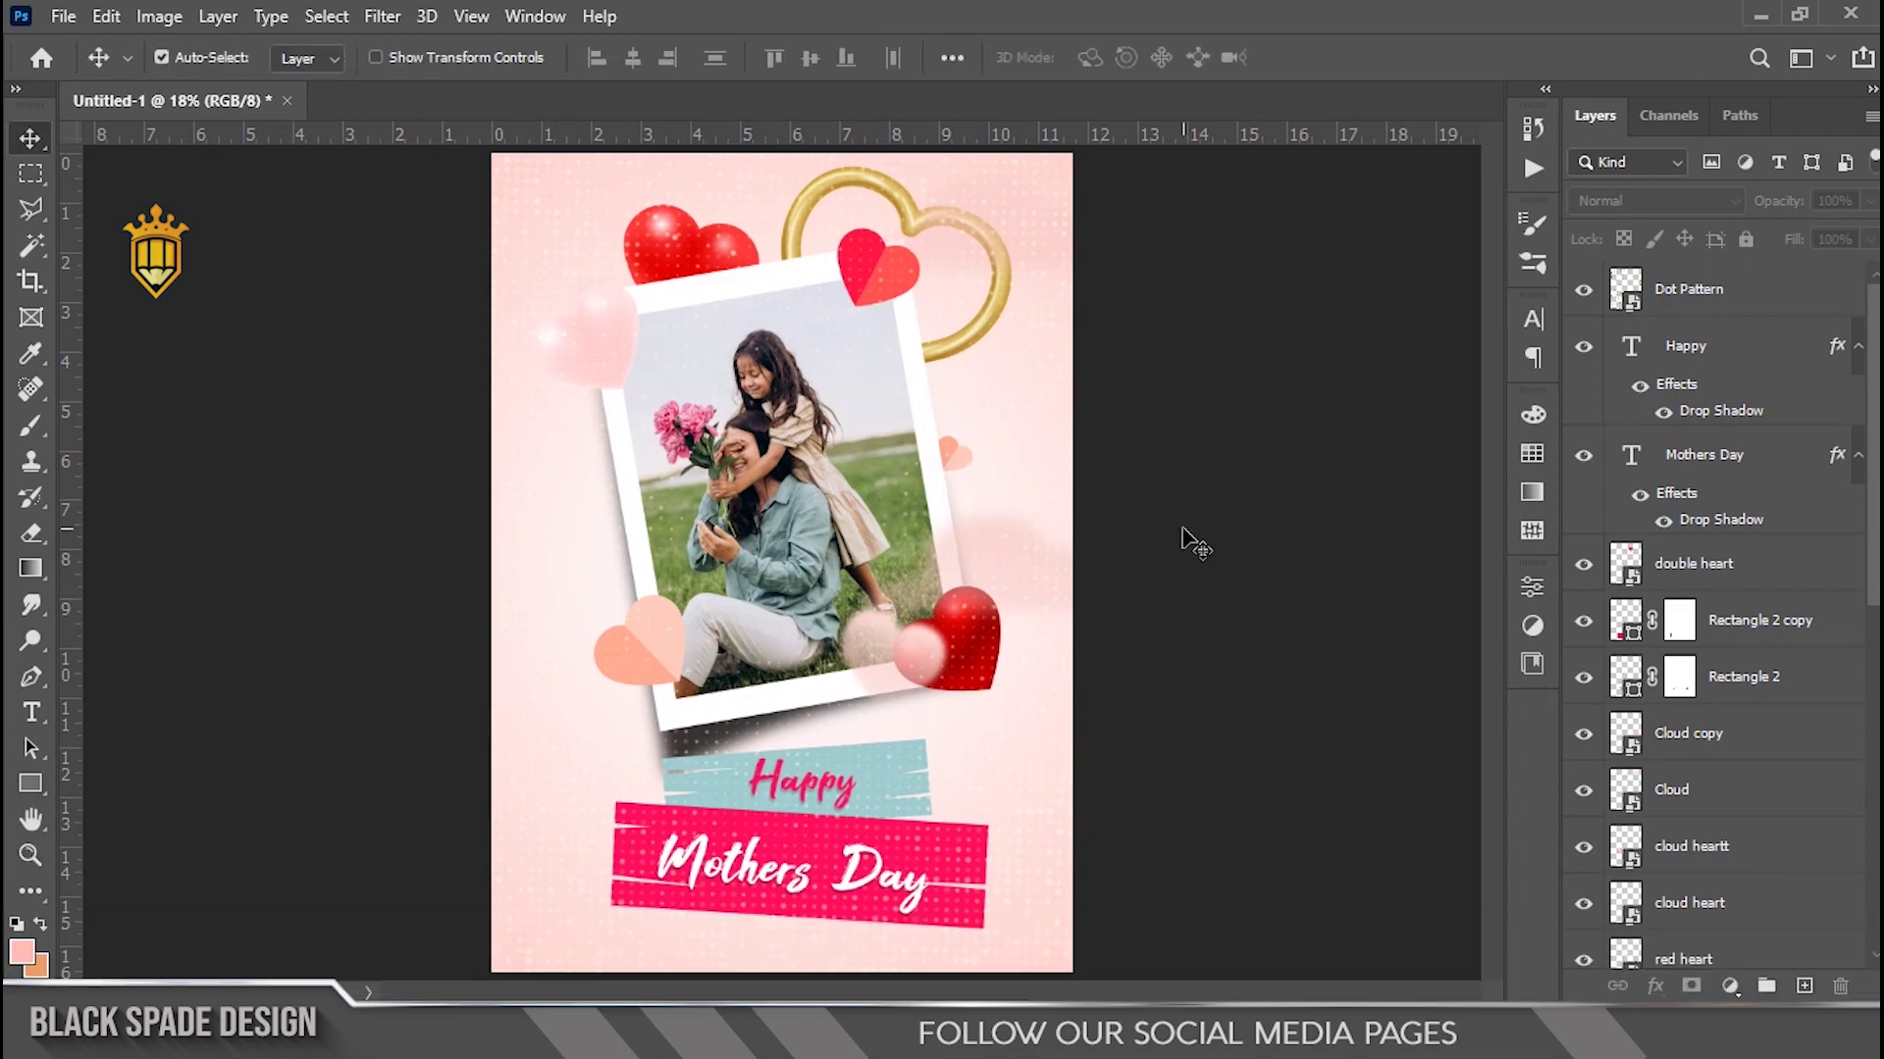